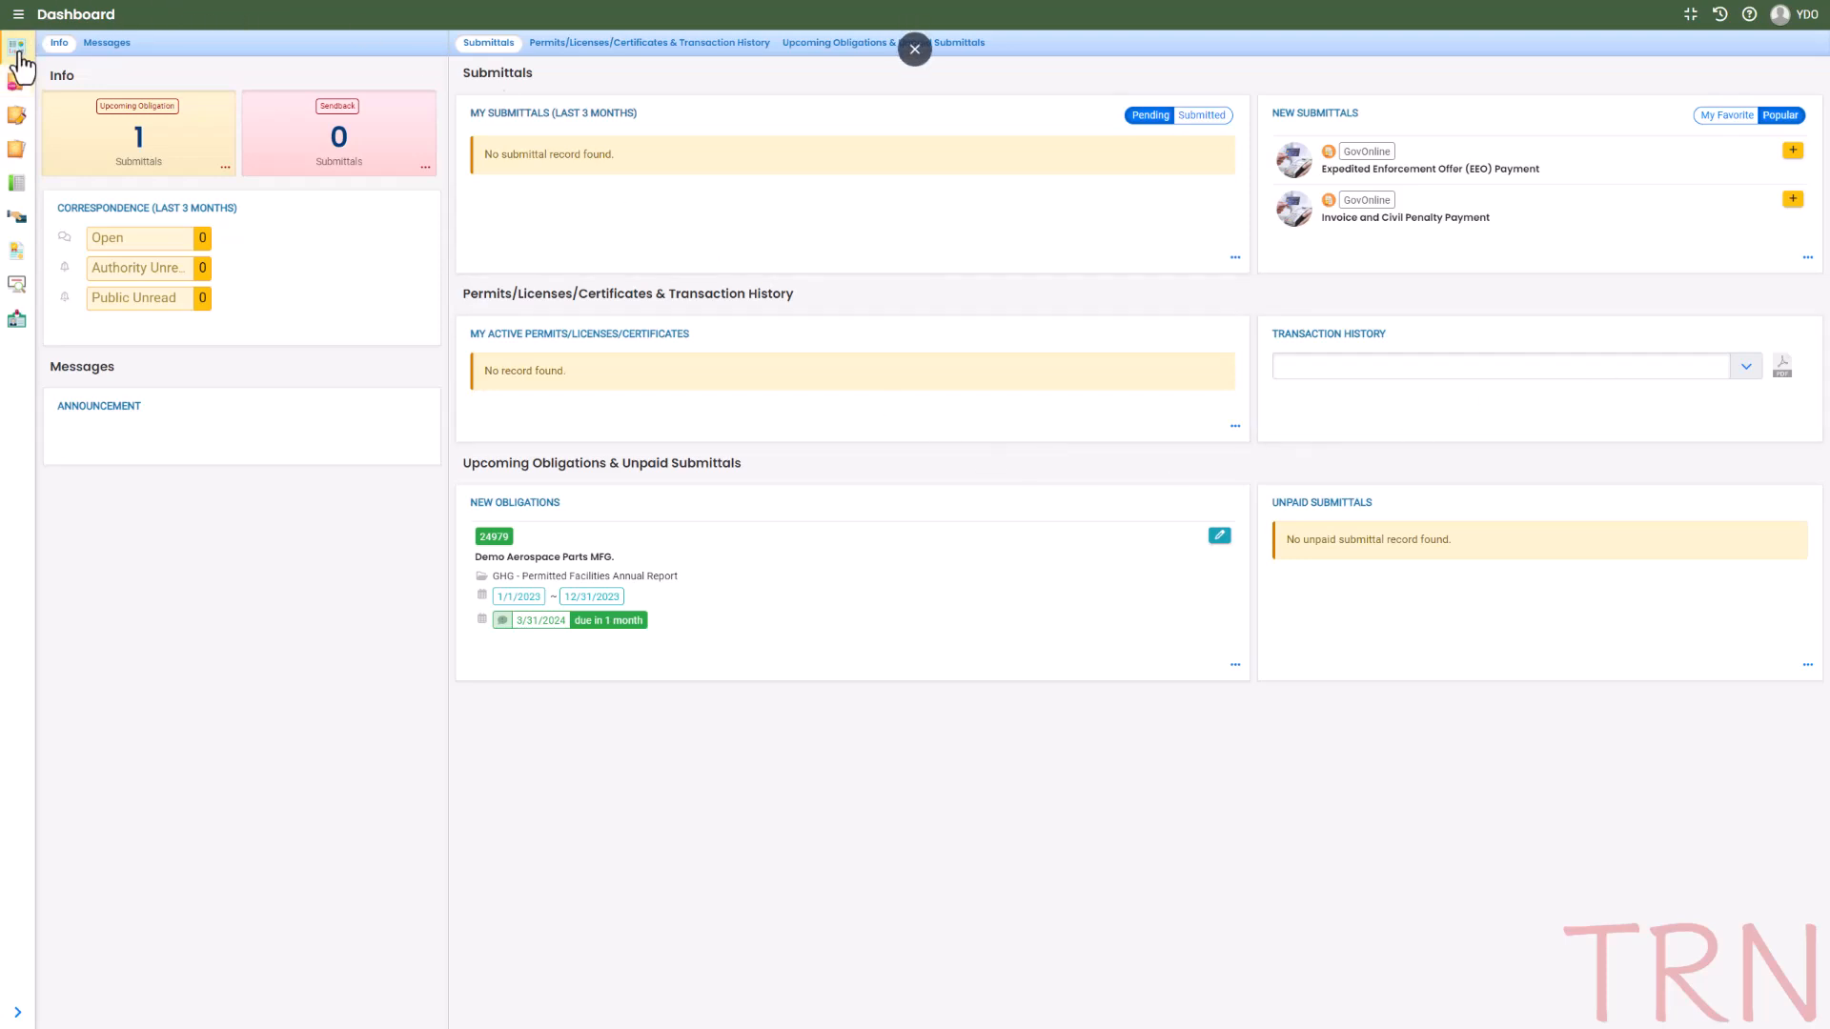
- Expand the dashboard's navigation menu to view its section names and descriptions
mouse_move(19, 65)
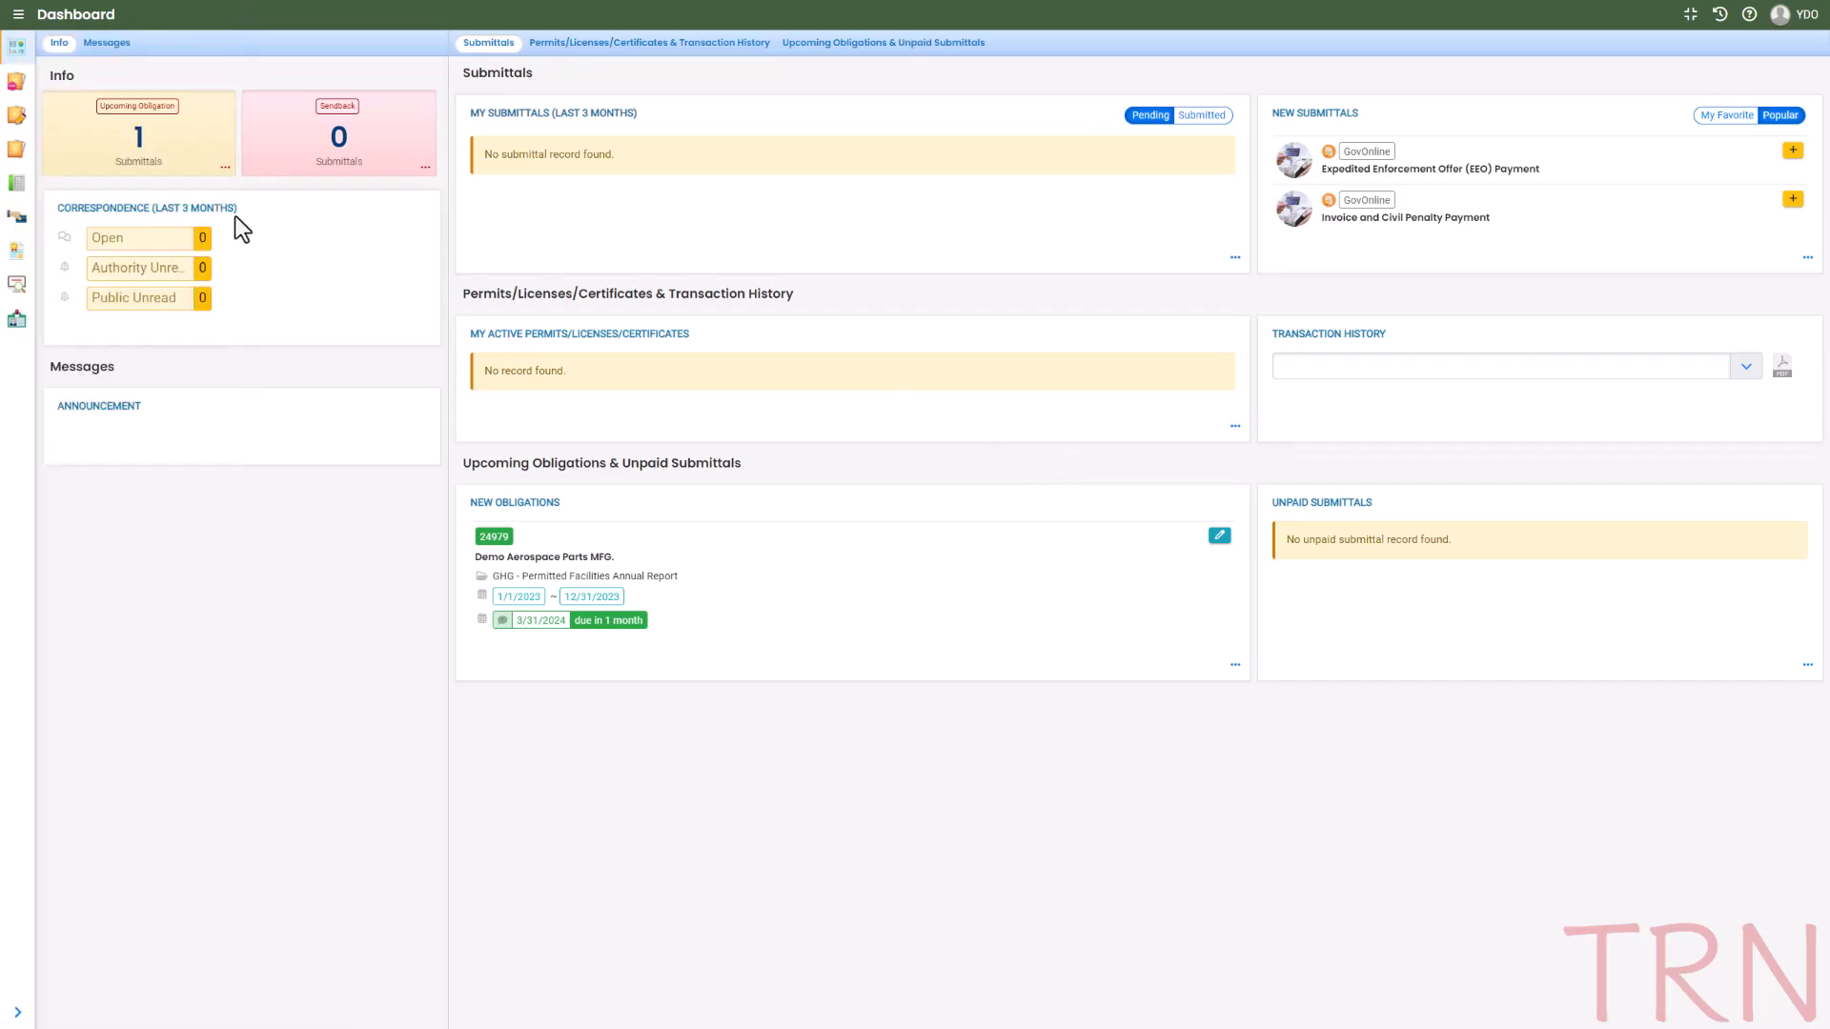
click(17, 1014)
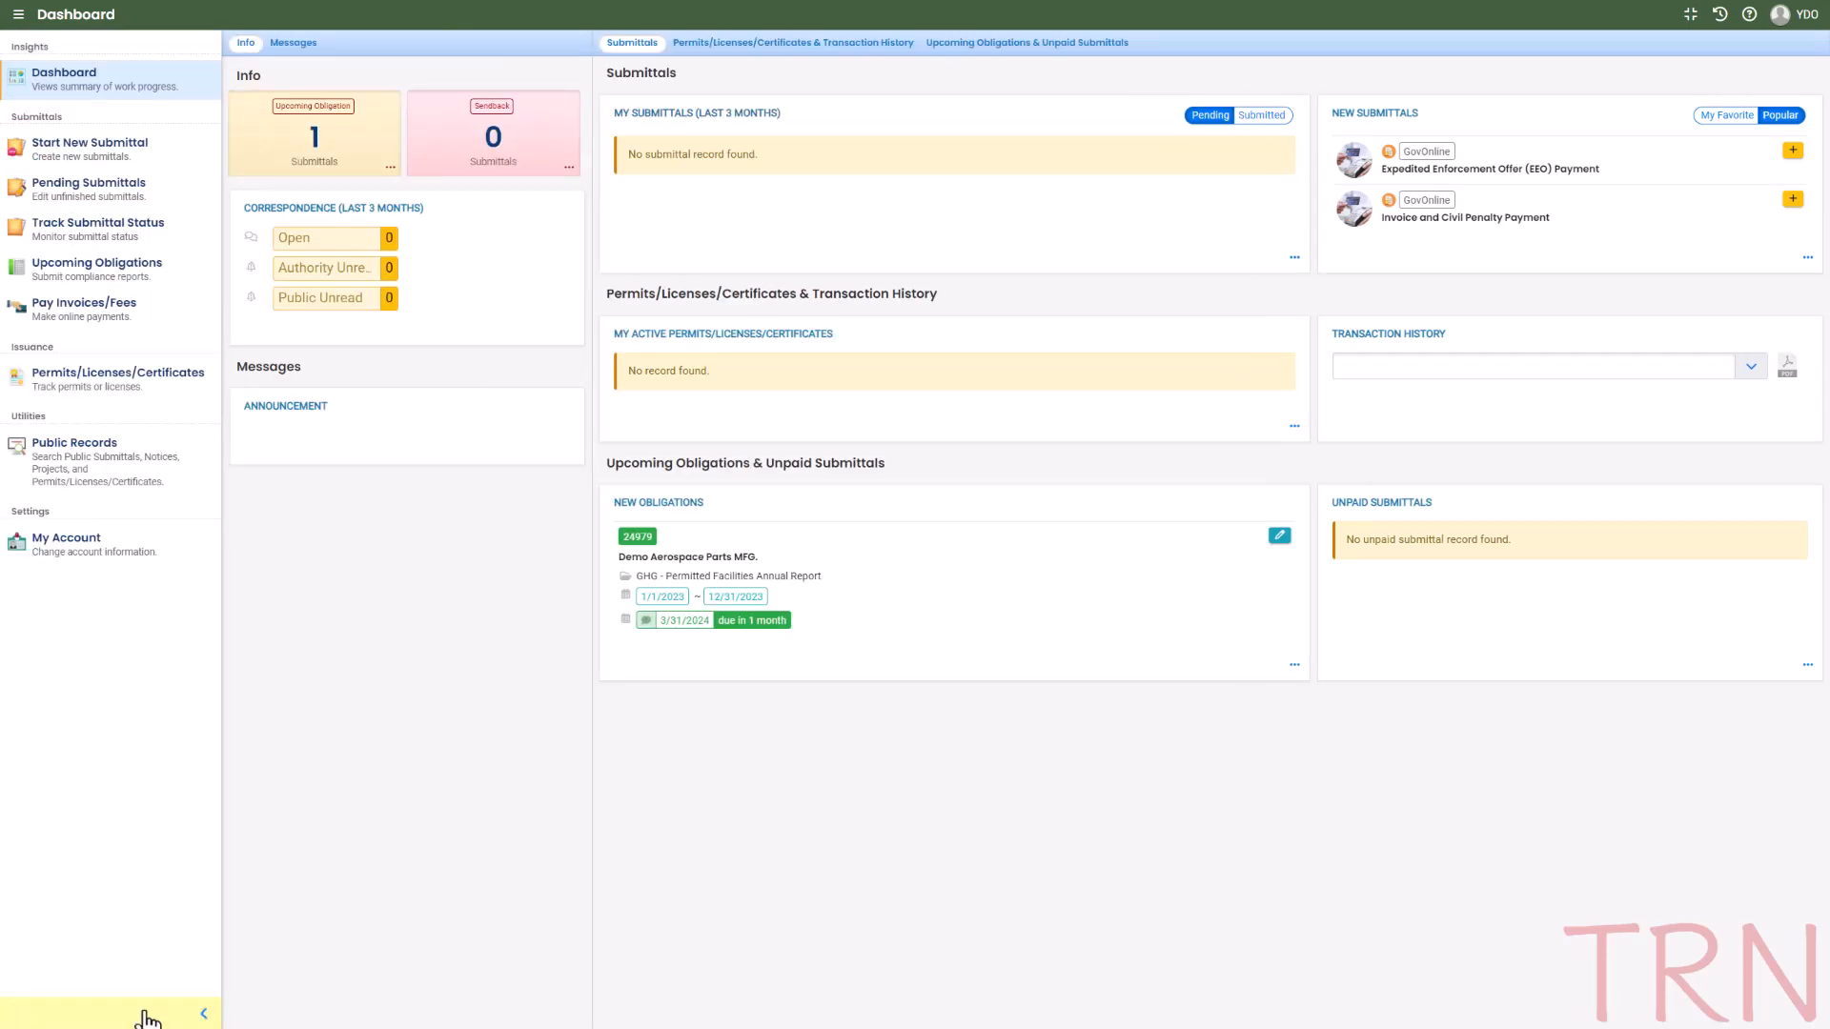
click(201, 1015)
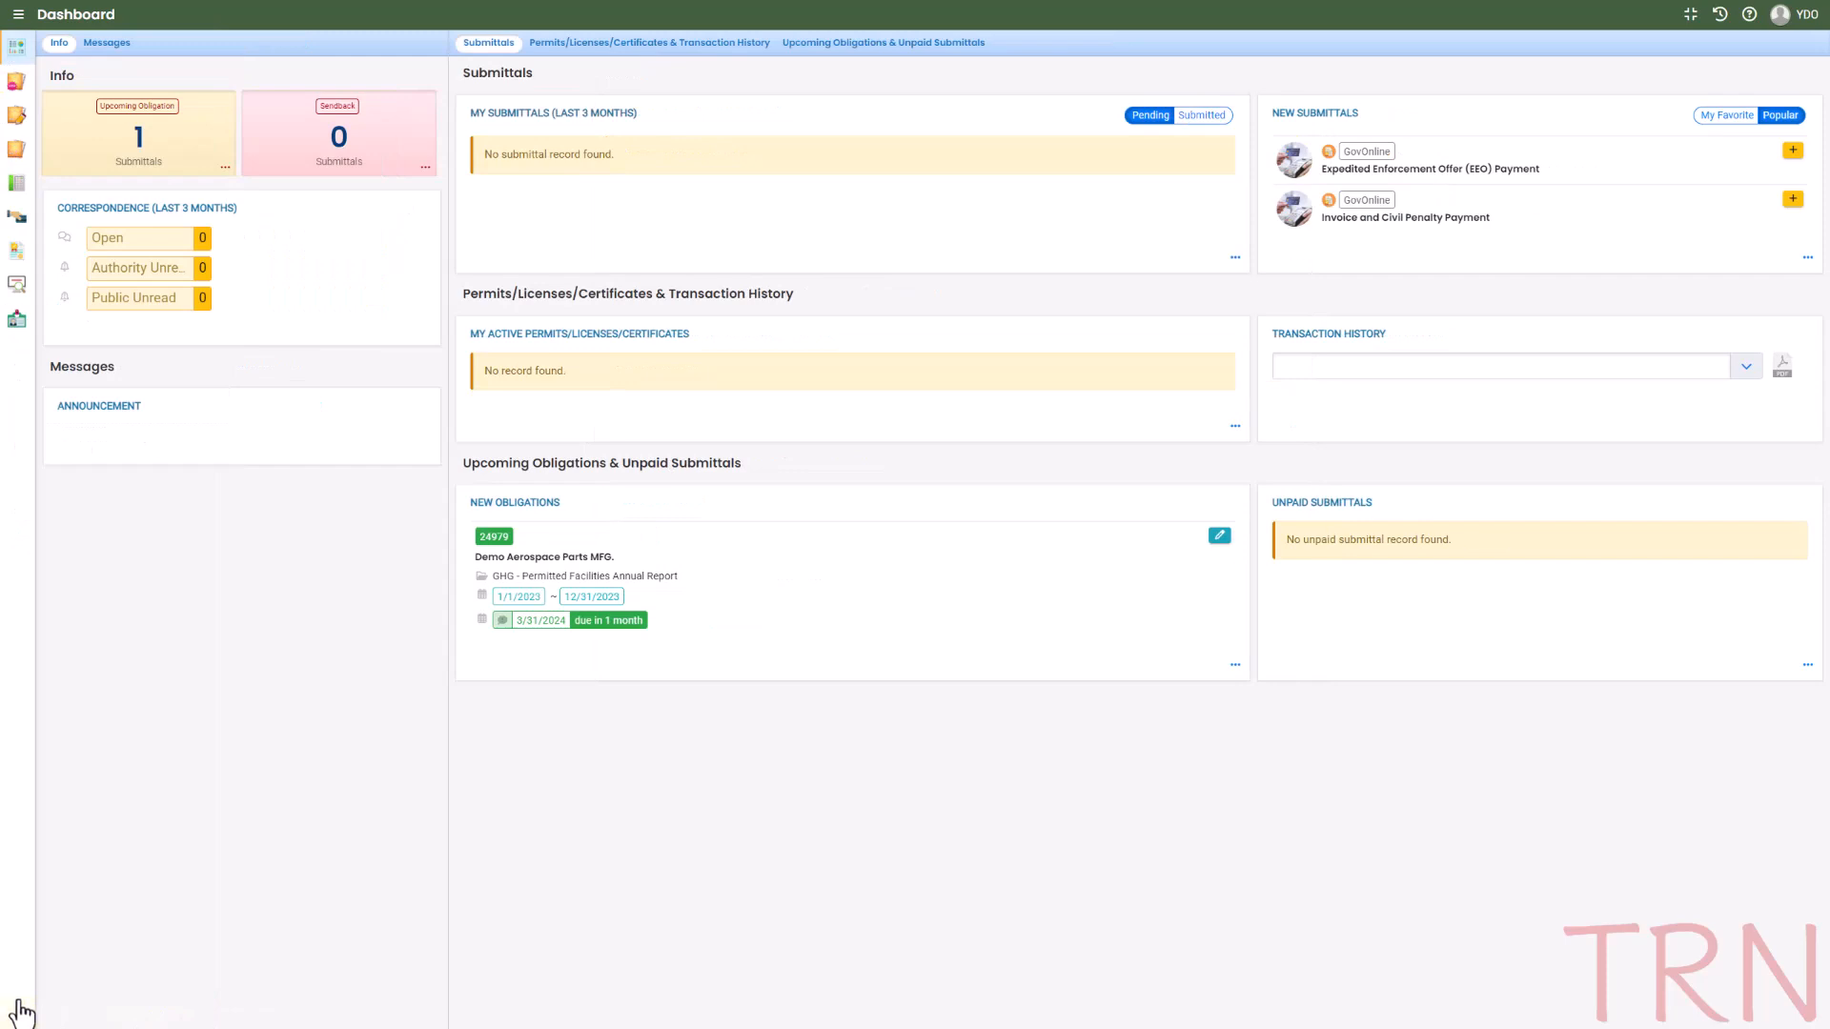
click(17, 1014)
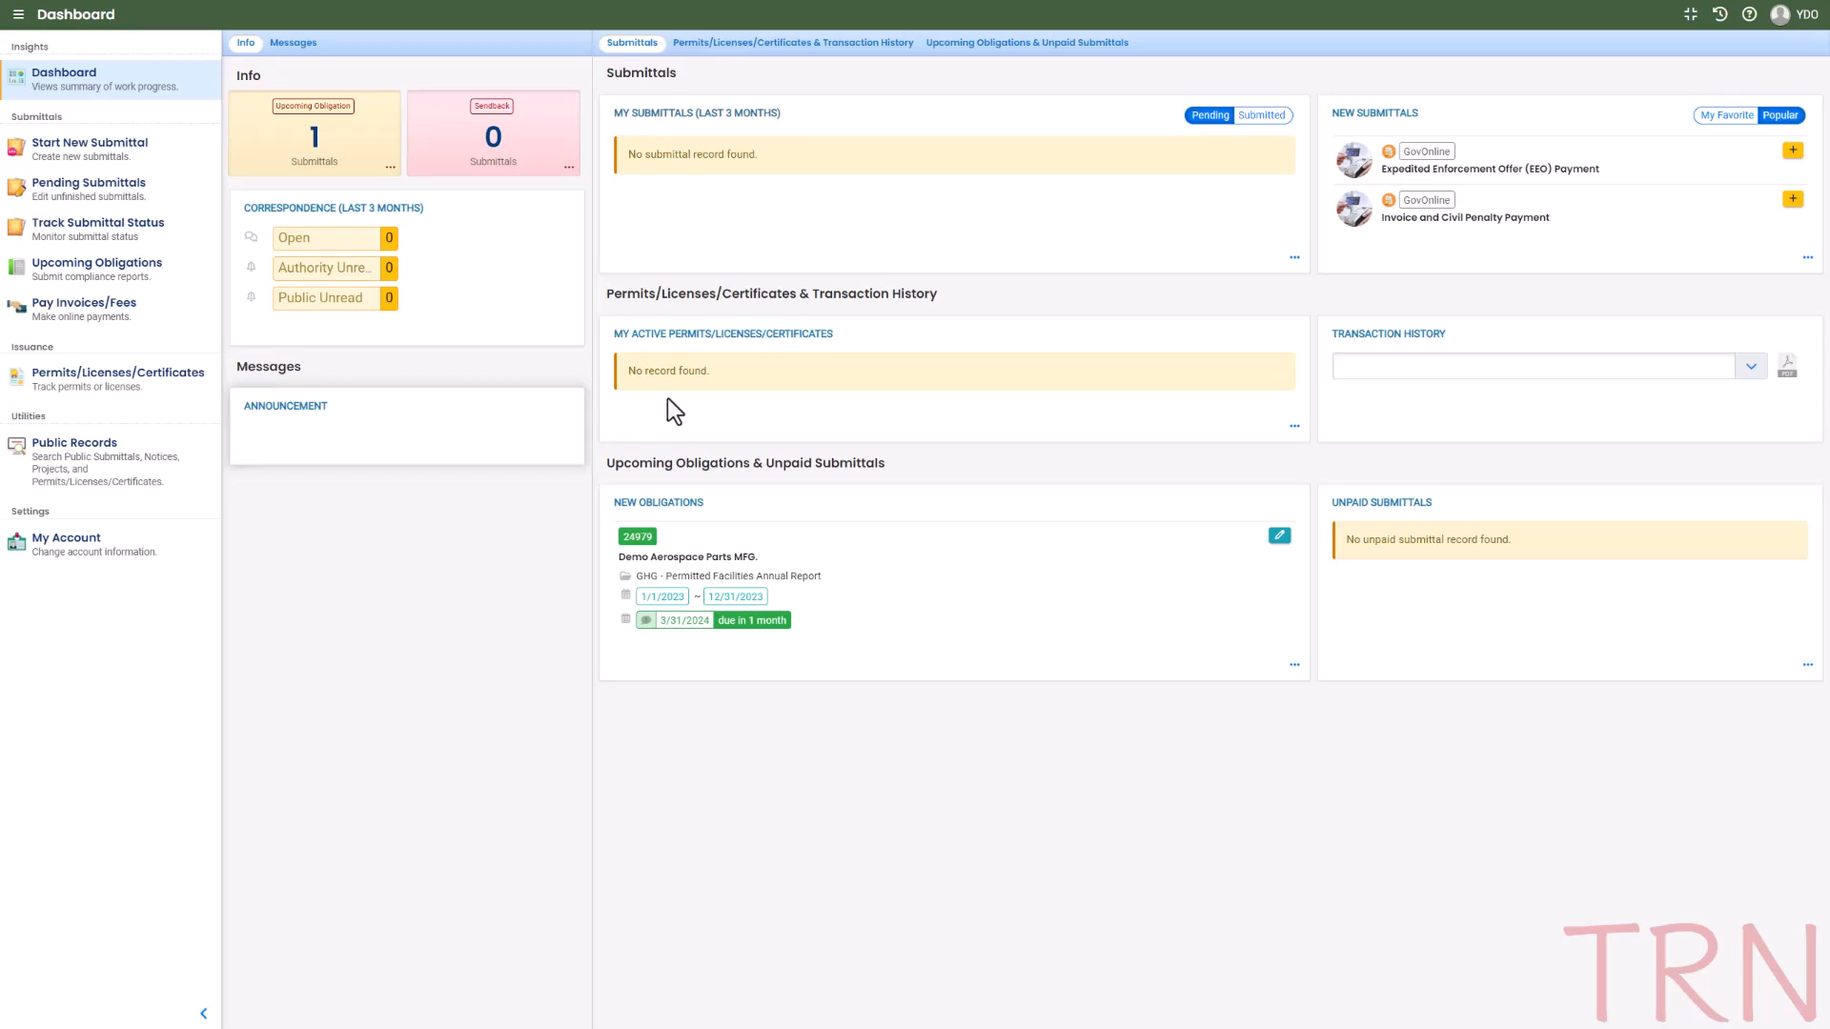
- View the submitted and pending records under My Submittals and the Upcoming Obligations & Unpaid Submittals section
click(1257, 115)
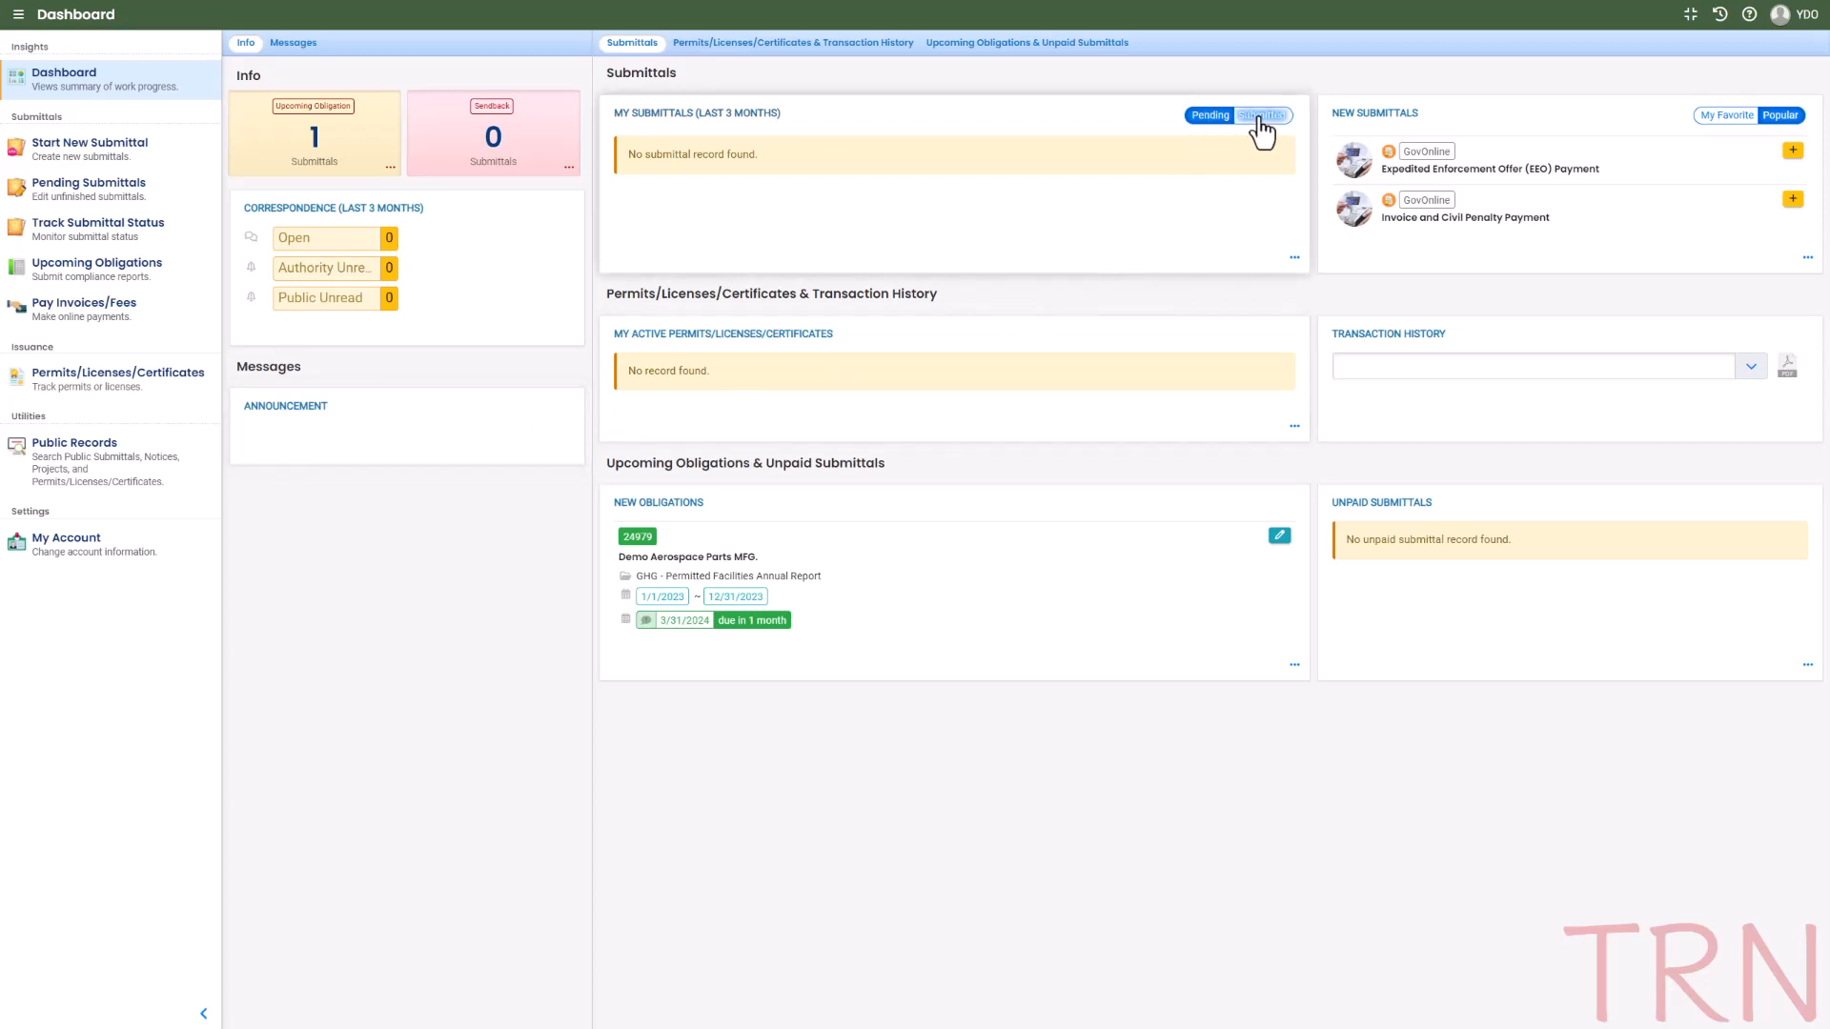
click(1206, 117)
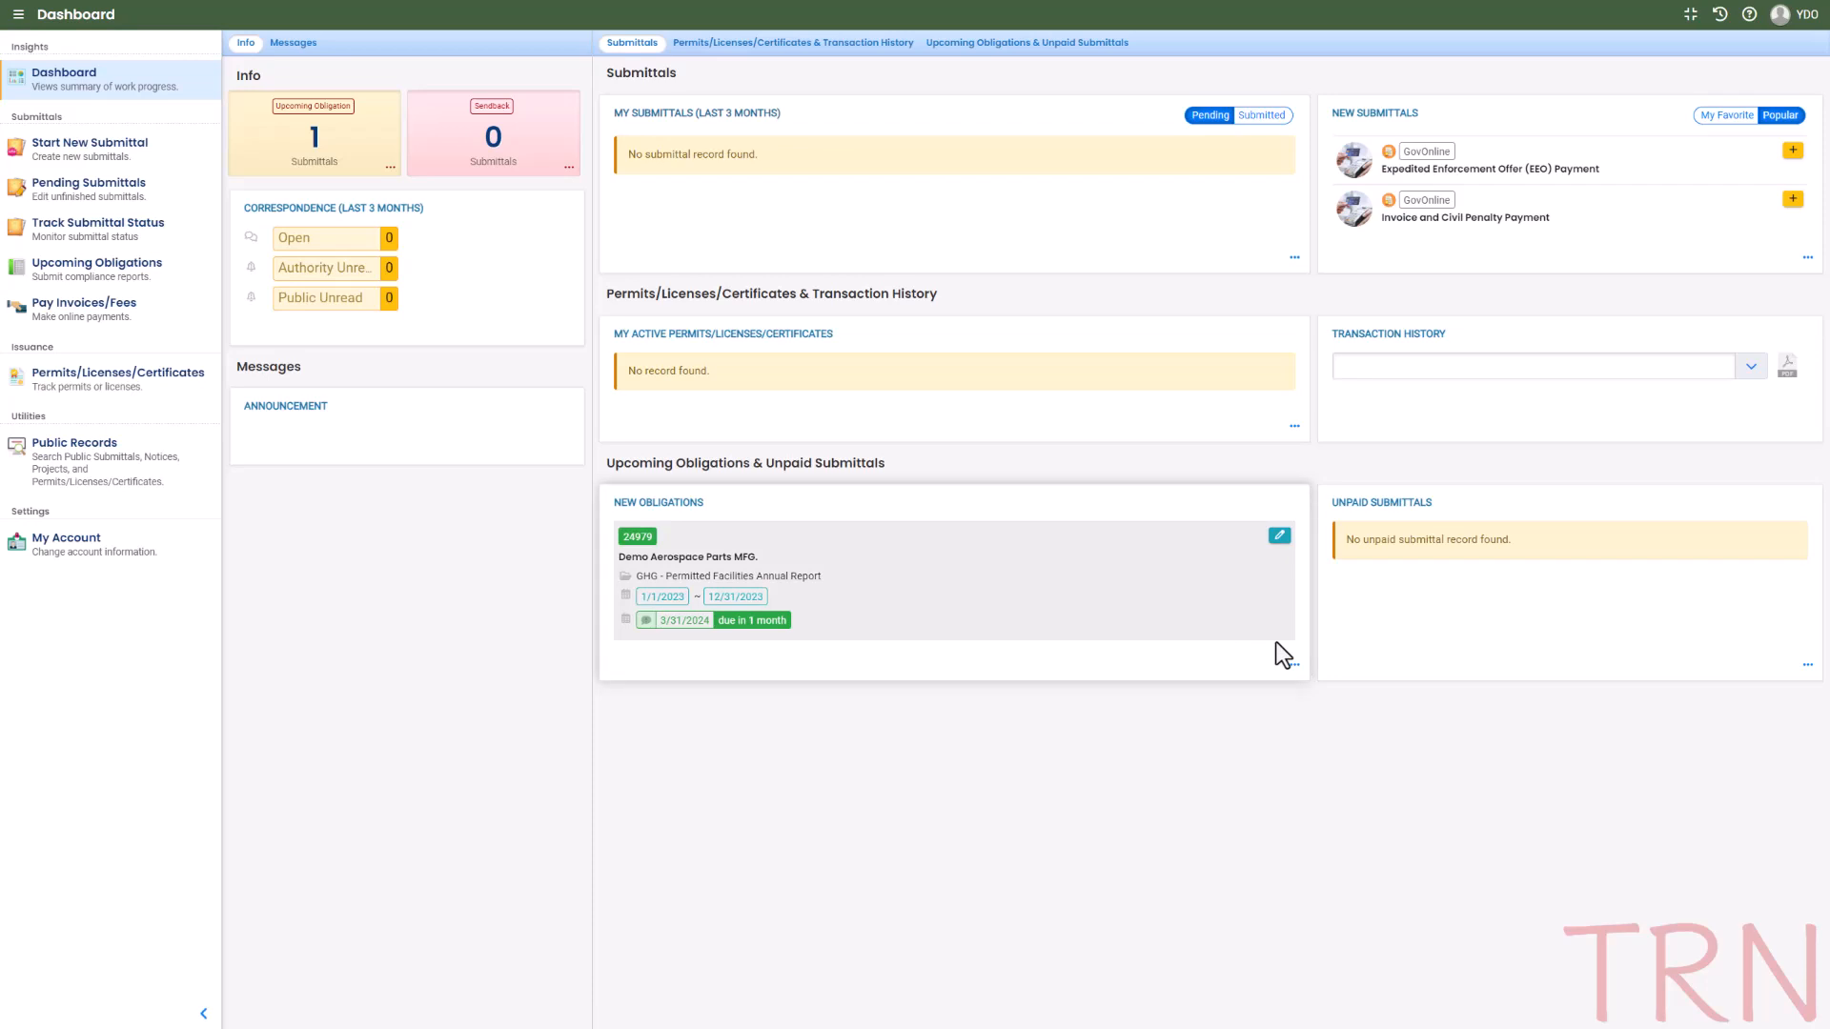
click(1017, 54)
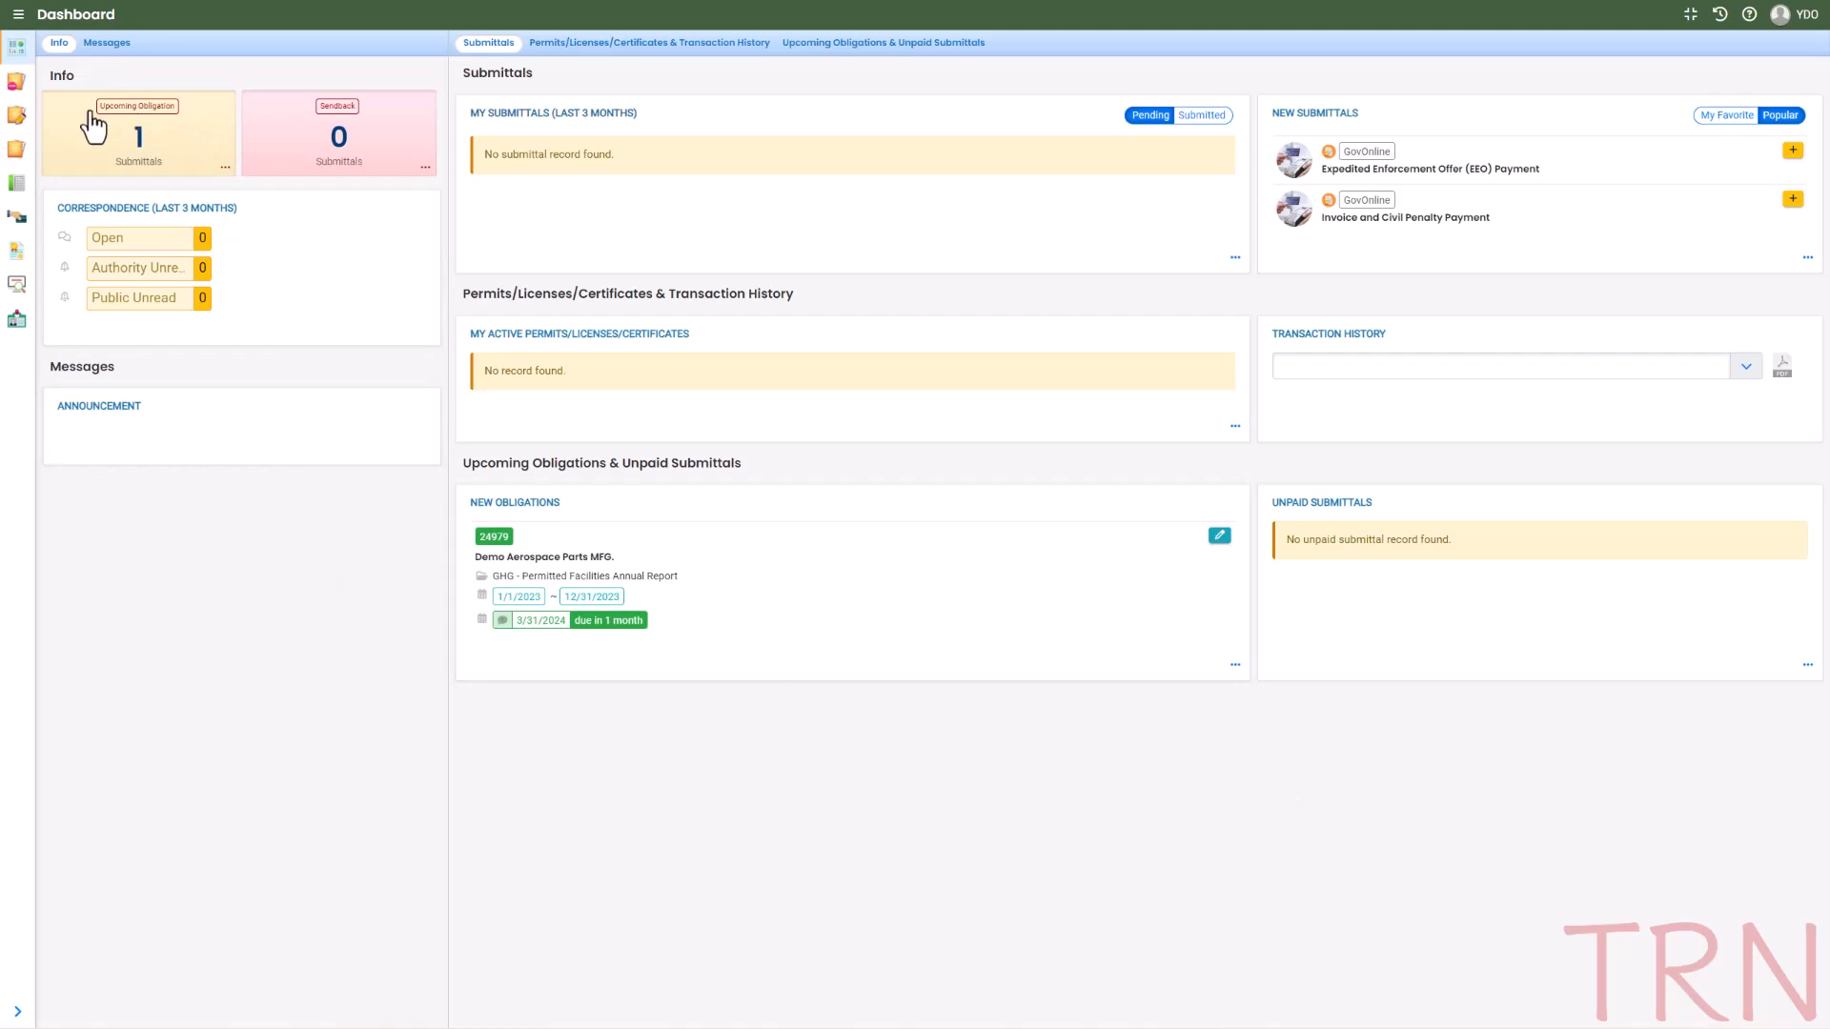
- Open the upcoming GHG - Permitted Facilities Annual Report for Demo Aerospace Parts MFG. for editing and hide its information pane
click(151, 110)
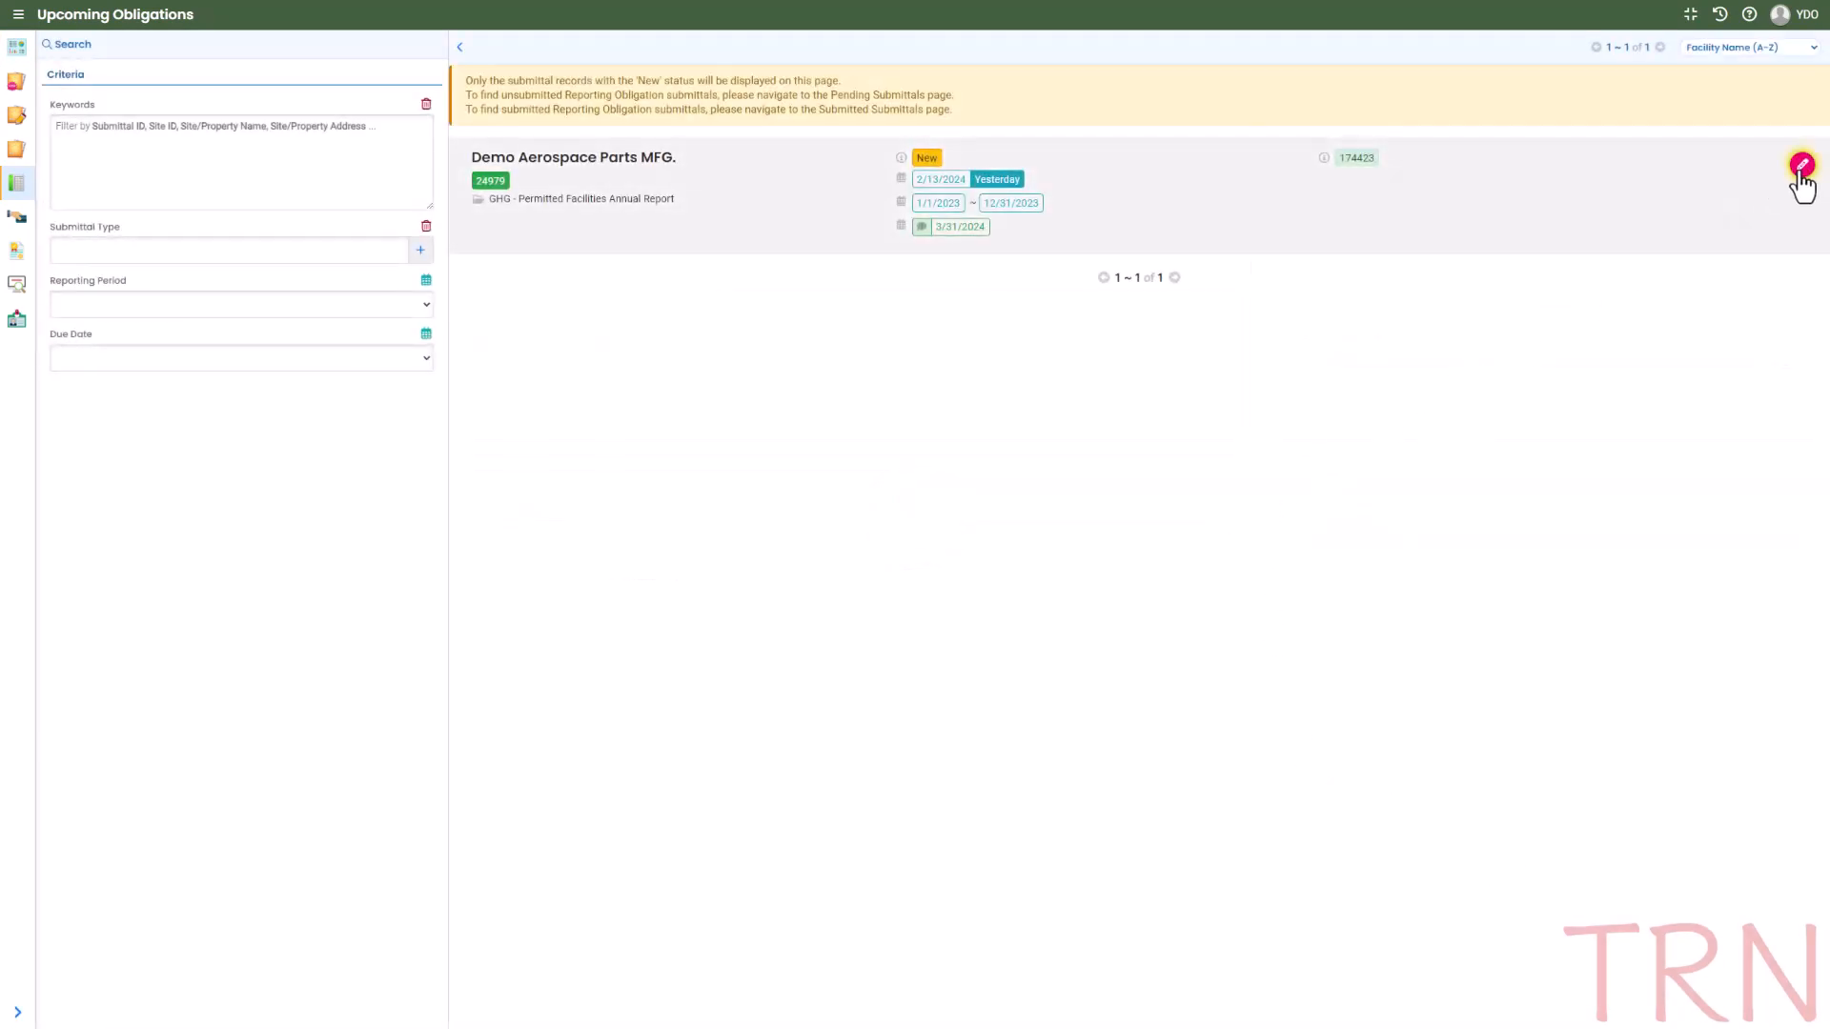
click(1800, 168)
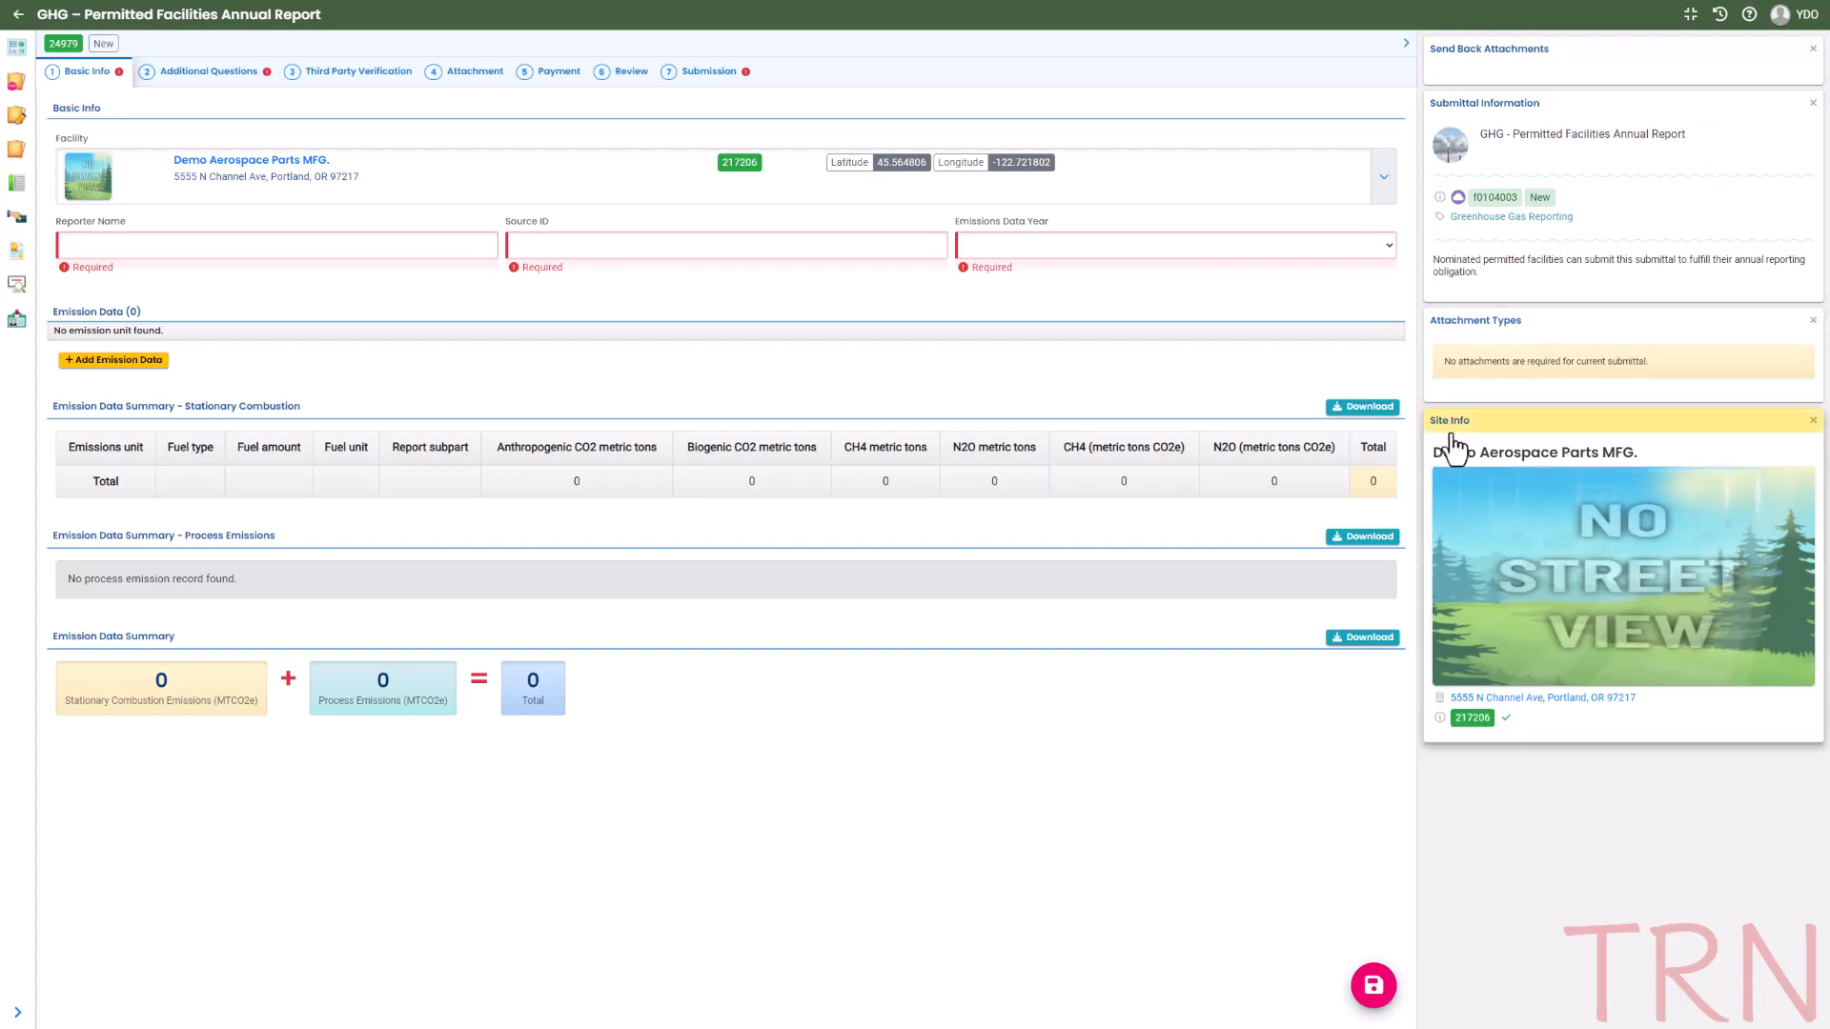
click(1406, 44)
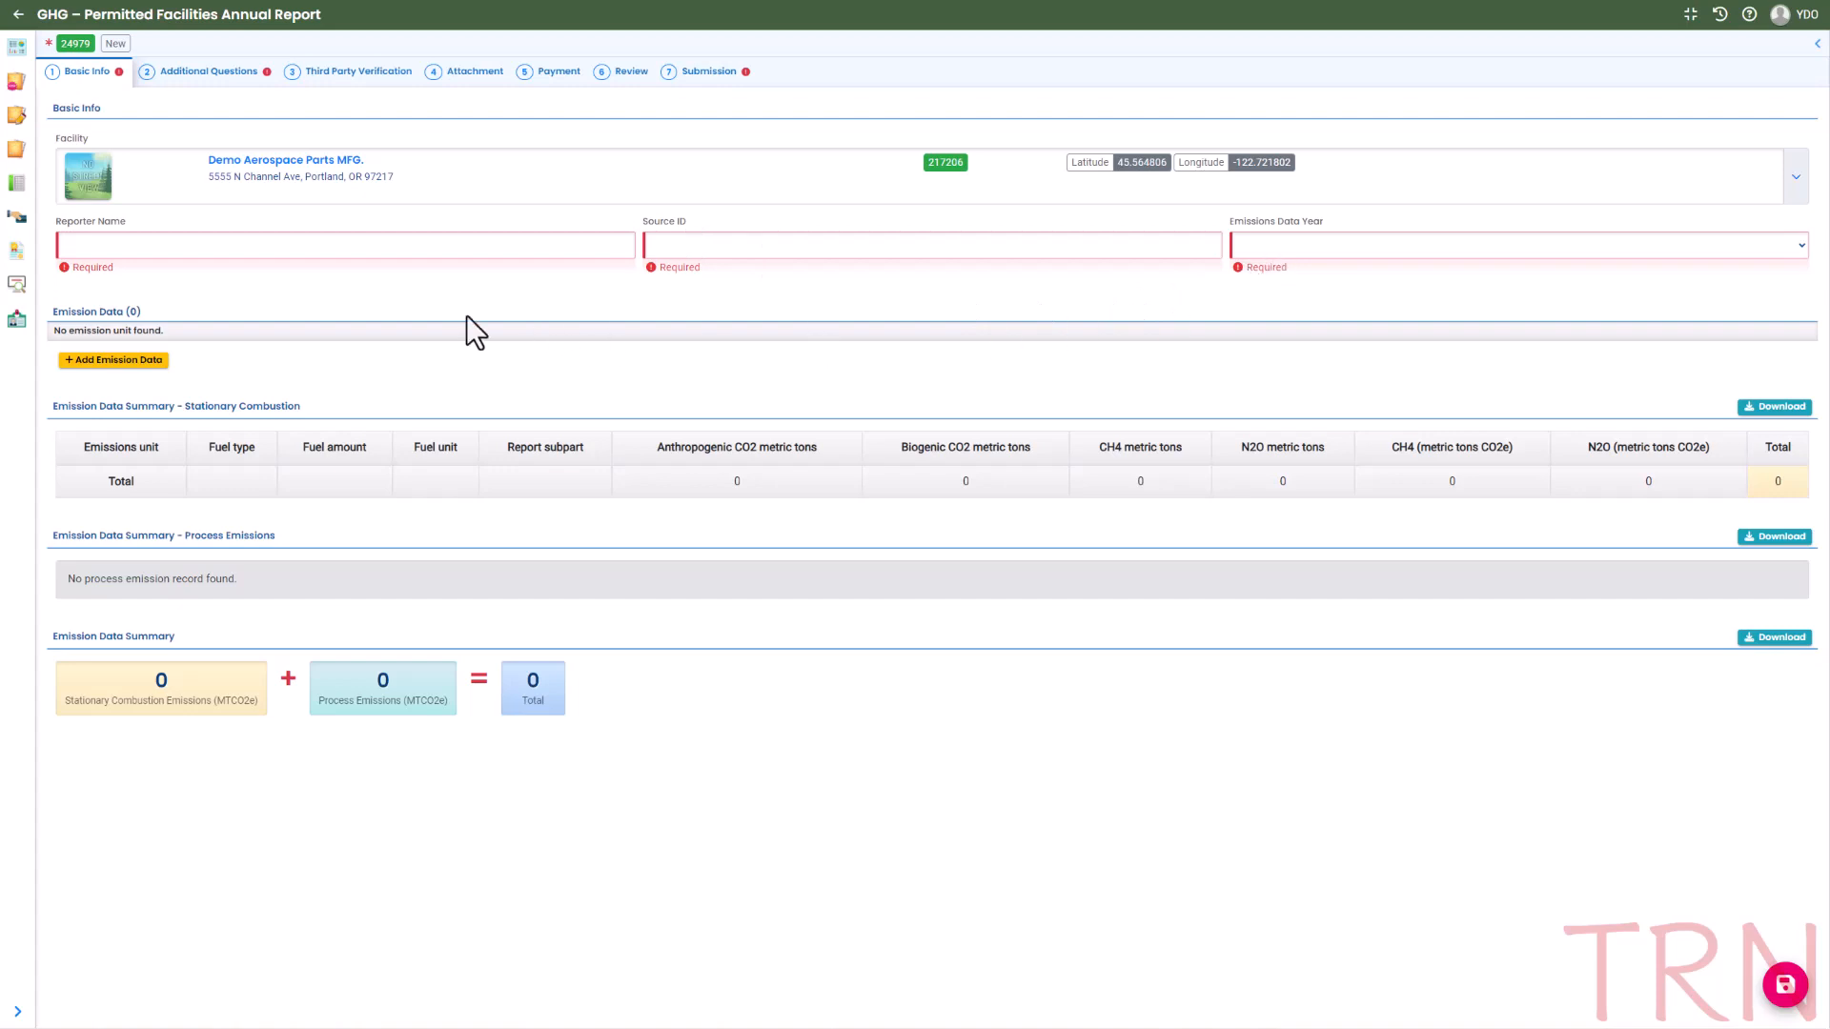
- Fill in the reporter's name and the source ID in the report's basic information
click(299, 243)
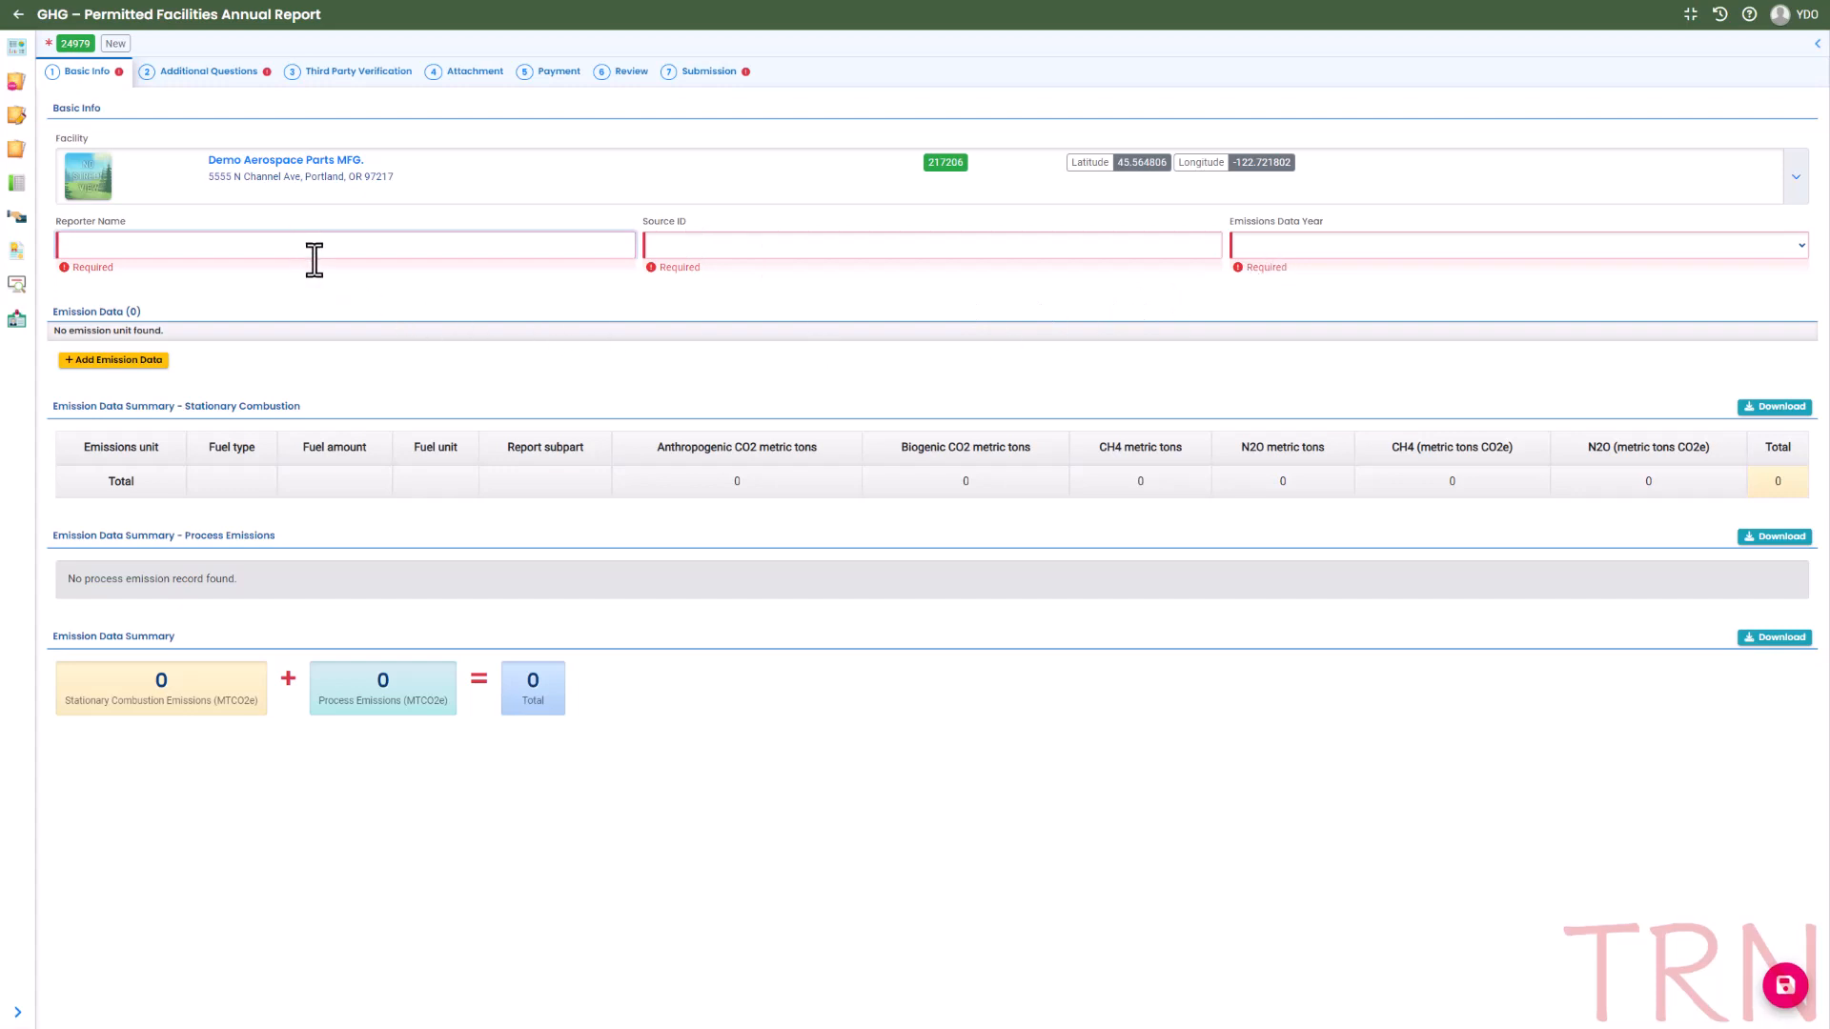
text(YDO)
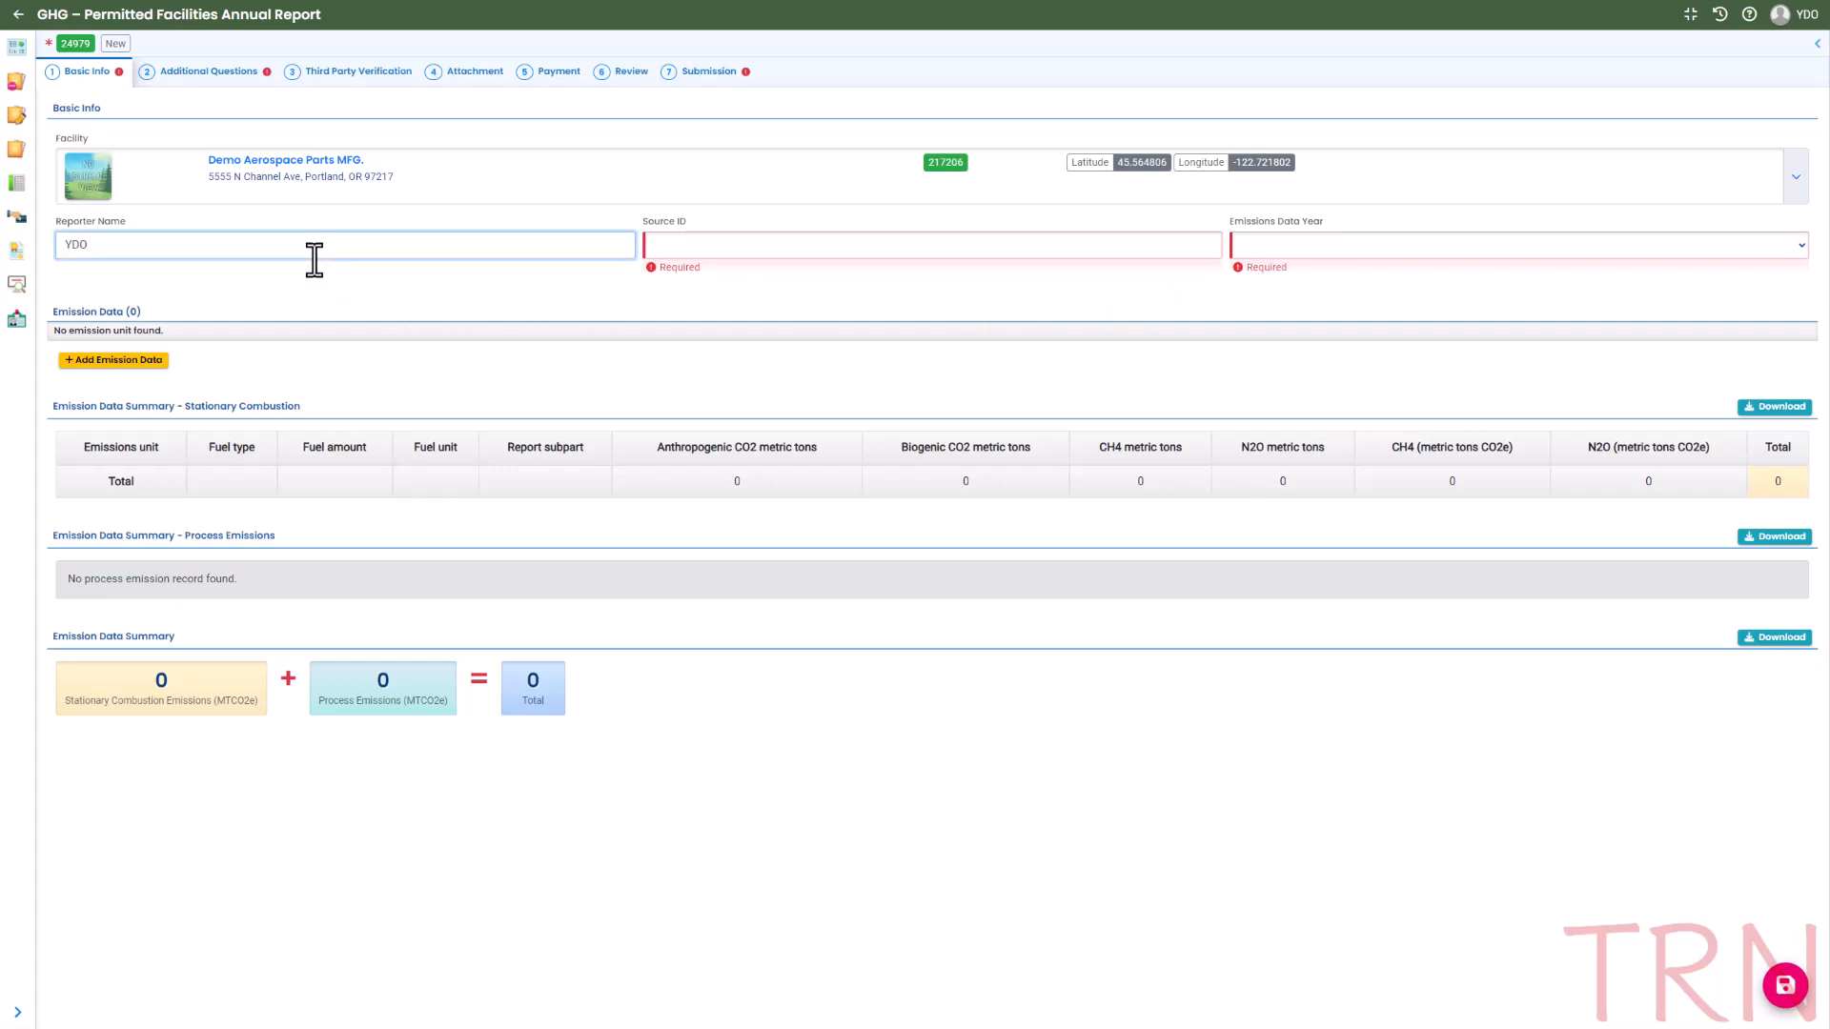
text( Trainer)
click(657, 239)
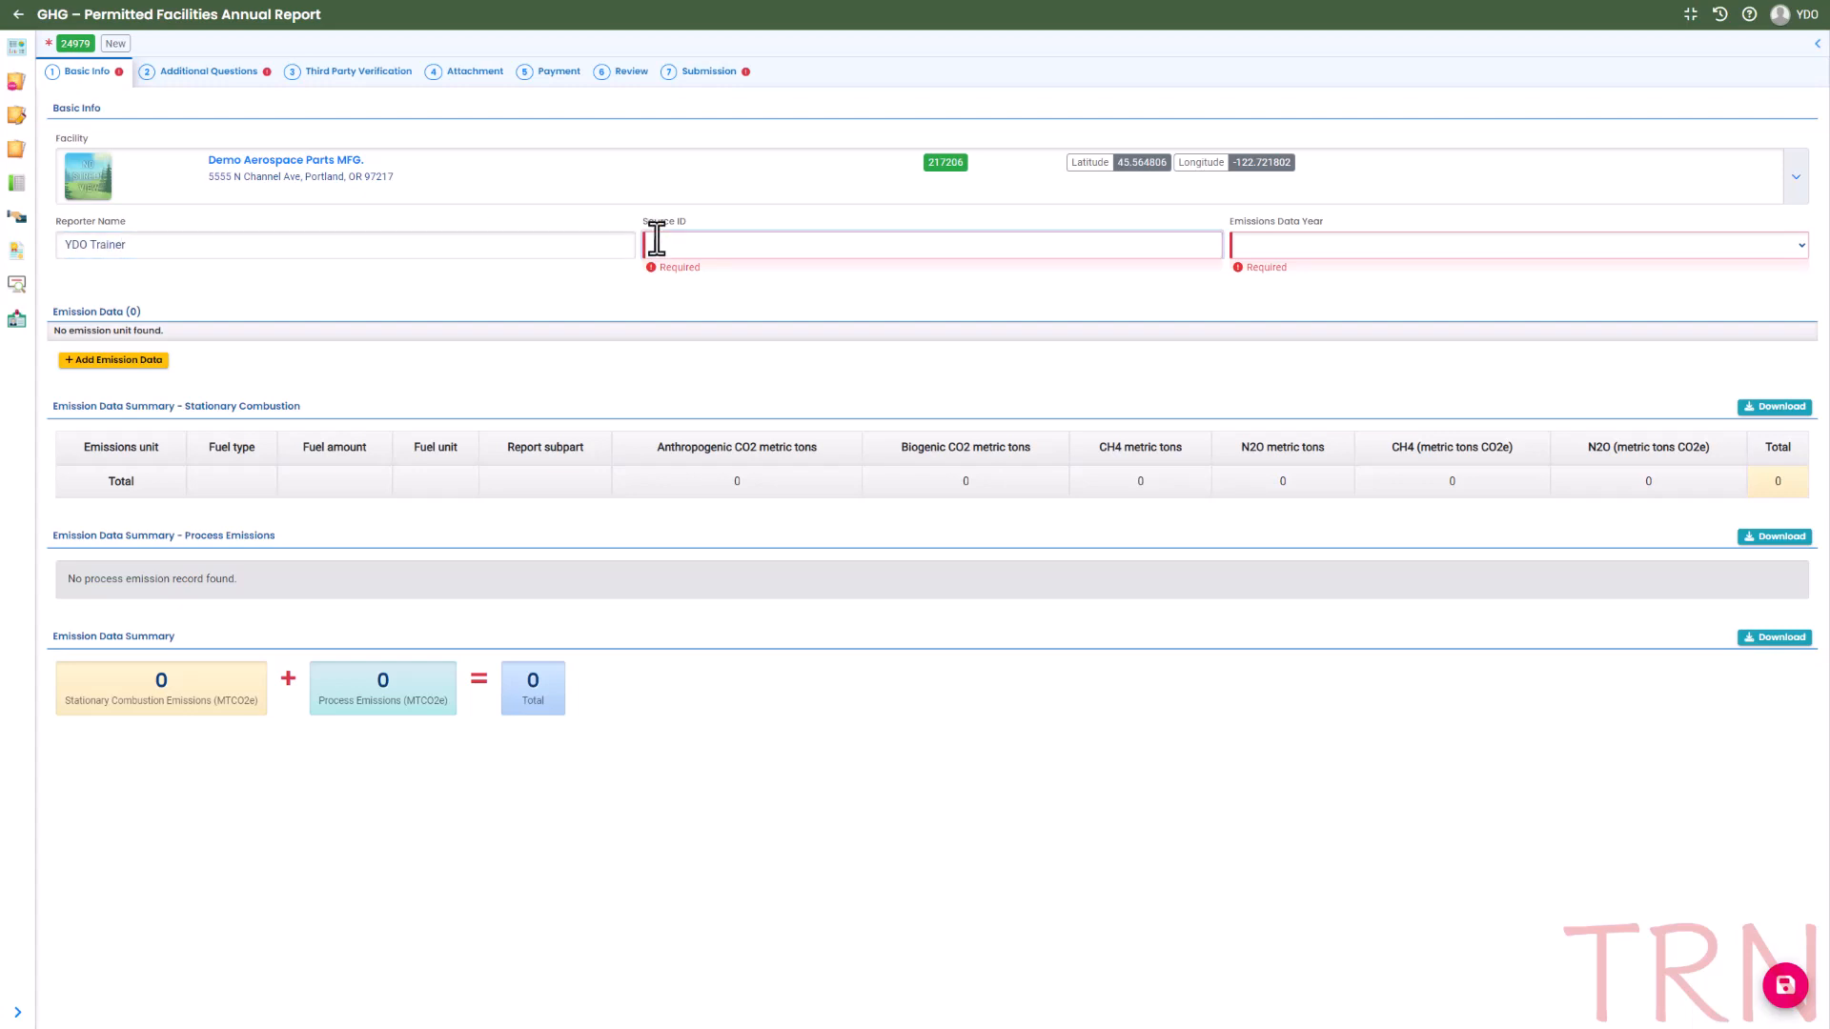
text(98650)
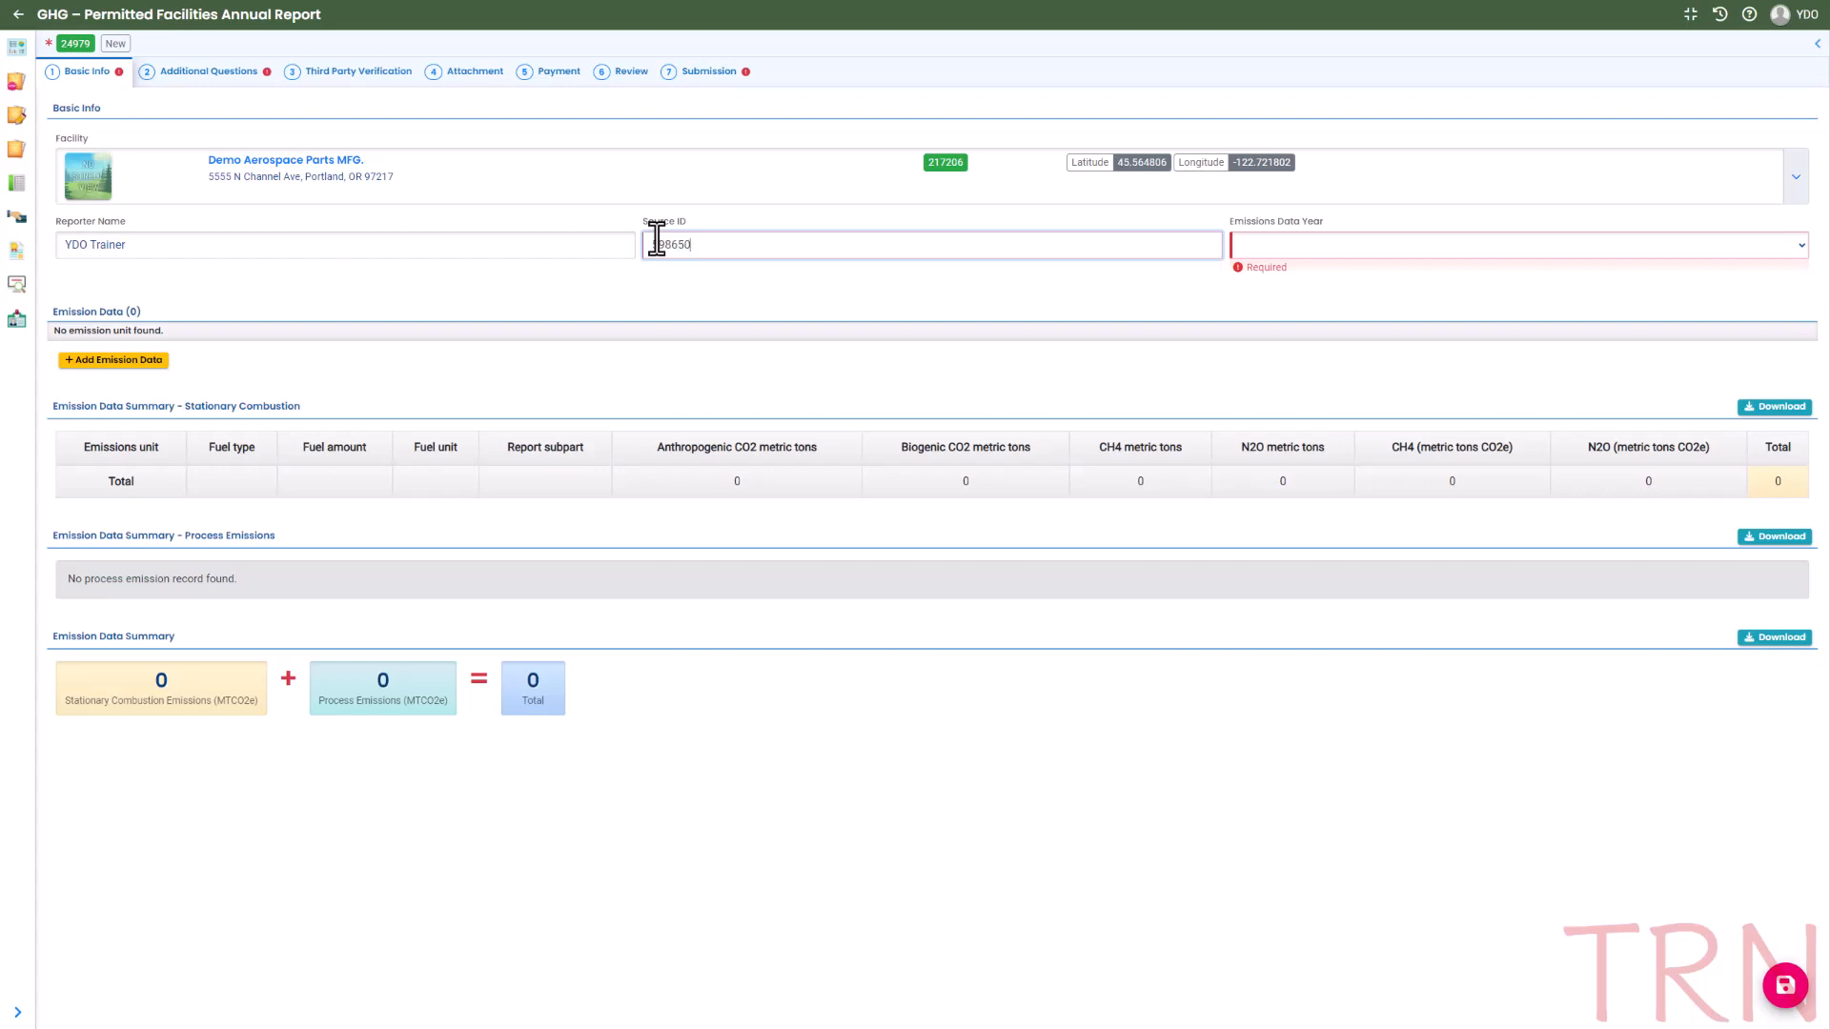
- Set the emissions data year to 2023 and save the submittal
click(1242, 238)
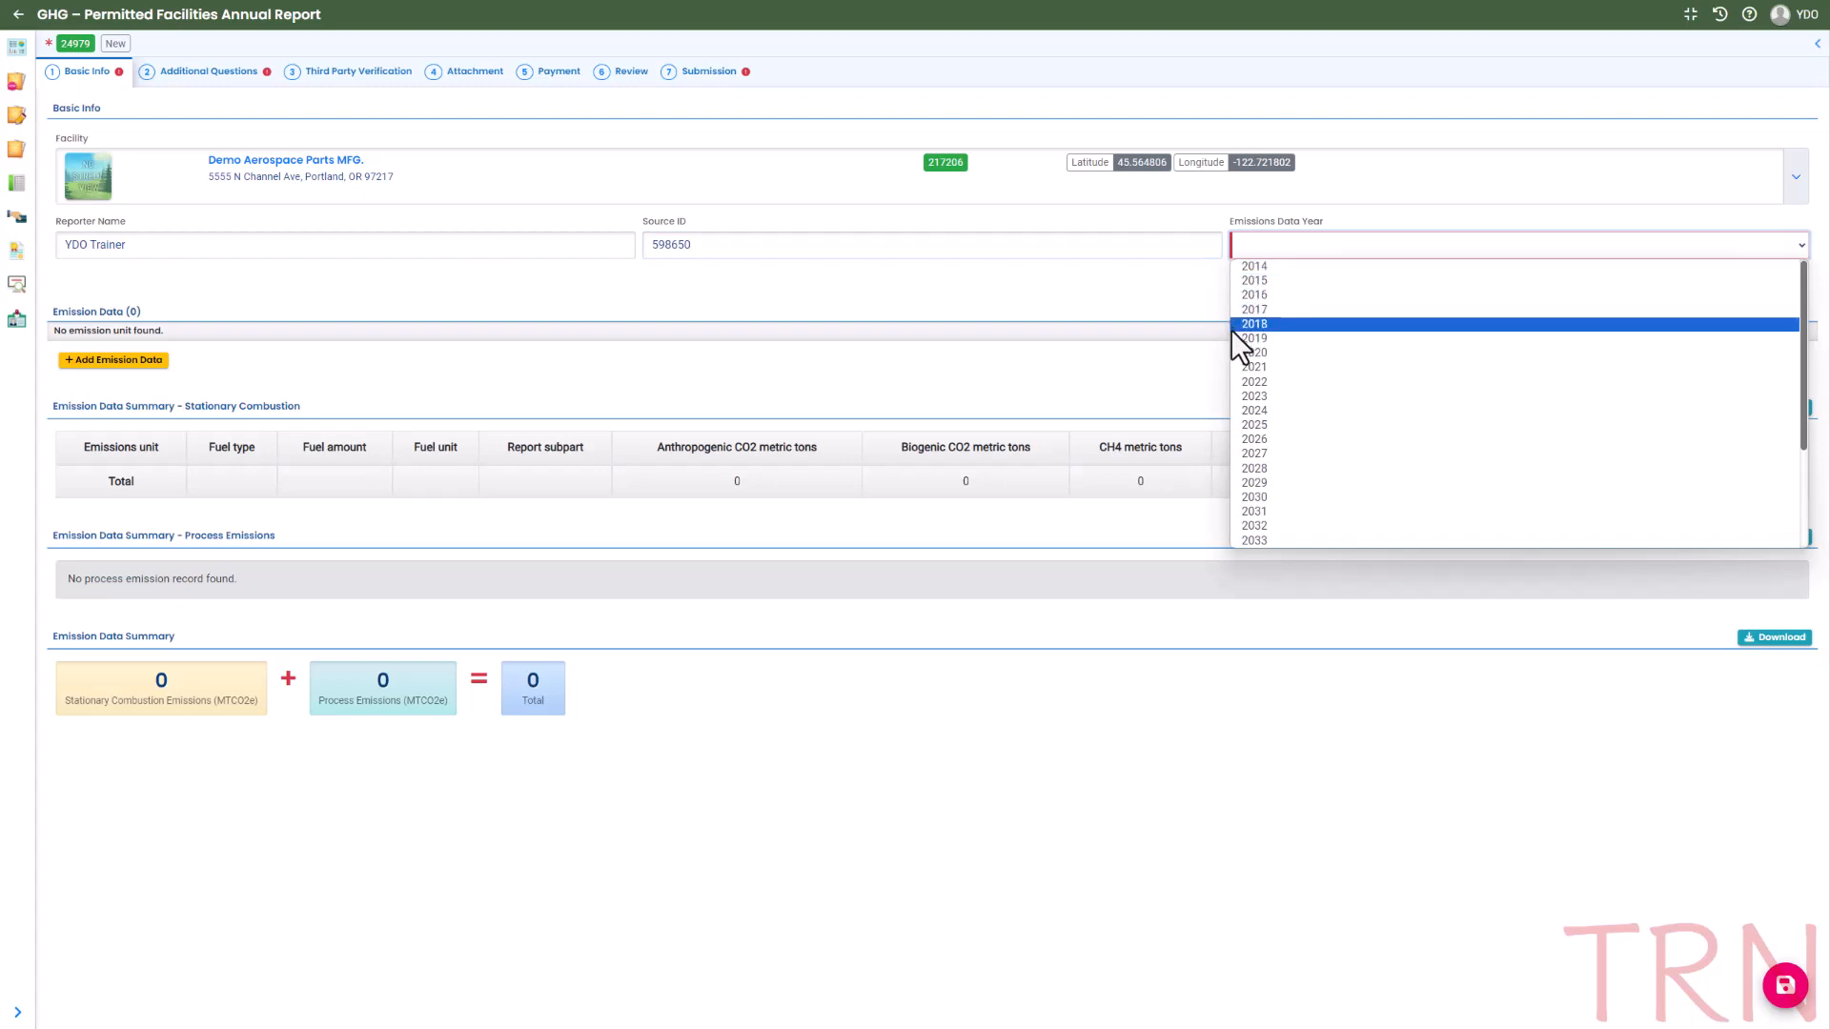
click(1238, 392)
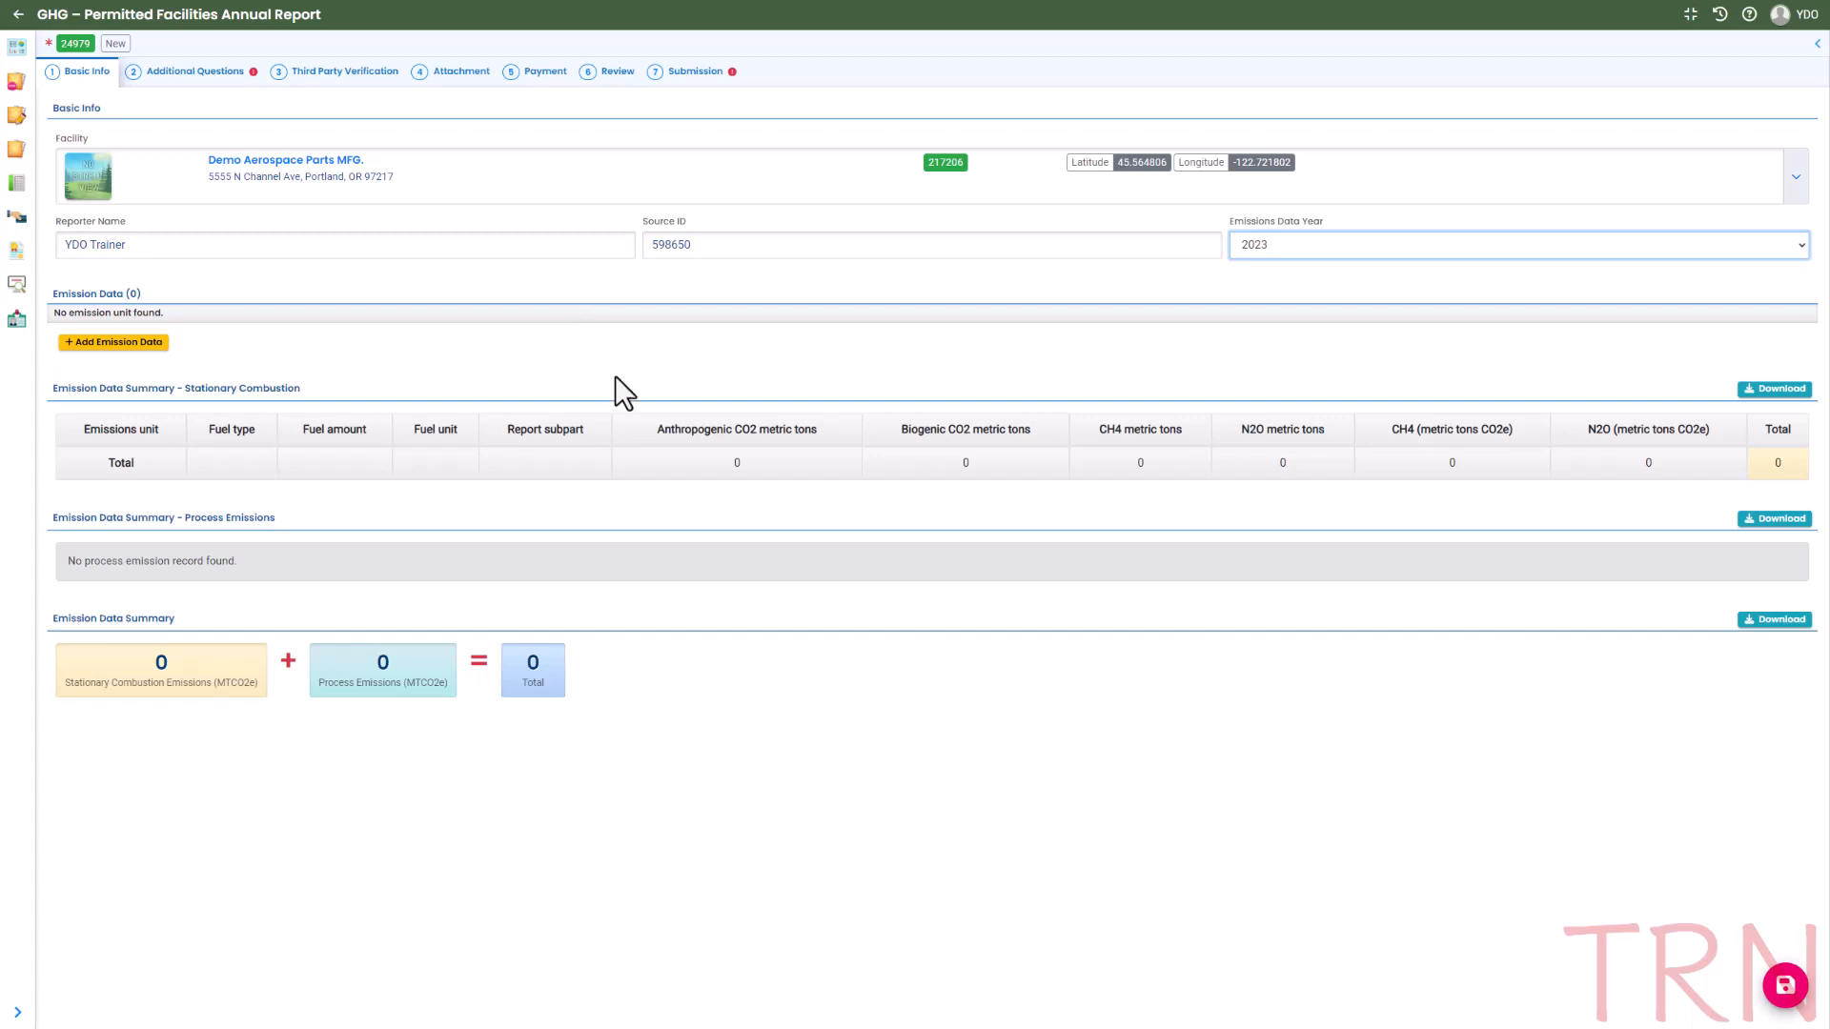
click(1782, 986)
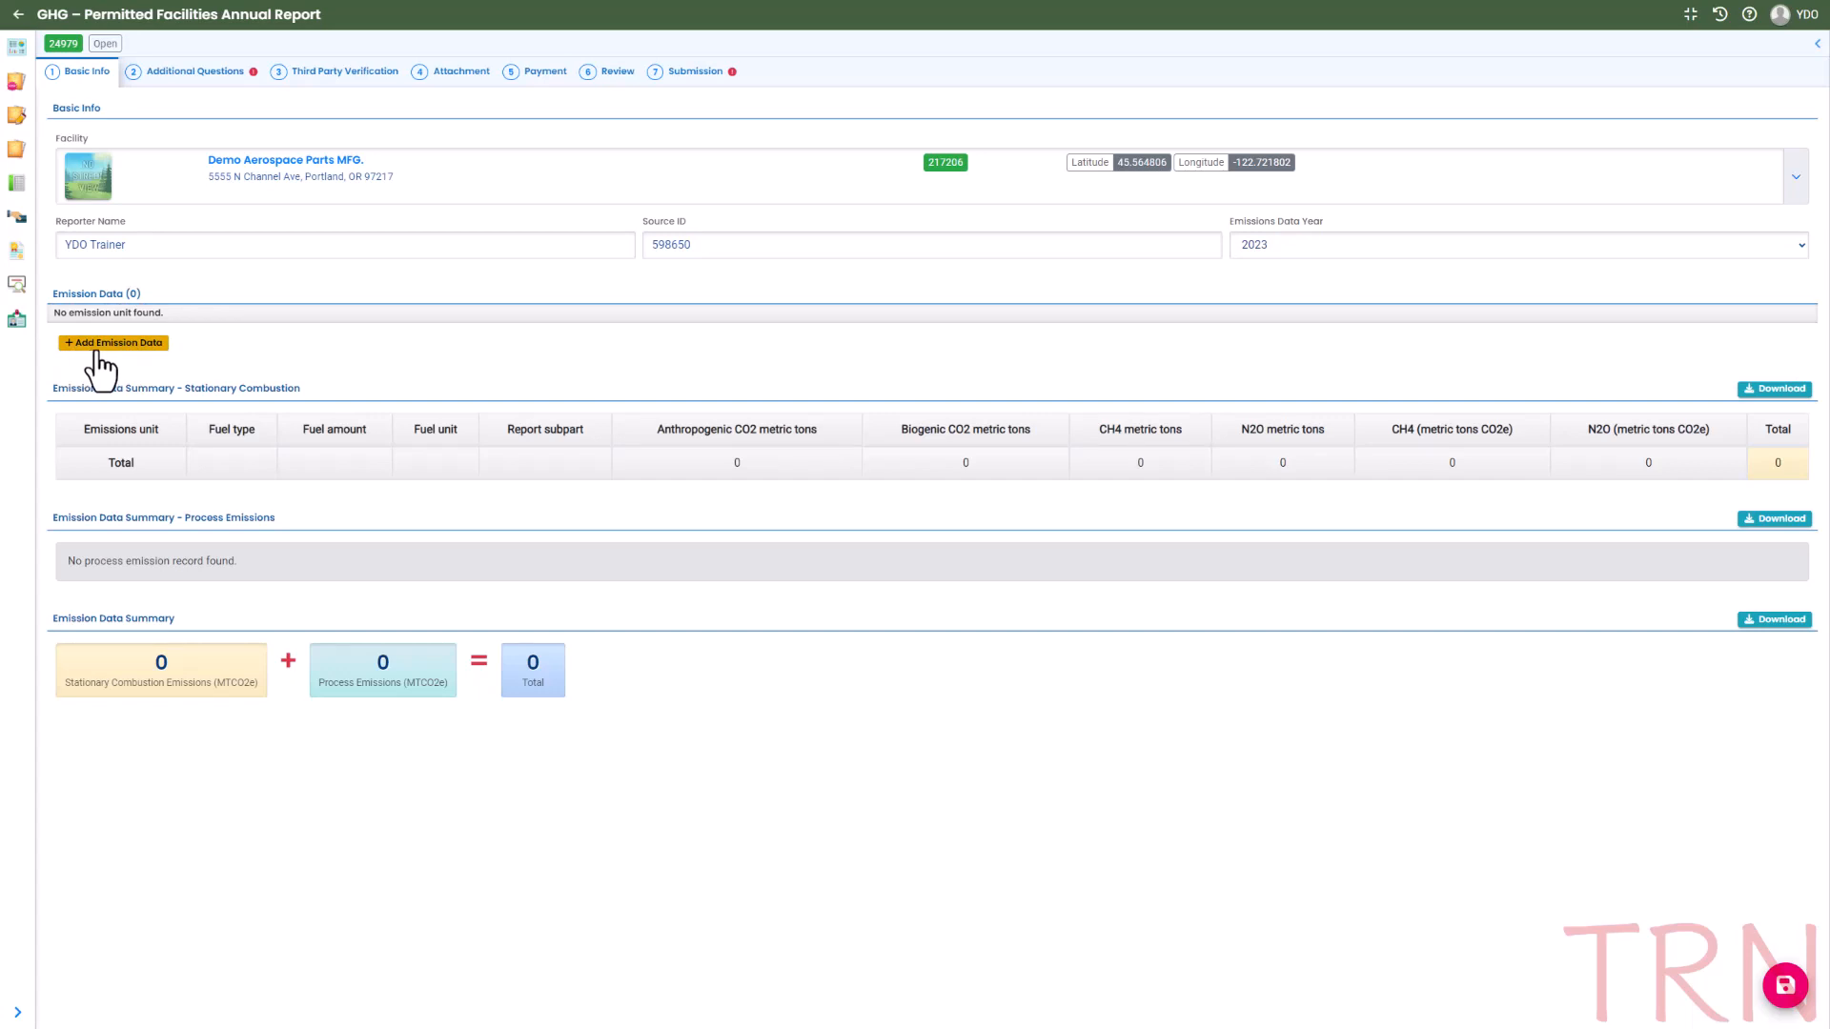
- Add an emission data entry for stationary combustion that uses a newly created emission unit
click(143, 344)
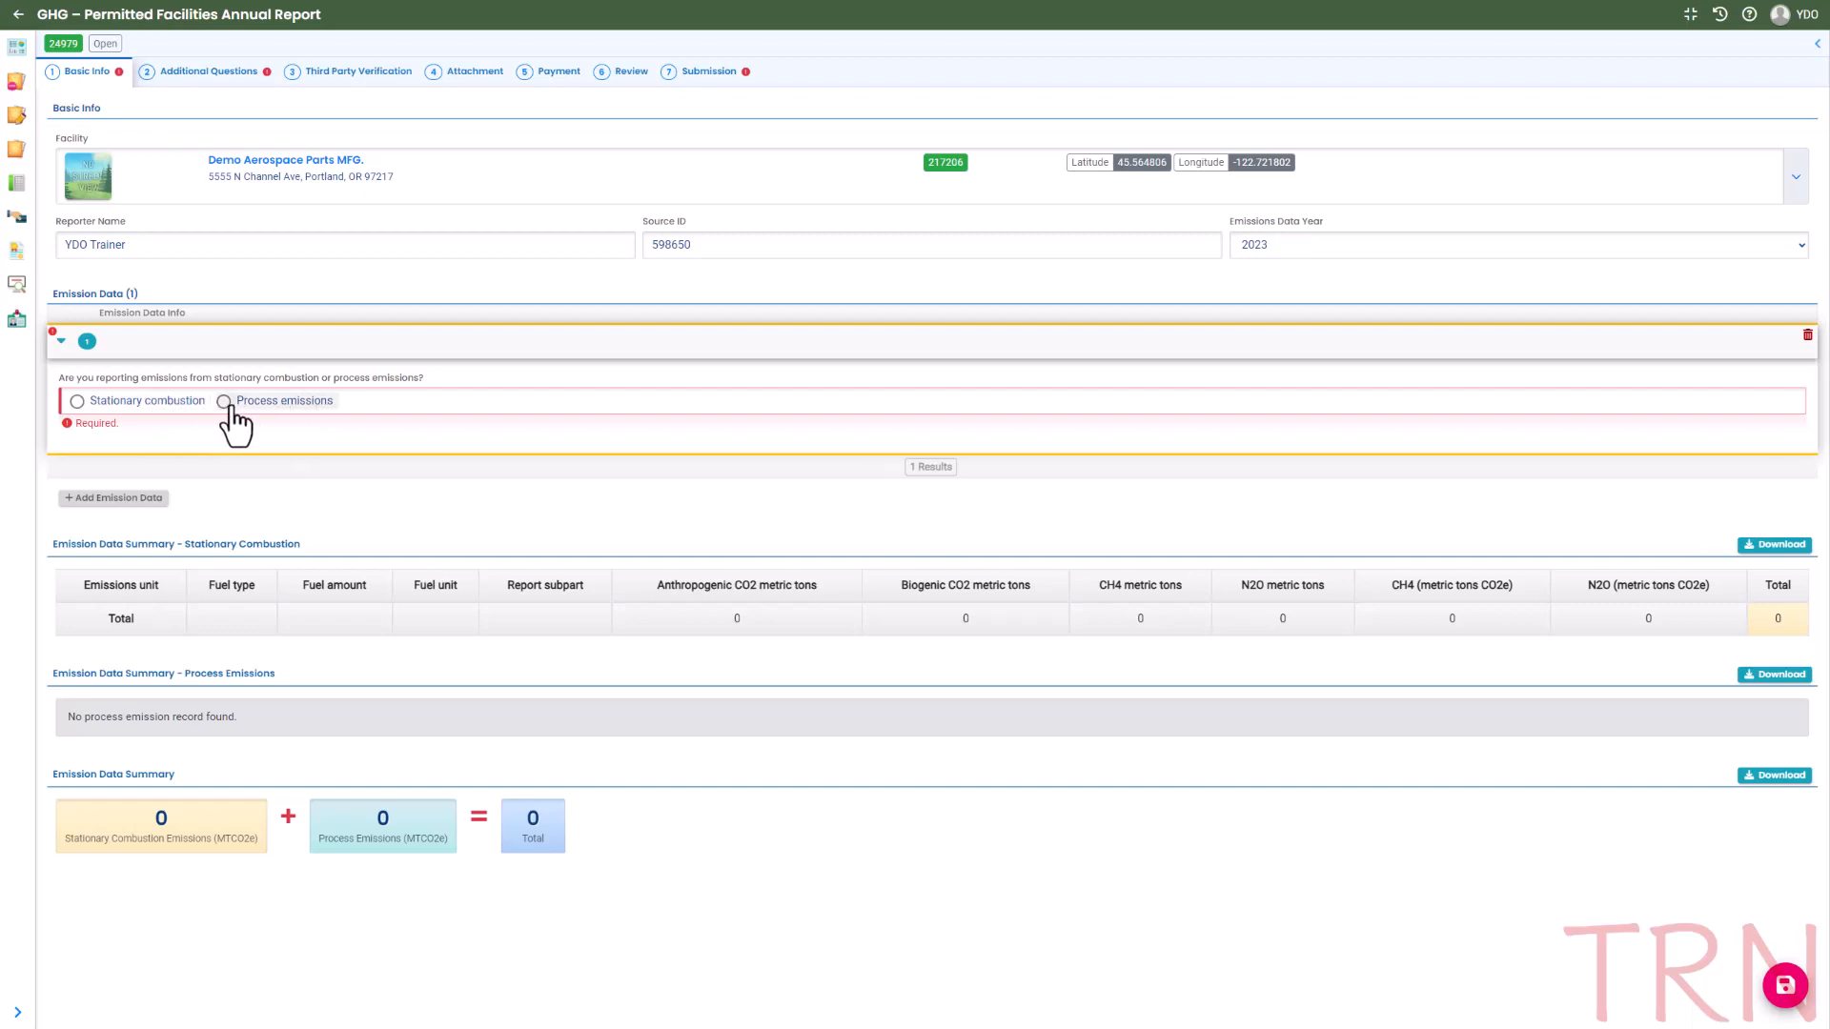
click(77, 401)
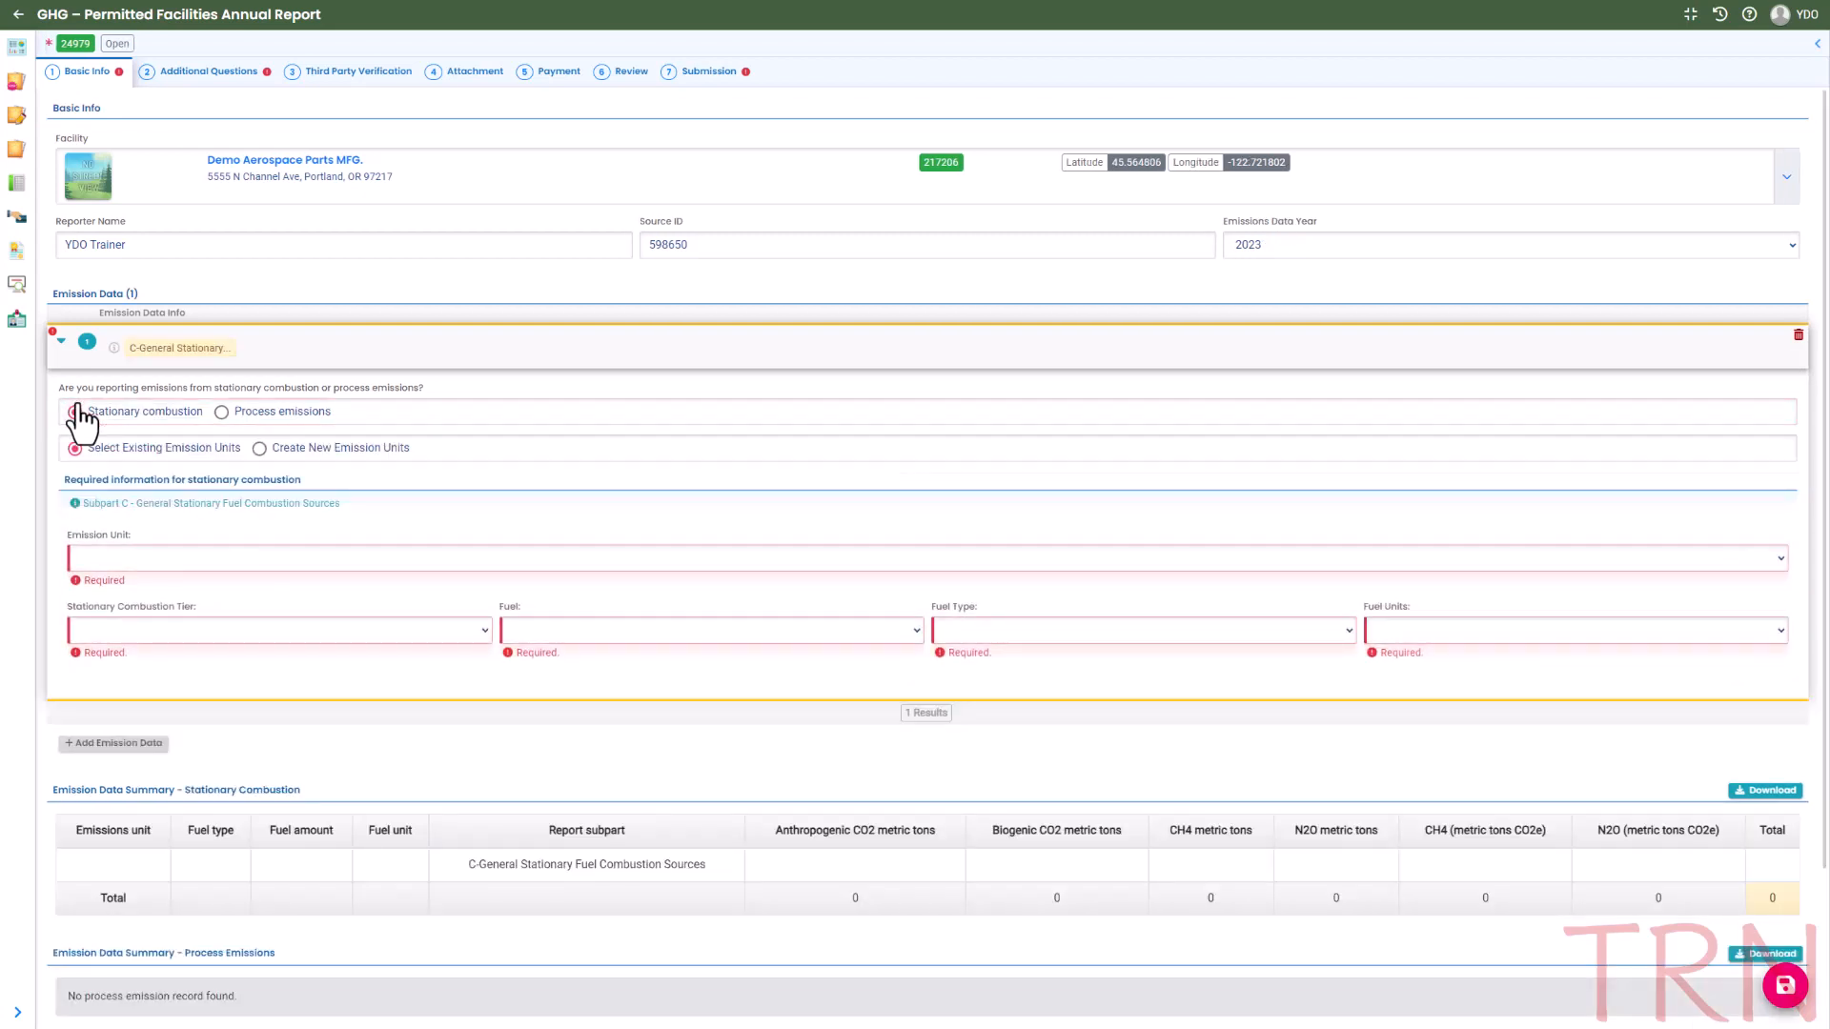
click(260, 448)
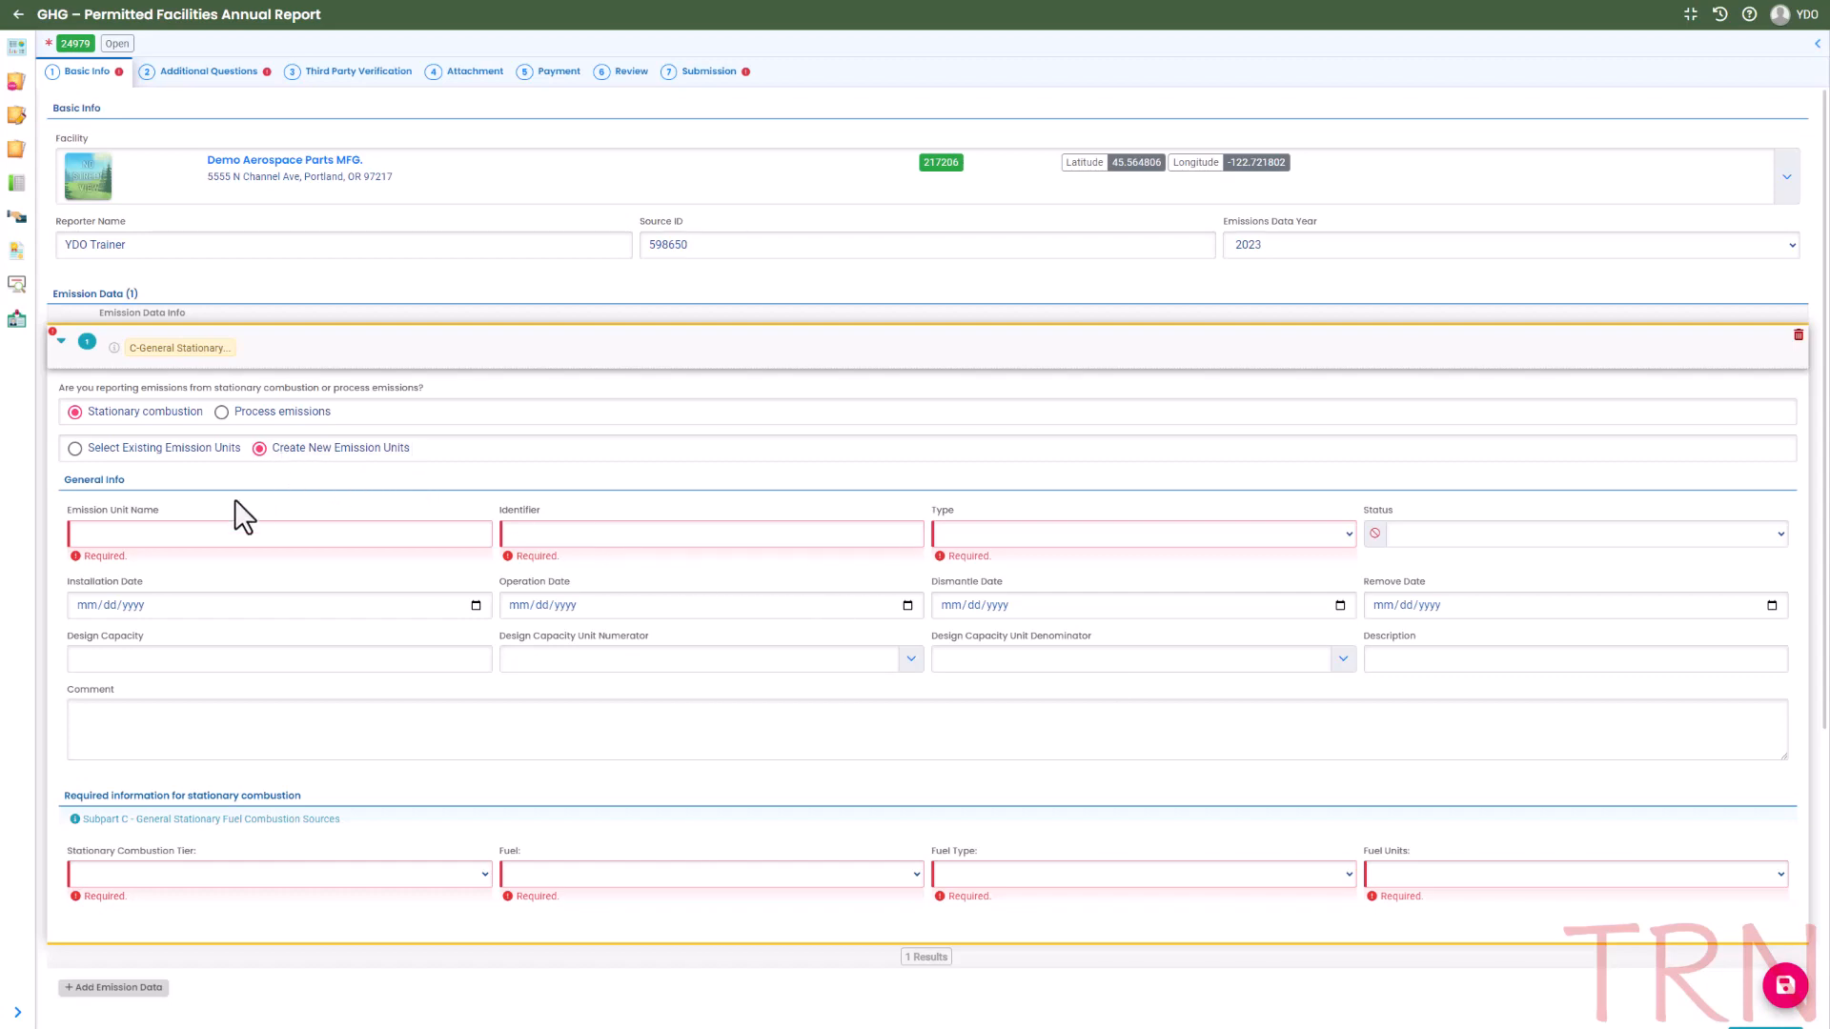
- Name the new emission unit Test Oven and give it the identifier NA
click(199, 536)
text(Test )
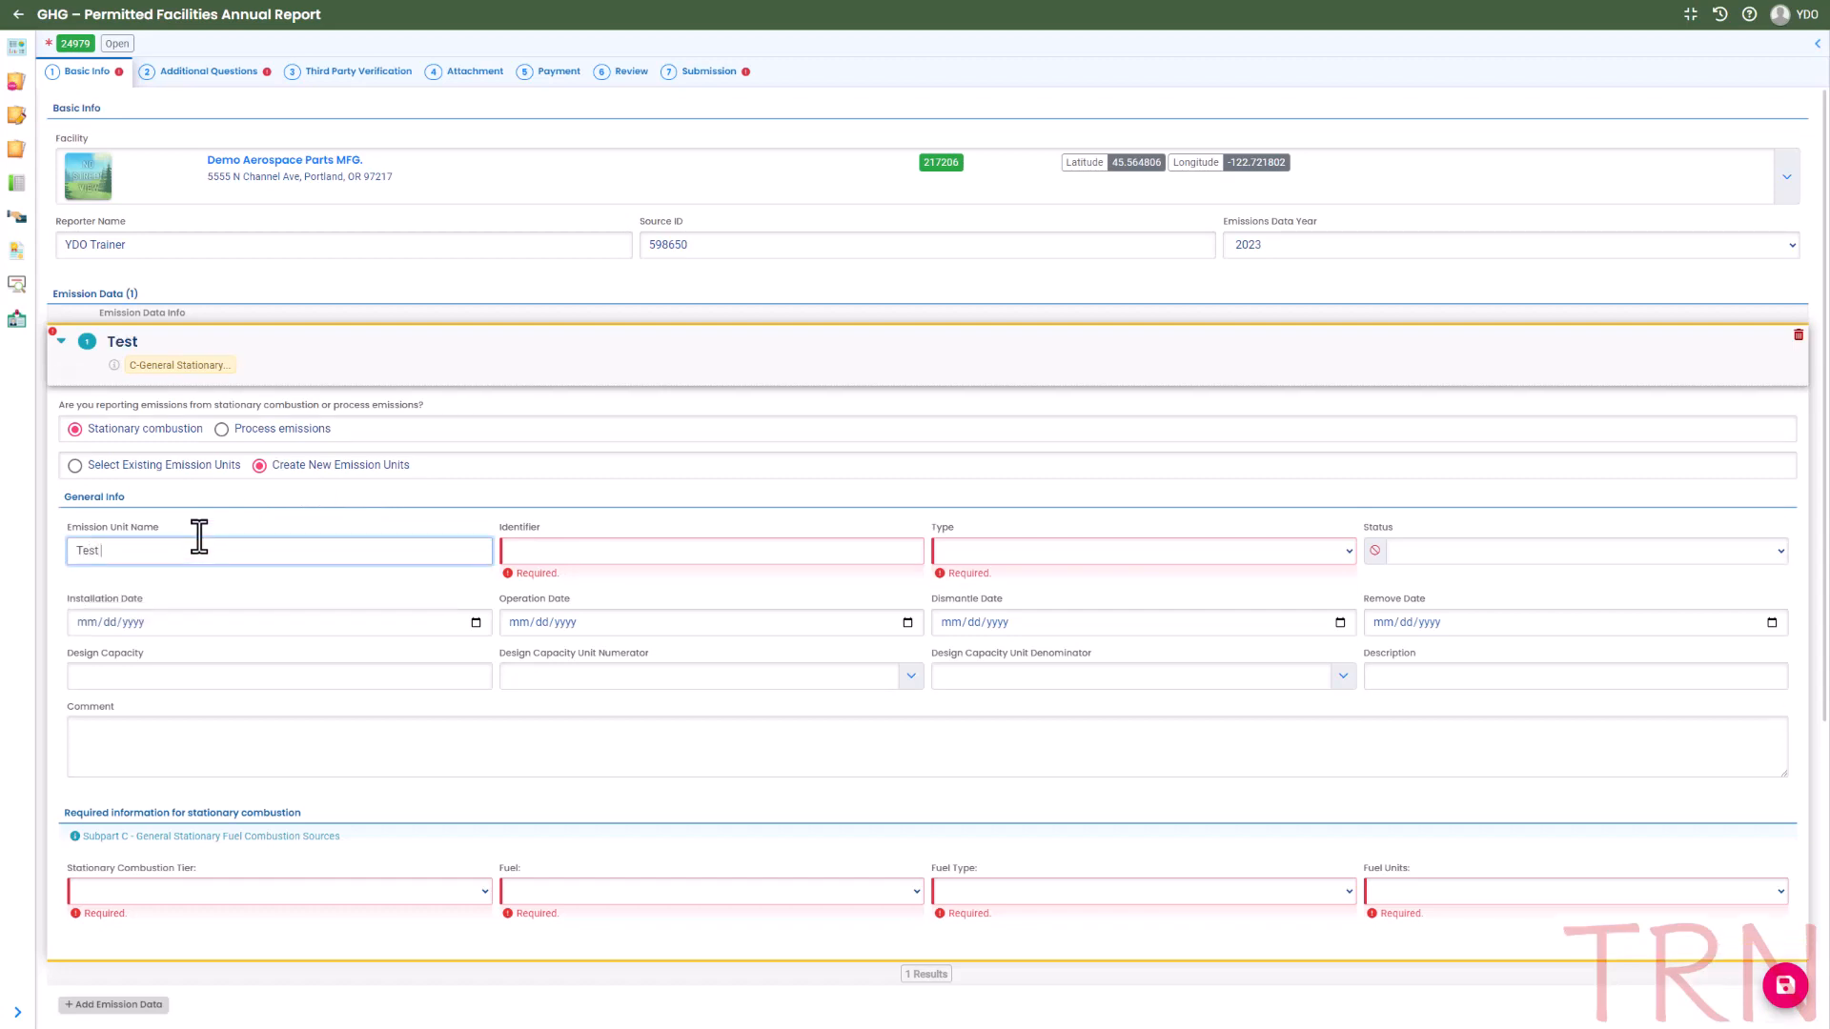
text(Oven)
click(512, 550)
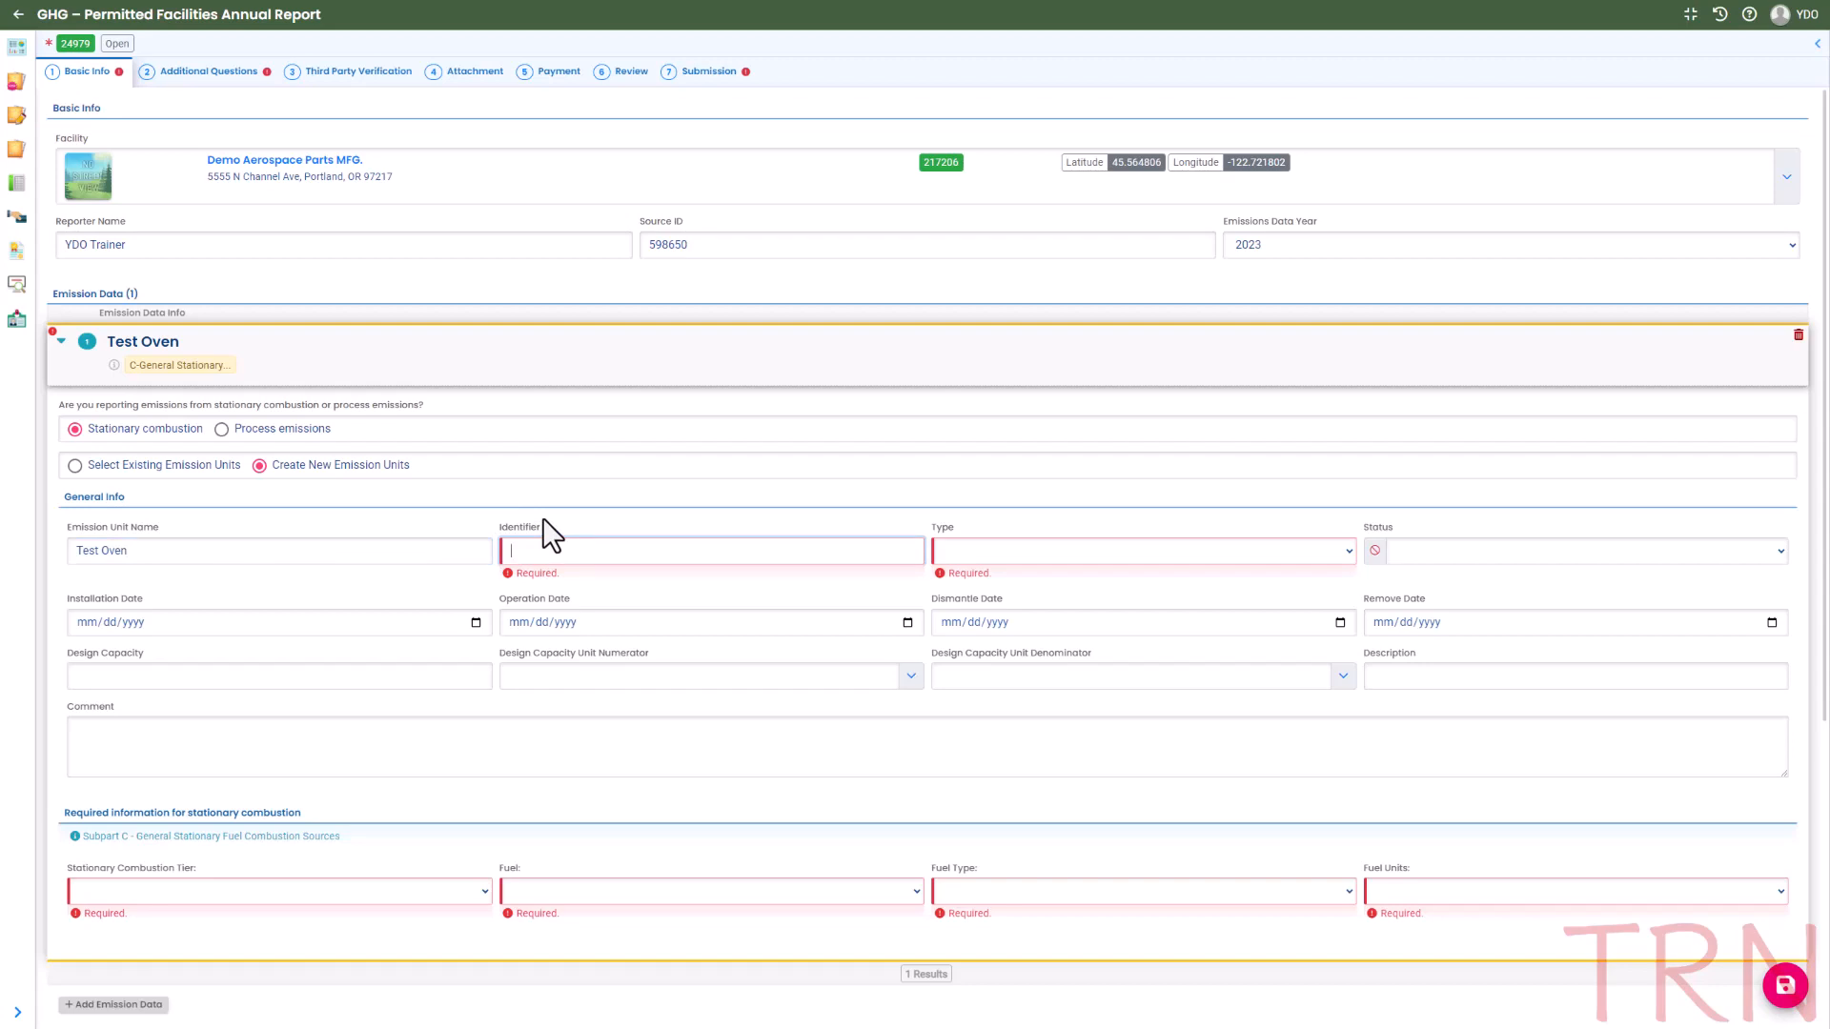
text(NA)
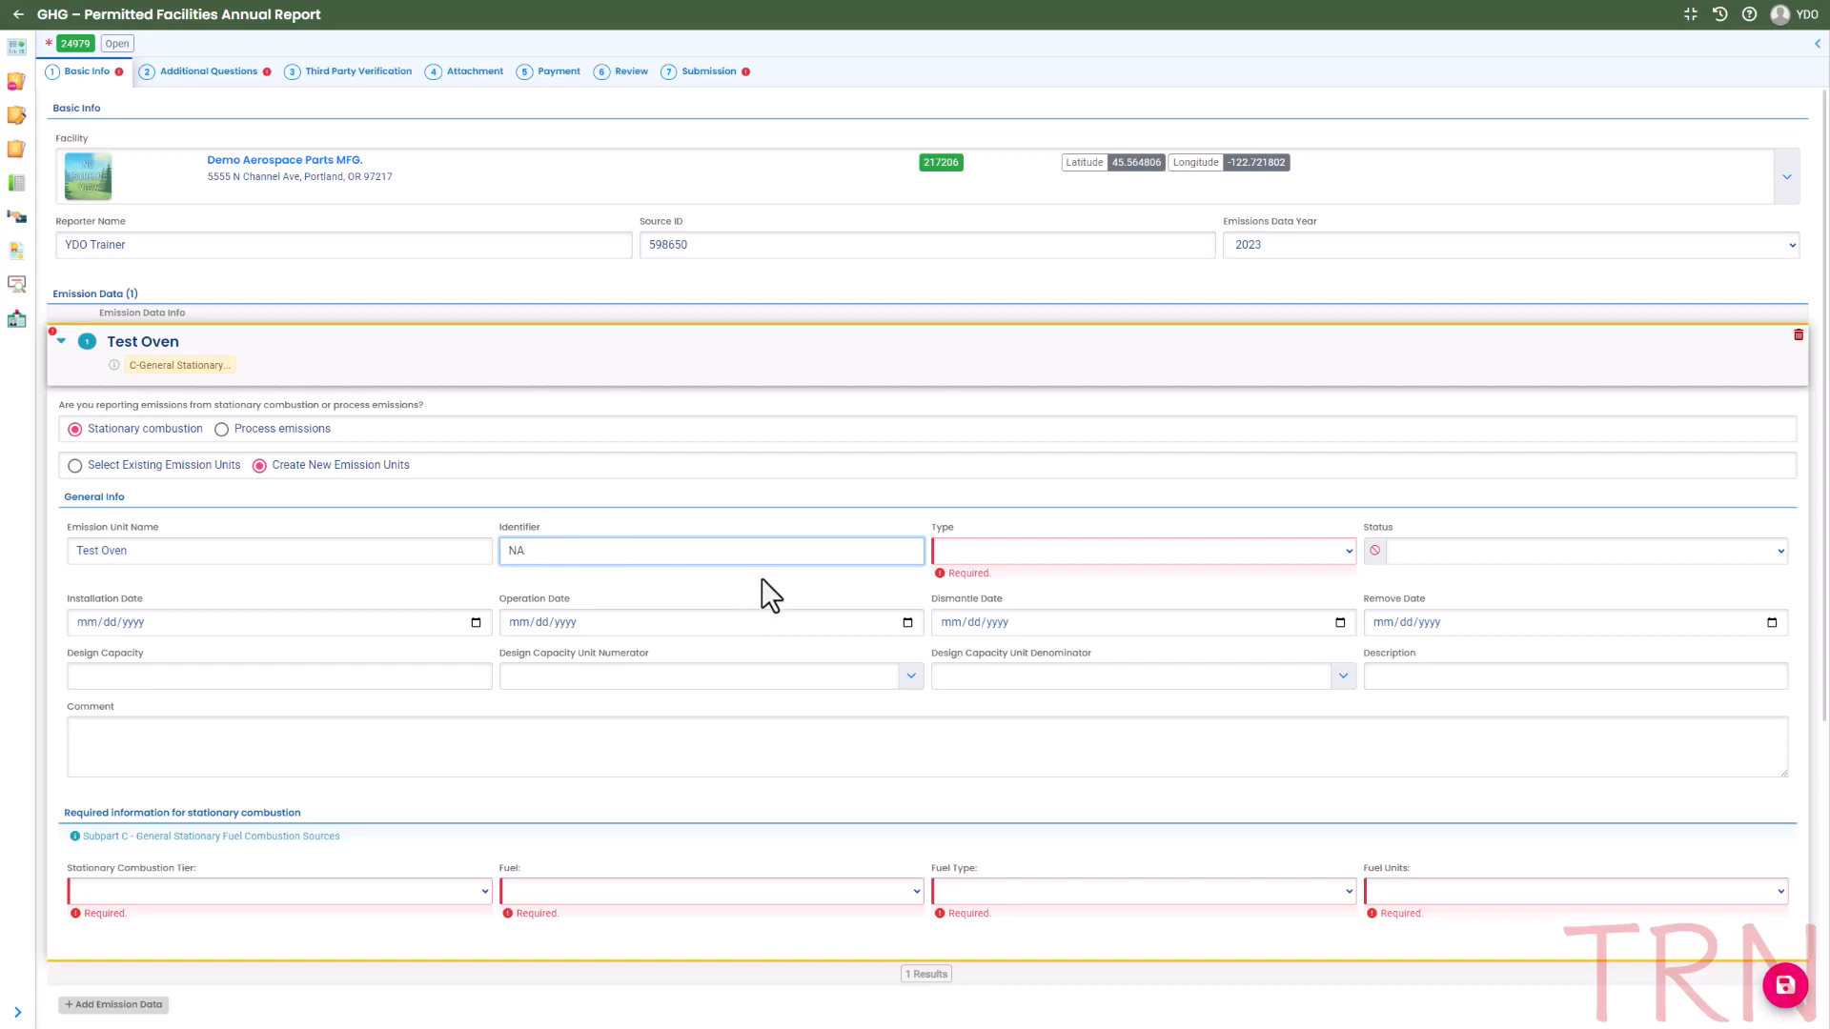
- Set the emission unit's type to GHG-O (Oven) and save the submittal
click(1350, 557)
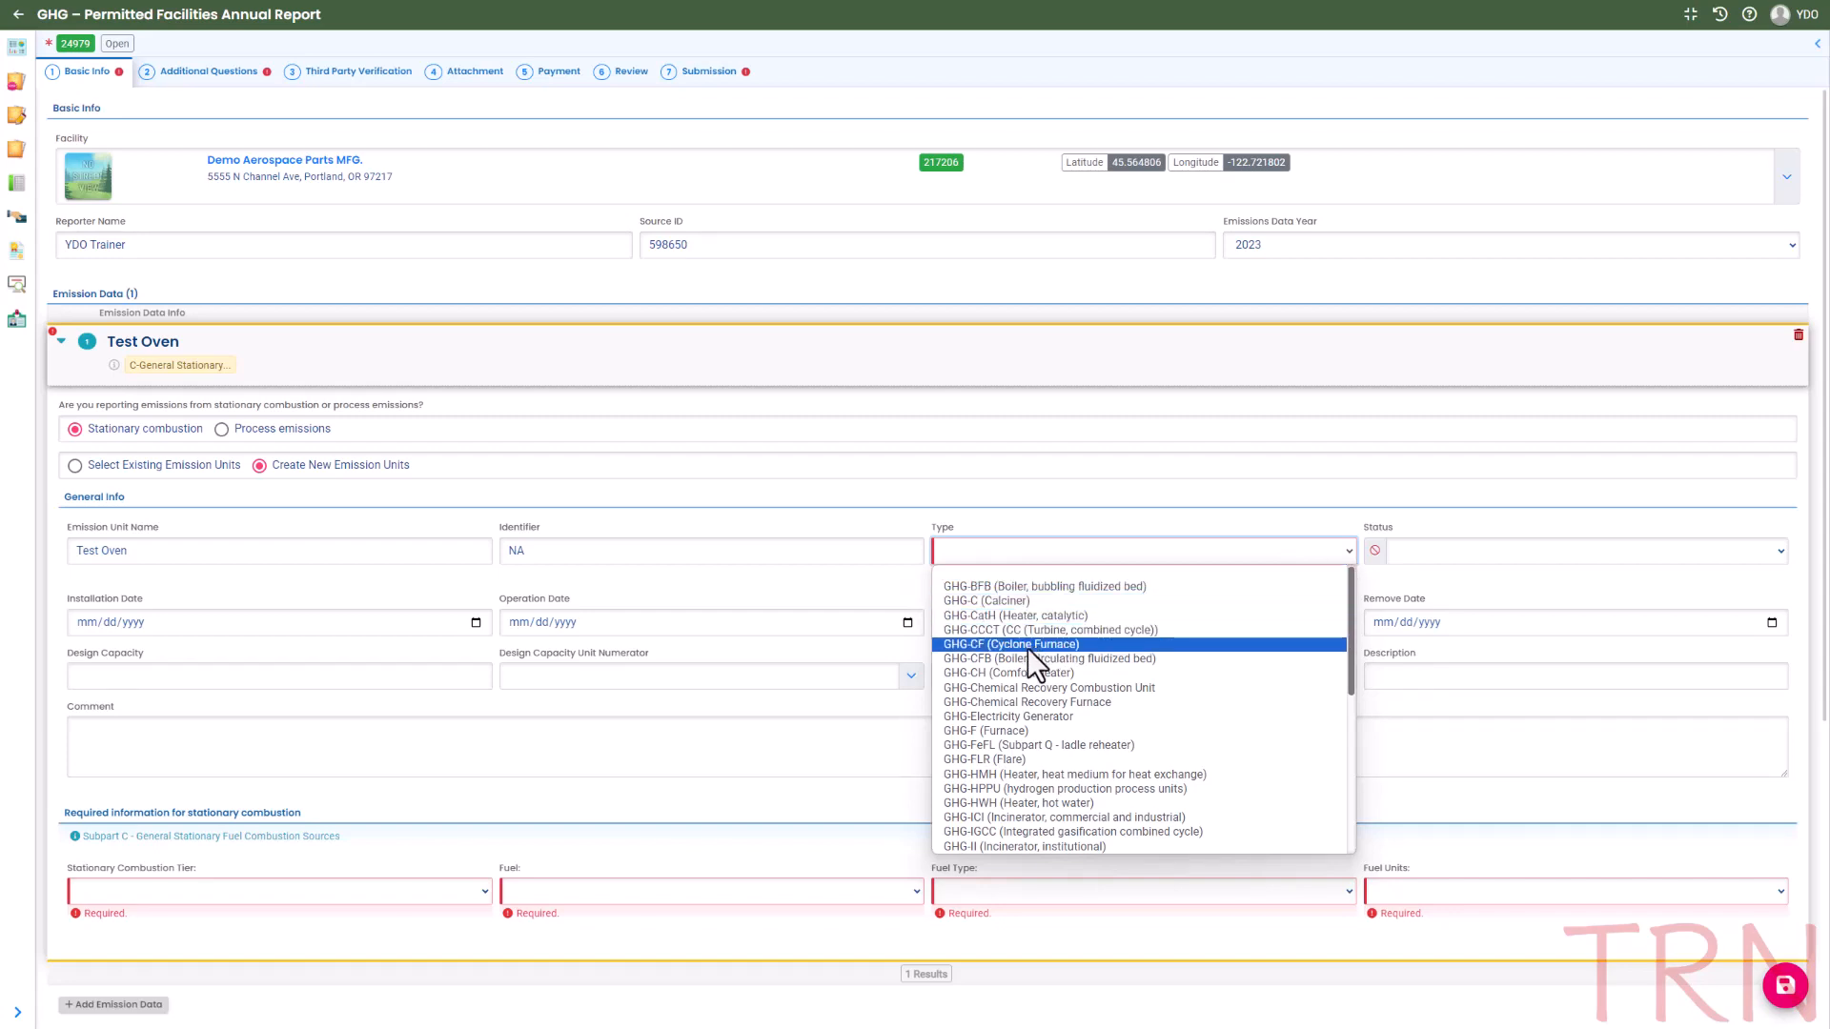
scroll(1073, 791, down, 3)
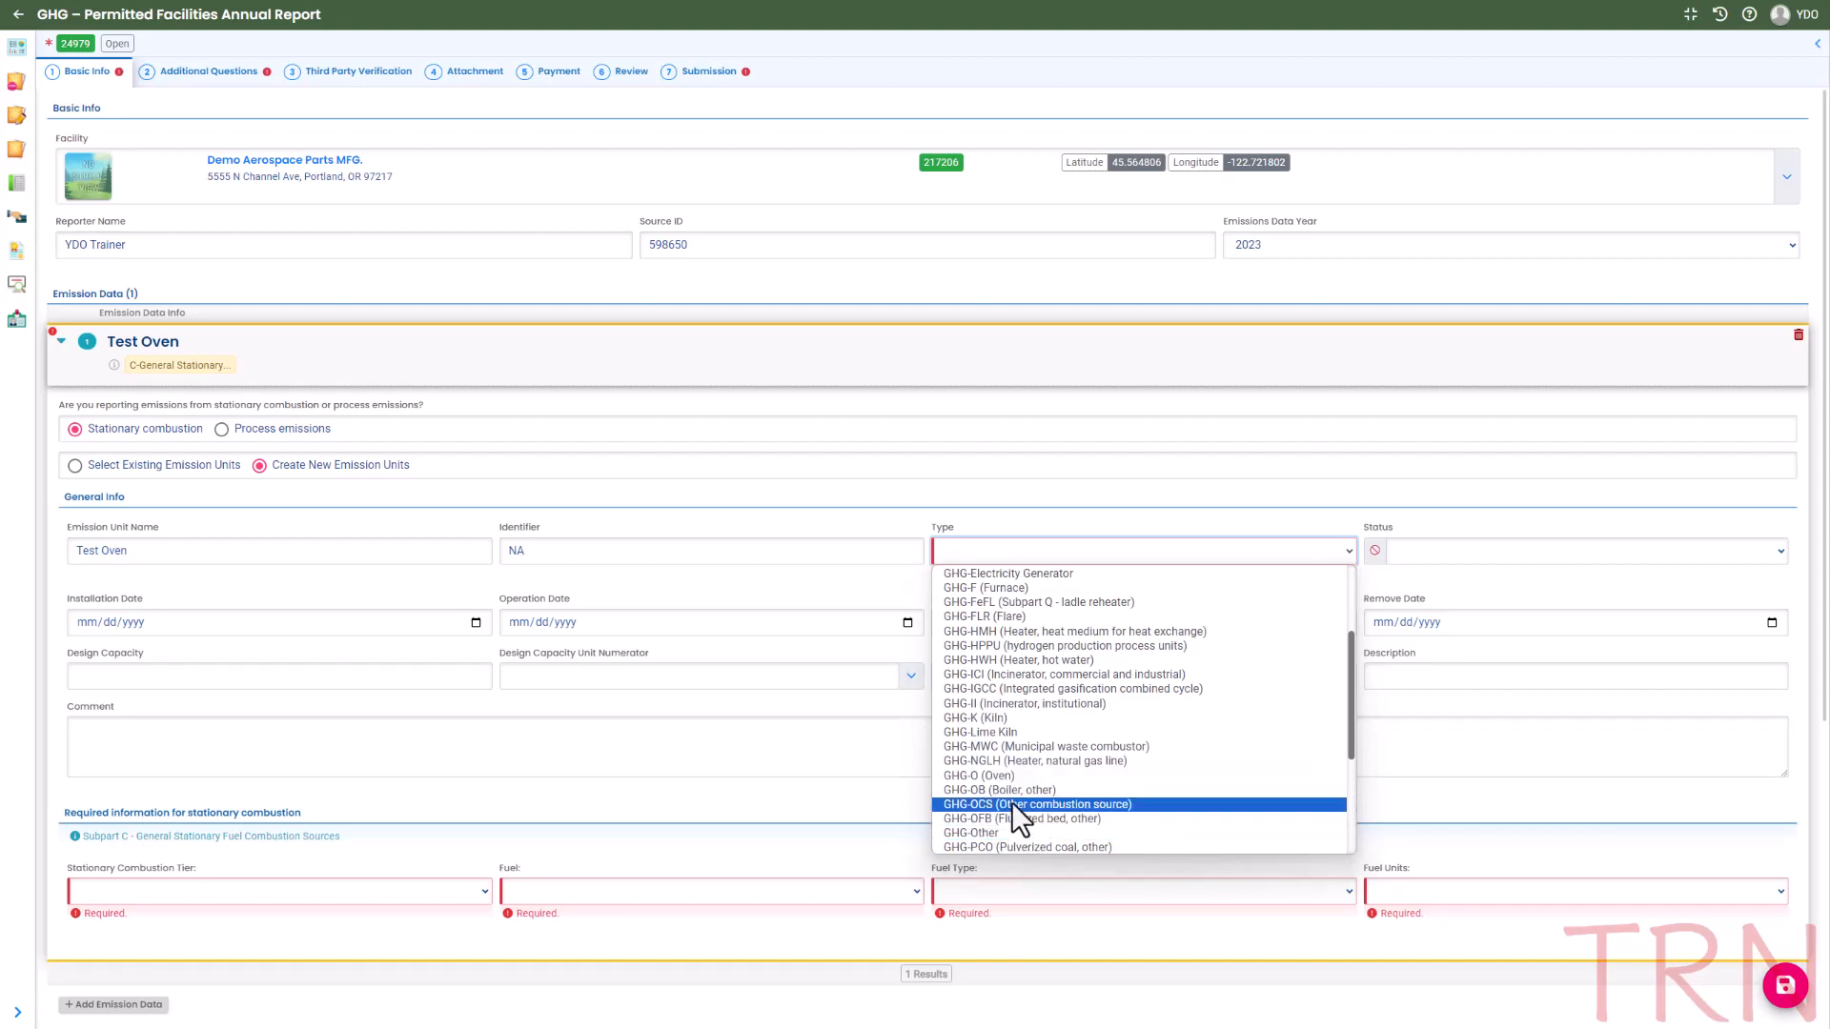
click(1013, 777)
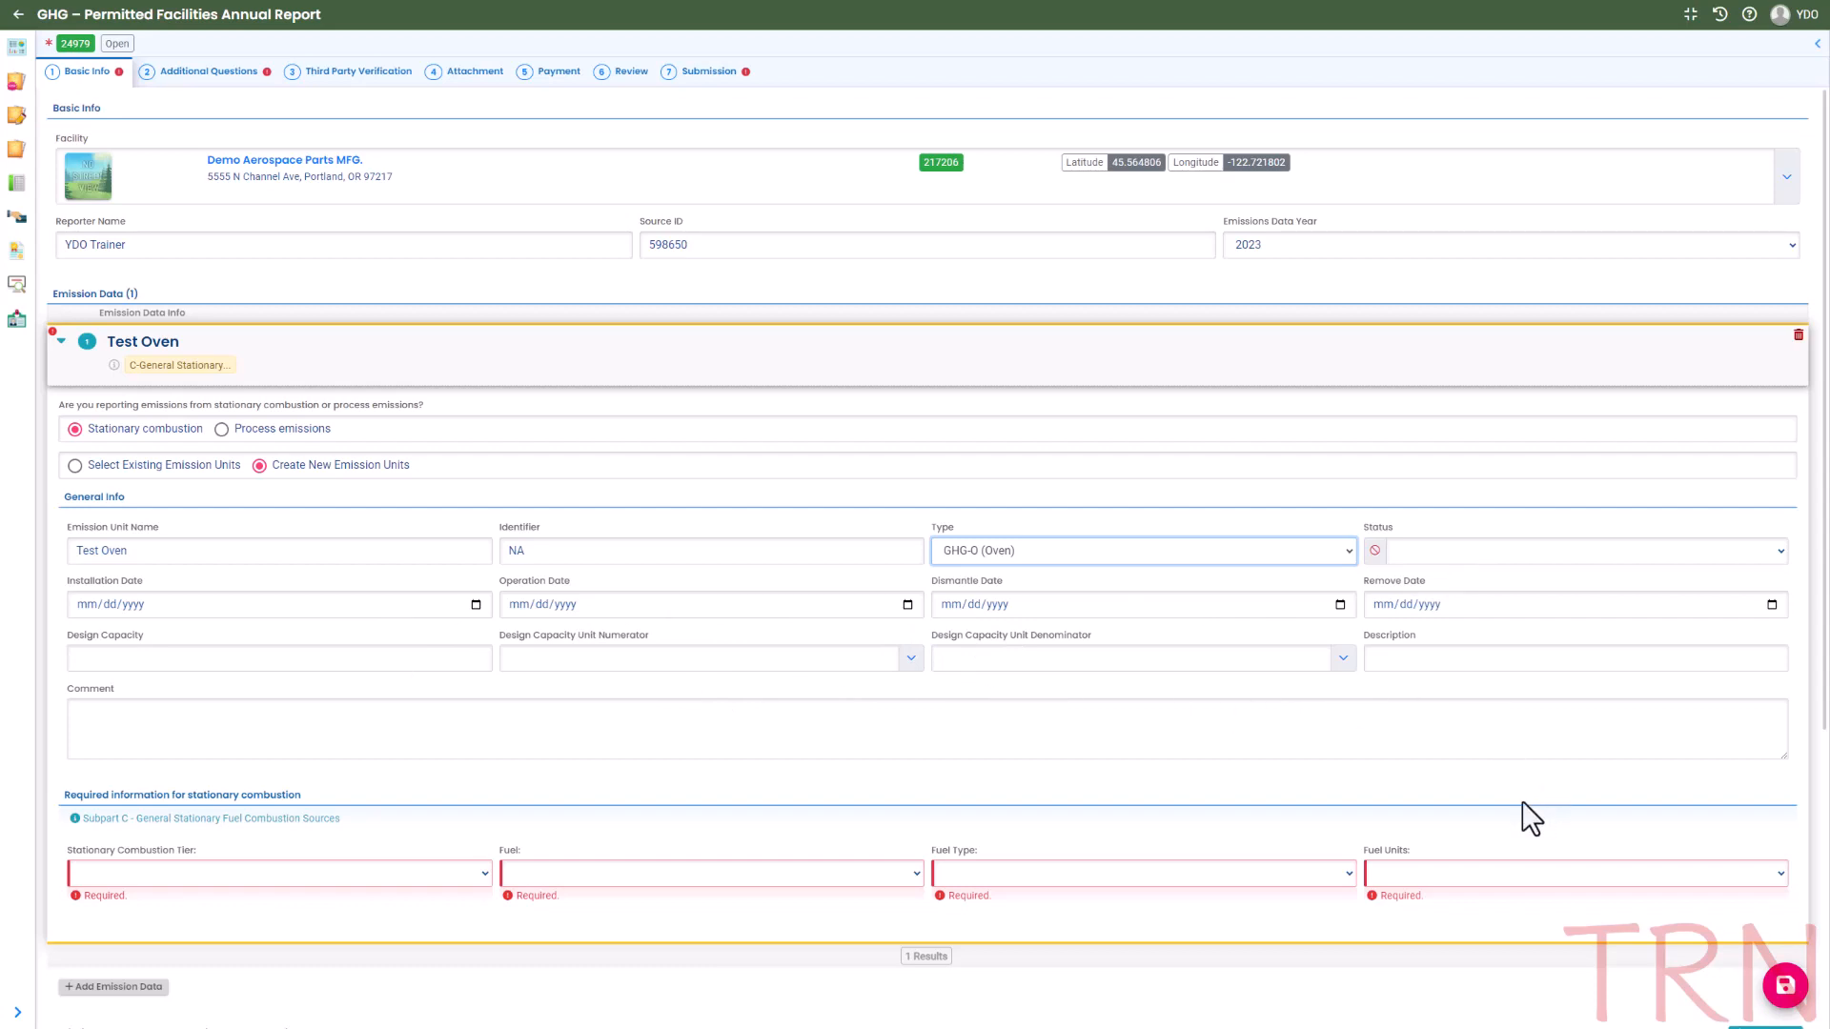
scroll(1520, 810, down, 2)
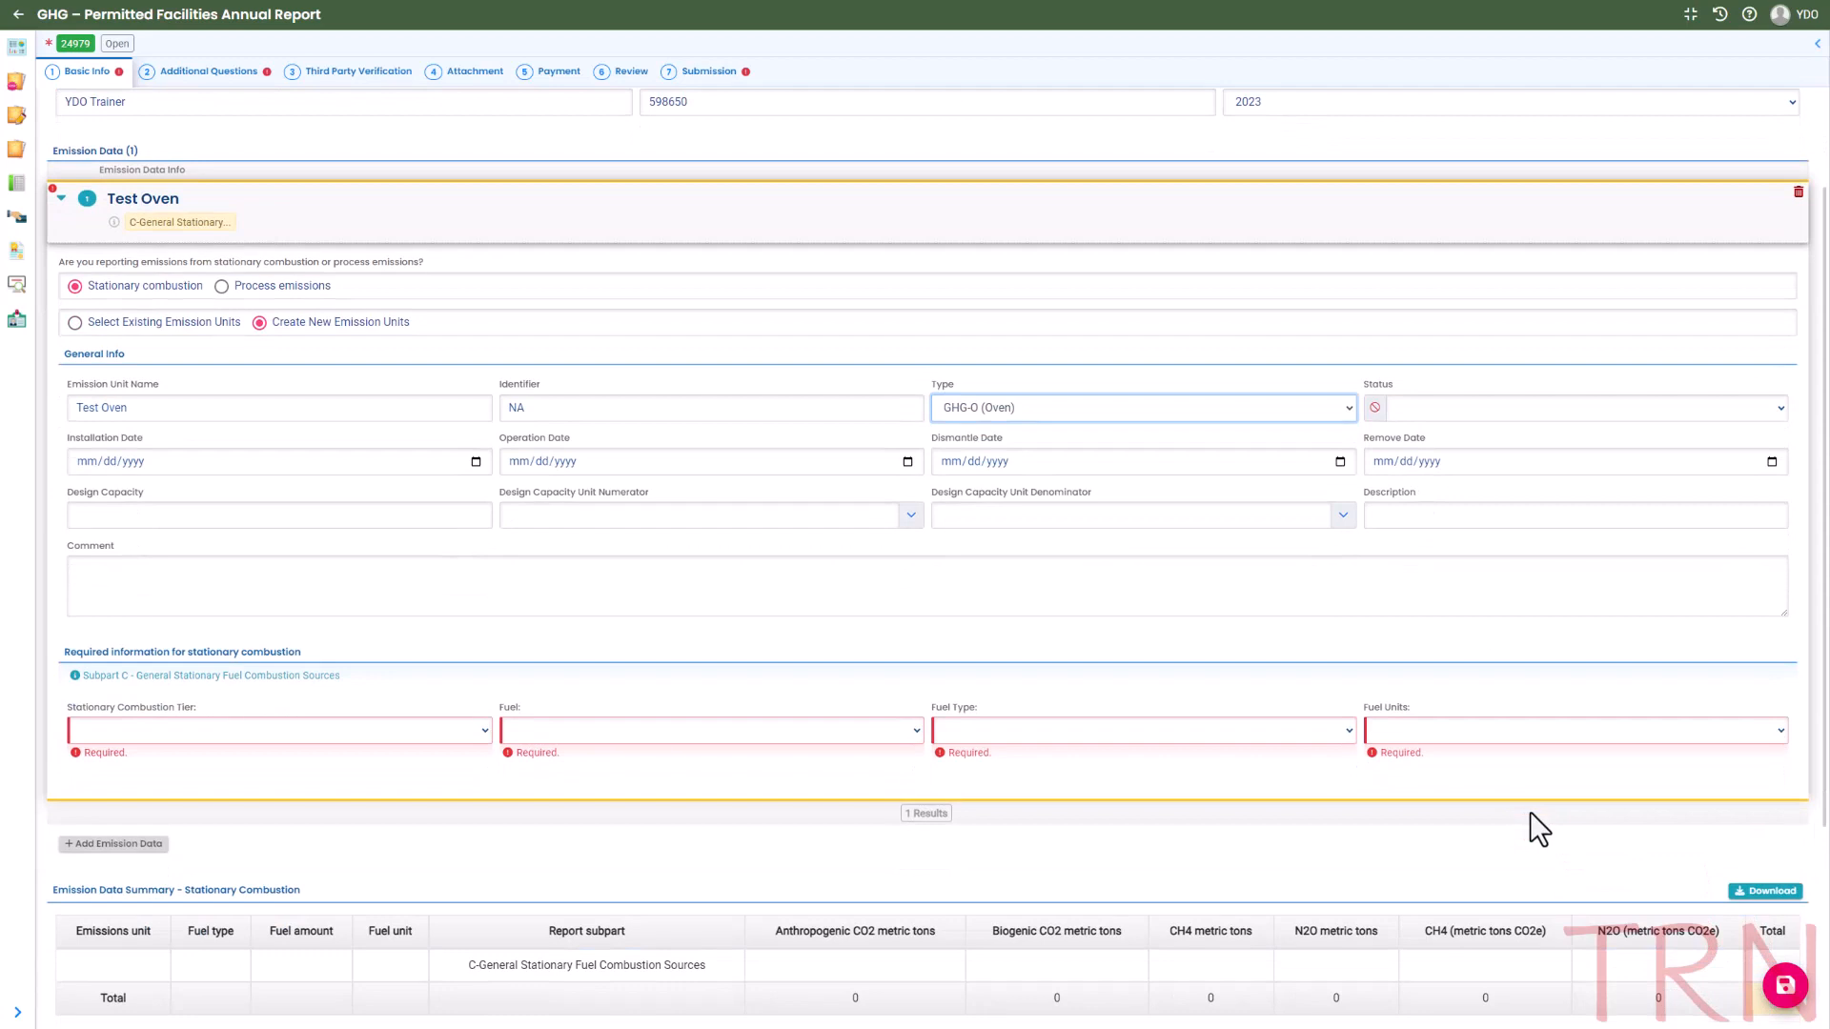
click(1791, 996)
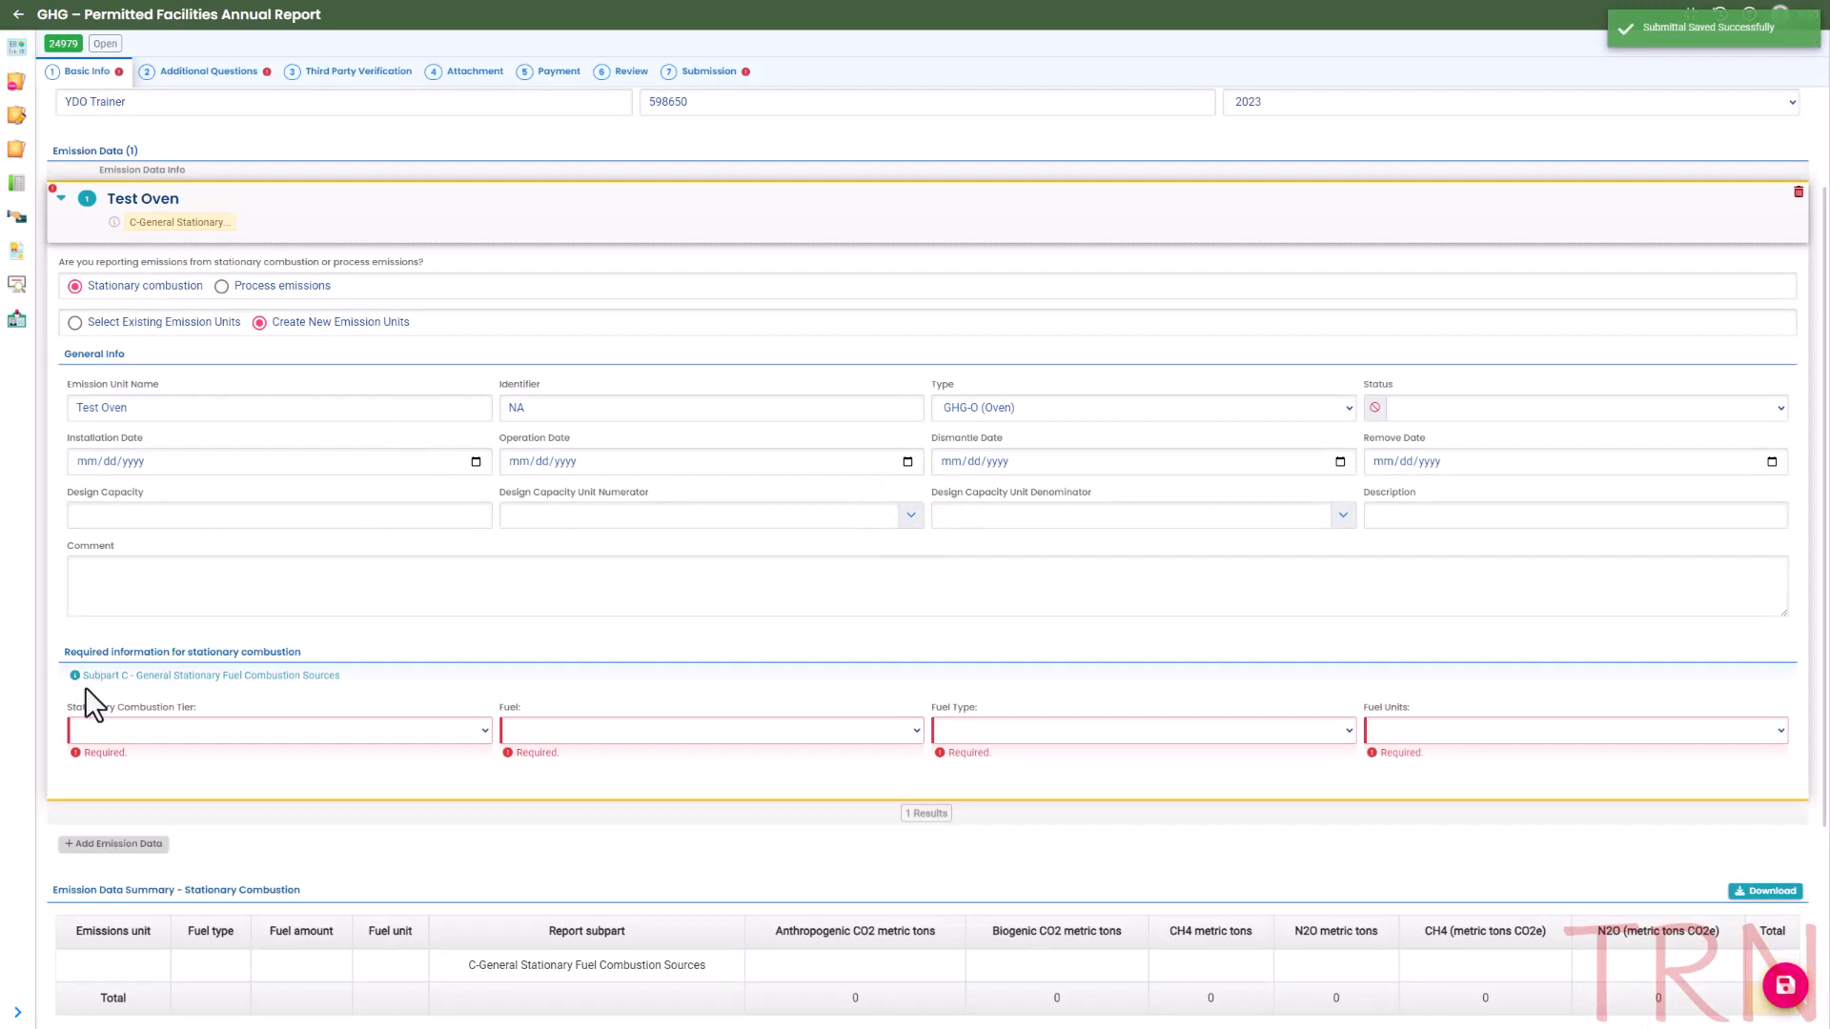
- Set the stationary combustion tier of the Test Oven entry to Tier 1
scroll(85, 692, down, 1)
scroll(86, 690, down, 3)
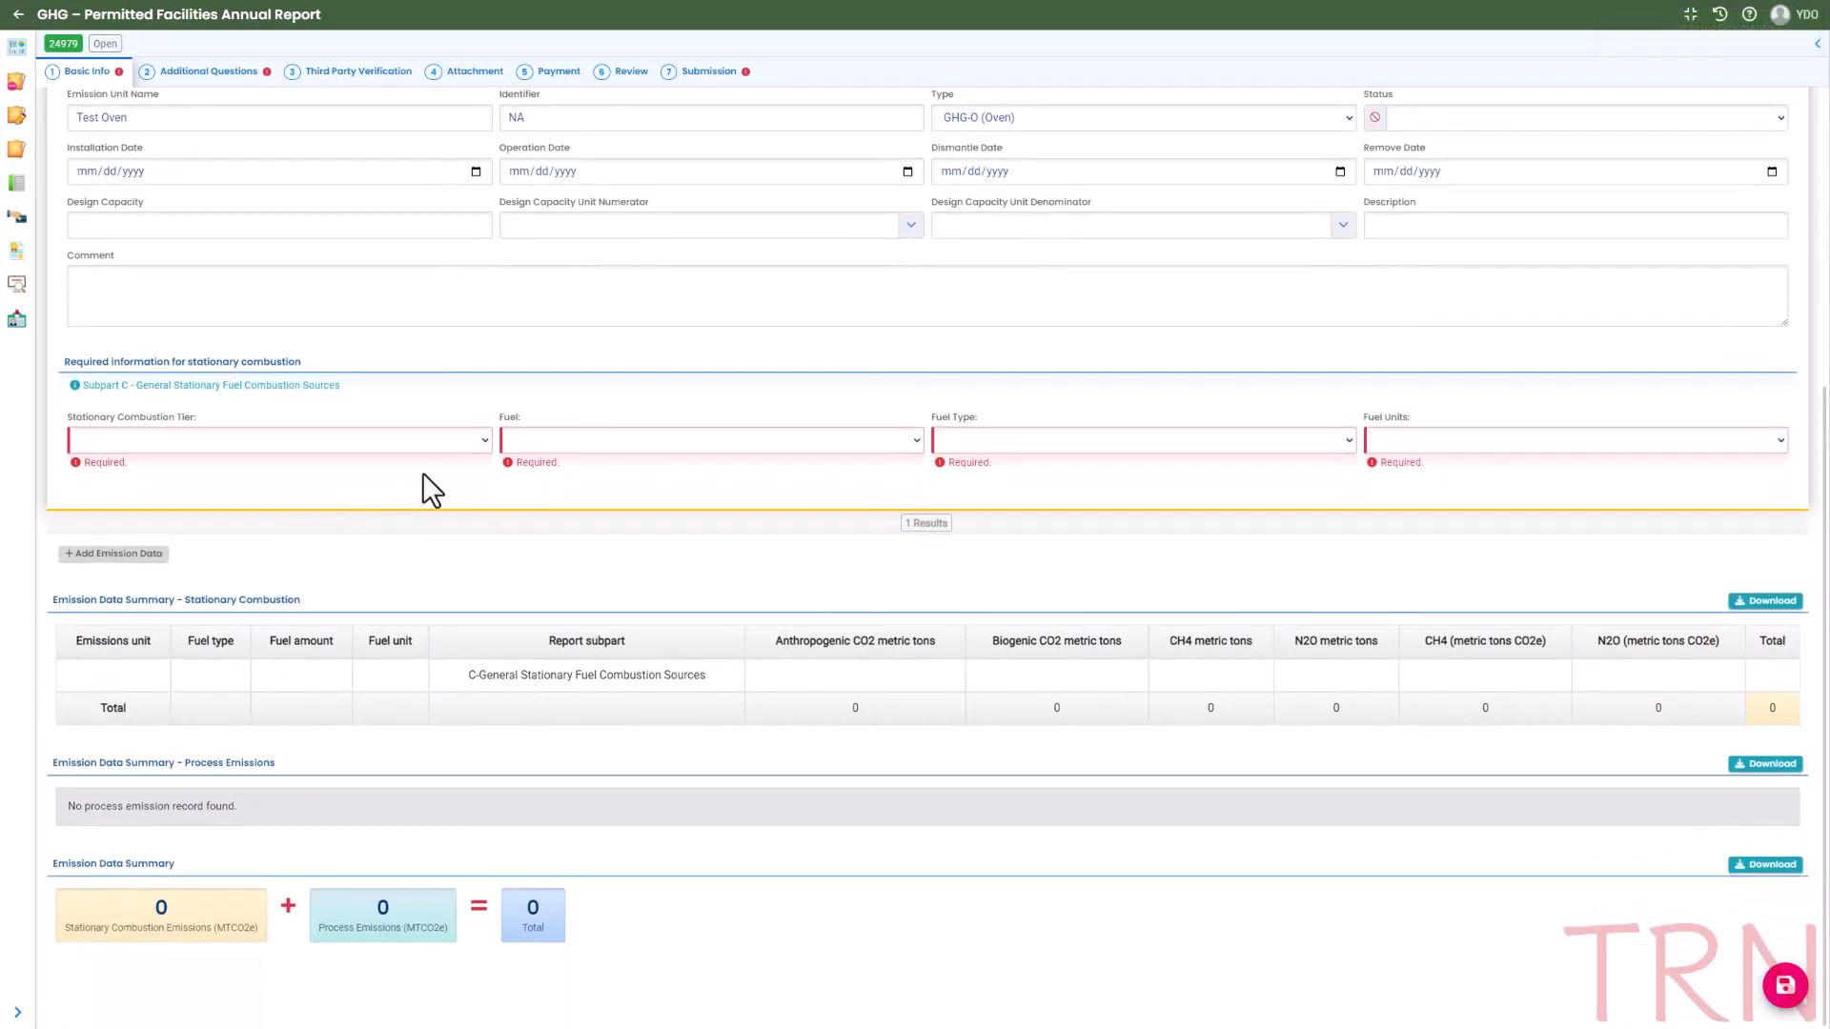
click(483, 444)
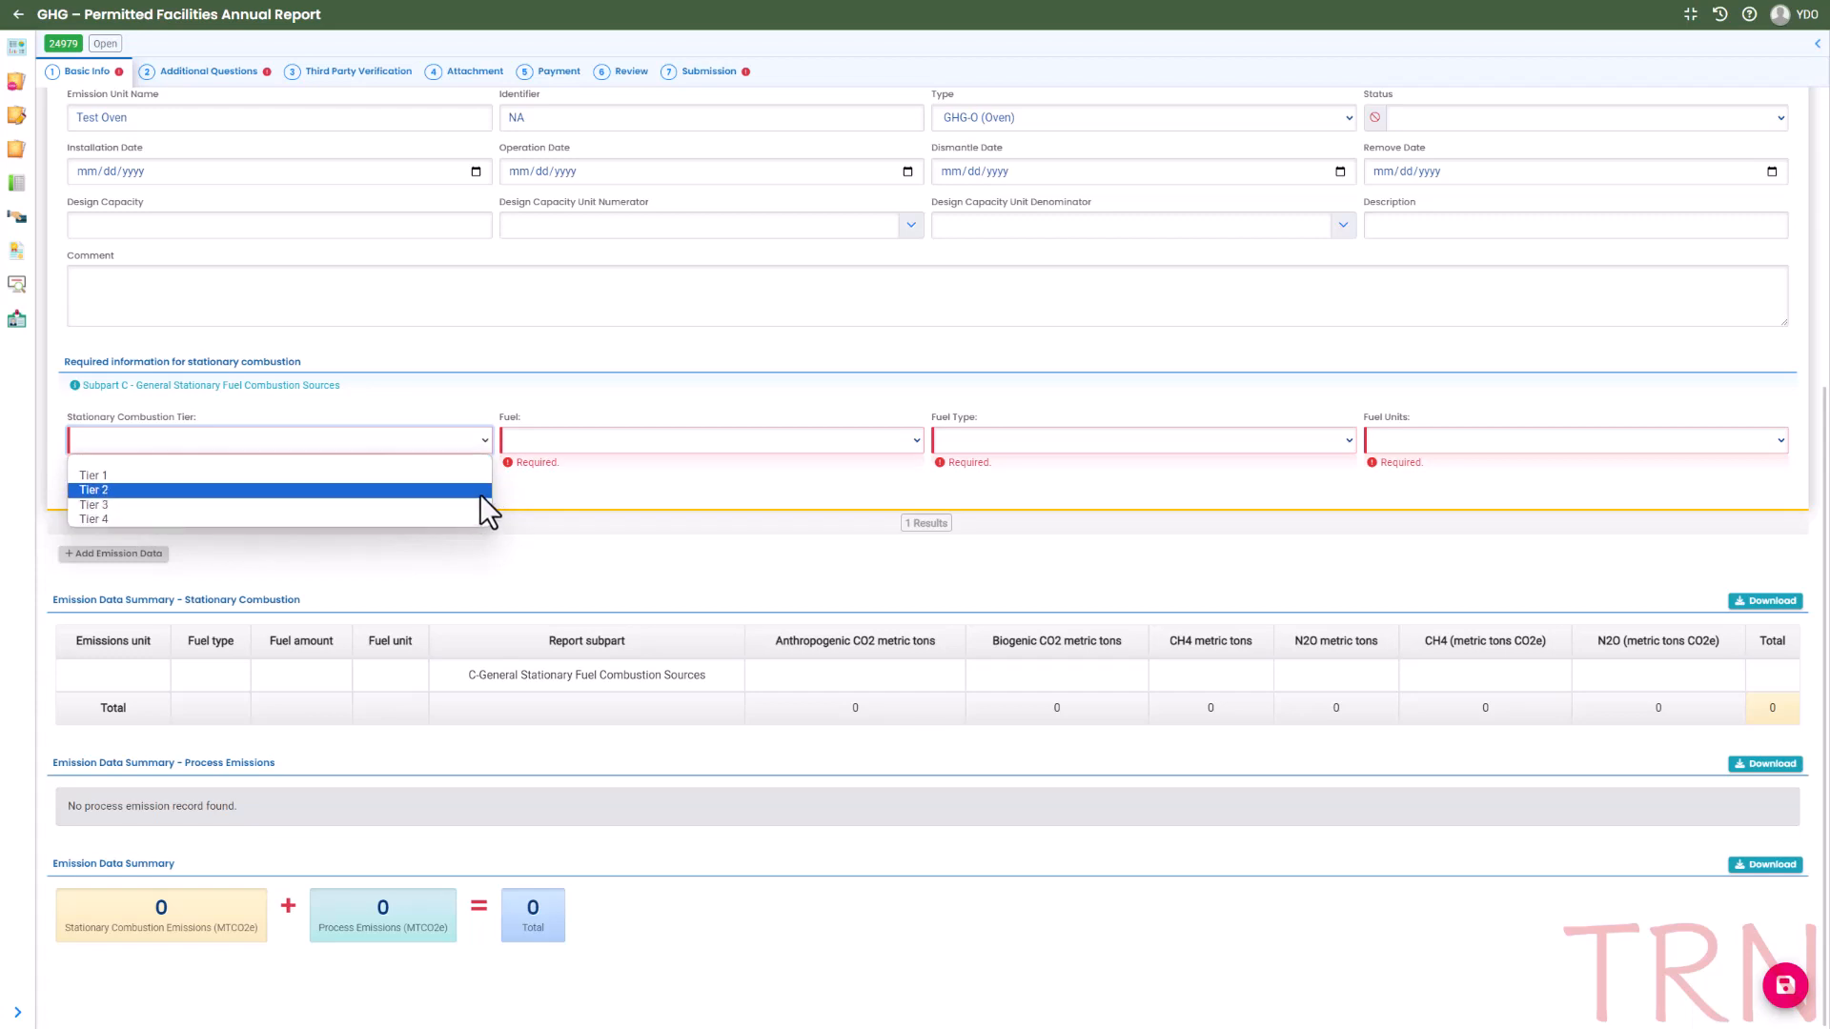
click(475, 478)
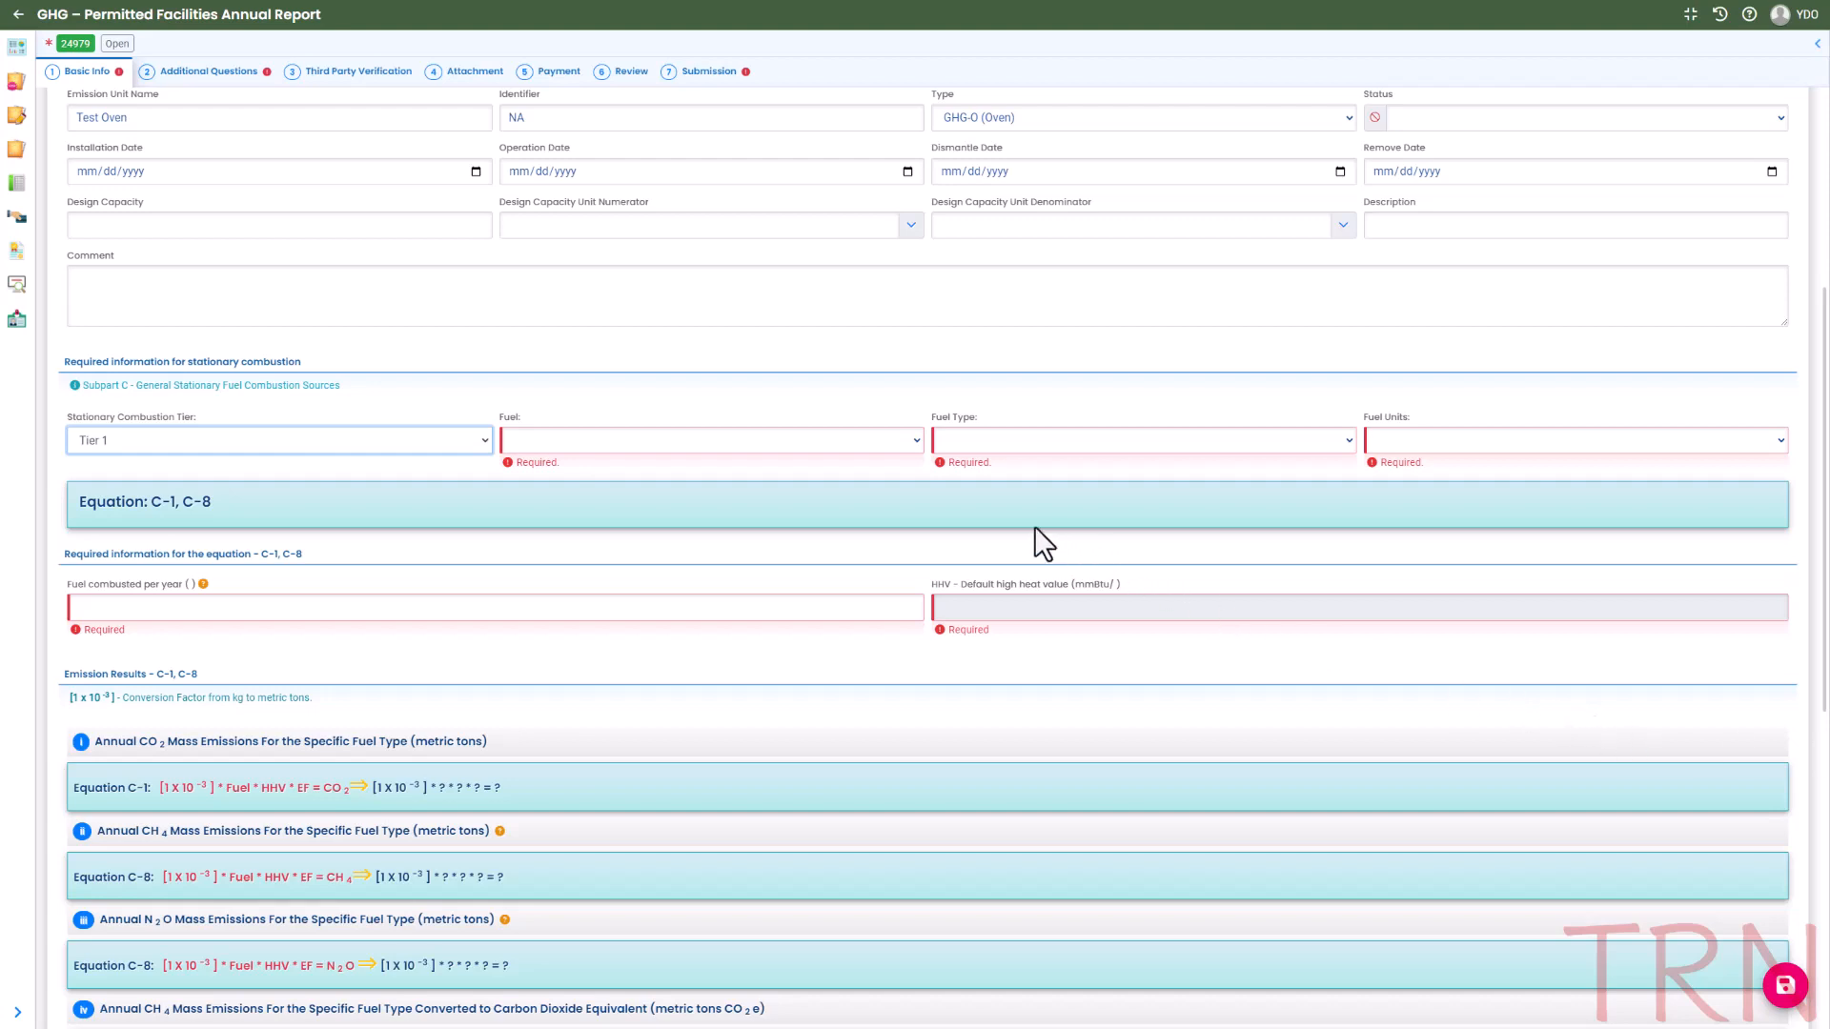
- Set the Test Oven's fuel to NATURAL GAS in the stationary combustion information
click(918, 438)
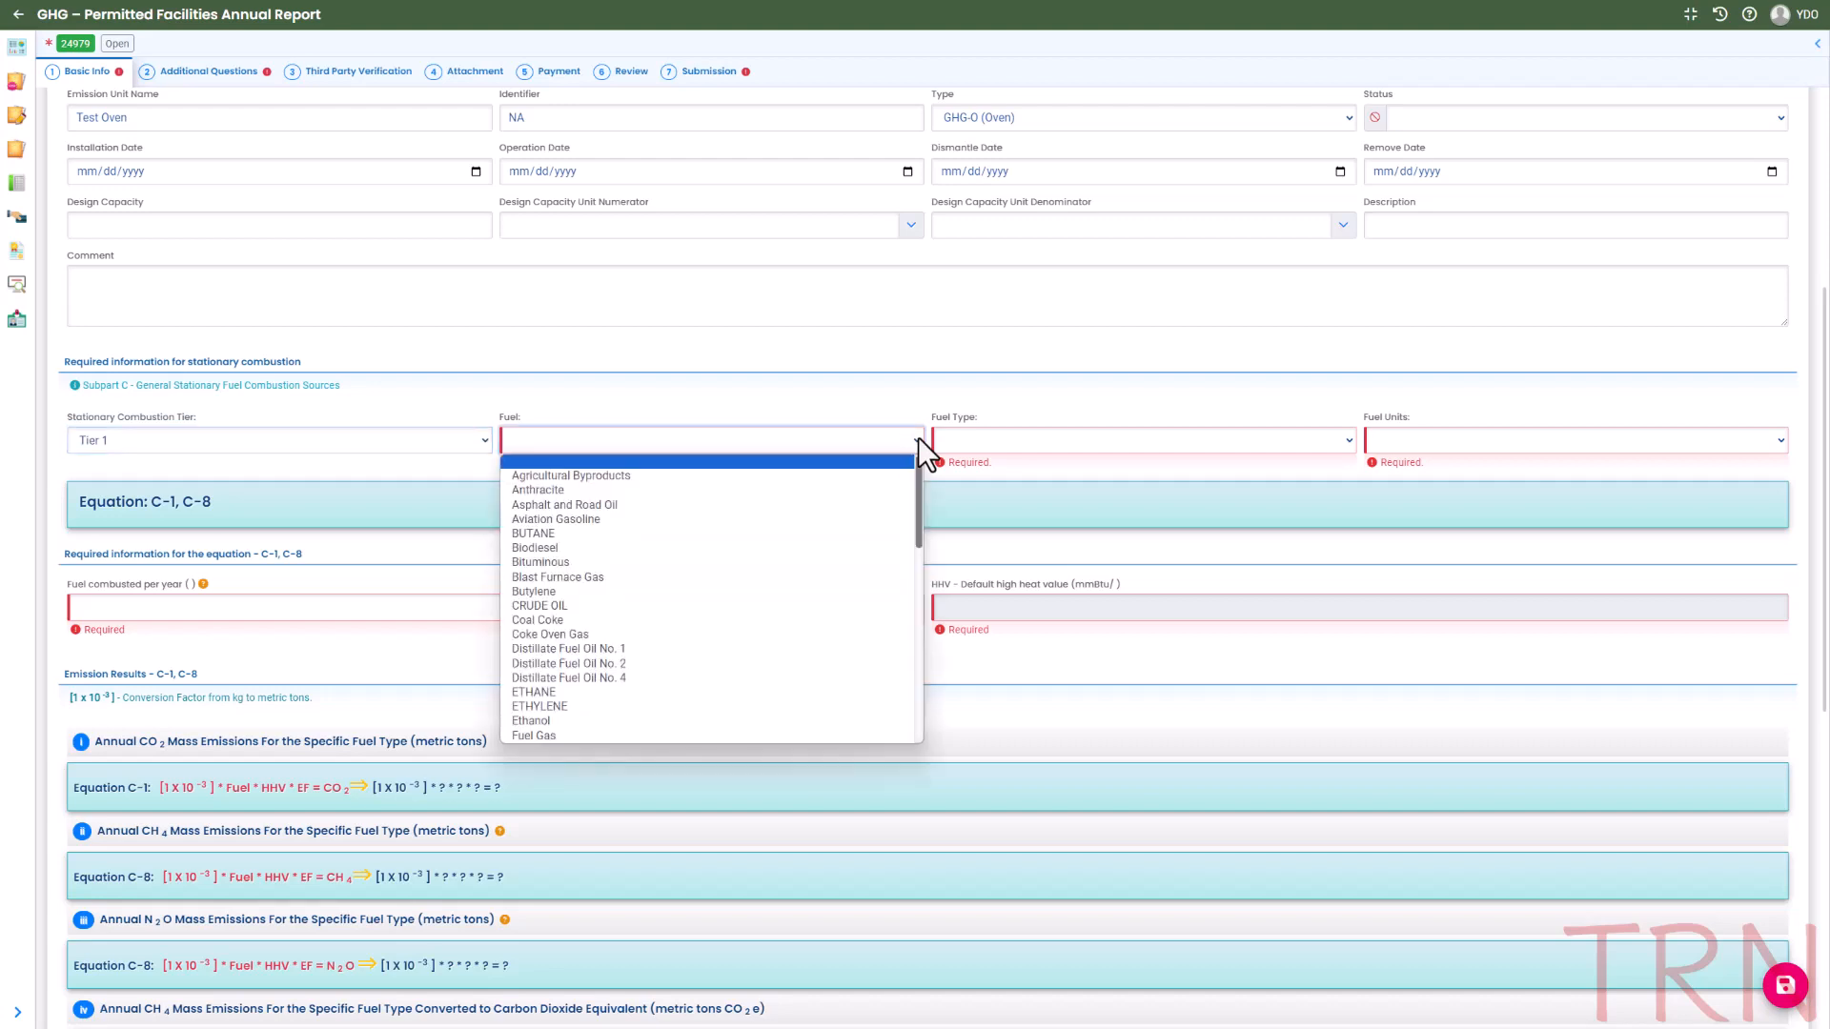
scroll(844, 594, down, 5)
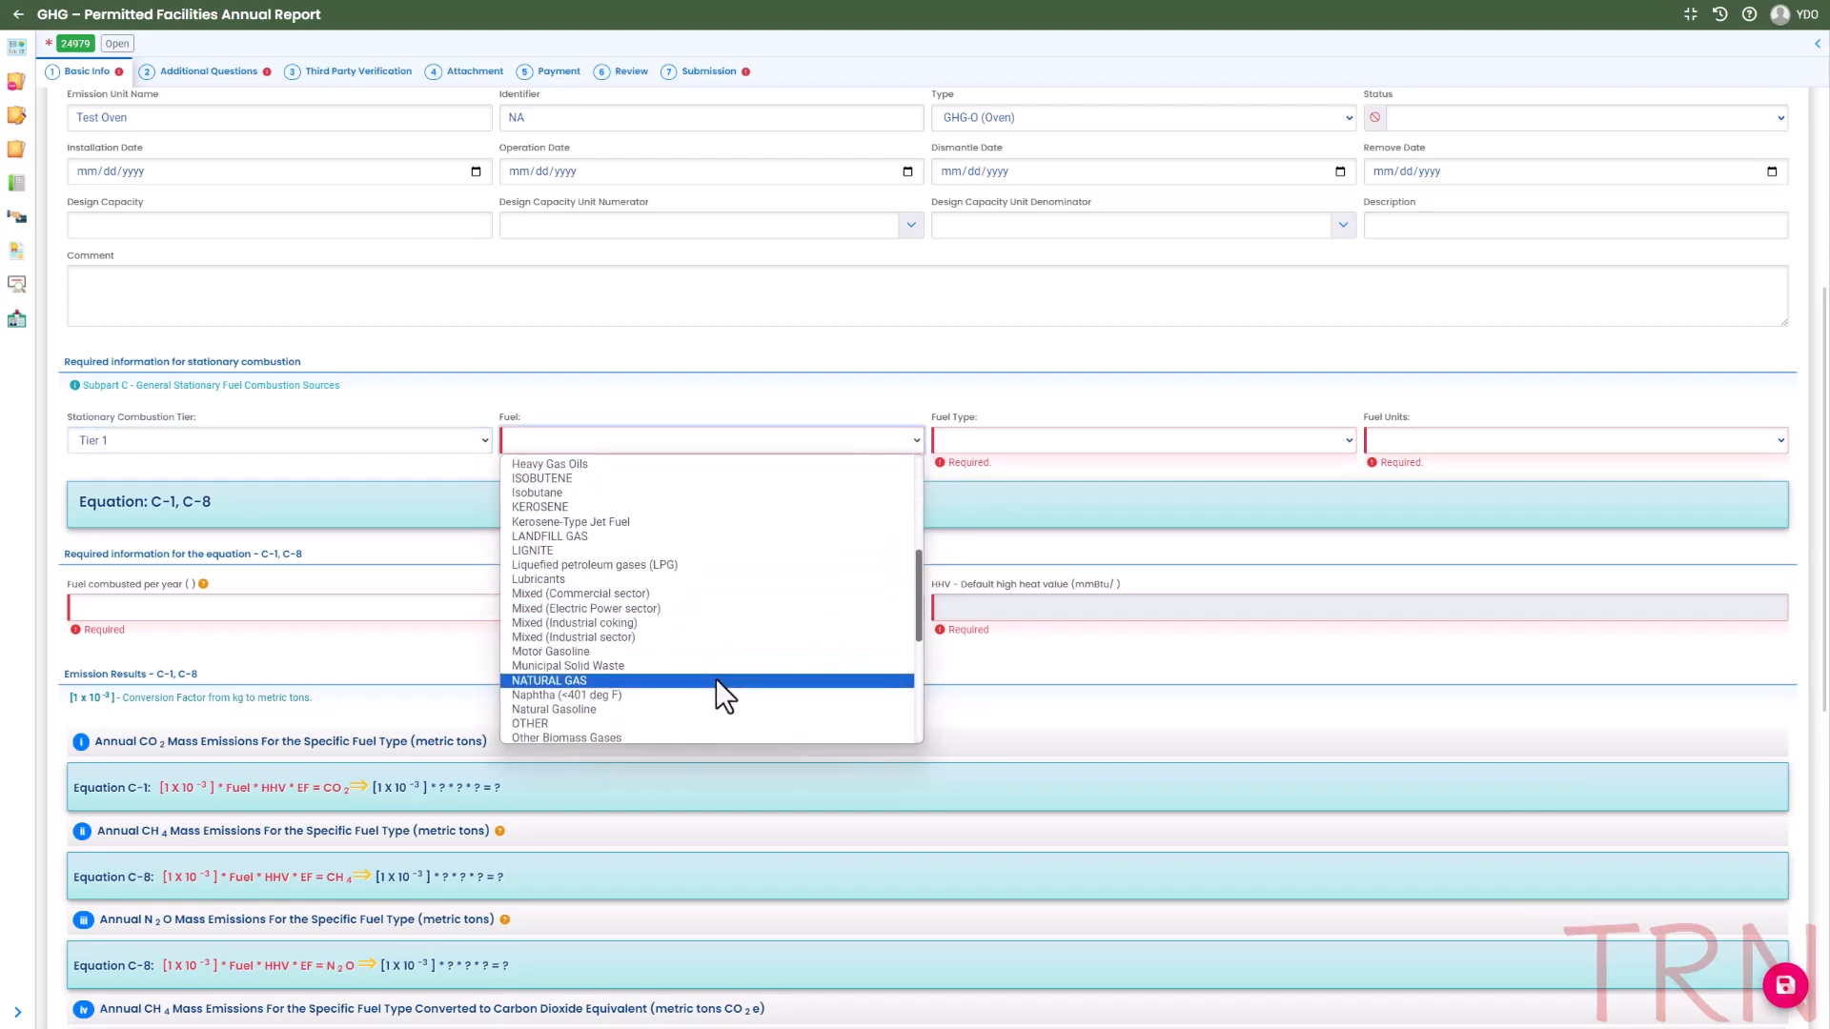
click(717, 678)
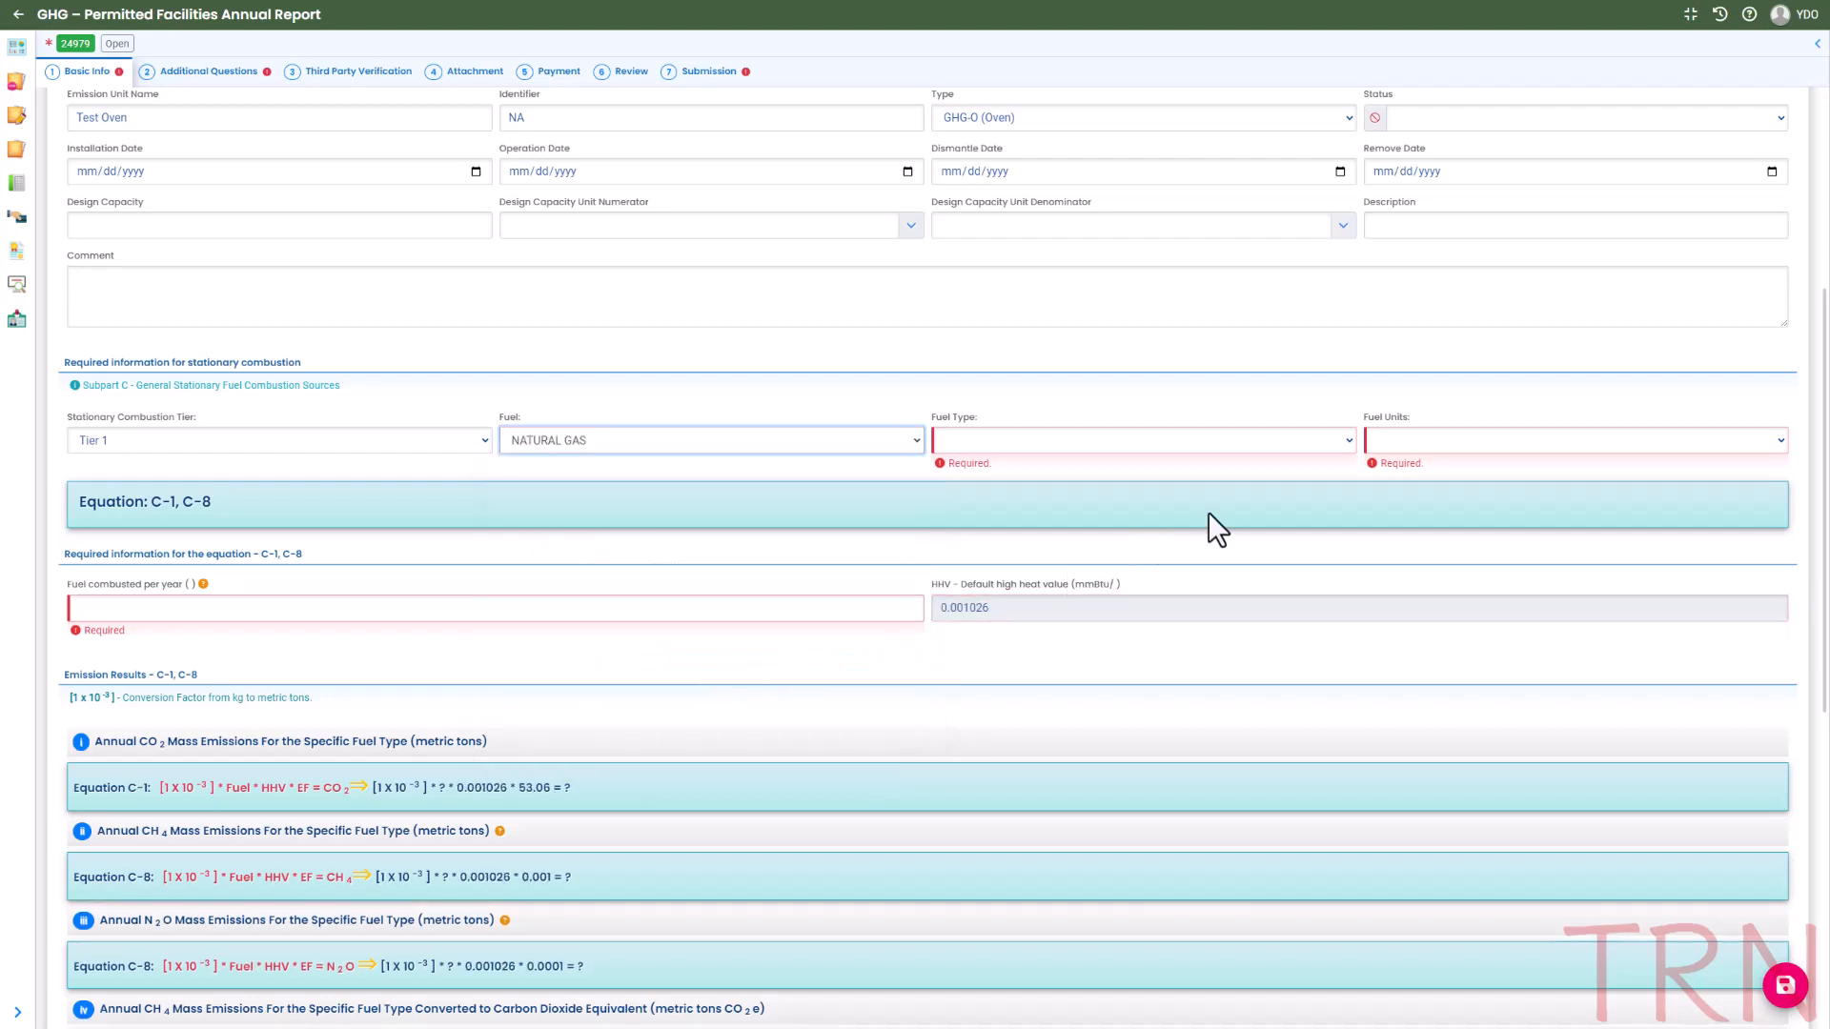
- Set the Test Oven's fuel type to Gas and its fuel units to therms
click(1349, 436)
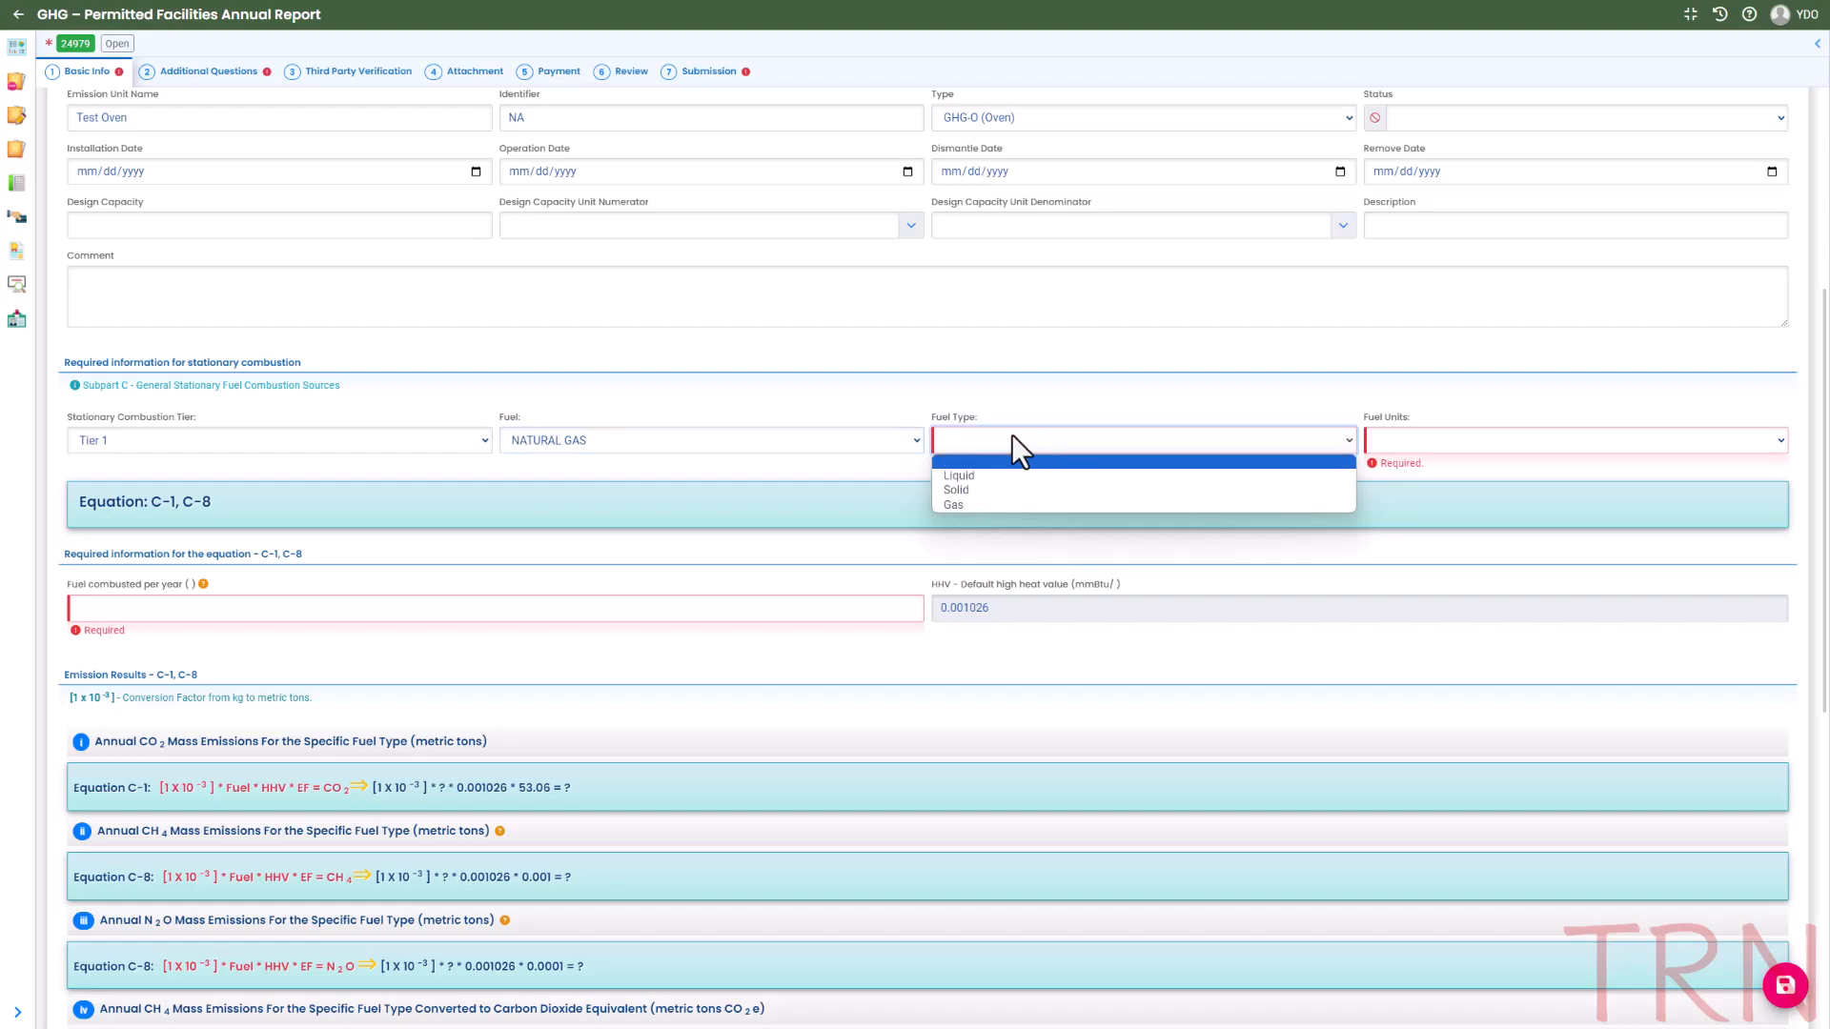
click(950, 505)
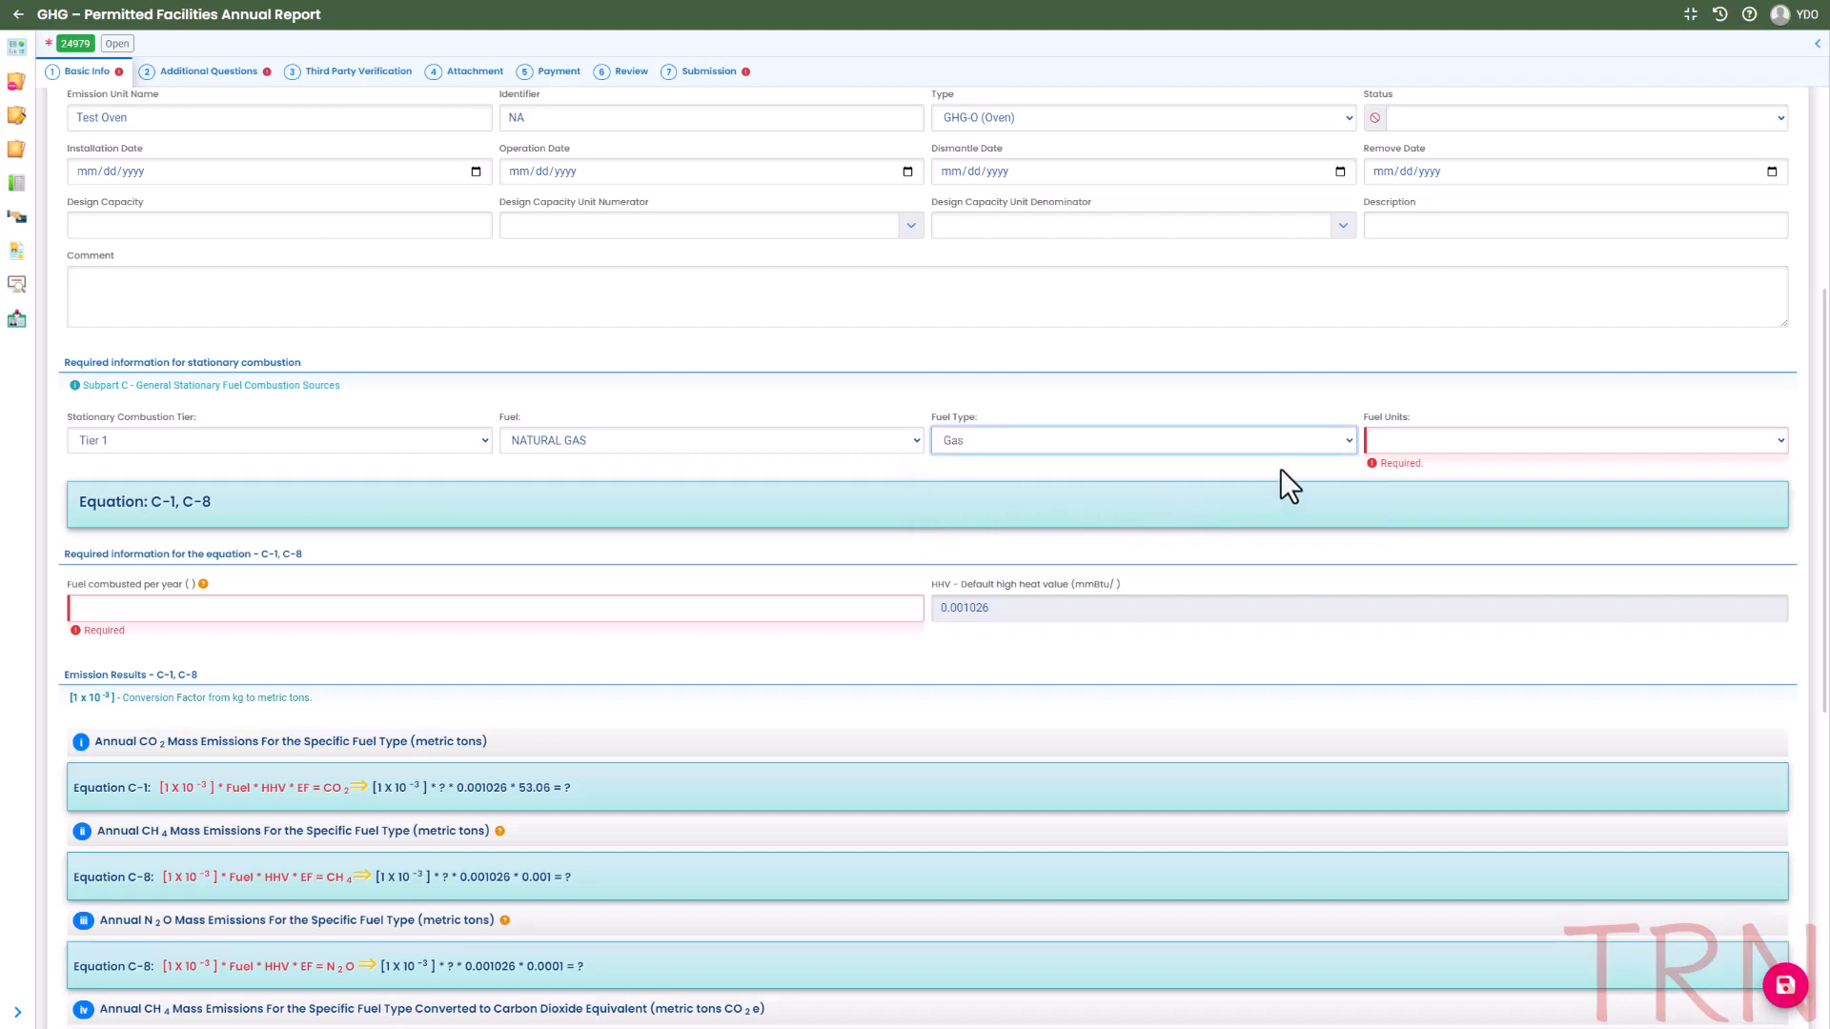
click(1348, 442)
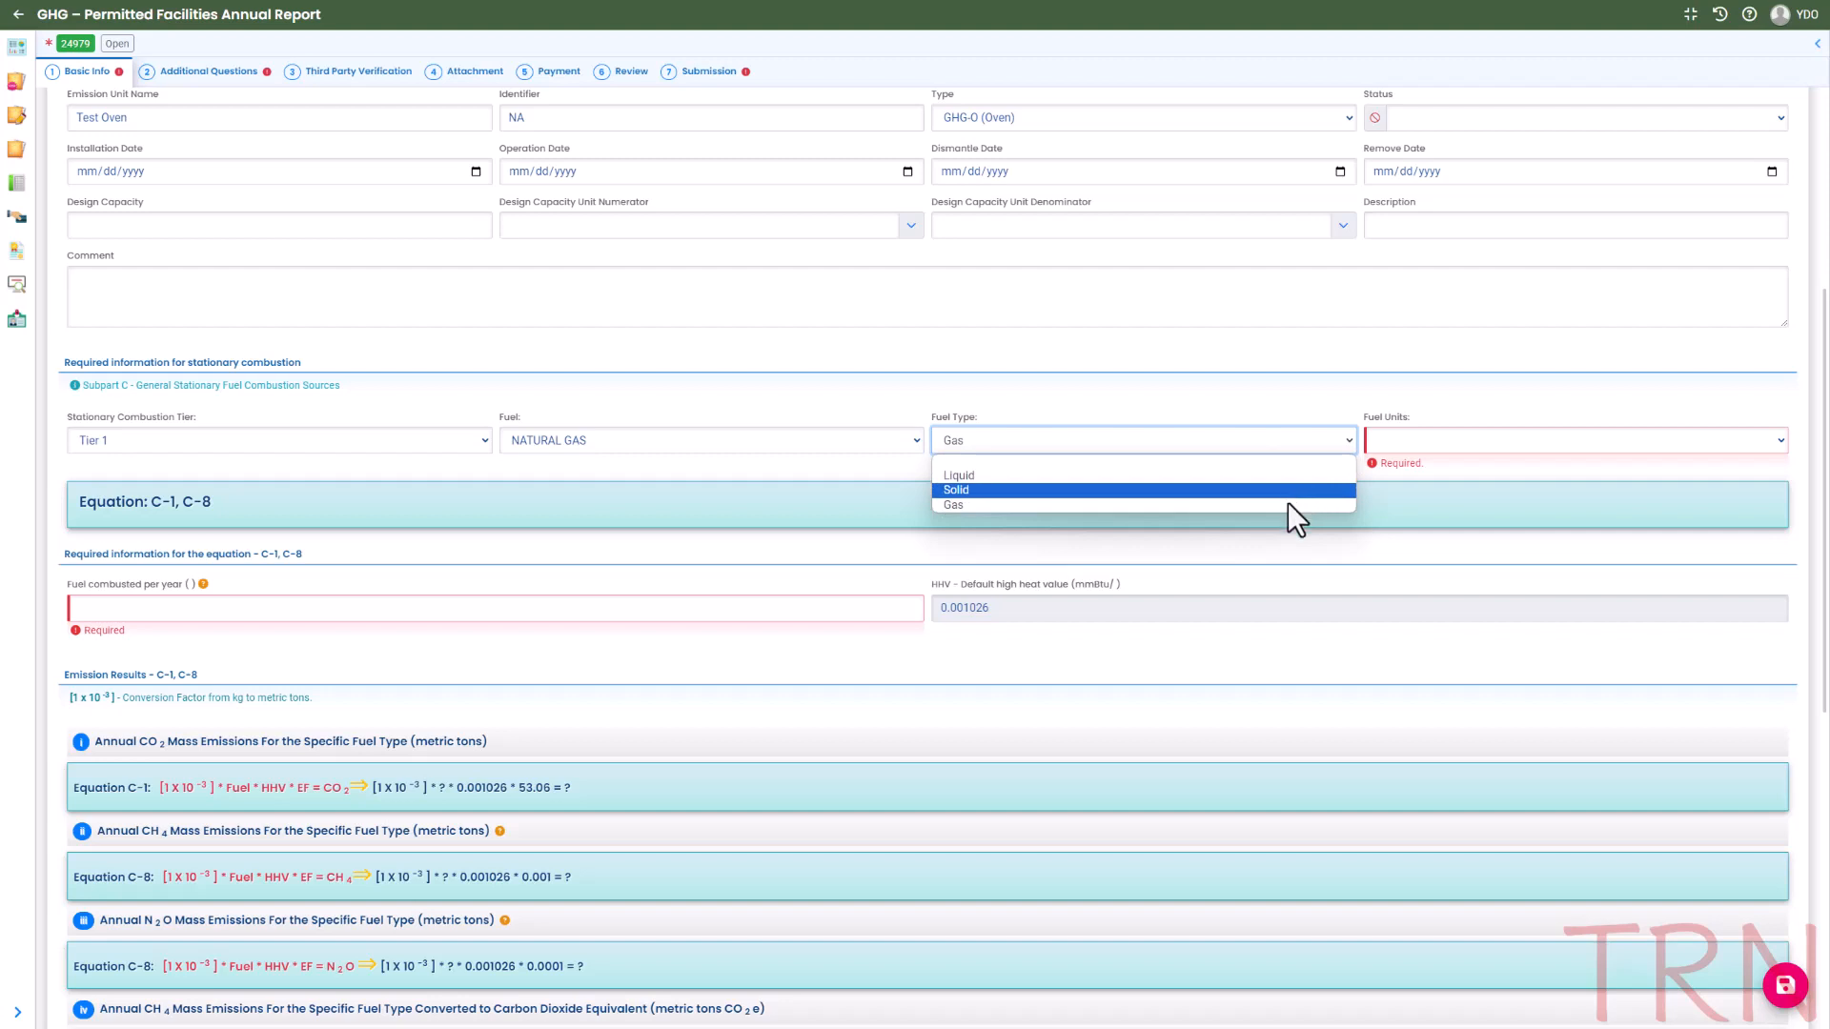
click(1286, 505)
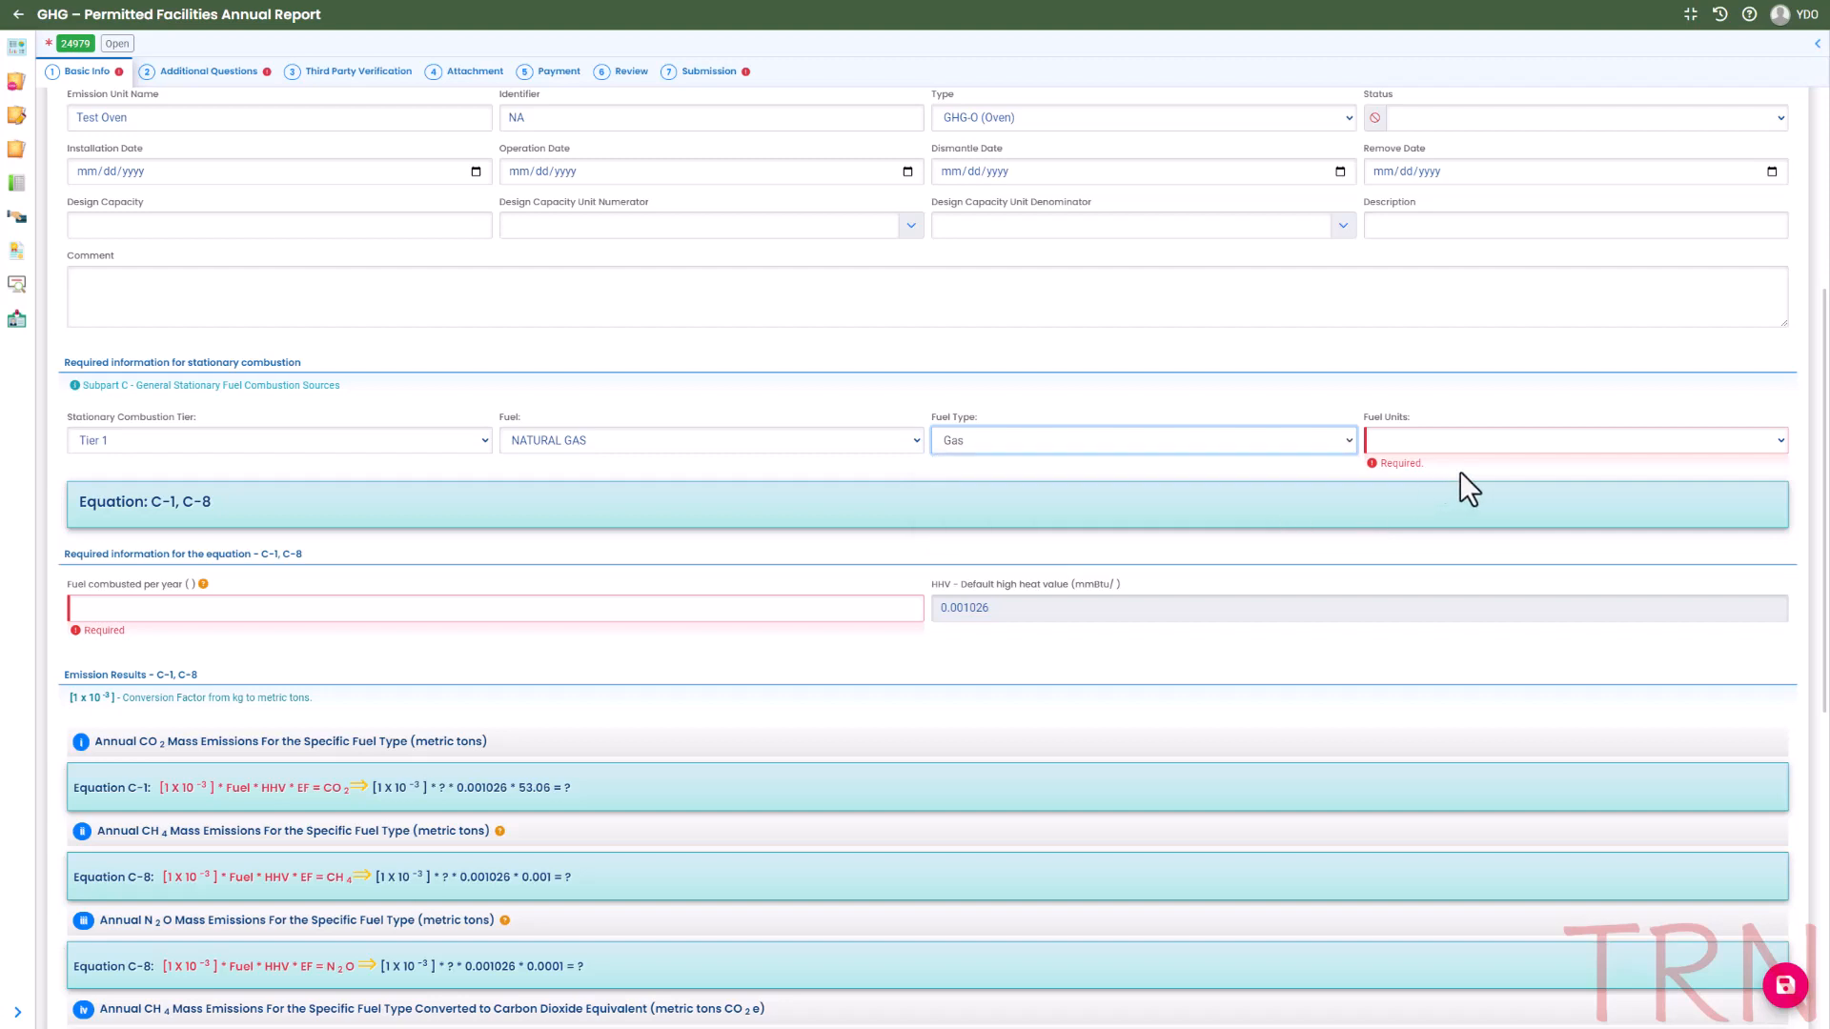
click(1780, 441)
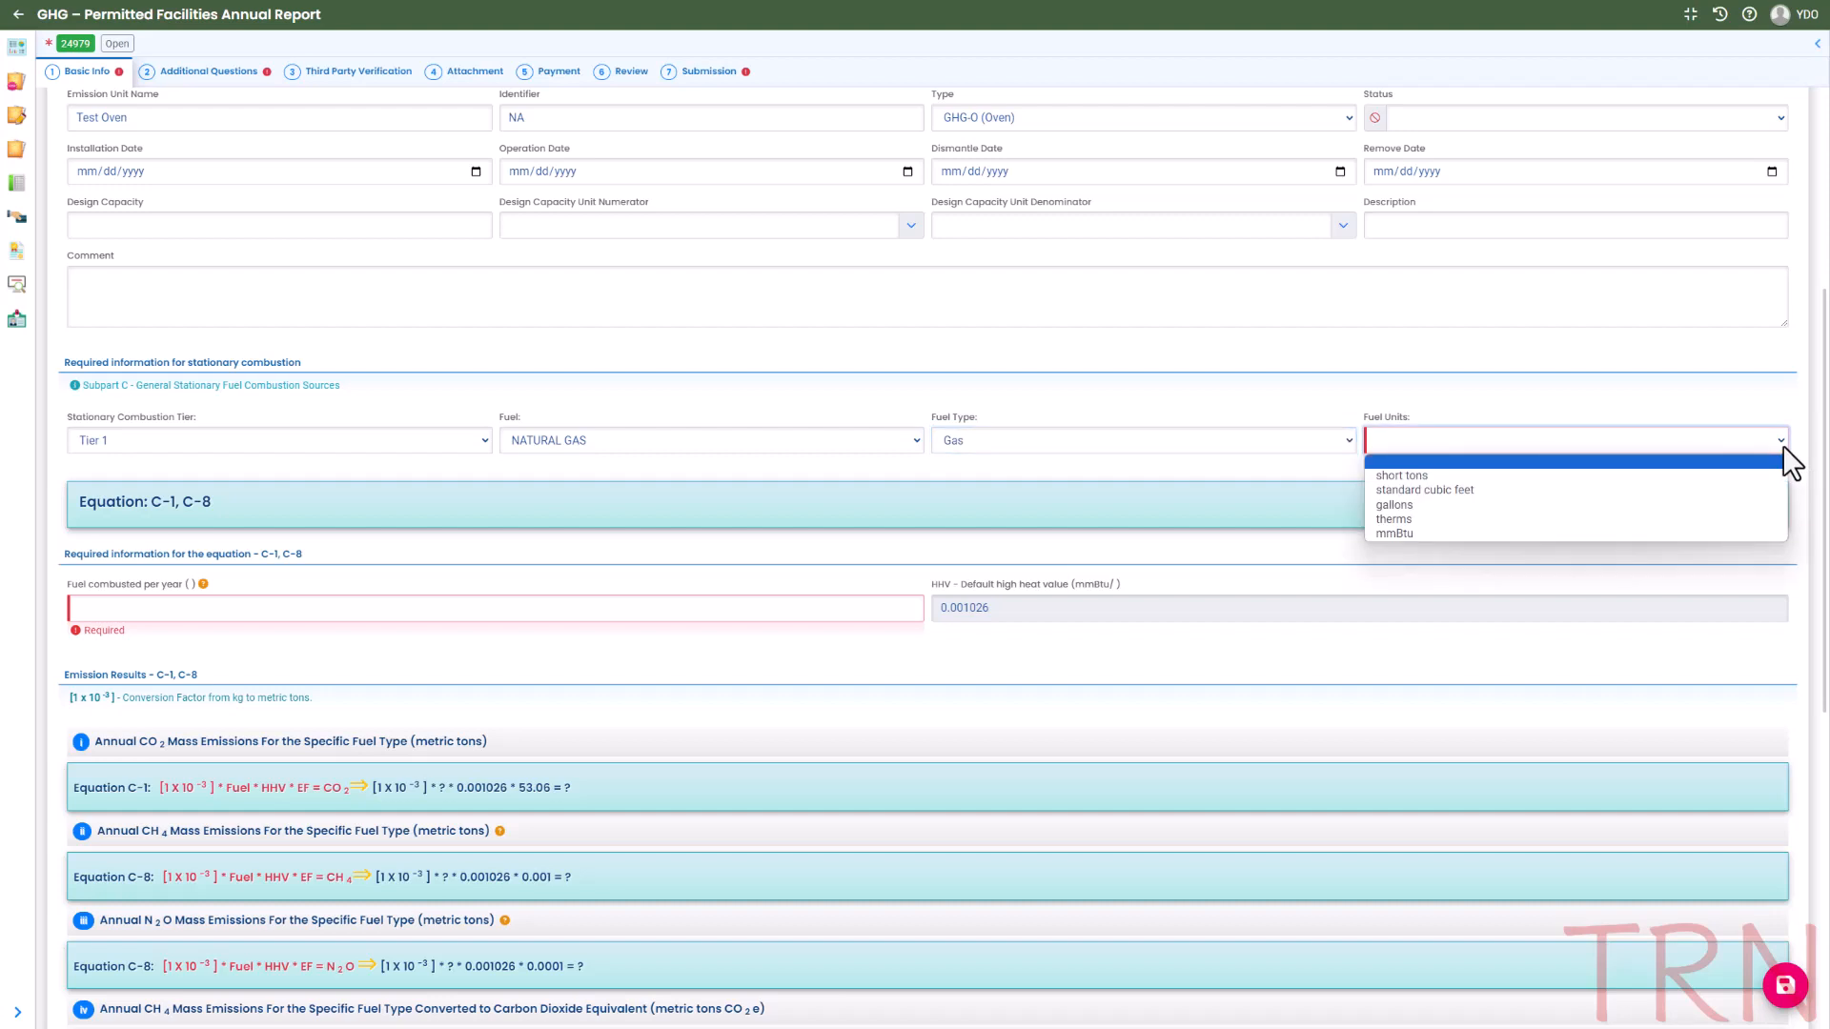
click(1746, 522)
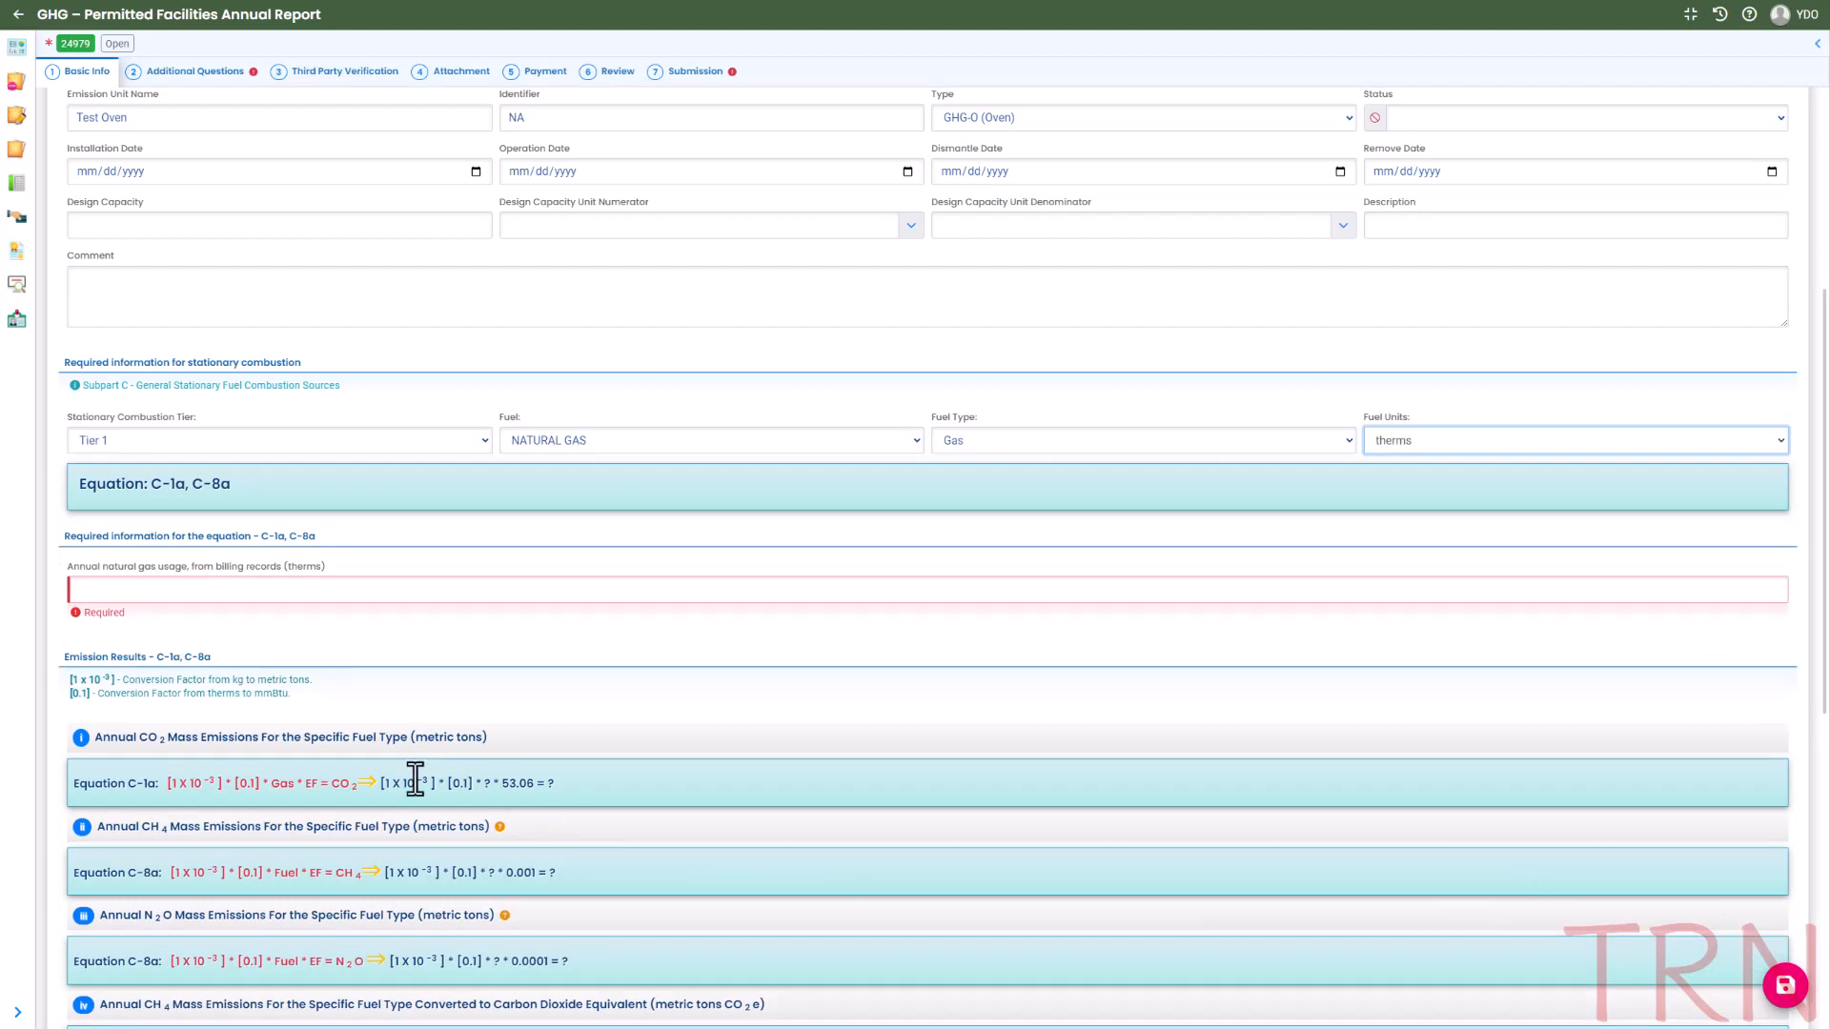
- Enter 500000 therms as the Test Oven's annual natural gas usage from billing records
scroll(320, 740, down, 1)
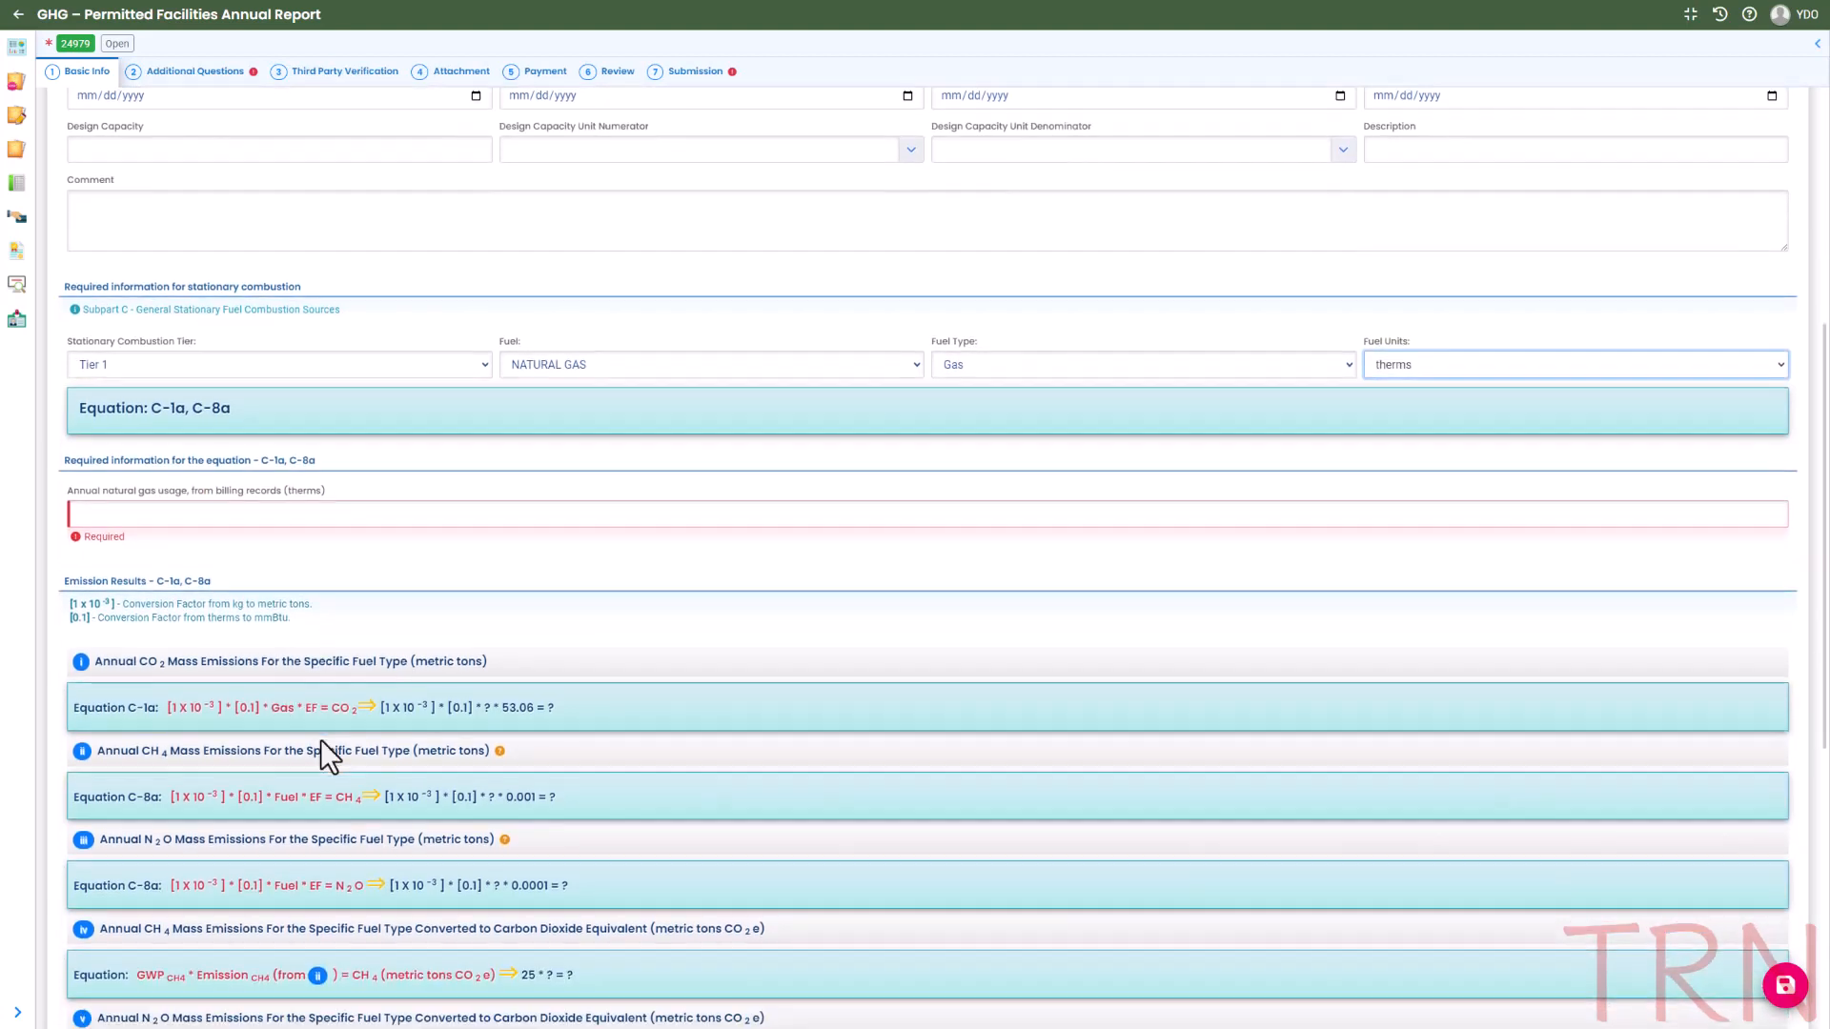
scroll(320, 741, down, 2)
scroll(321, 741, up, 1)
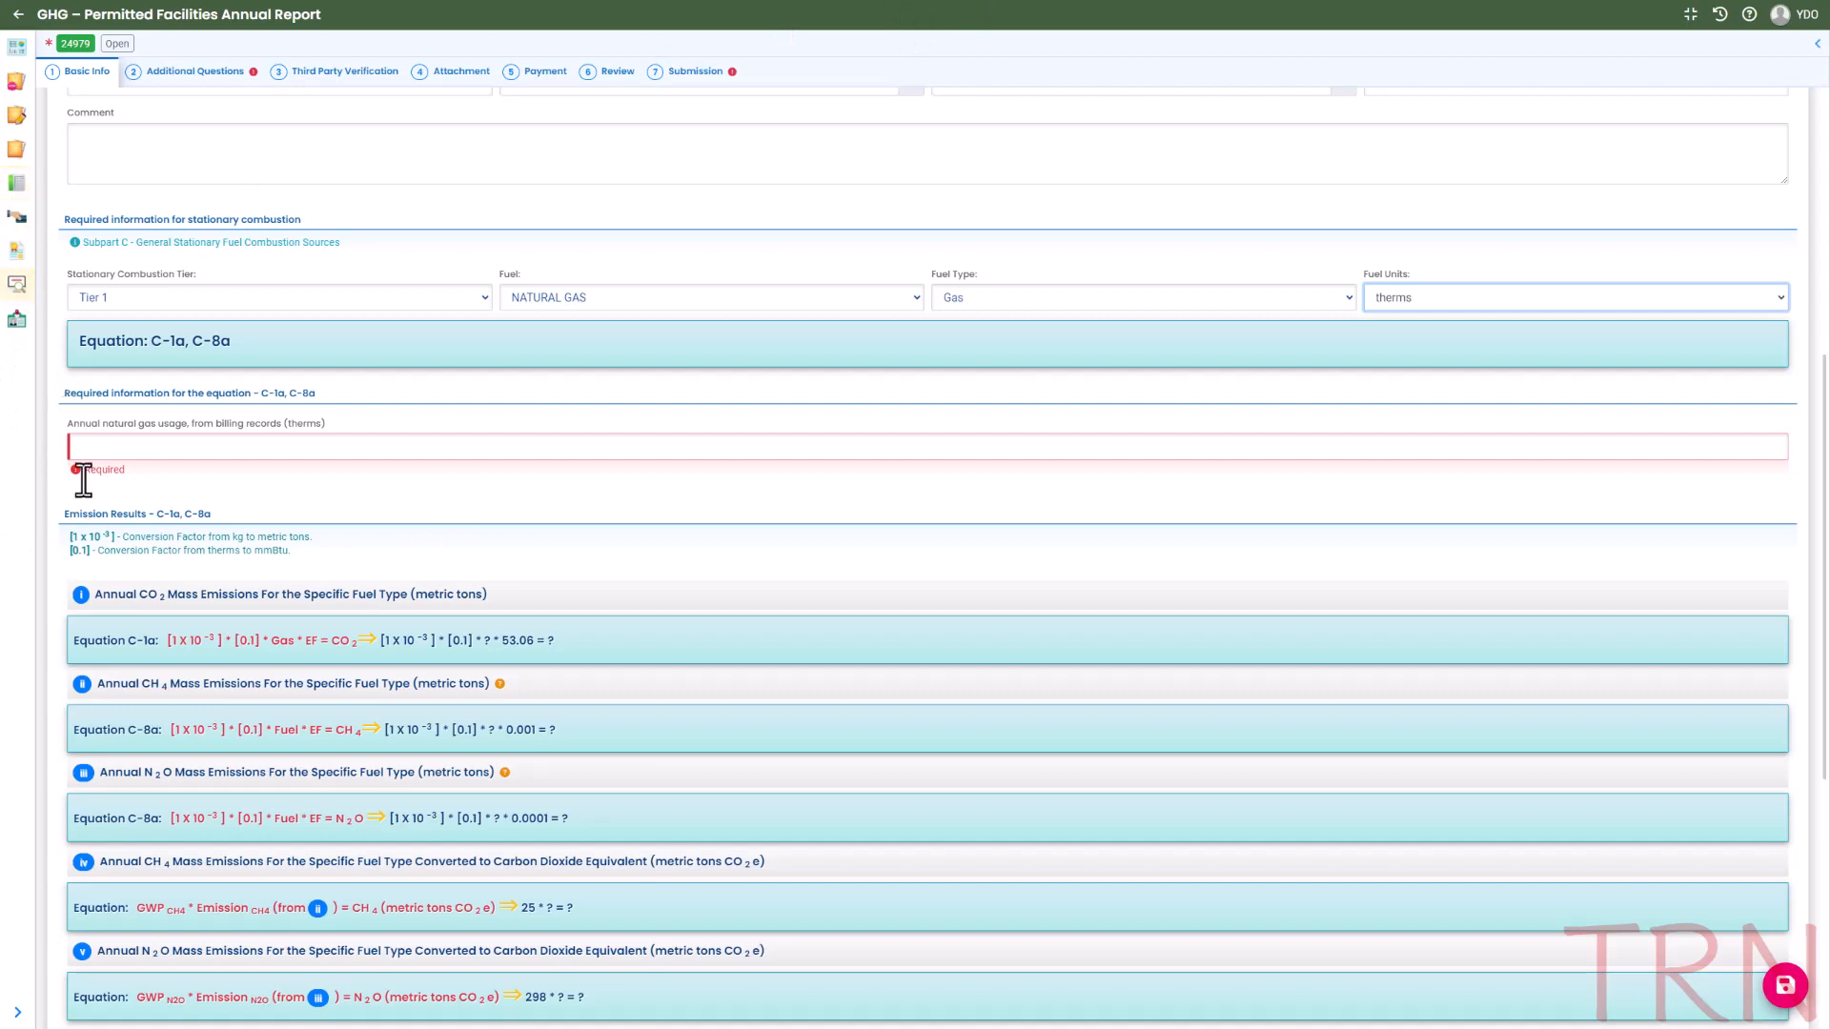
click(75, 441)
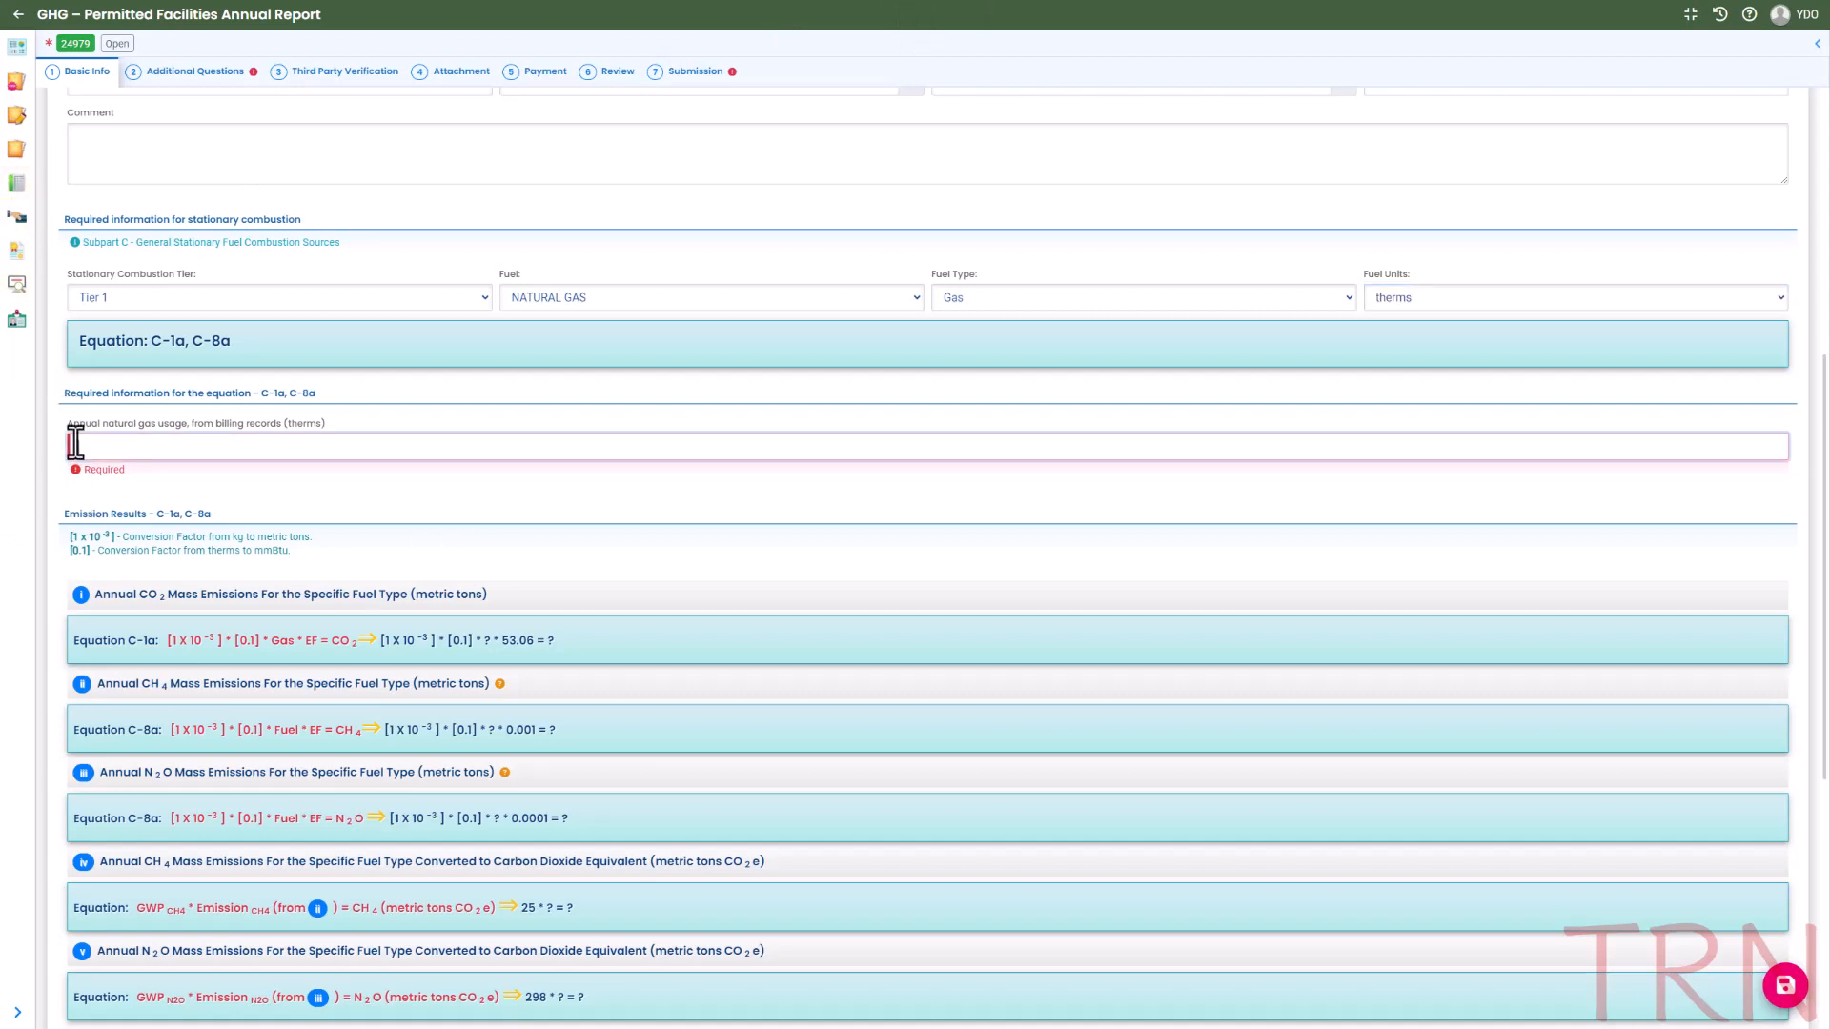
text(500000)
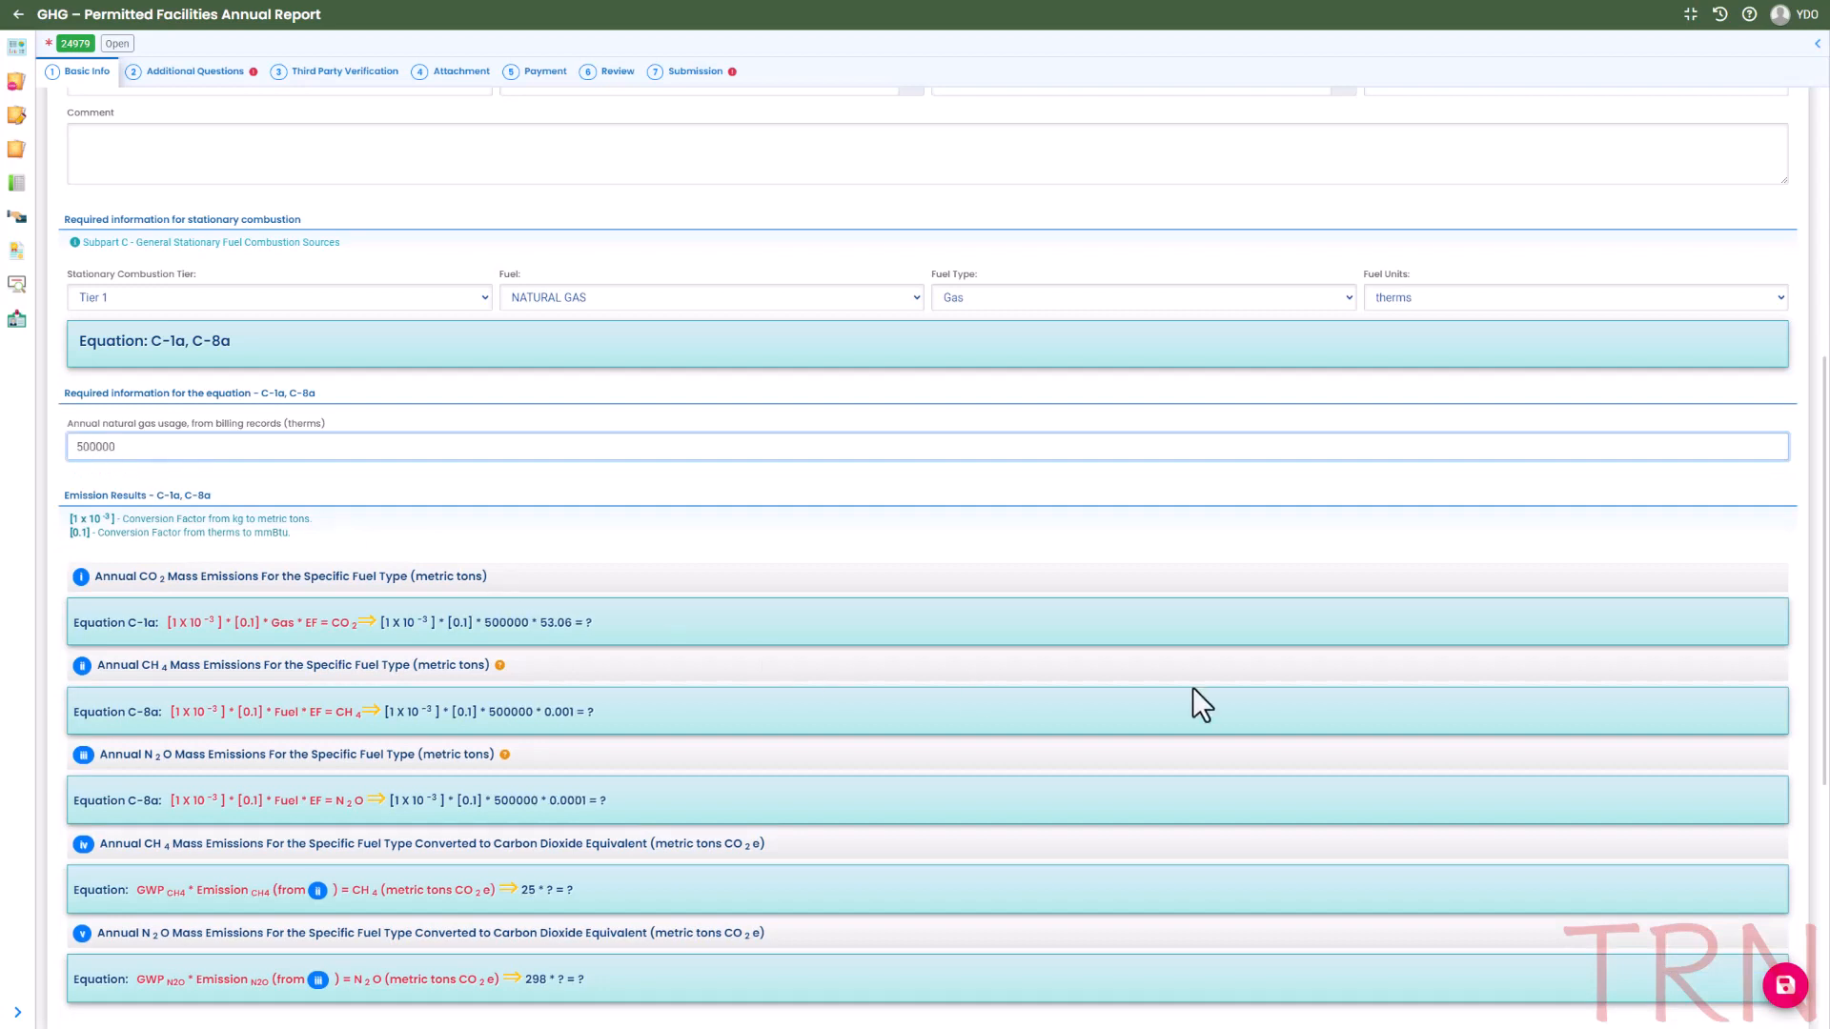
scroll(1226, 688, down, 1)
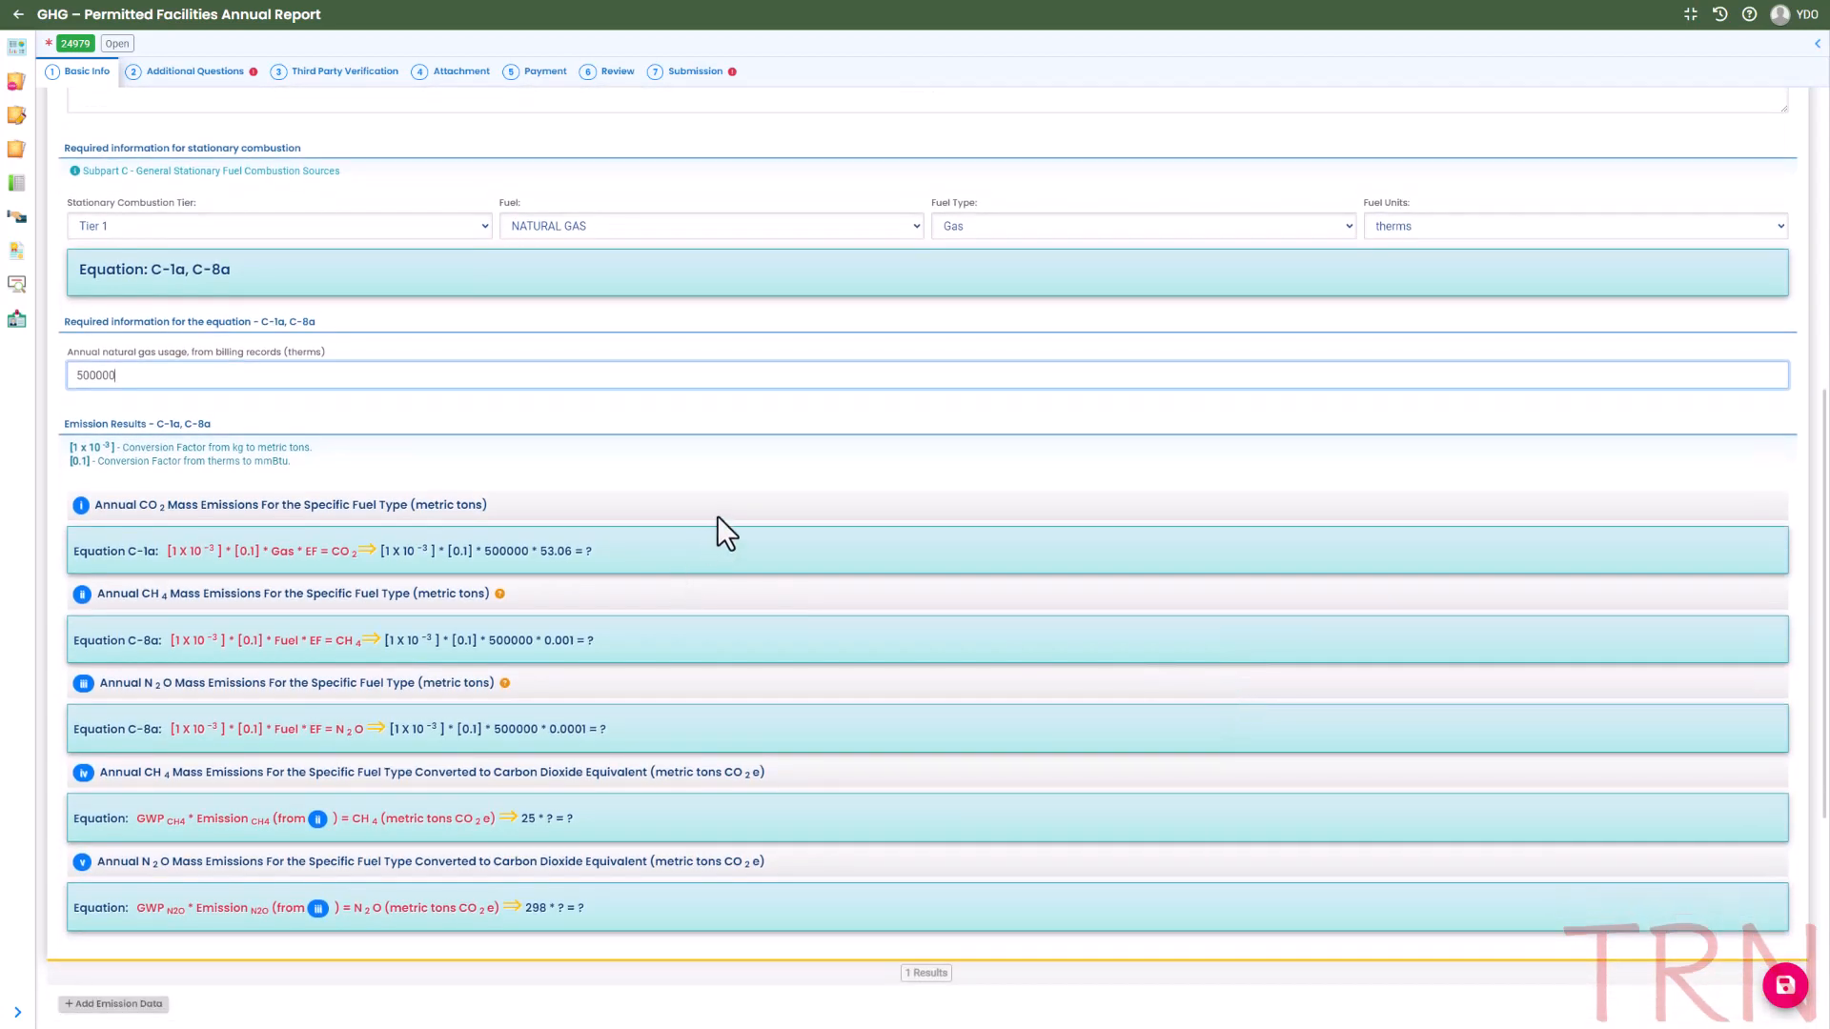
click(809, 477)
- Check the calculated emission results and summaries, and save the submittal
scroll(810, 477, down, 1)
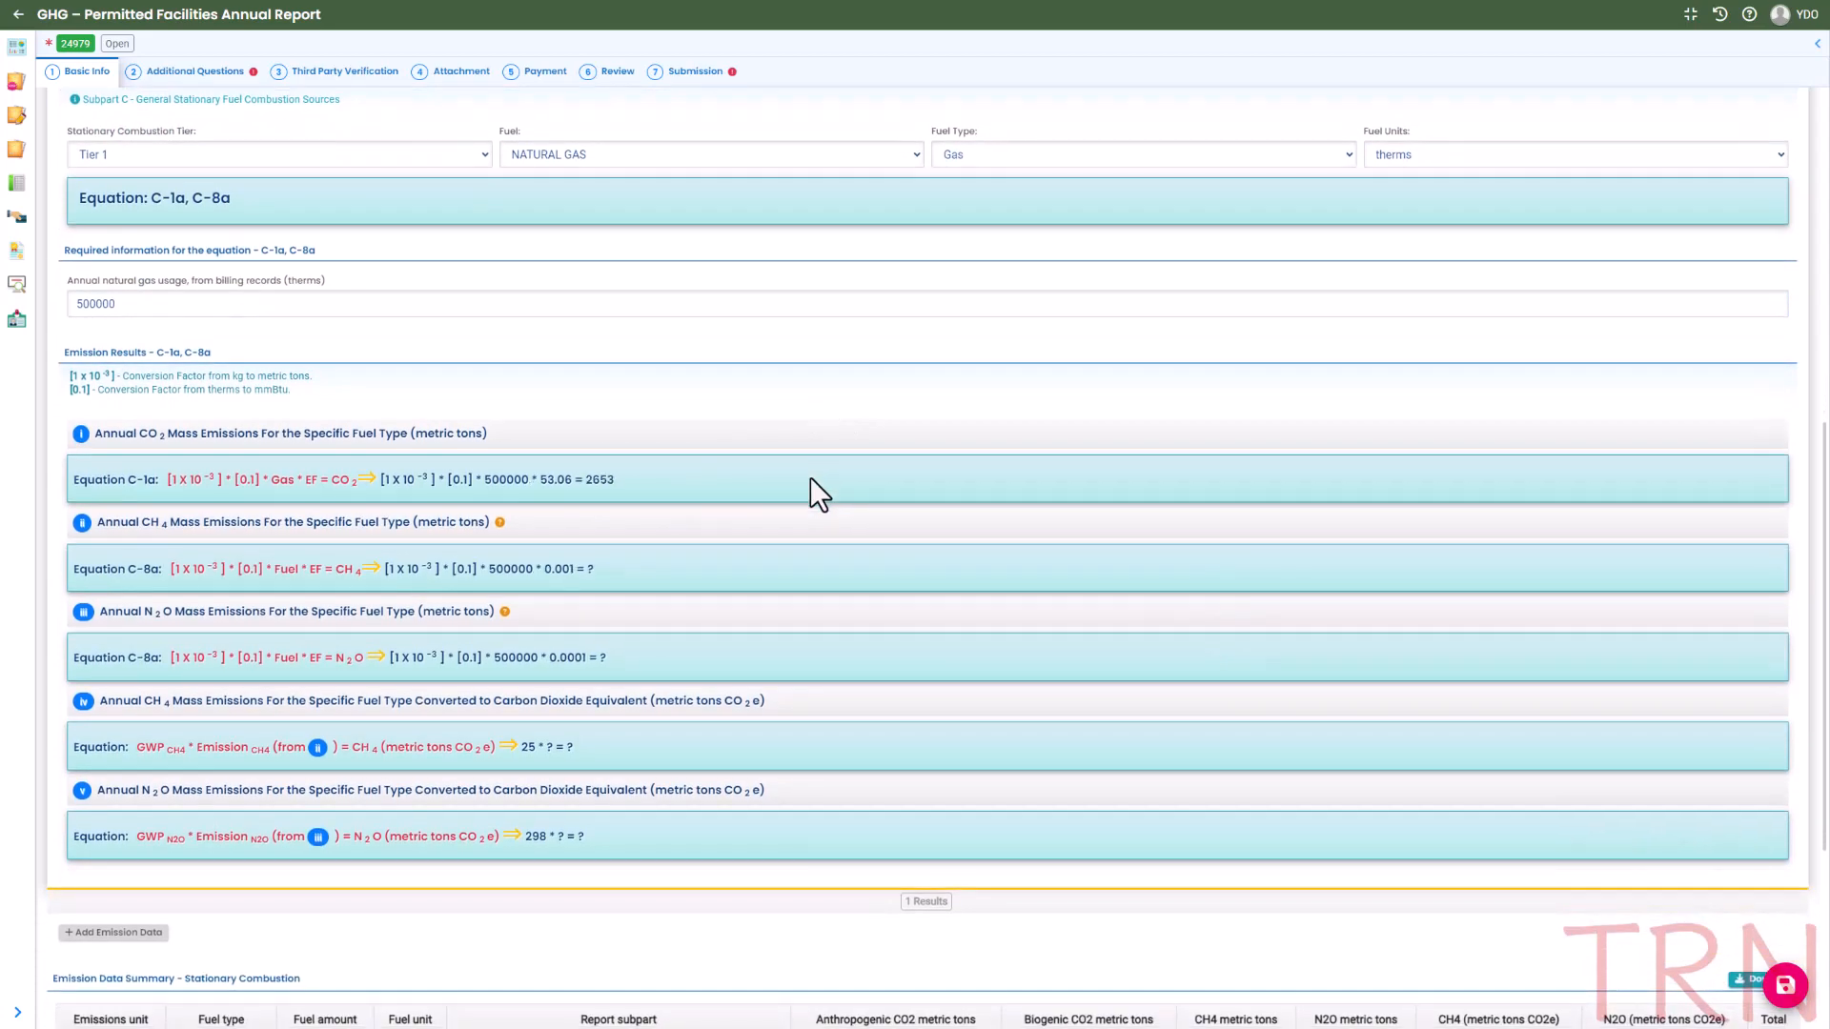
scroll(810, 477, down, 2)
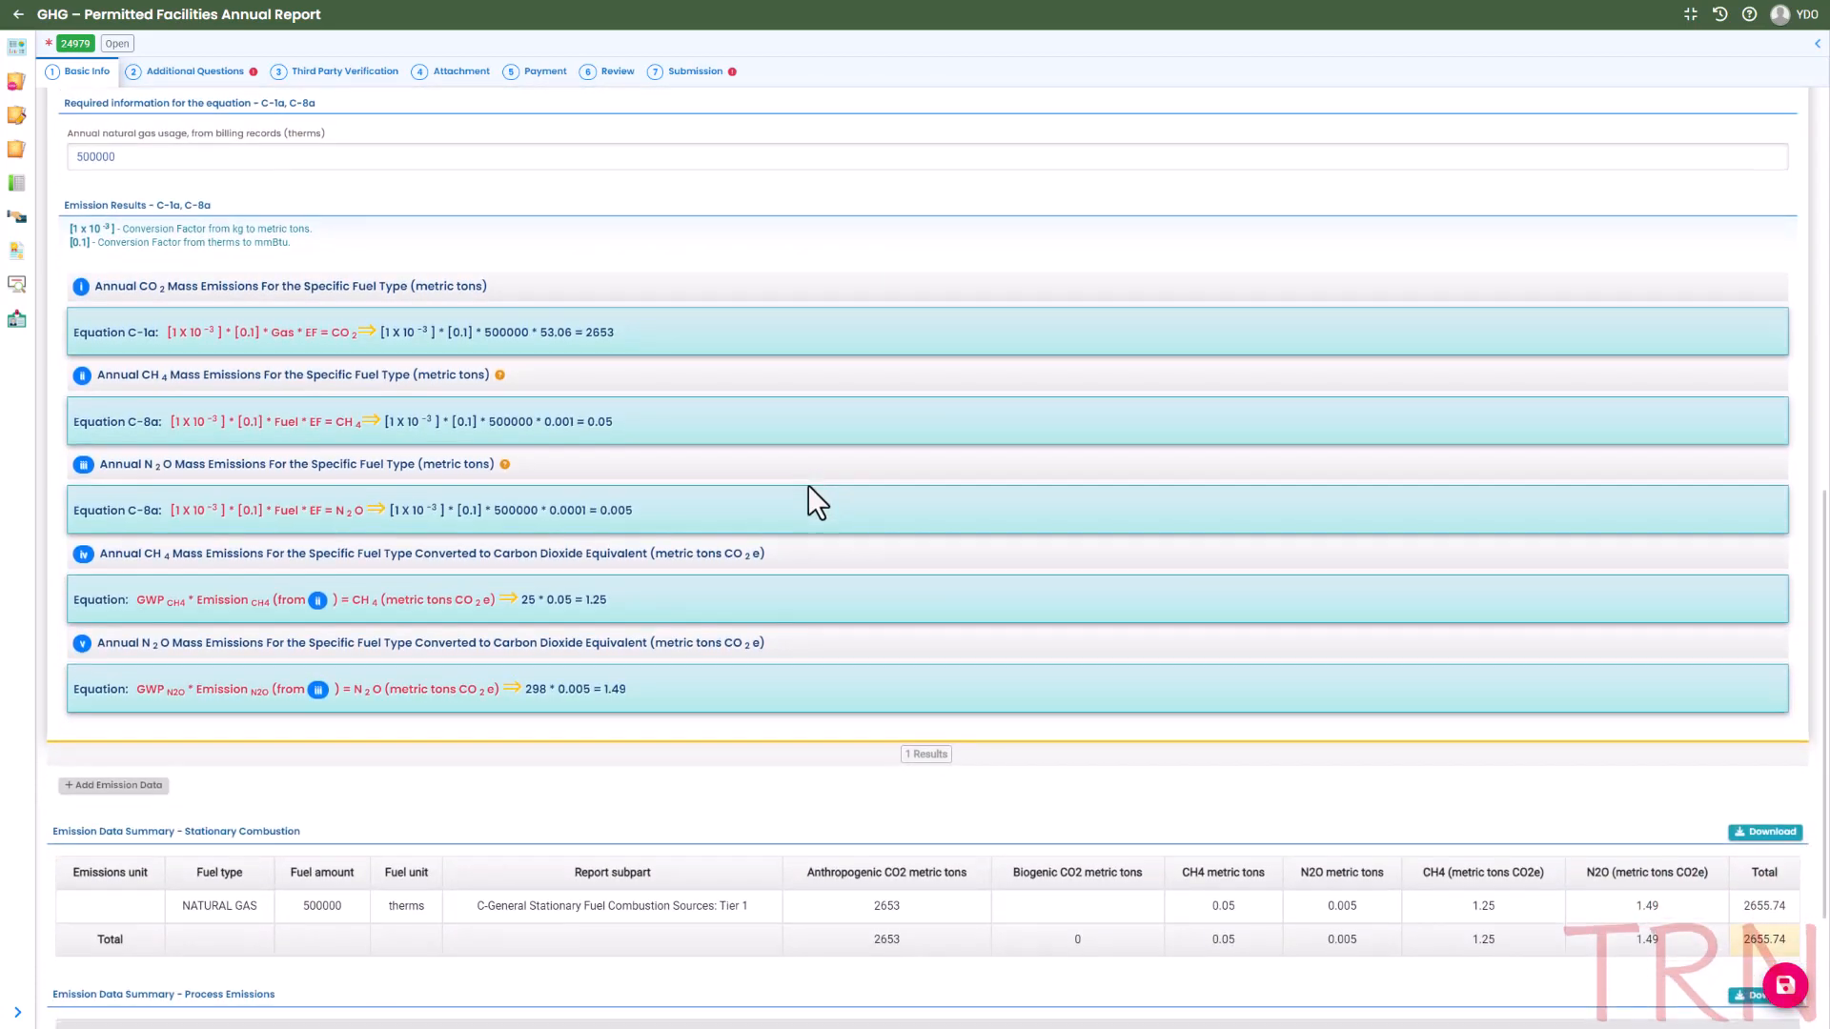
scroll(808, 486, down, 3)
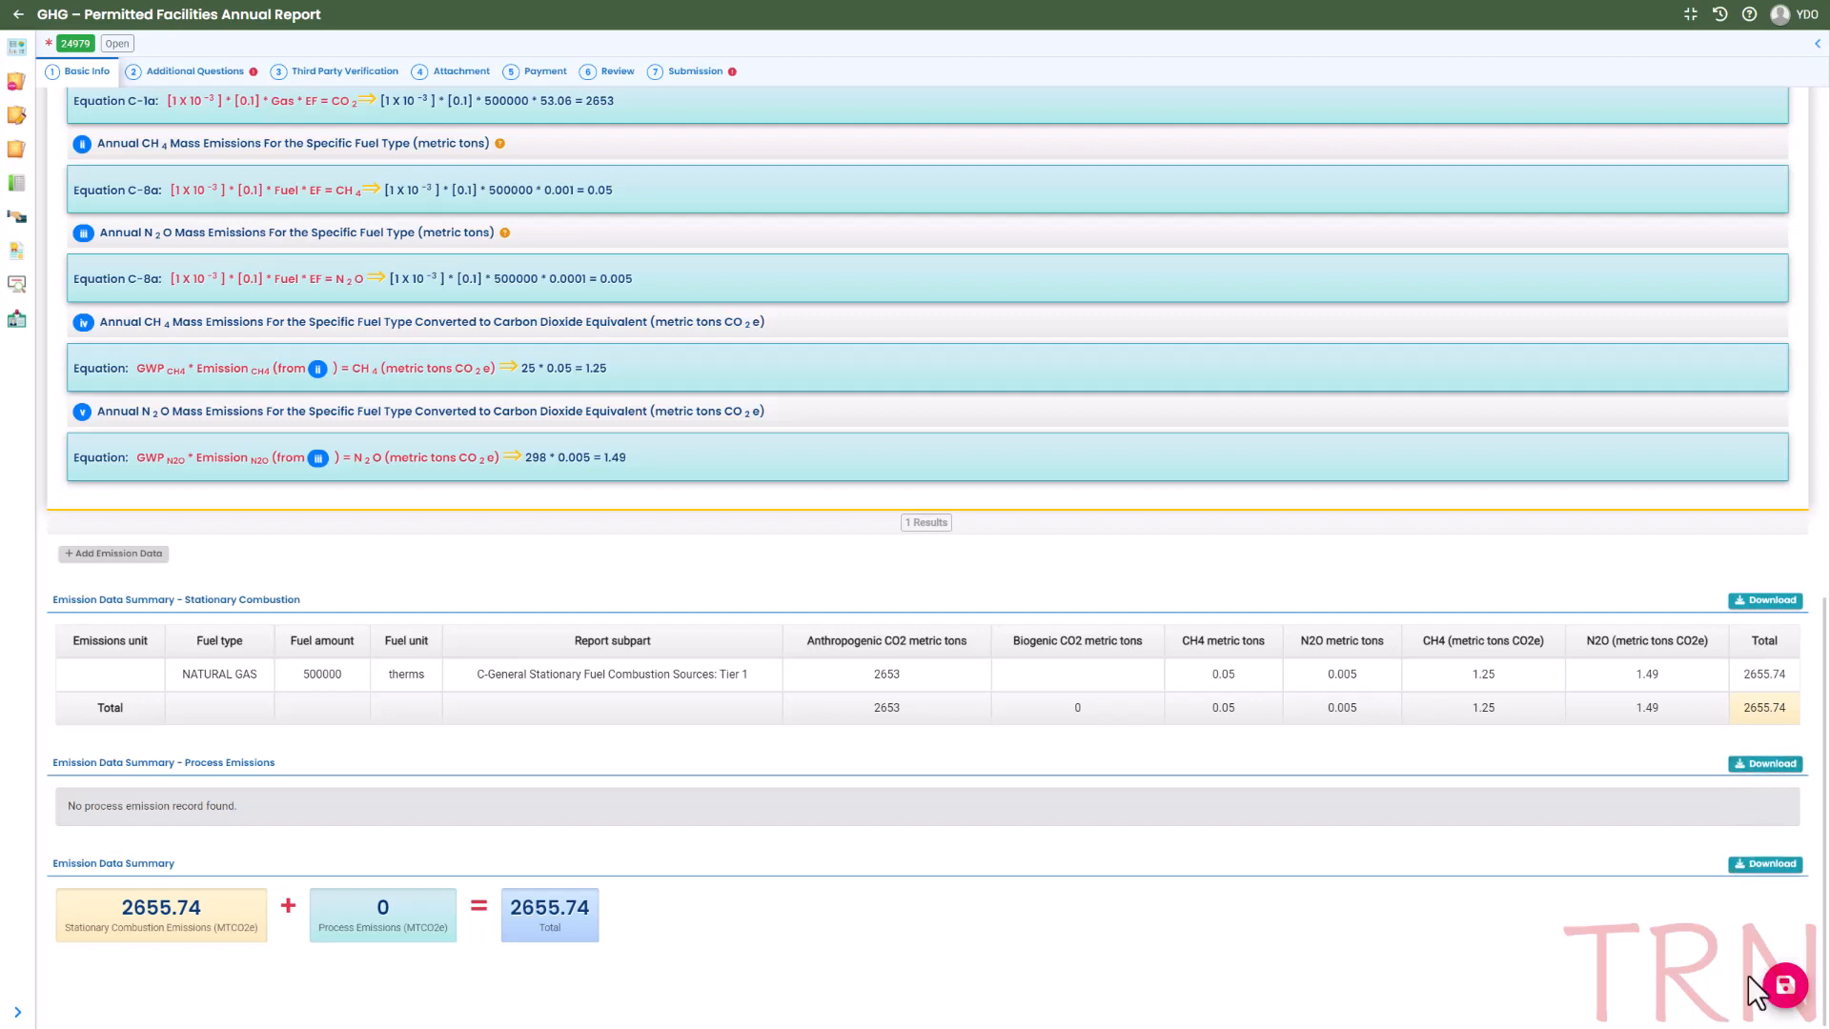
click(1780, 984)
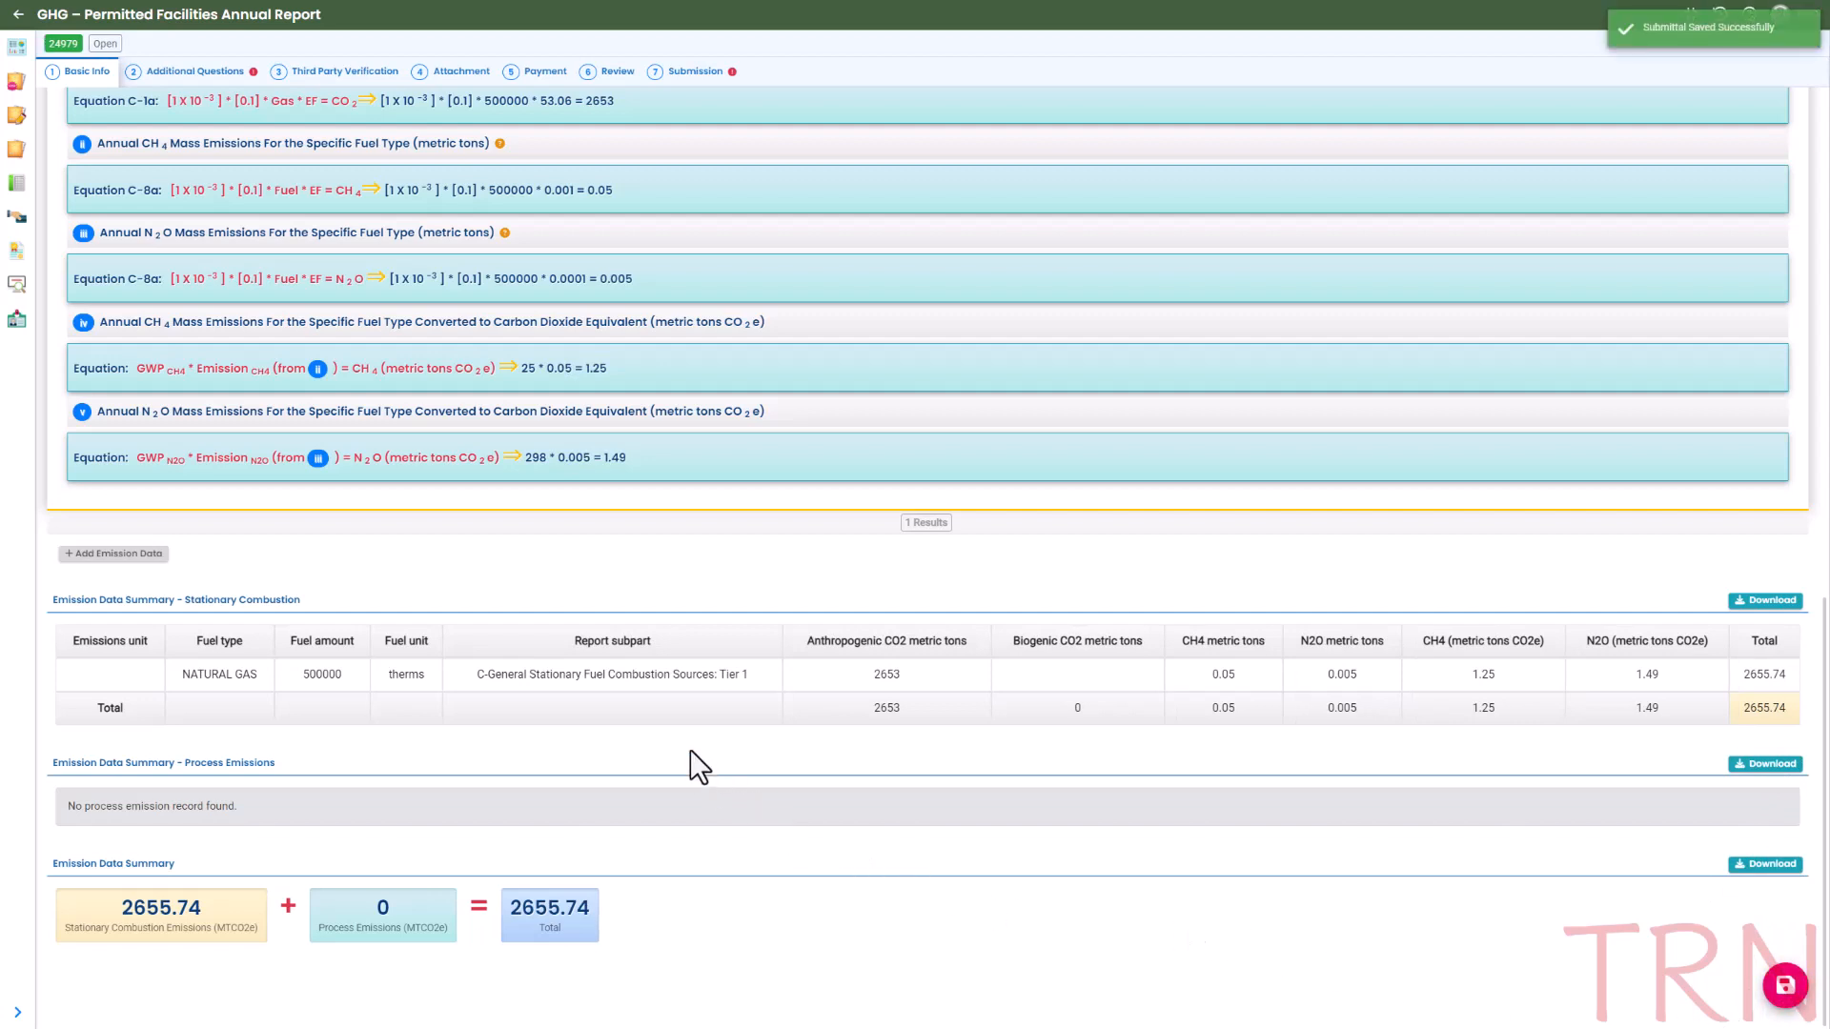
- Collapse the Test Oven entry in the emission data list
scroll(690, 751, up, 8)
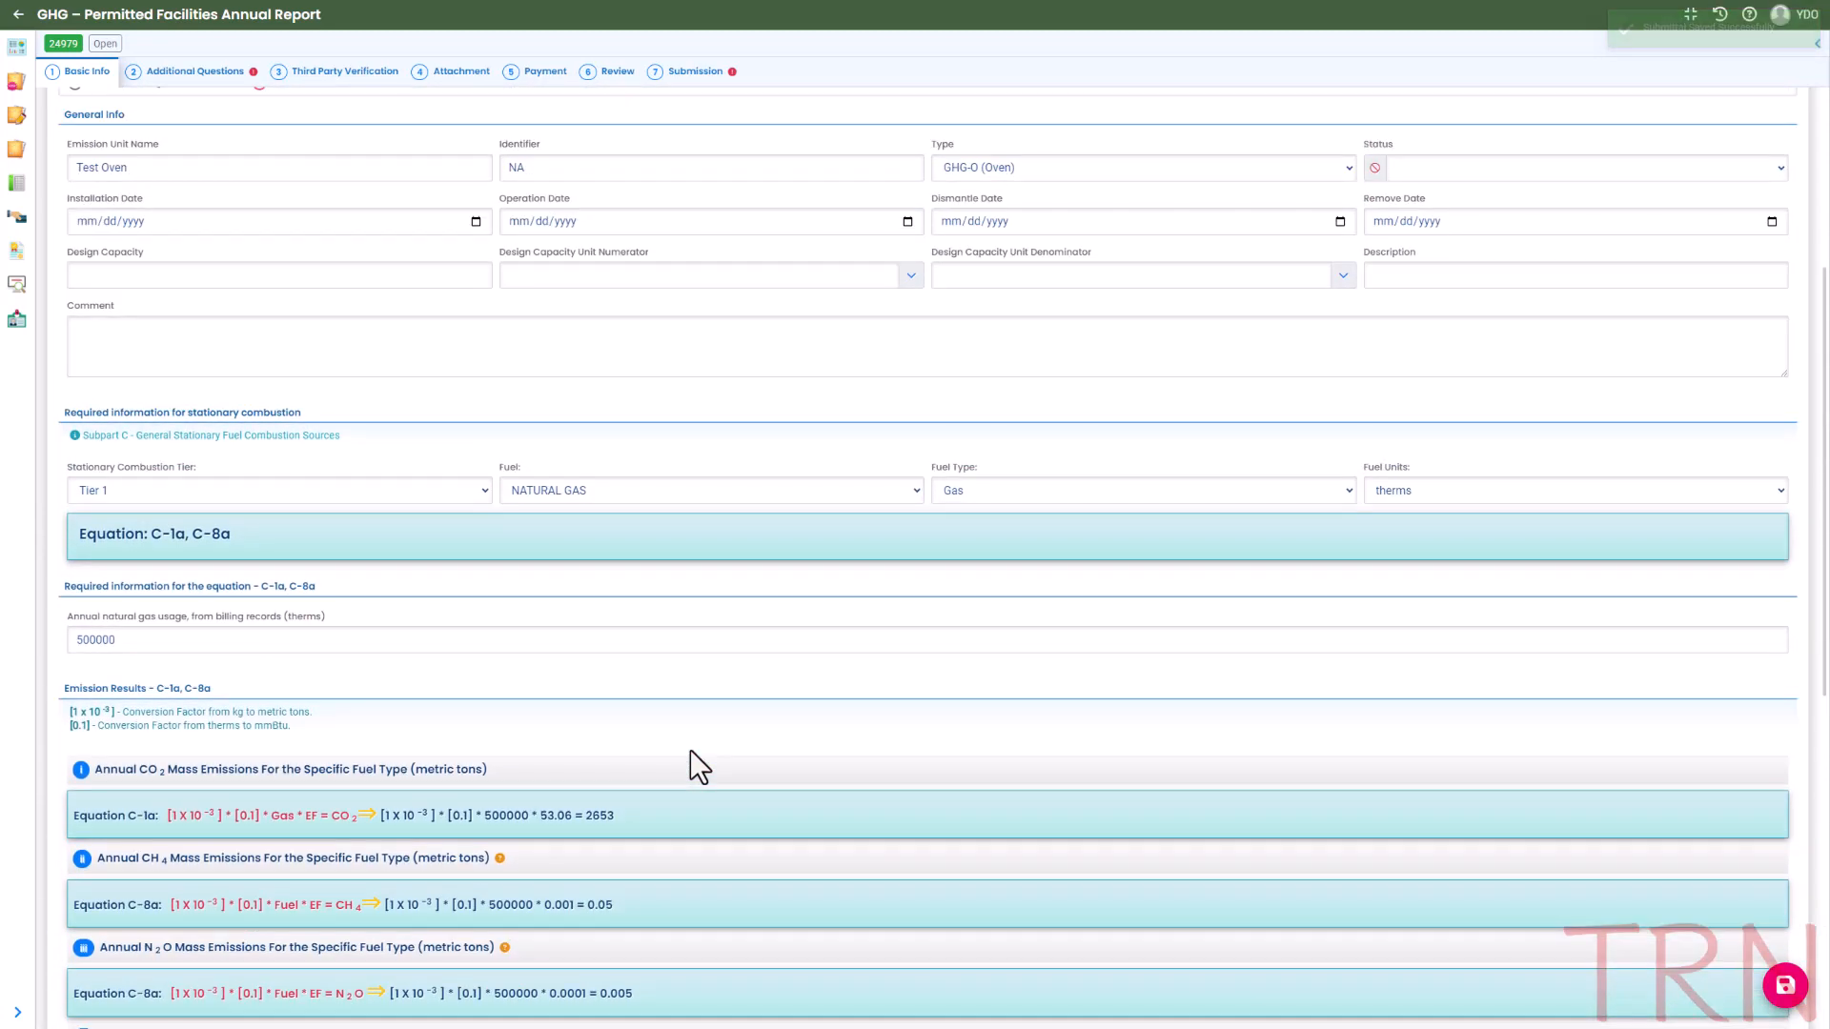
scroll(690, 749, up, 4)
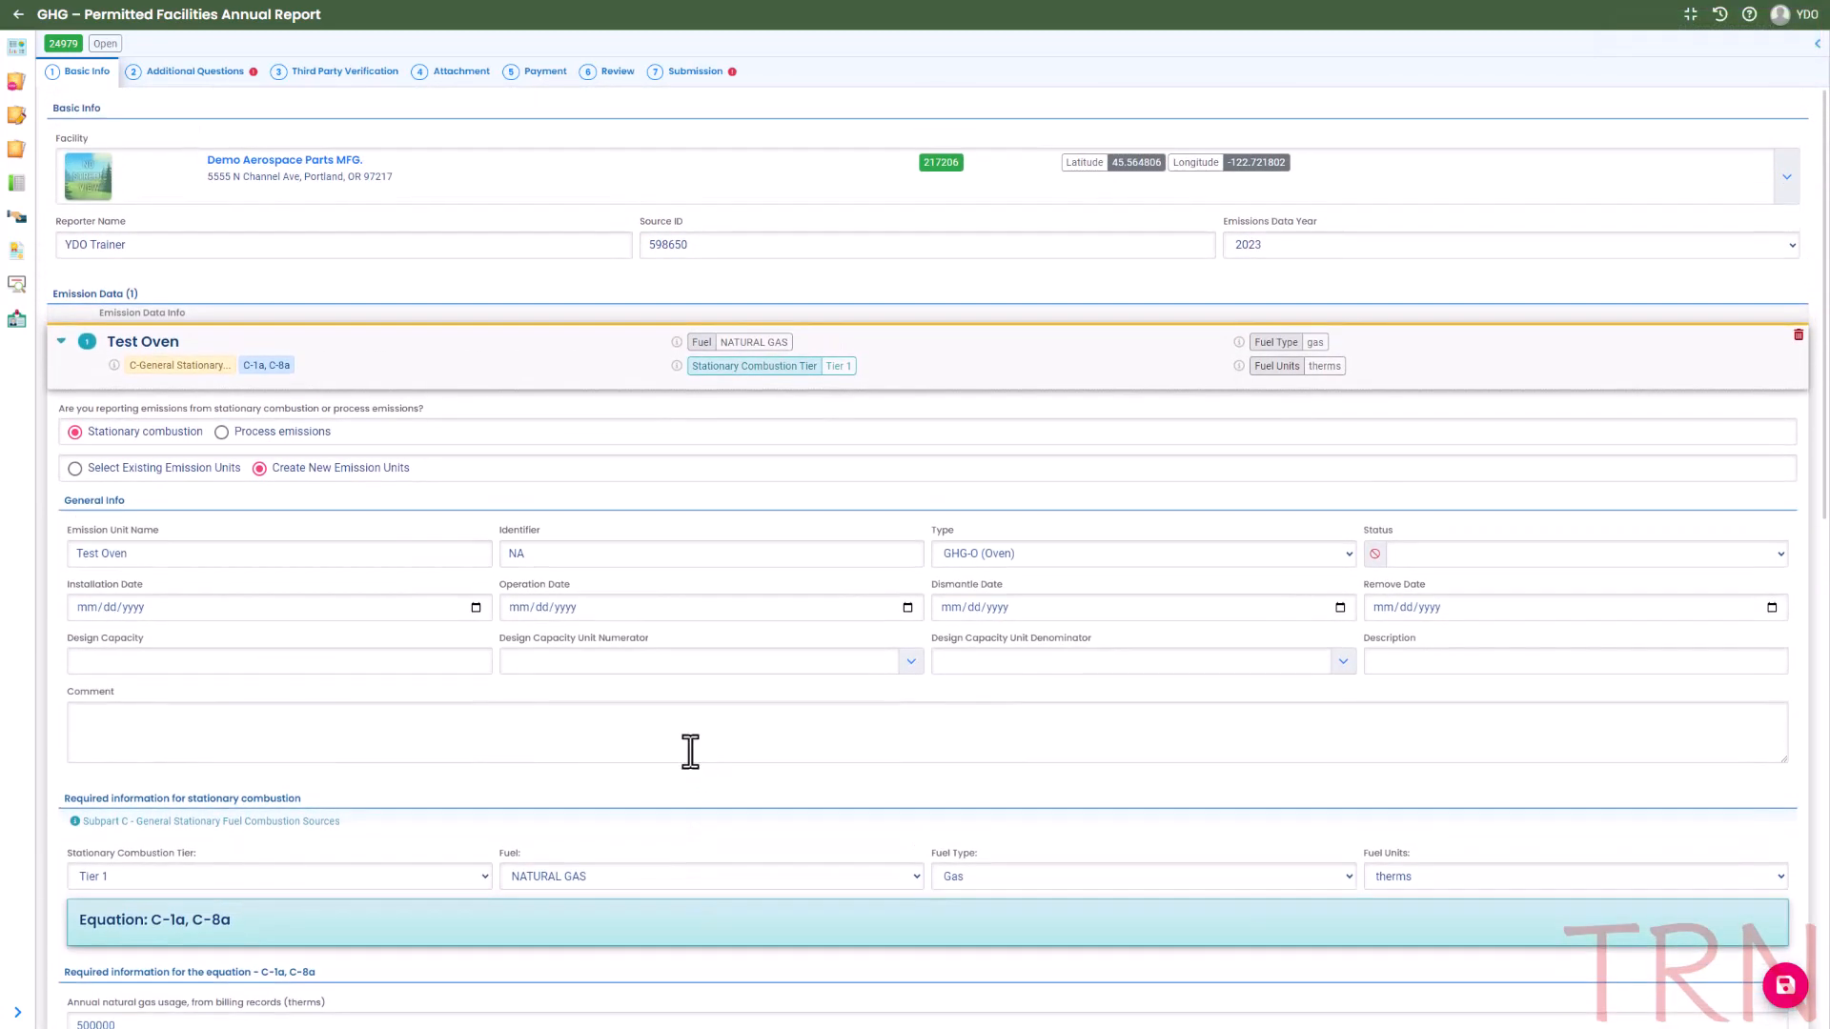
click(60, 344)
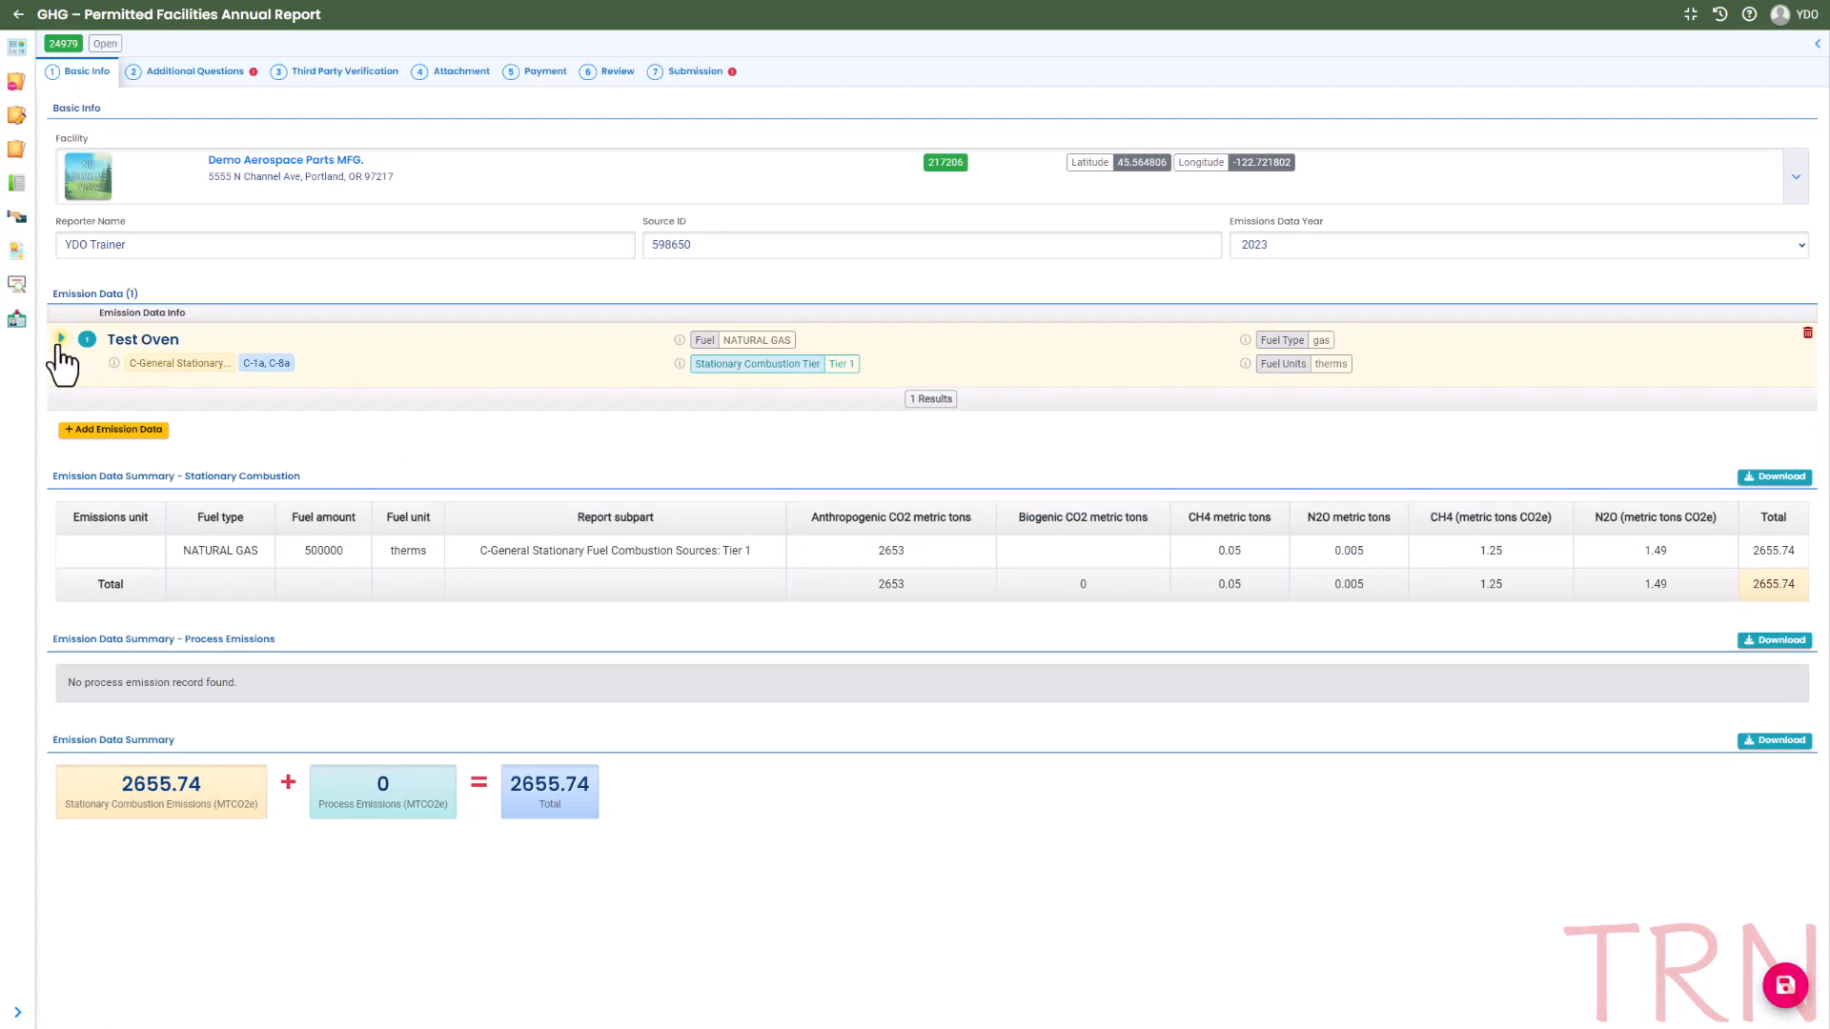
- Add a second emission data entry for process emissions under the 40 CFR 98 subpart Q-Iron and Steel Production
click(78, 433)
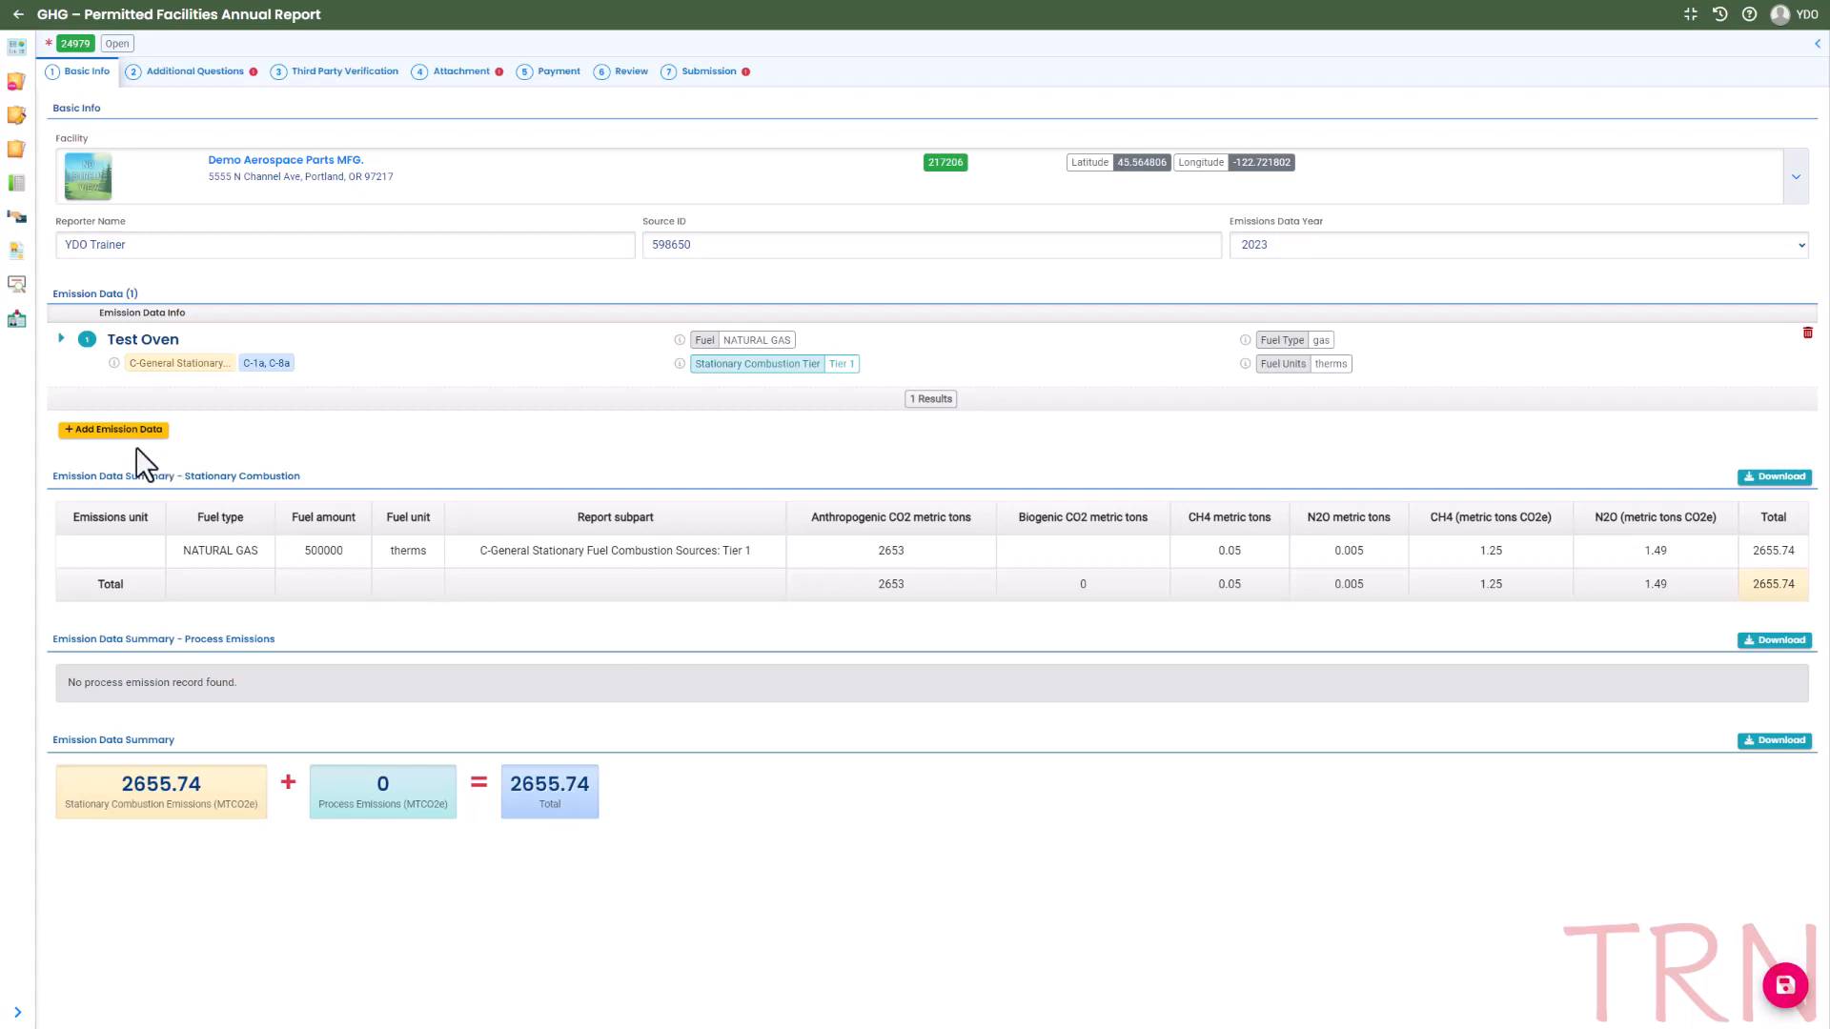
click(108, 430)
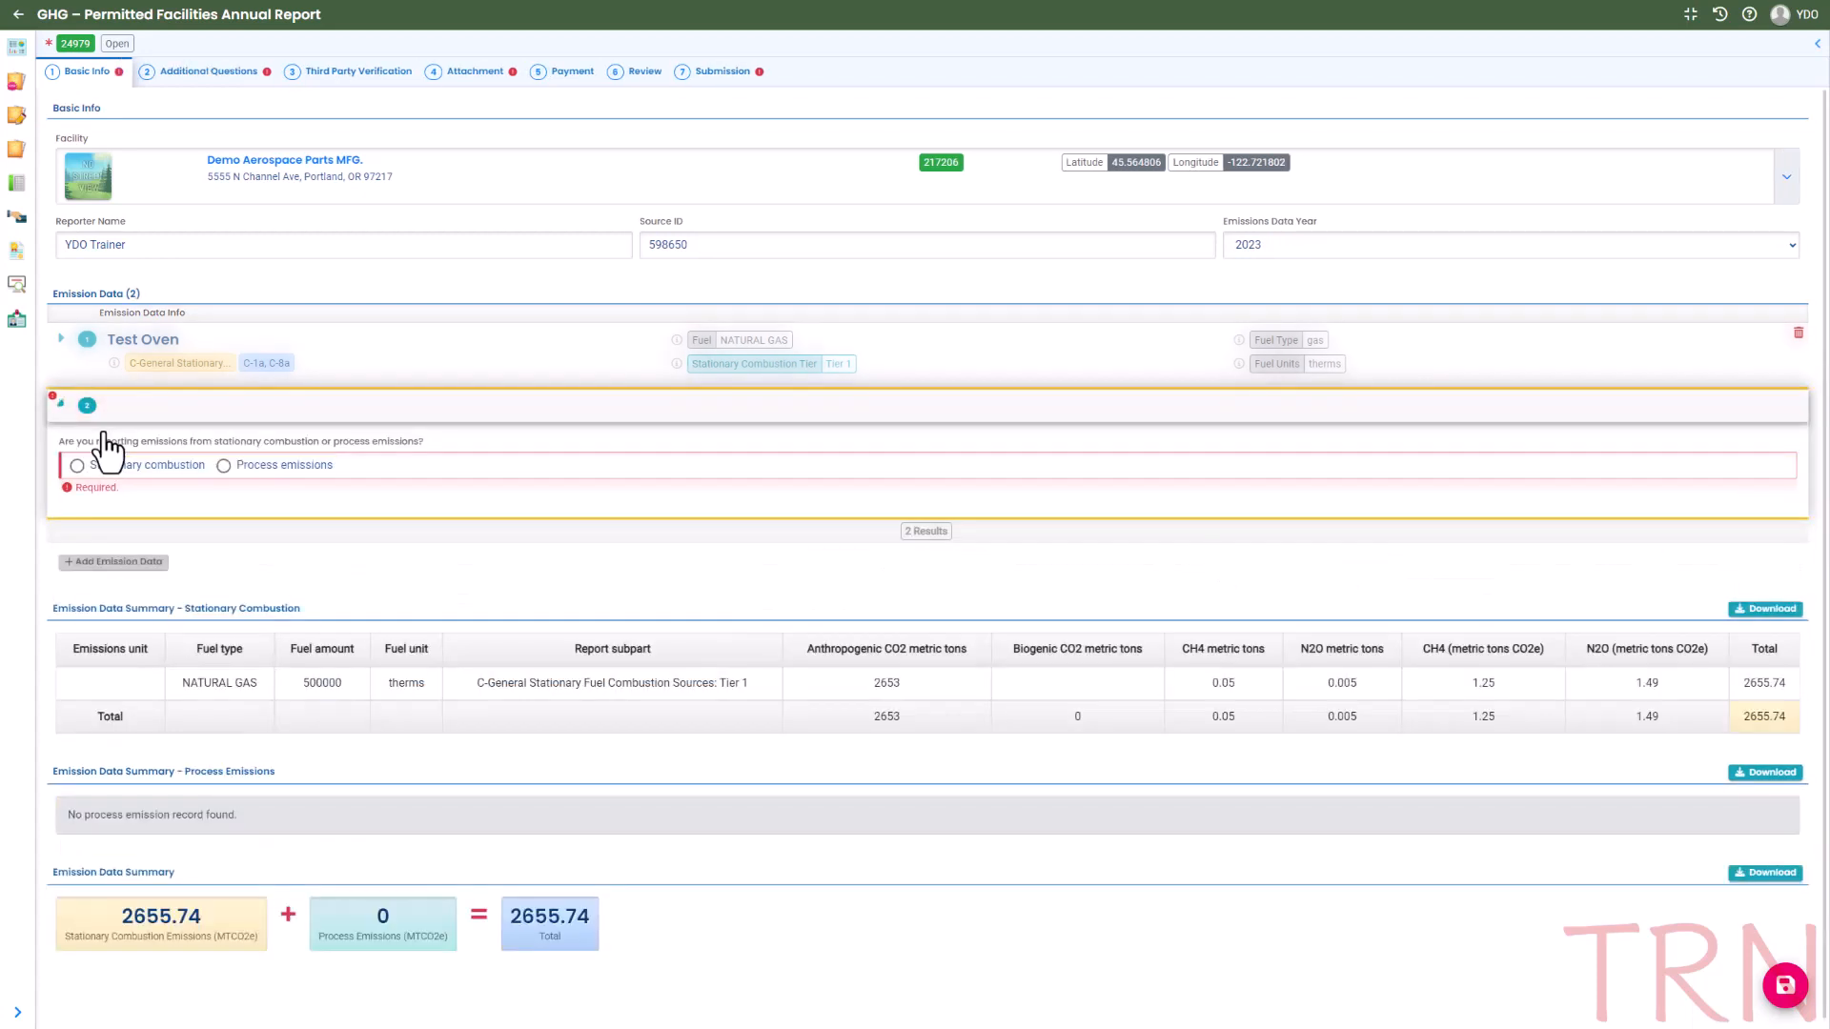
click(224, 458)
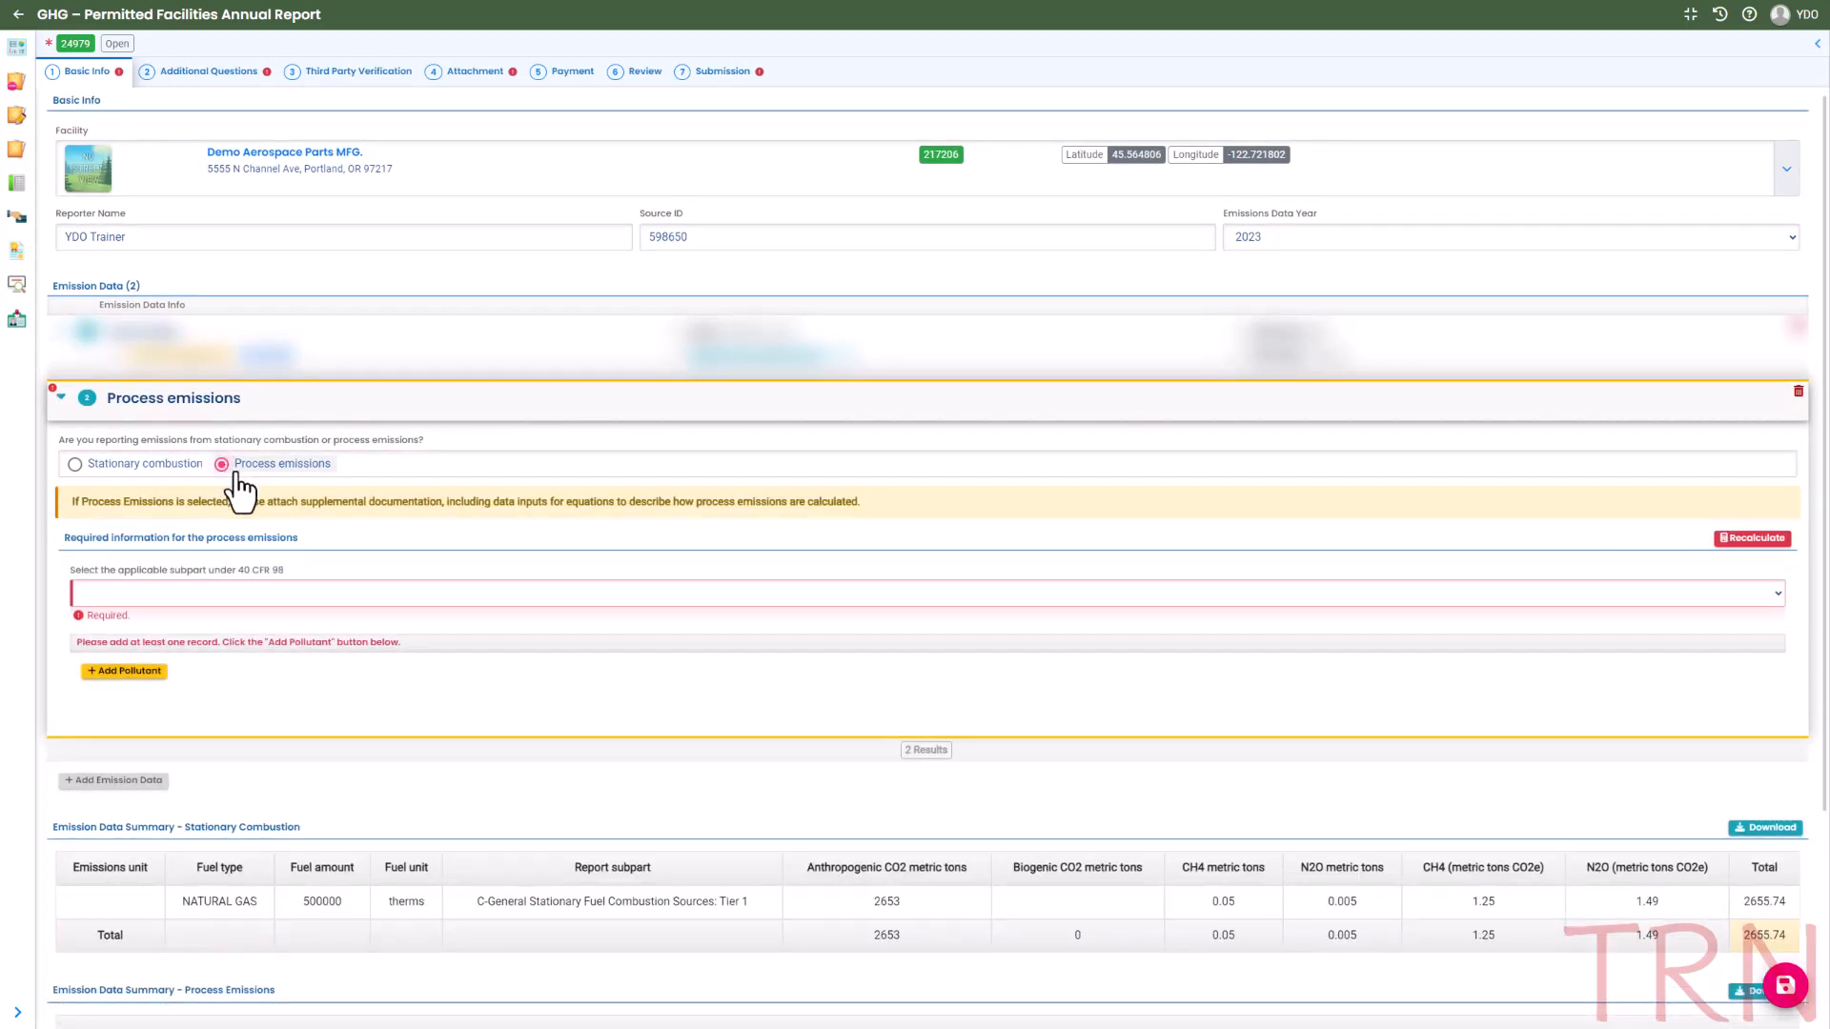
click(1778, 600)
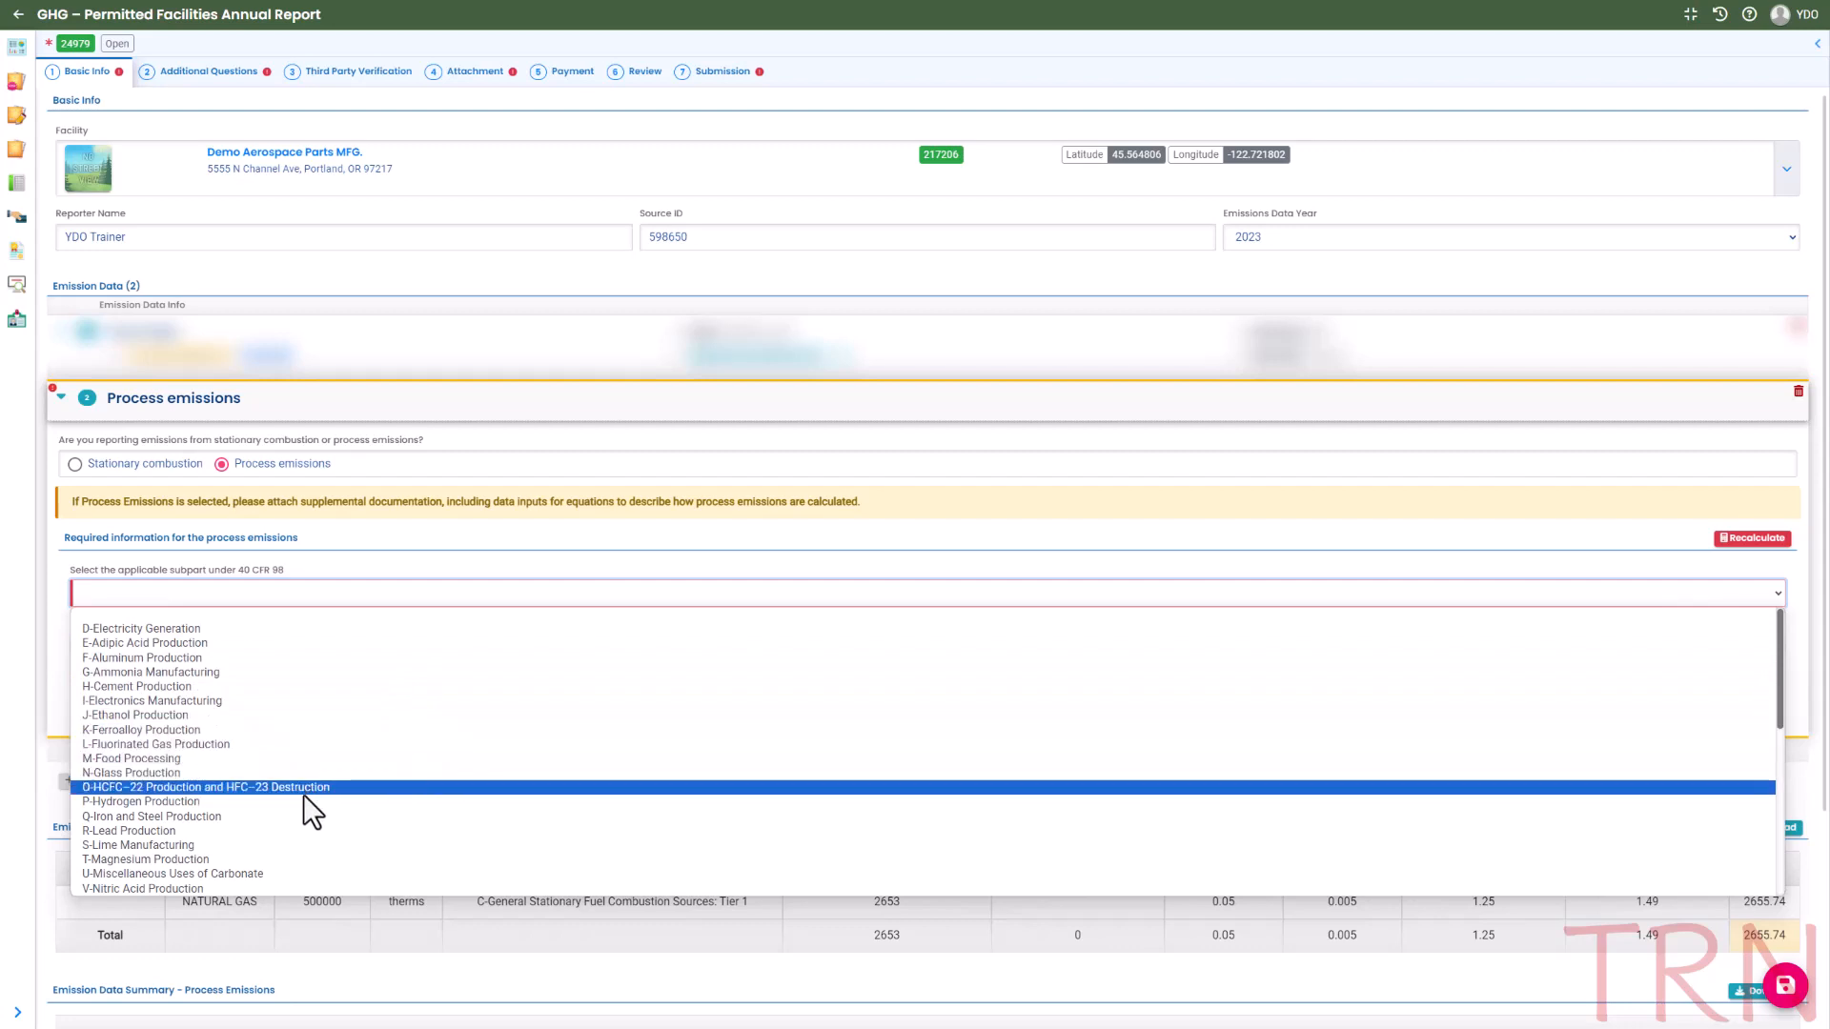
click(88, 816)
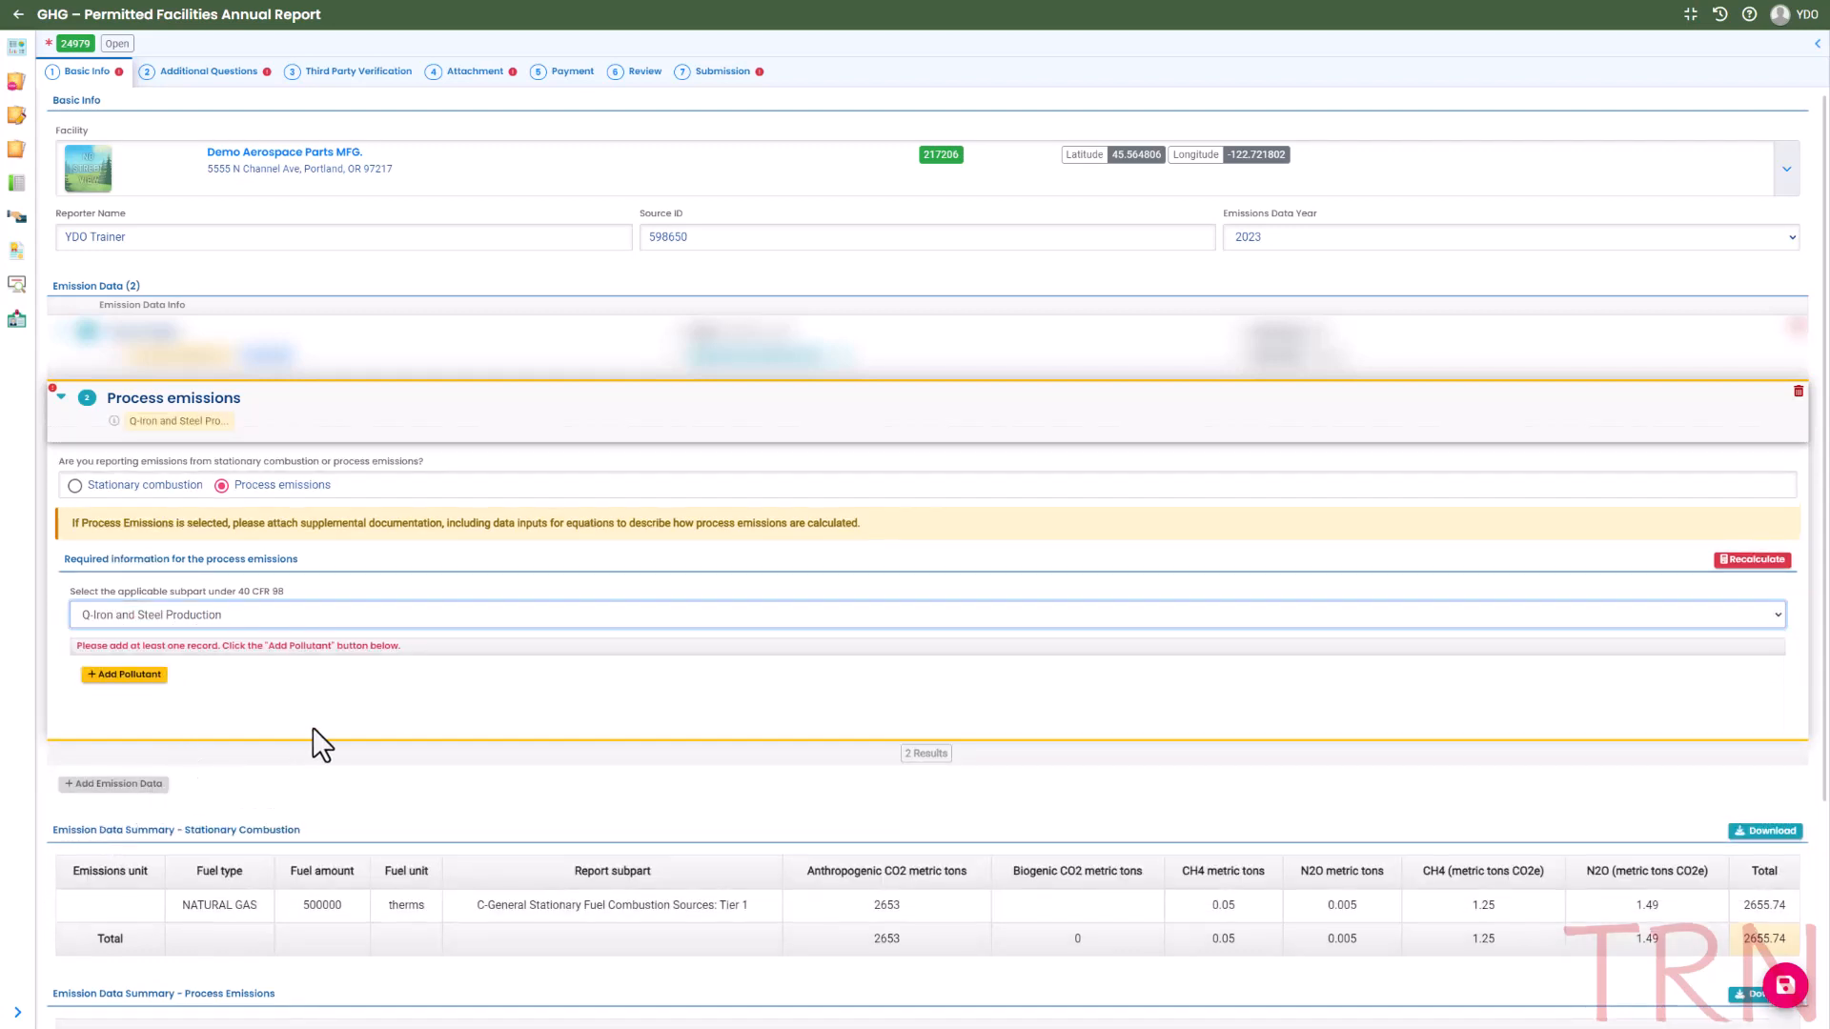
- Add a pollutant record to the process emissions entry and choose Methane as the GHG pollutant
click(130, 675)
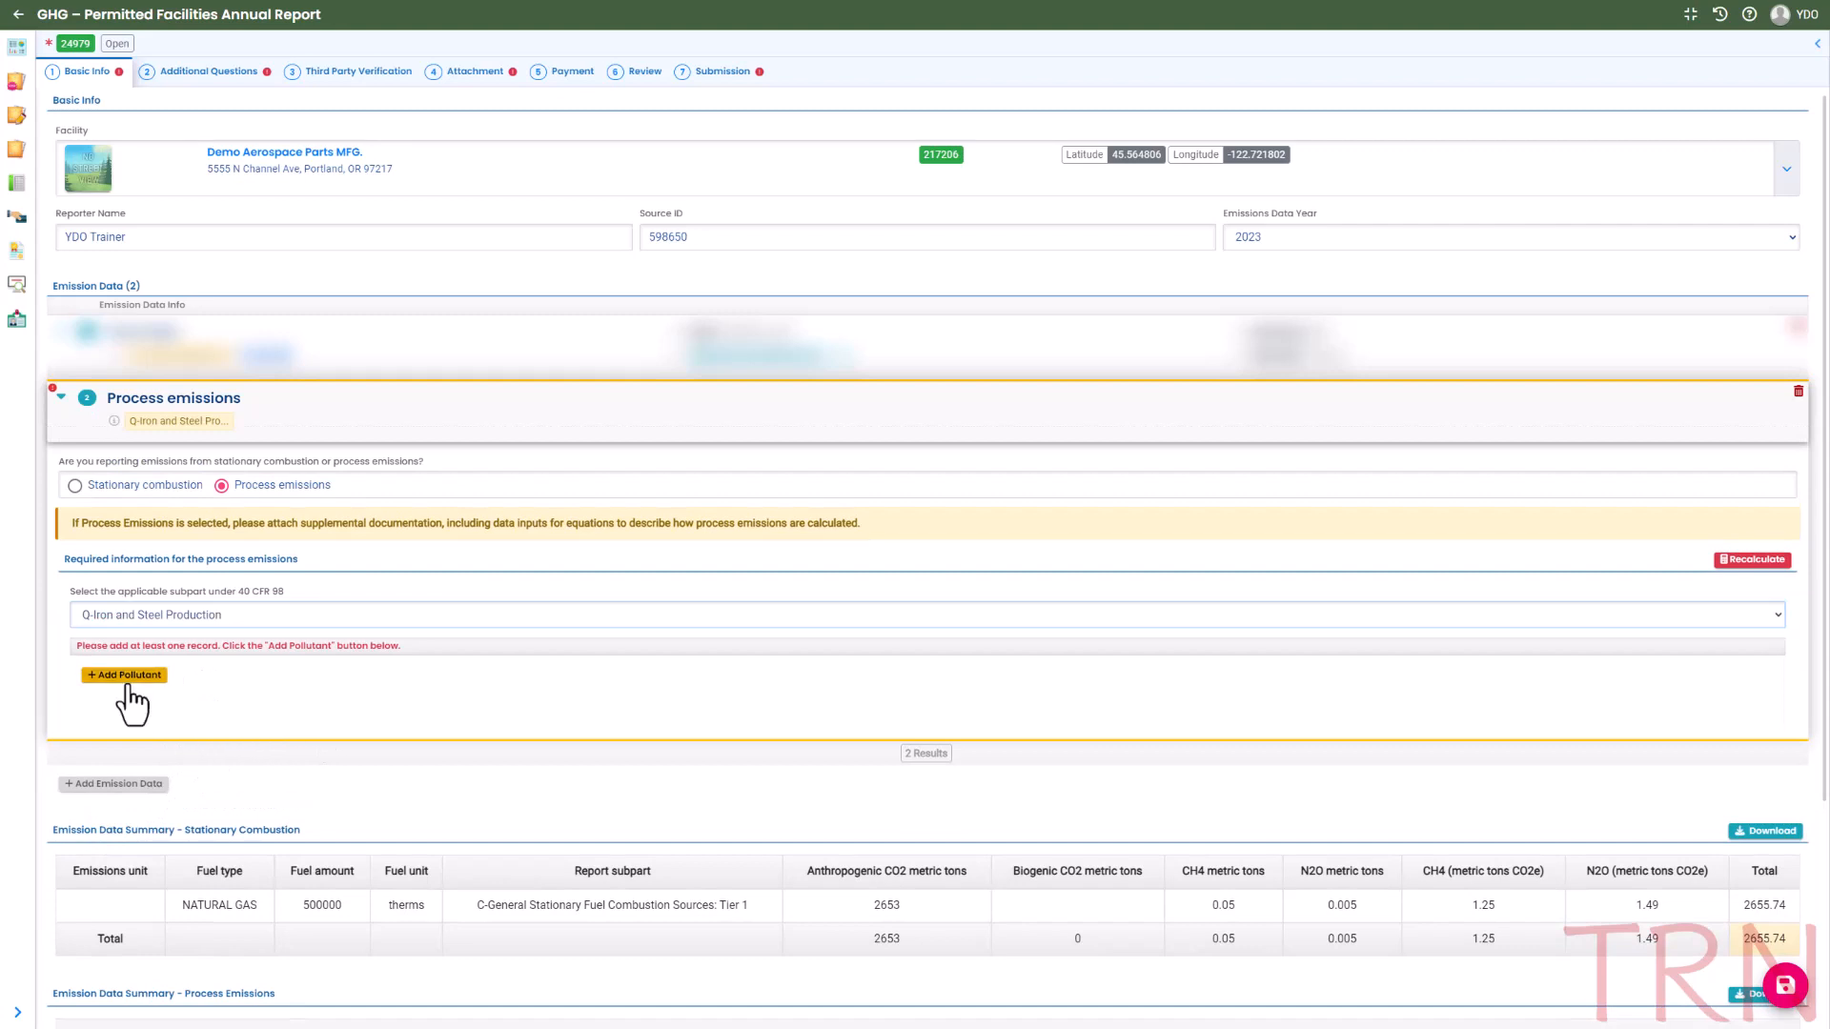
scroll(134, 705, down, 5)
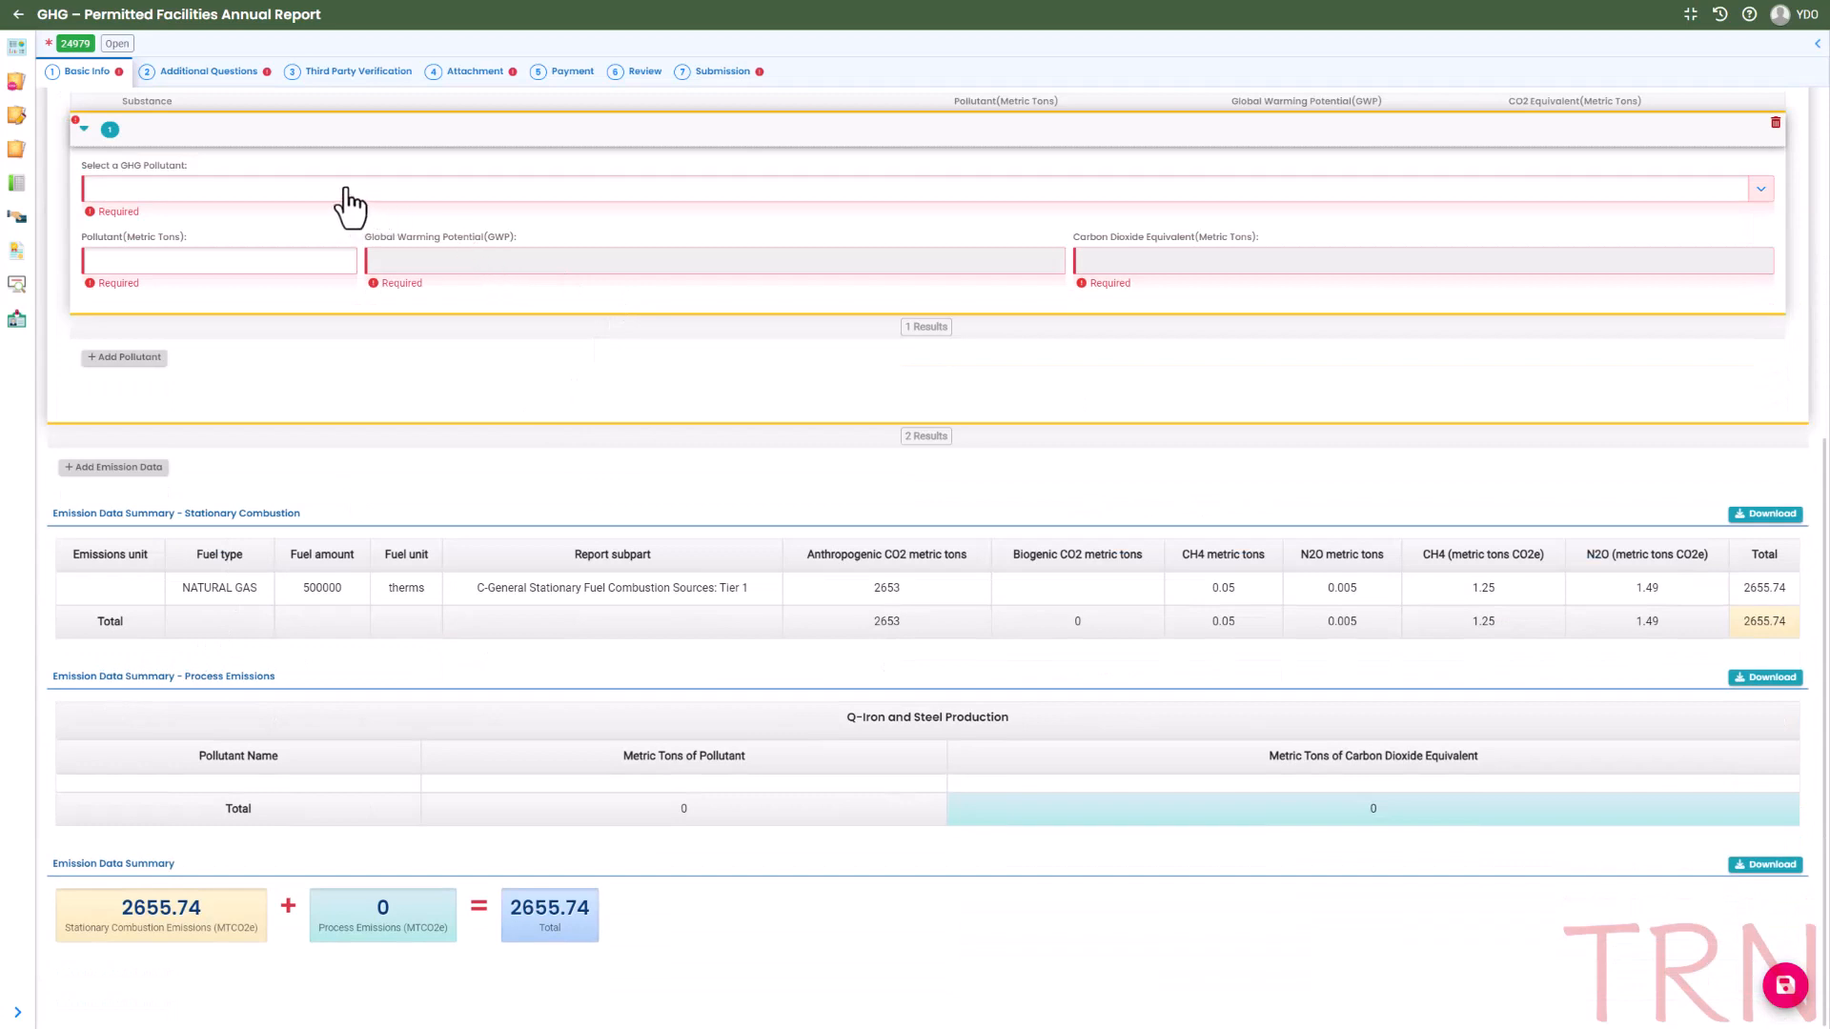
click(145, 196)
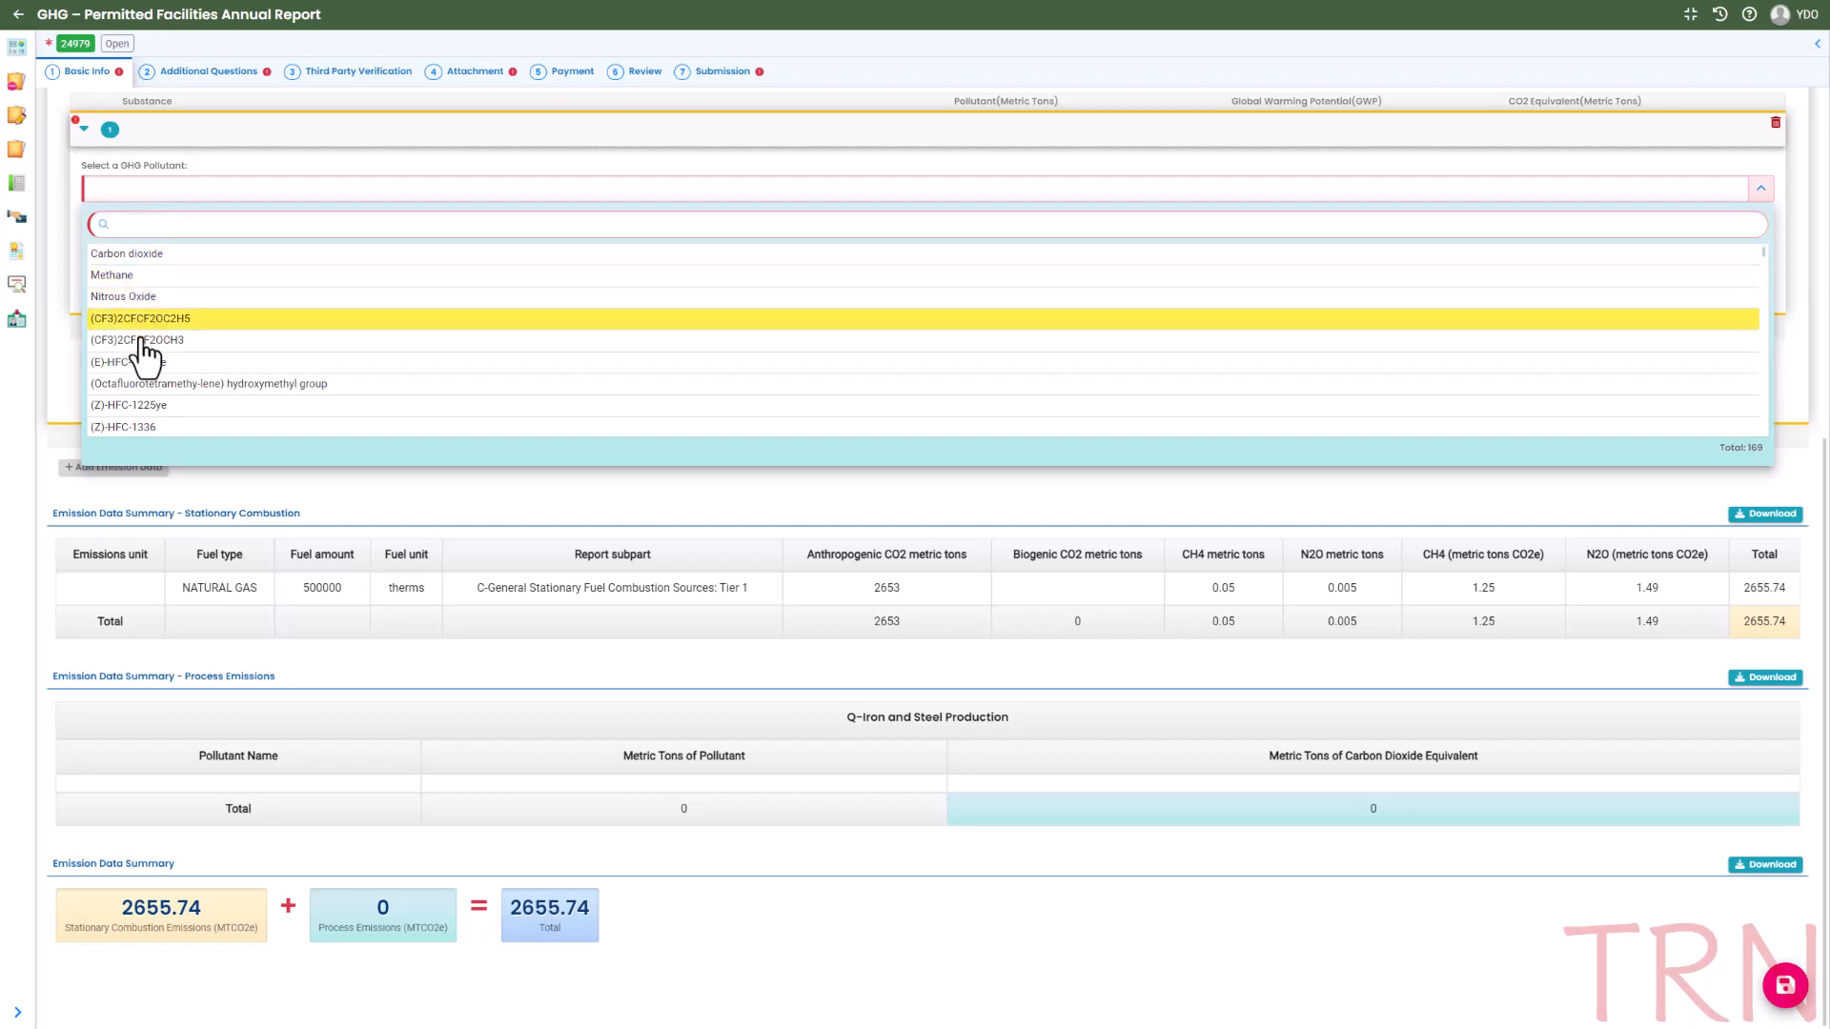
click(143, 276)
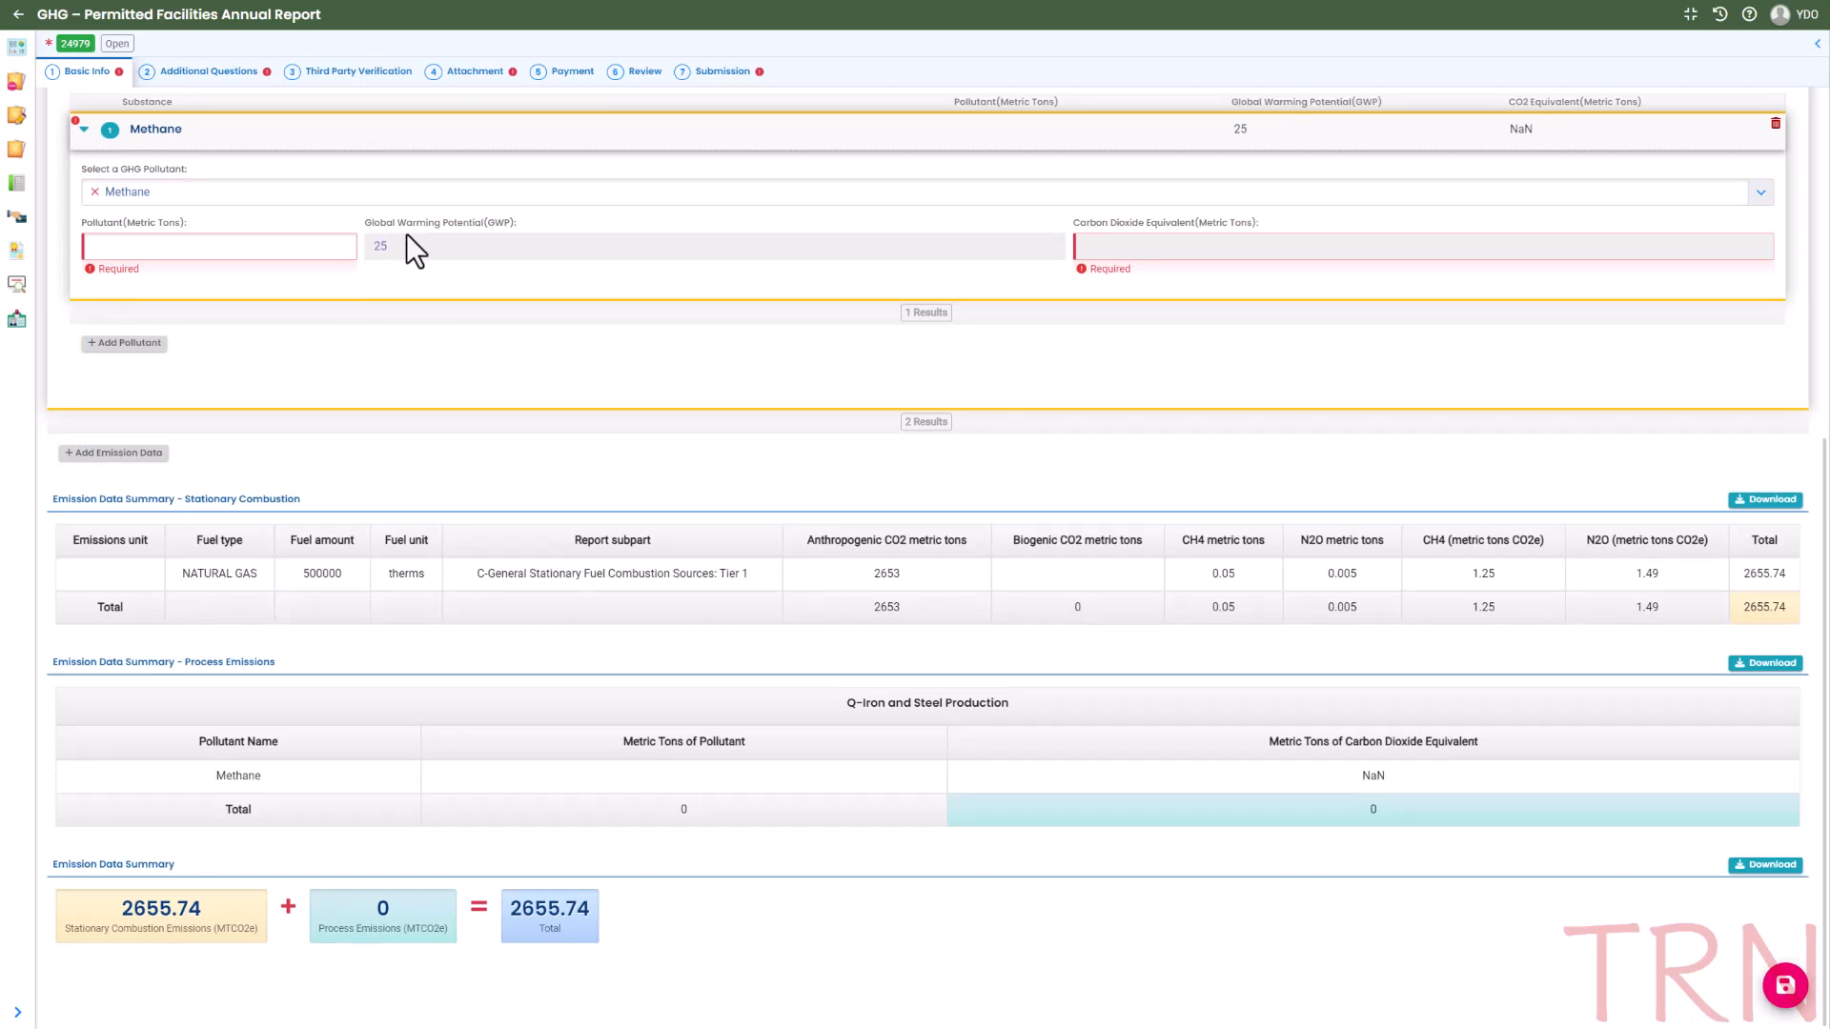
- Enter 5000 metric tons as the Methane pollutant amount
click(233, 250)
click(286, 245)
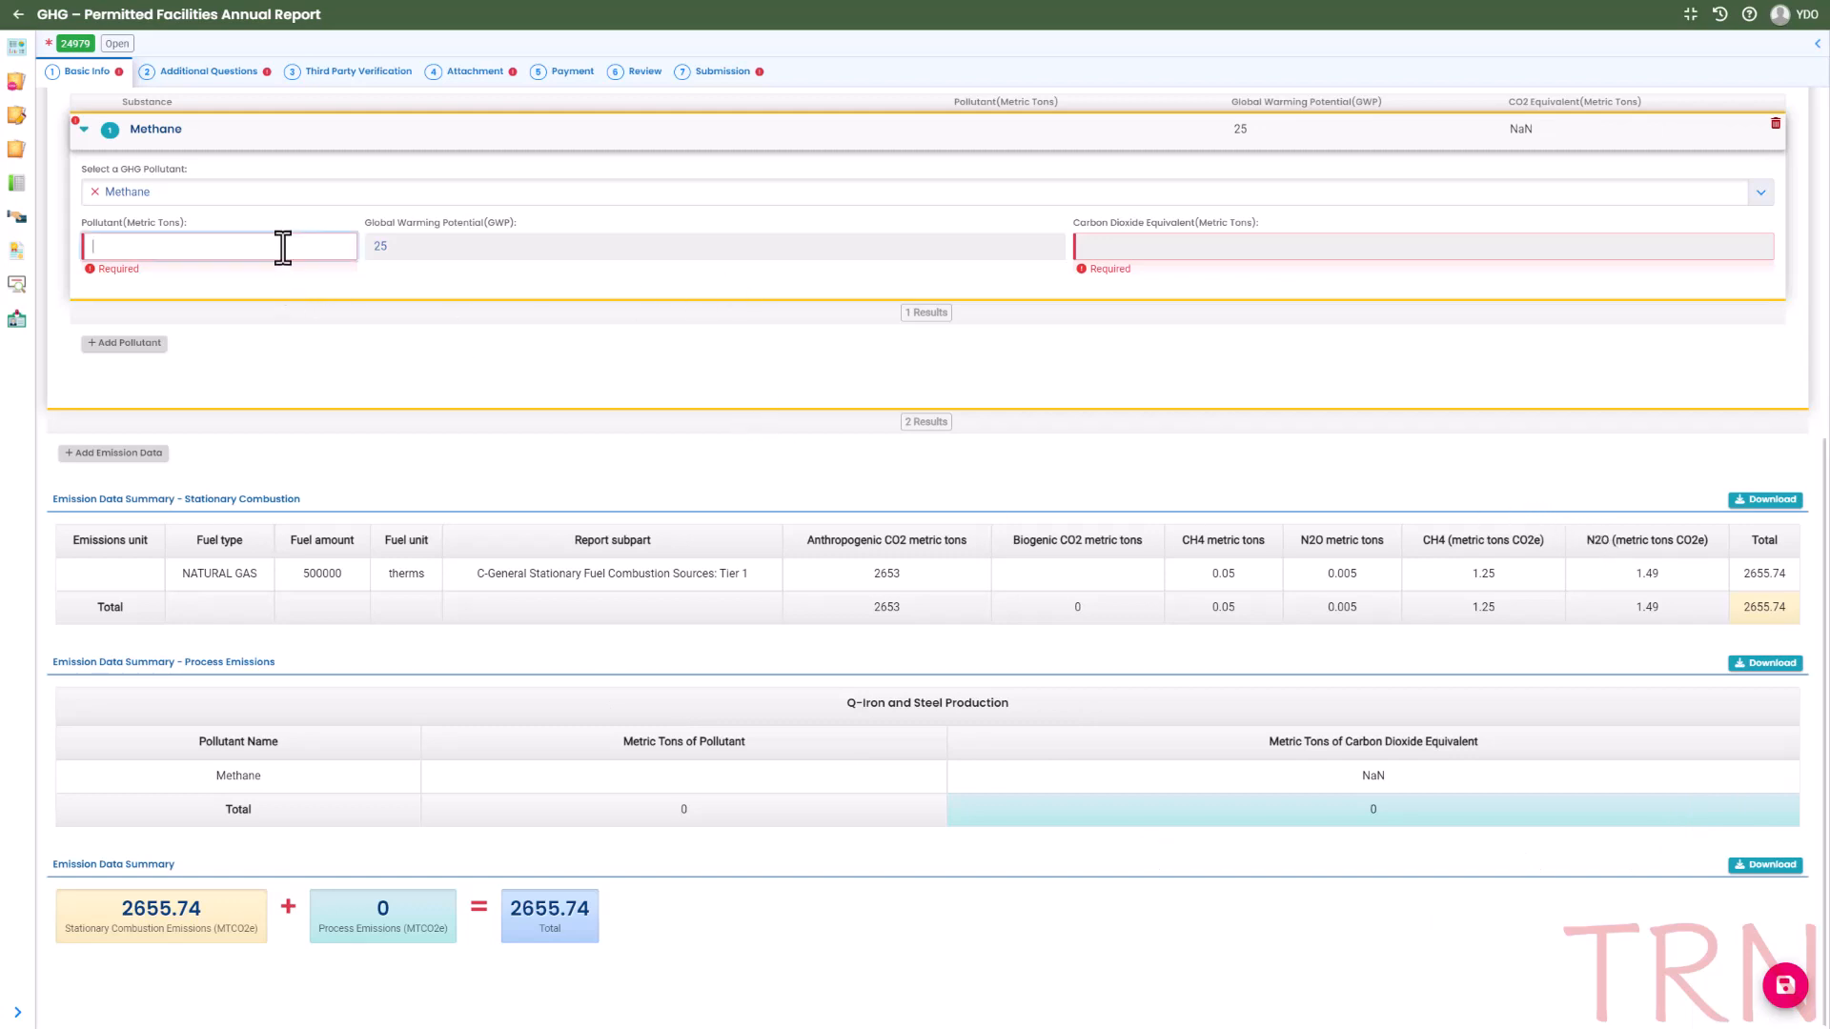
text(5000)
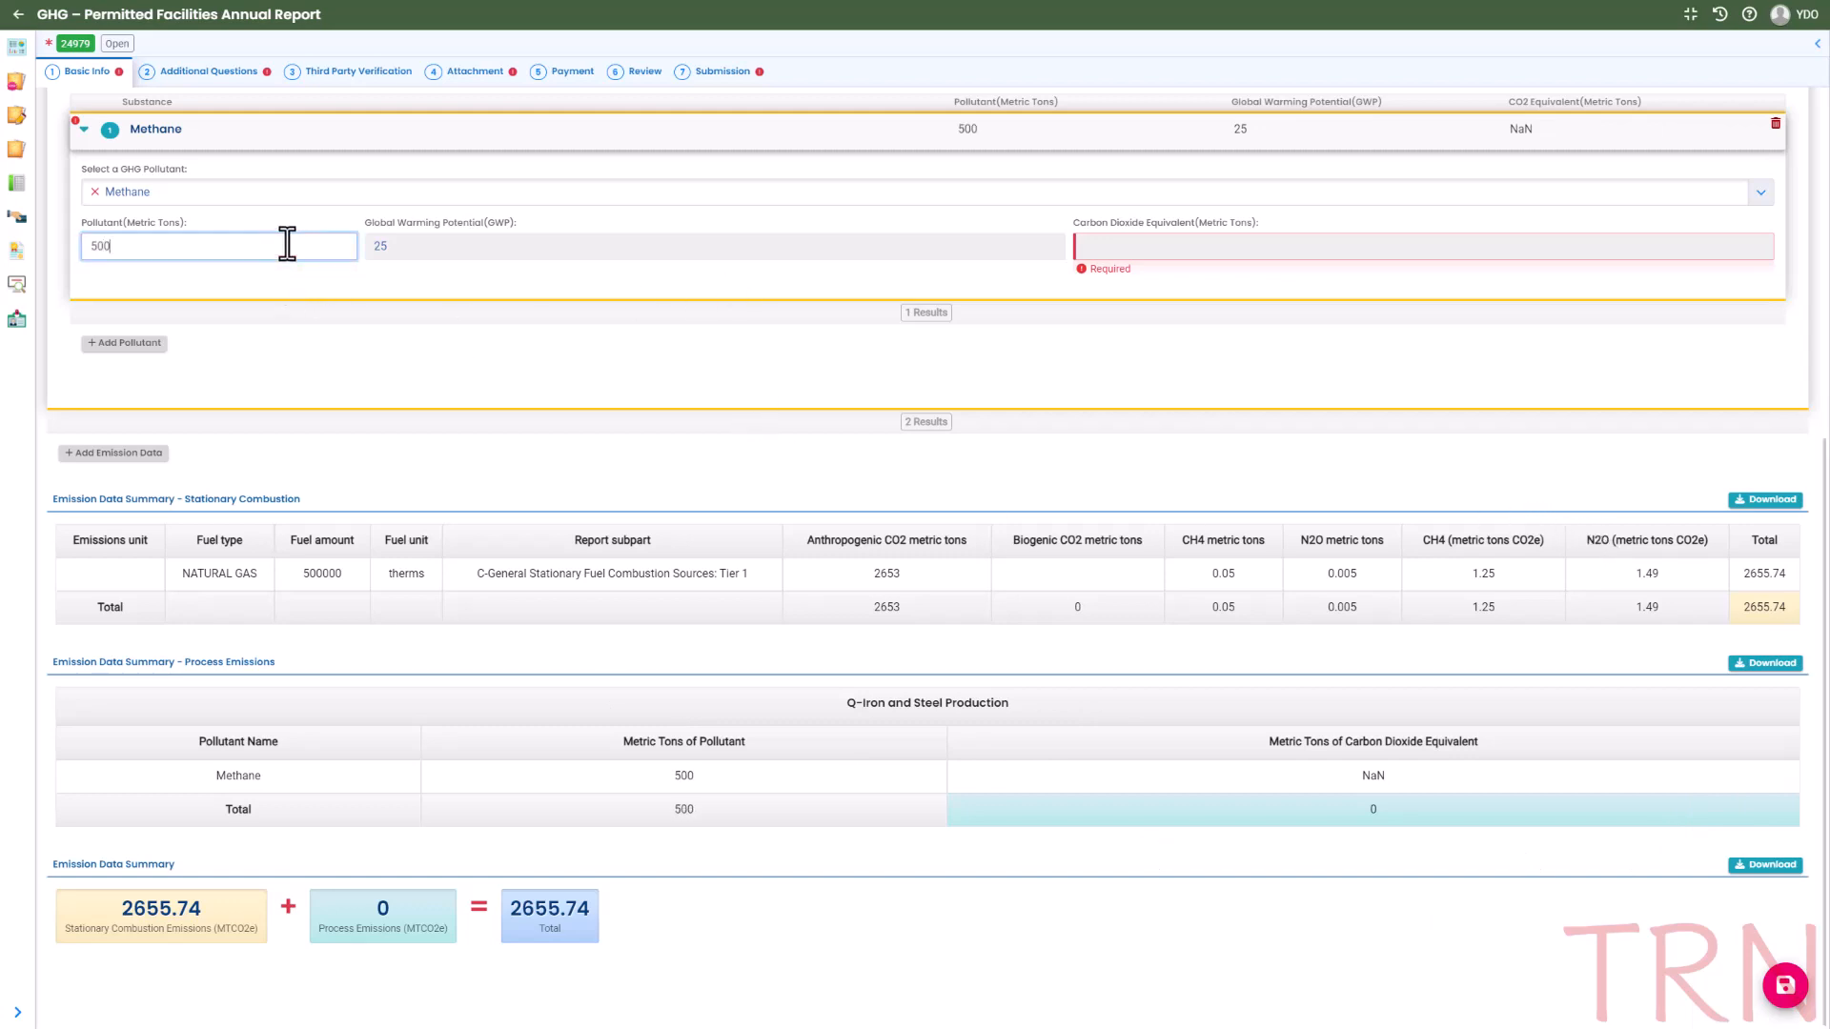
click(1178, 250)
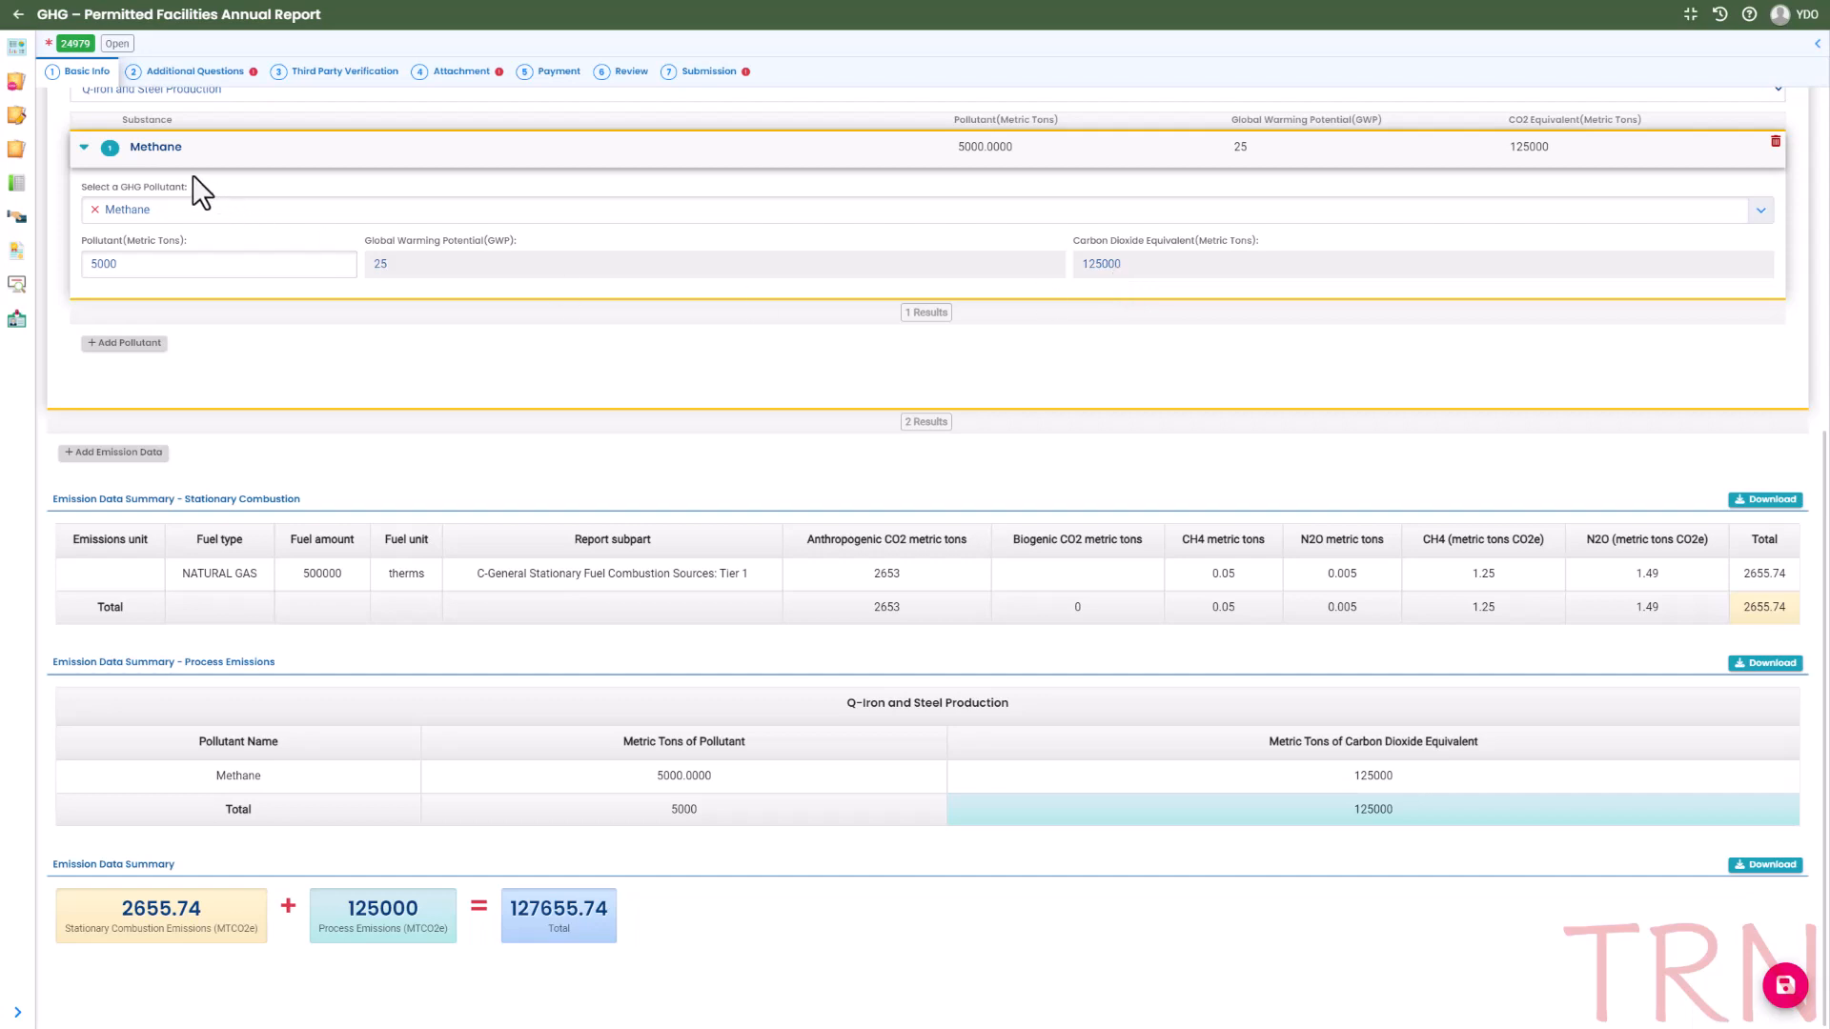
- Collapse the Methane record in the process emissions entry
click(83, 148)
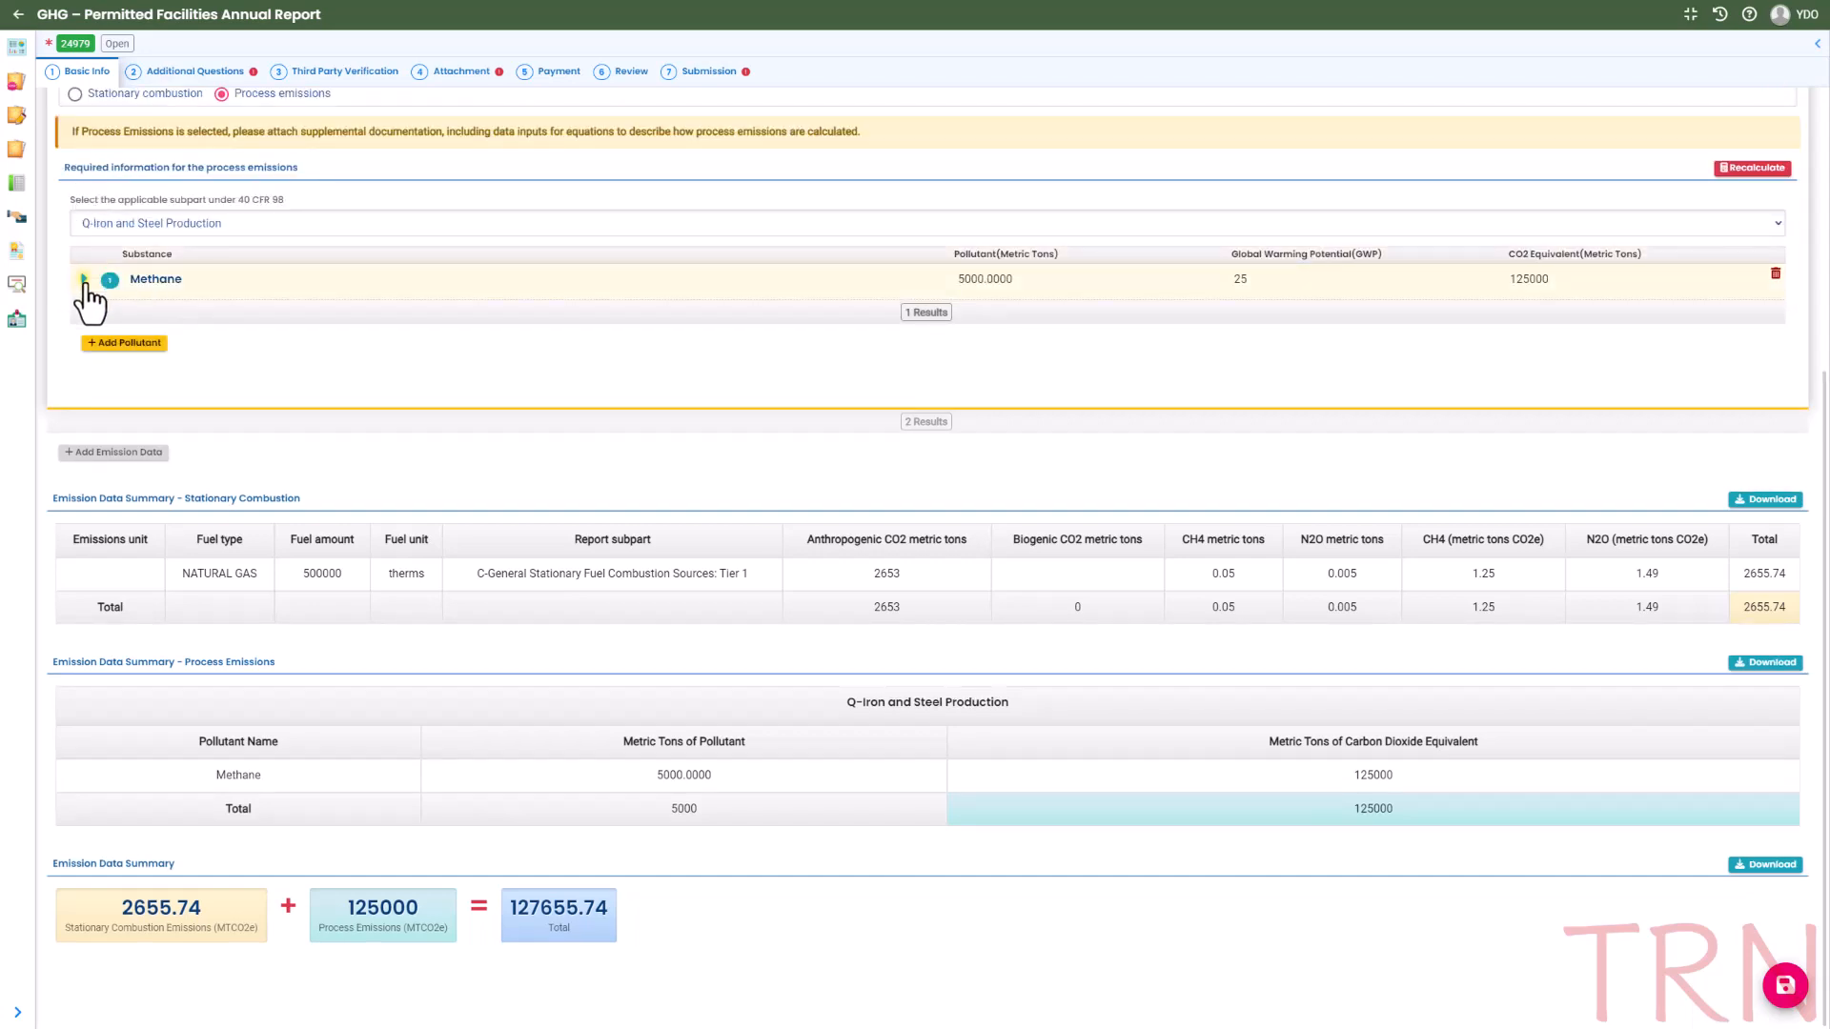
click(84, 280)
click(83, 150)
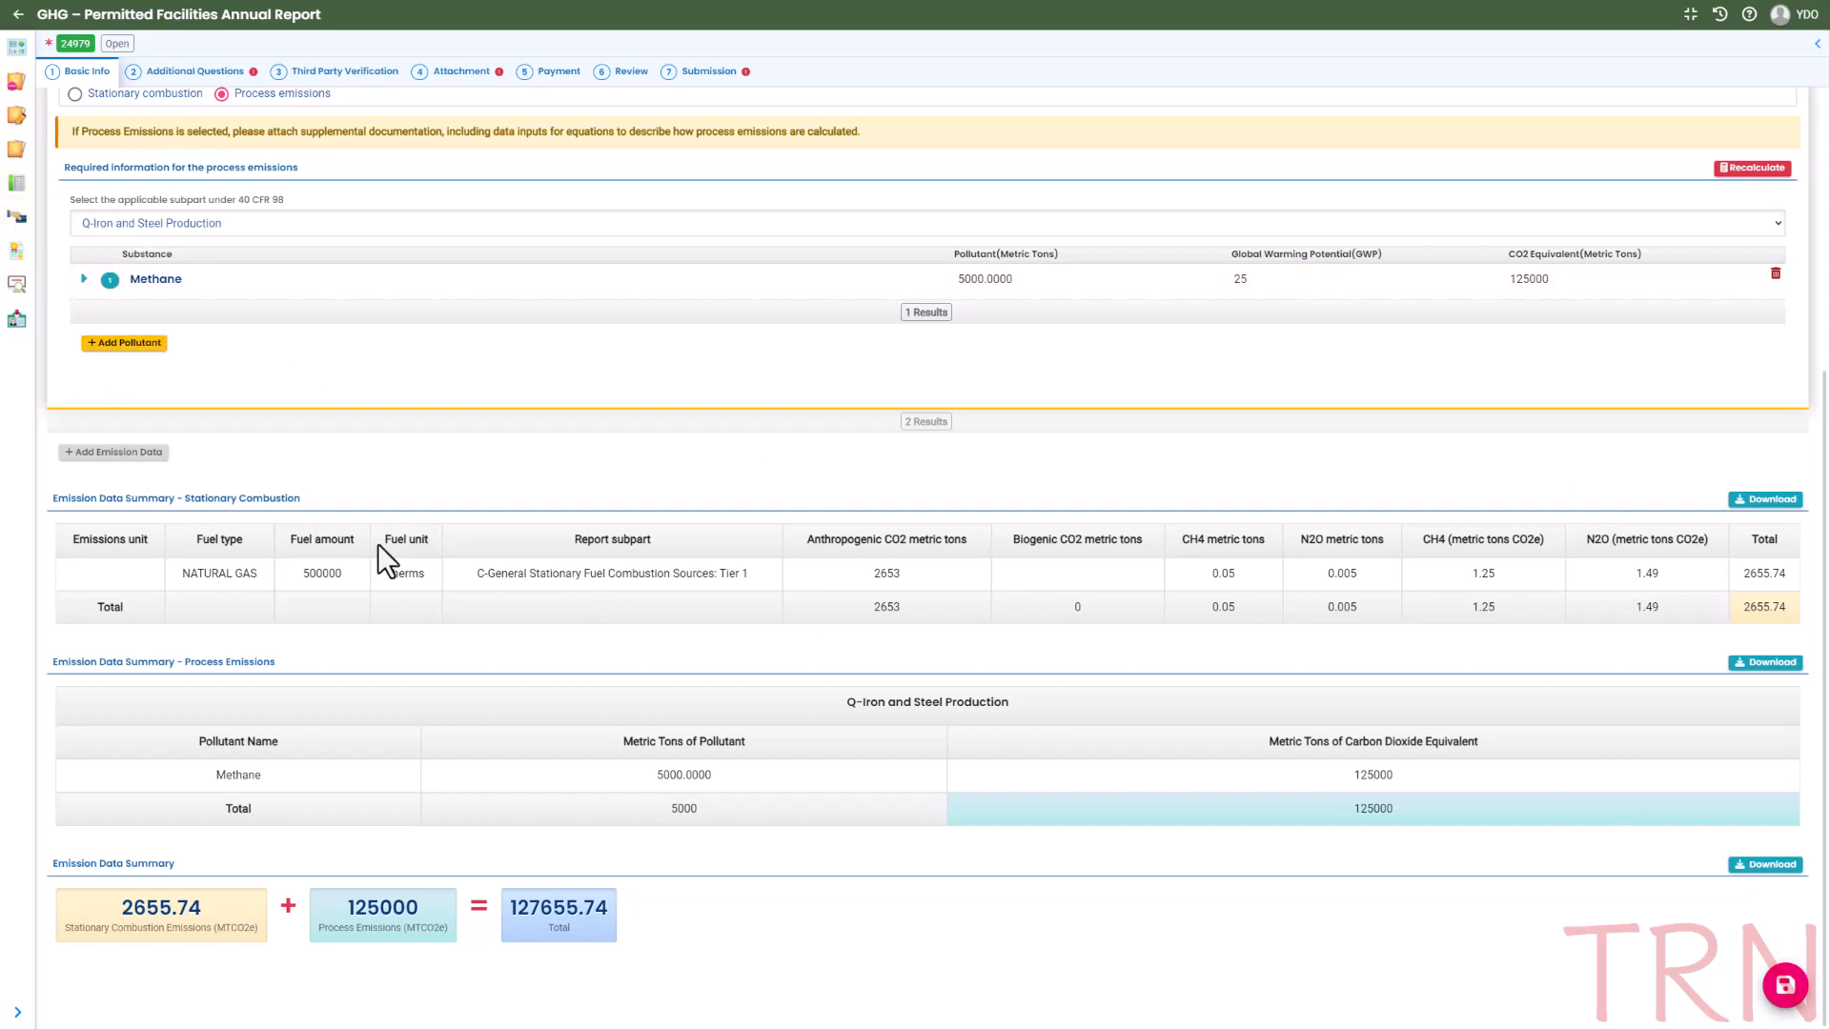
- Add a Carbon dioxide pollutant record of 2500 metric tons to the process emissions entry and collapse it
click(125, 345)
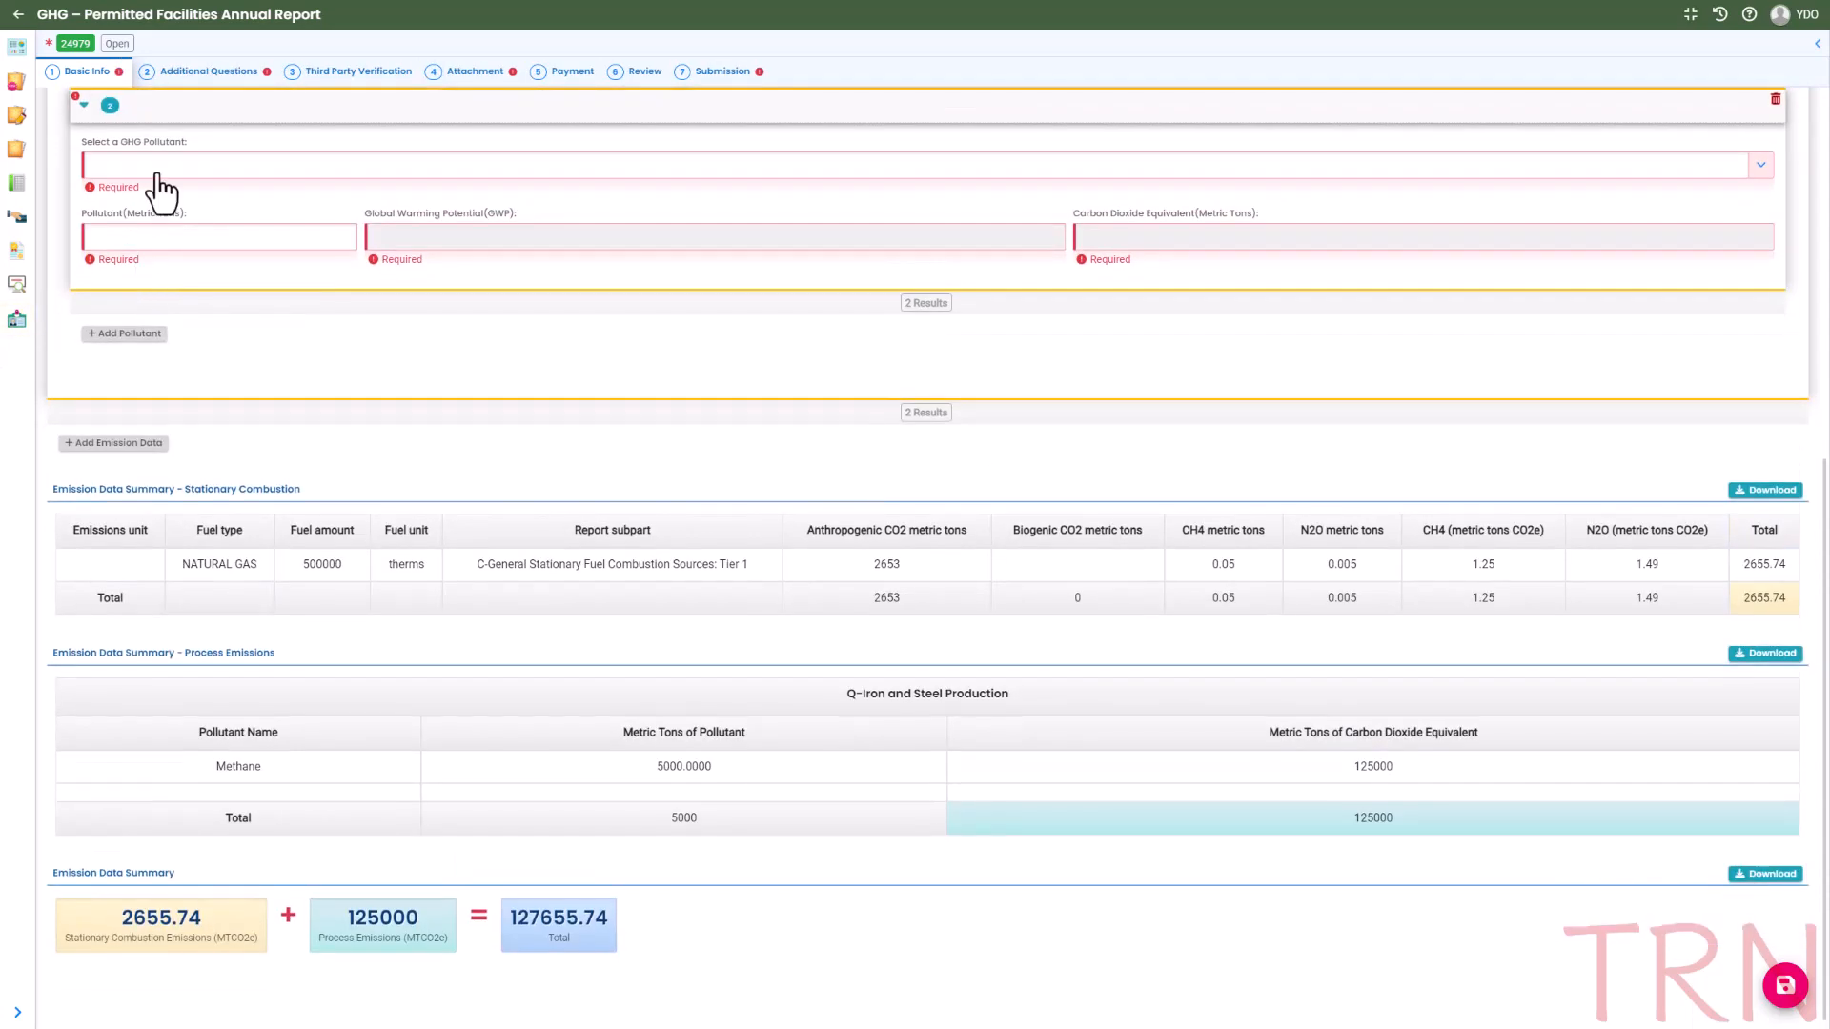
click(158, 172)
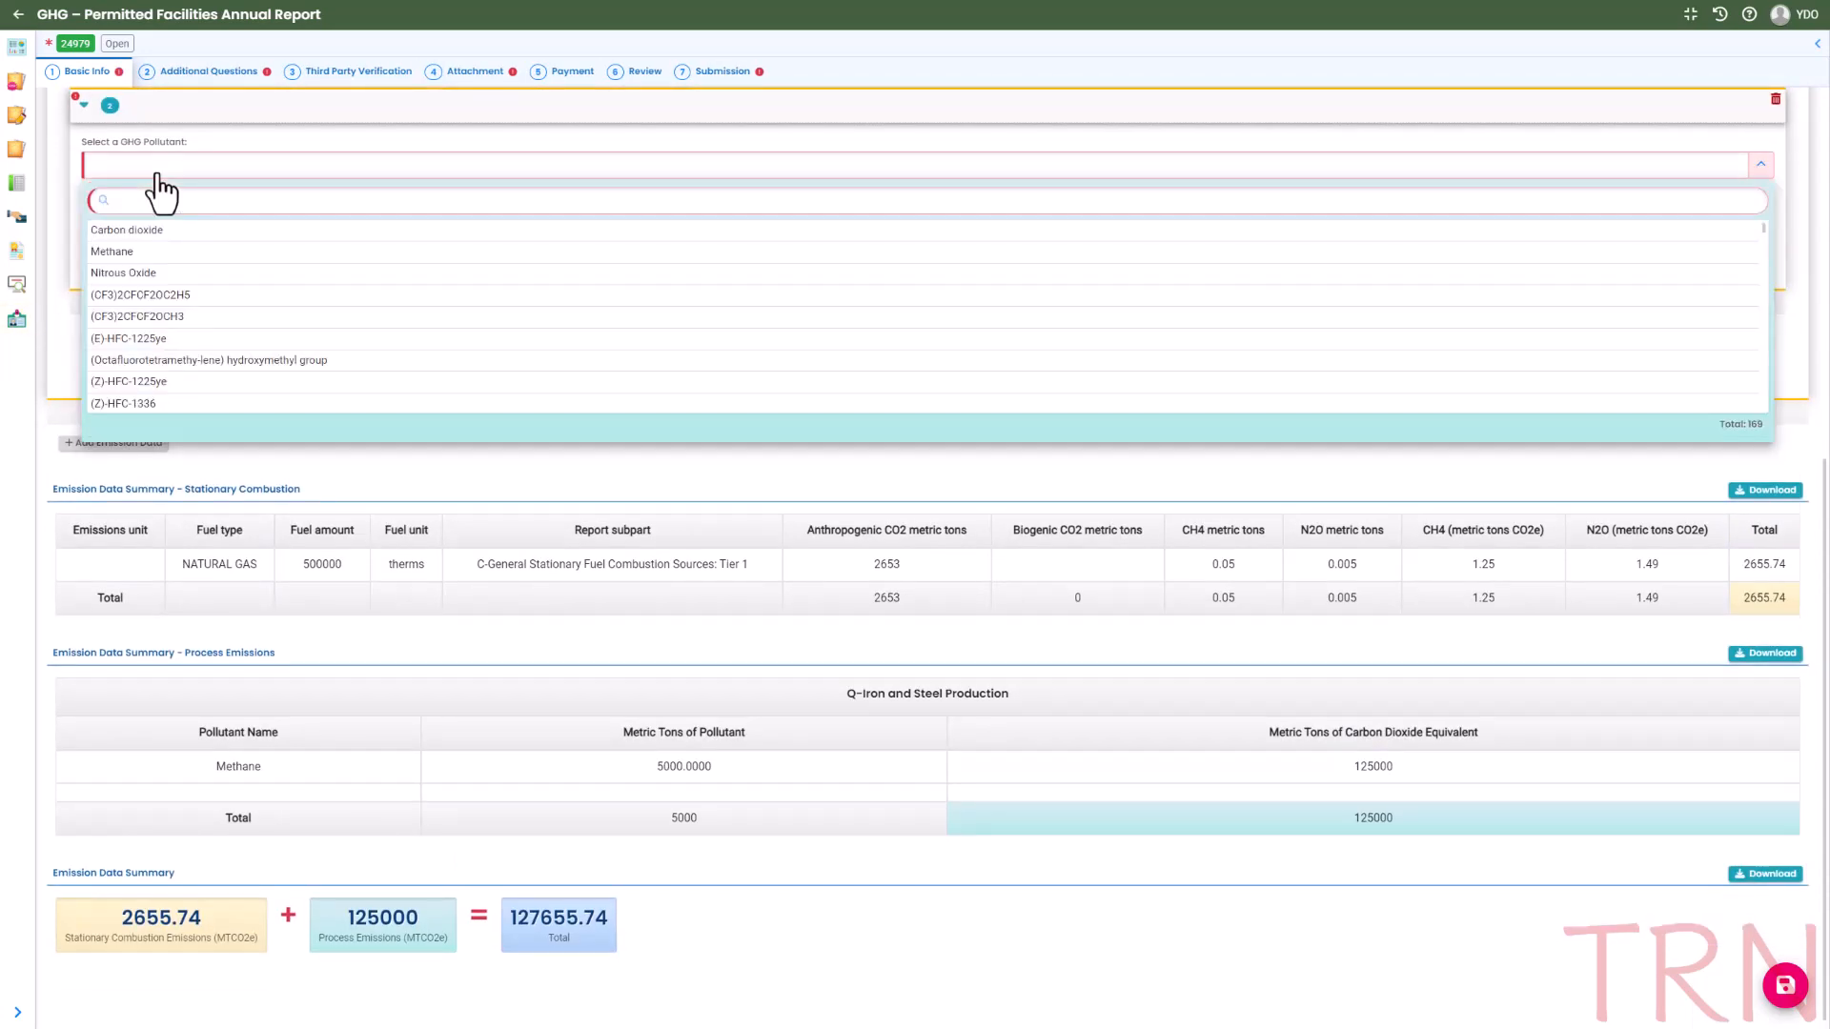
click(155, 234)
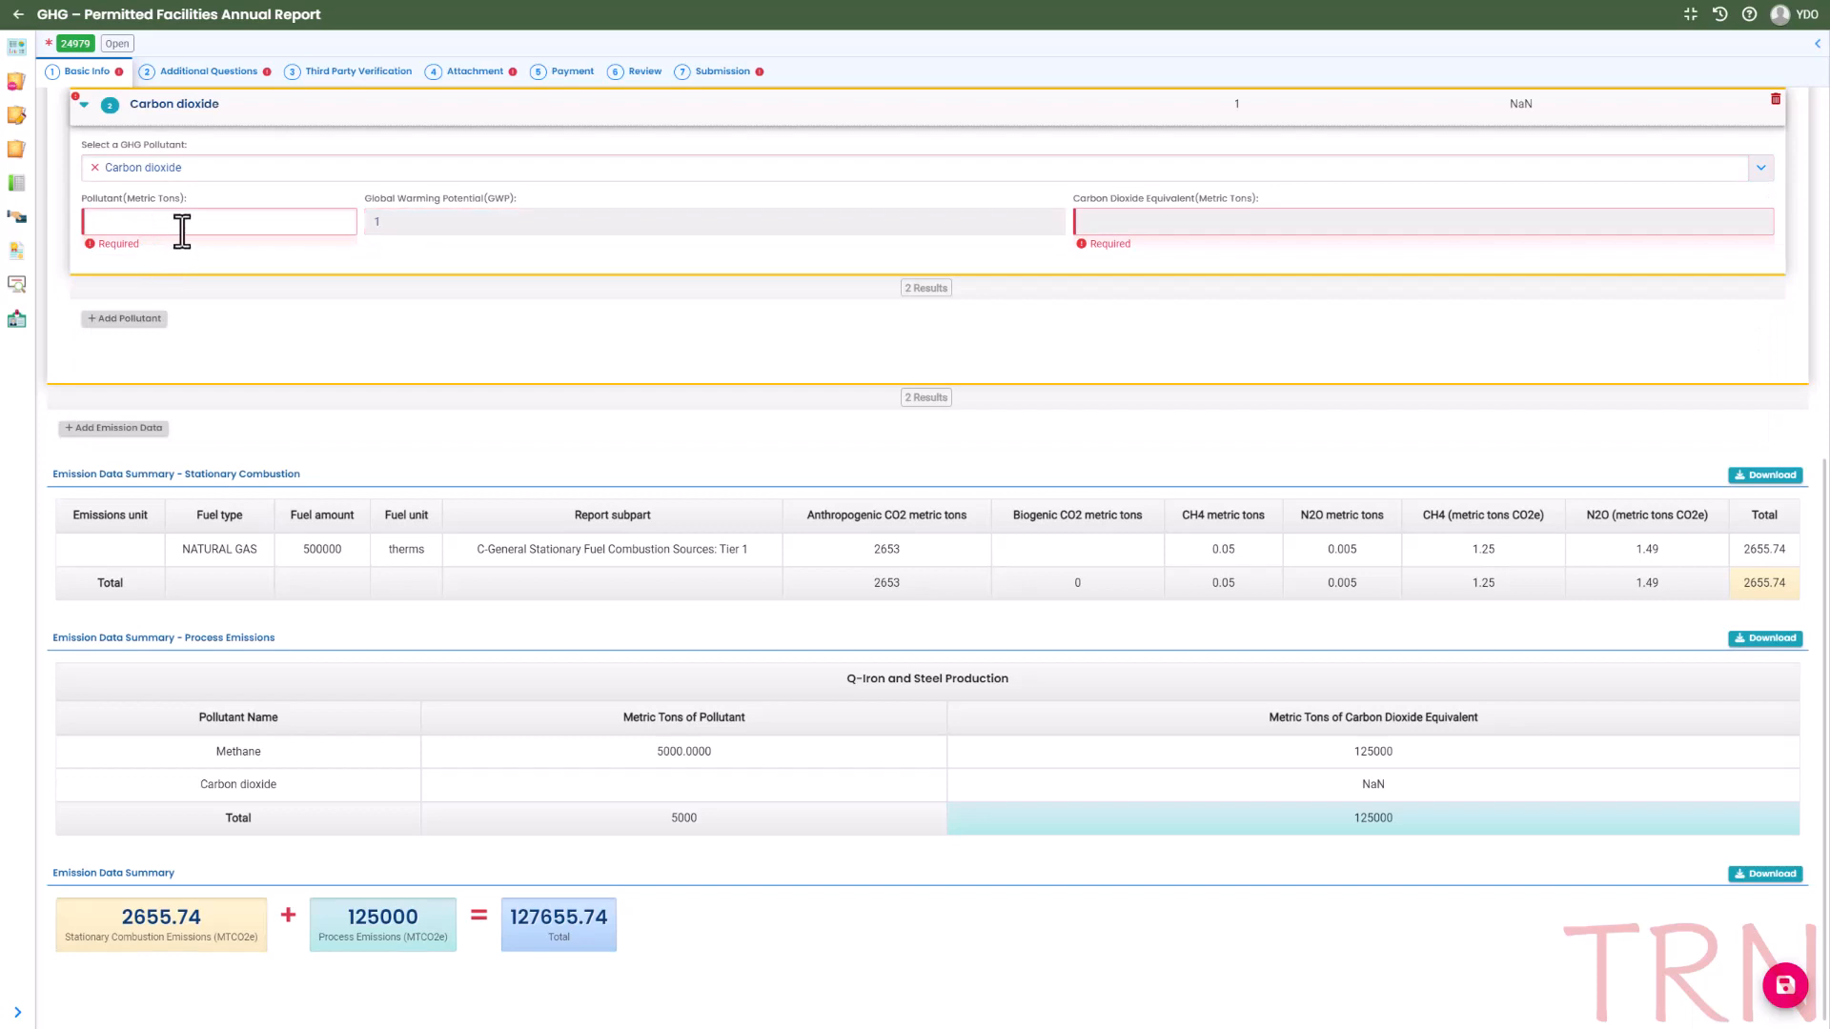
click(181, 229)
text(2500)
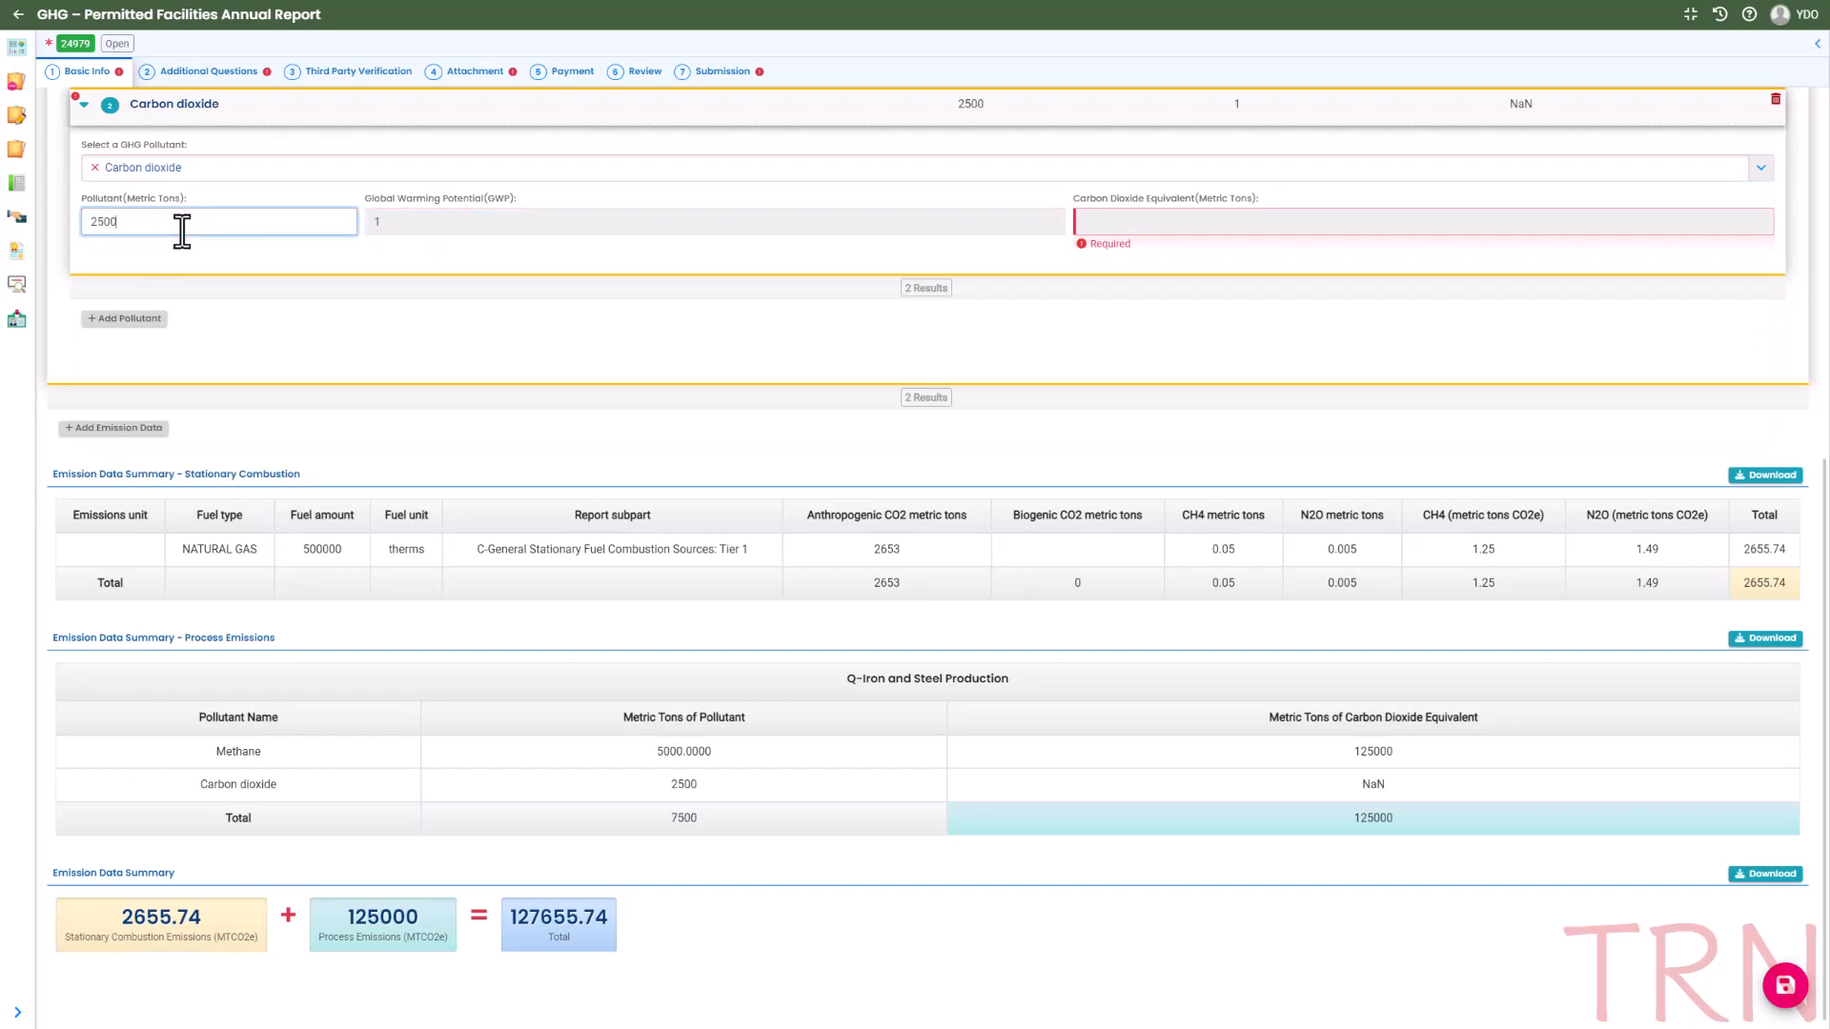
click(324, 318)
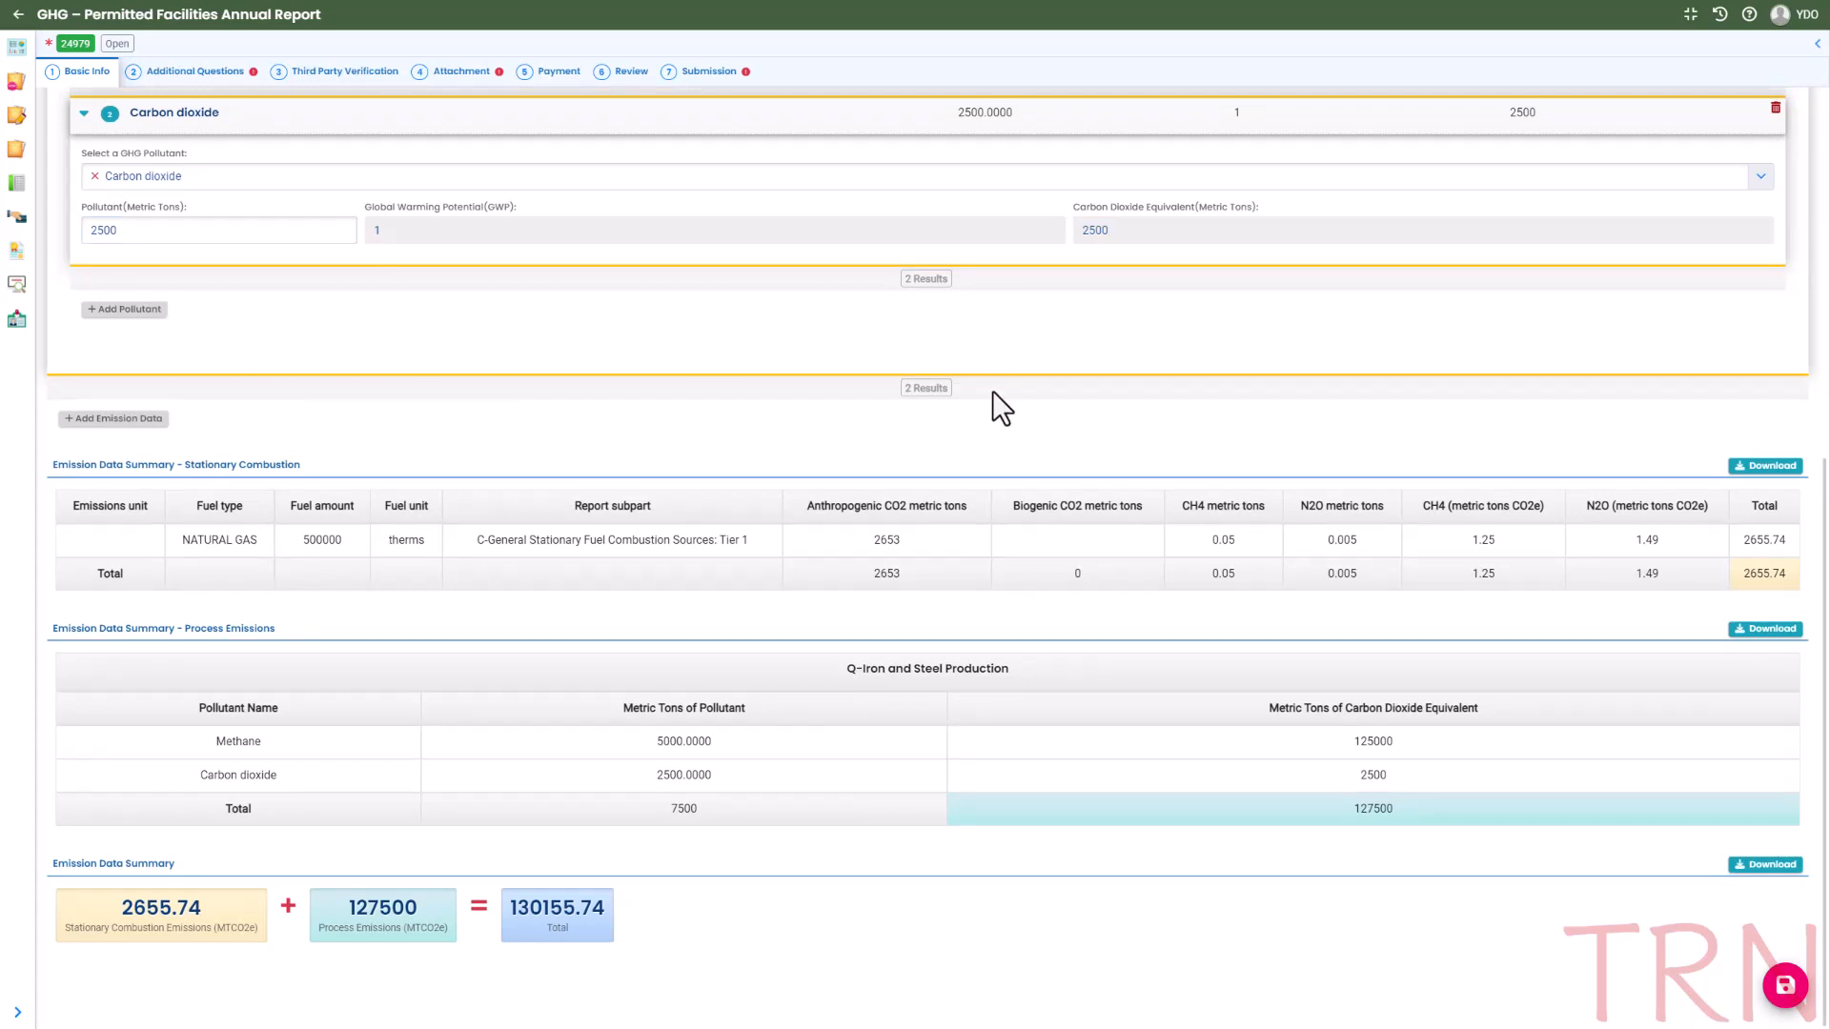
scroll(970, 374, up, 3)
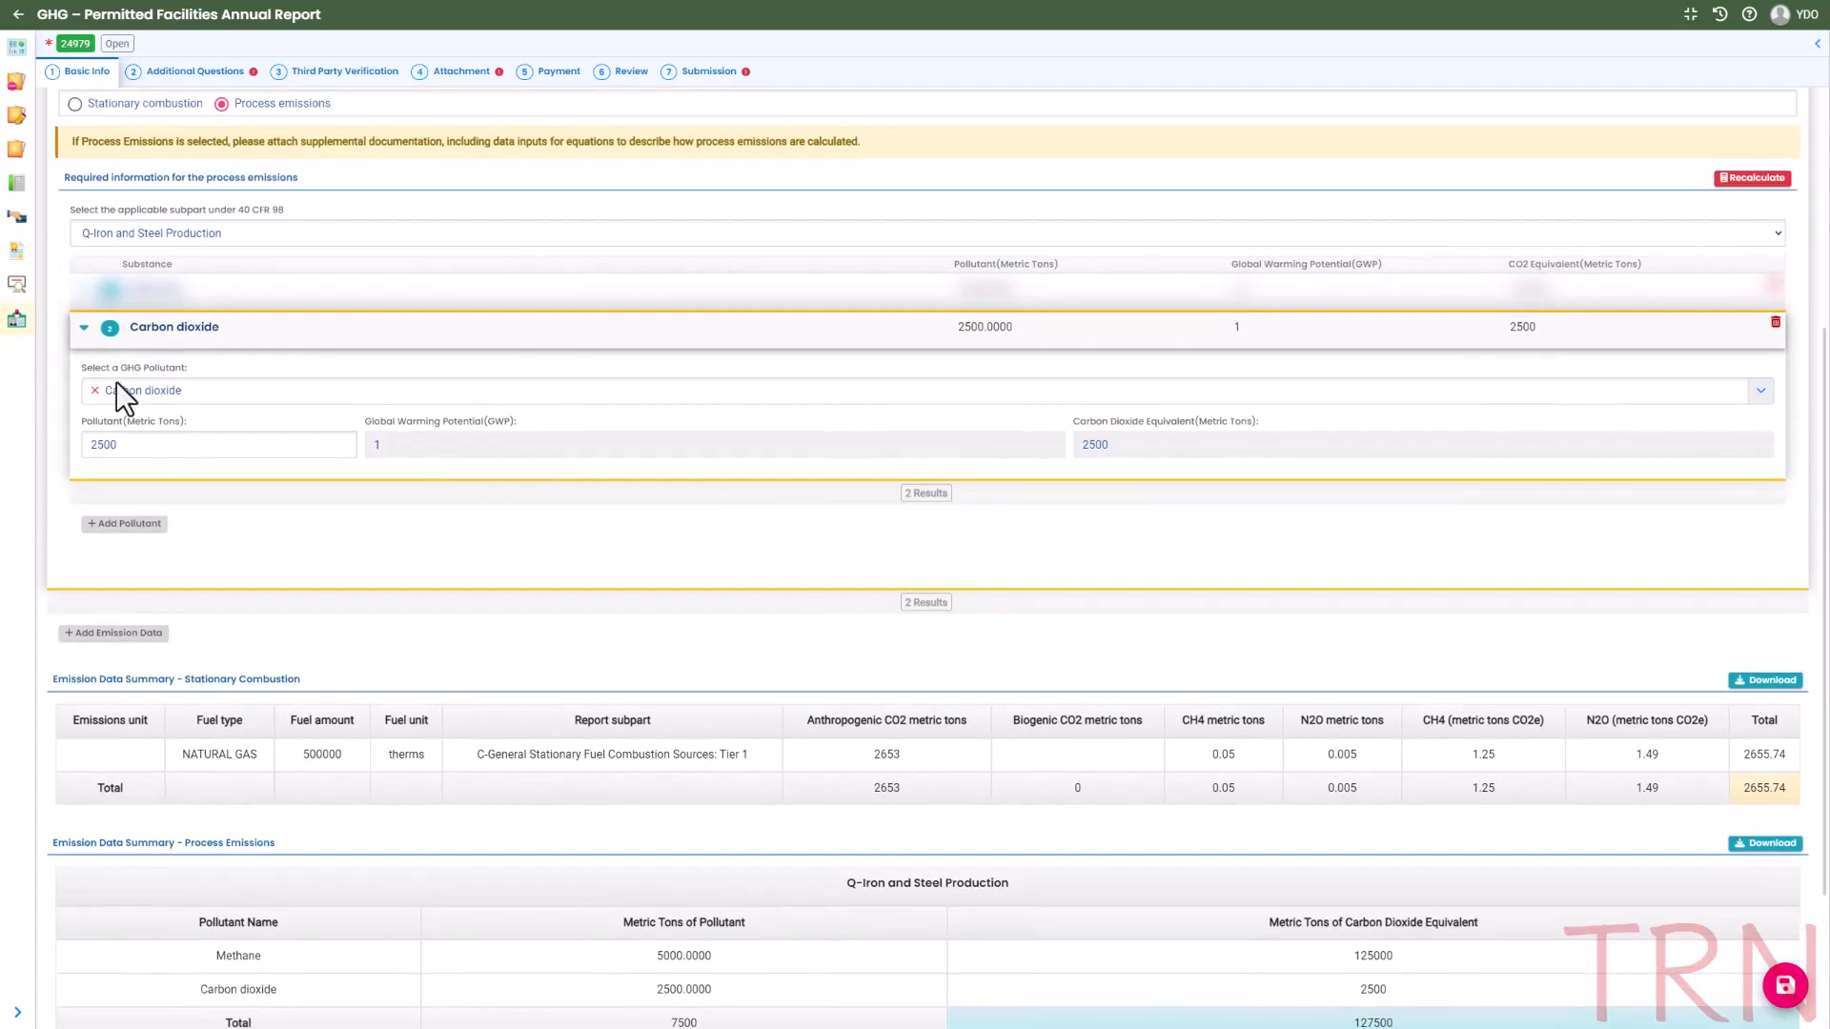
click(83, 330)
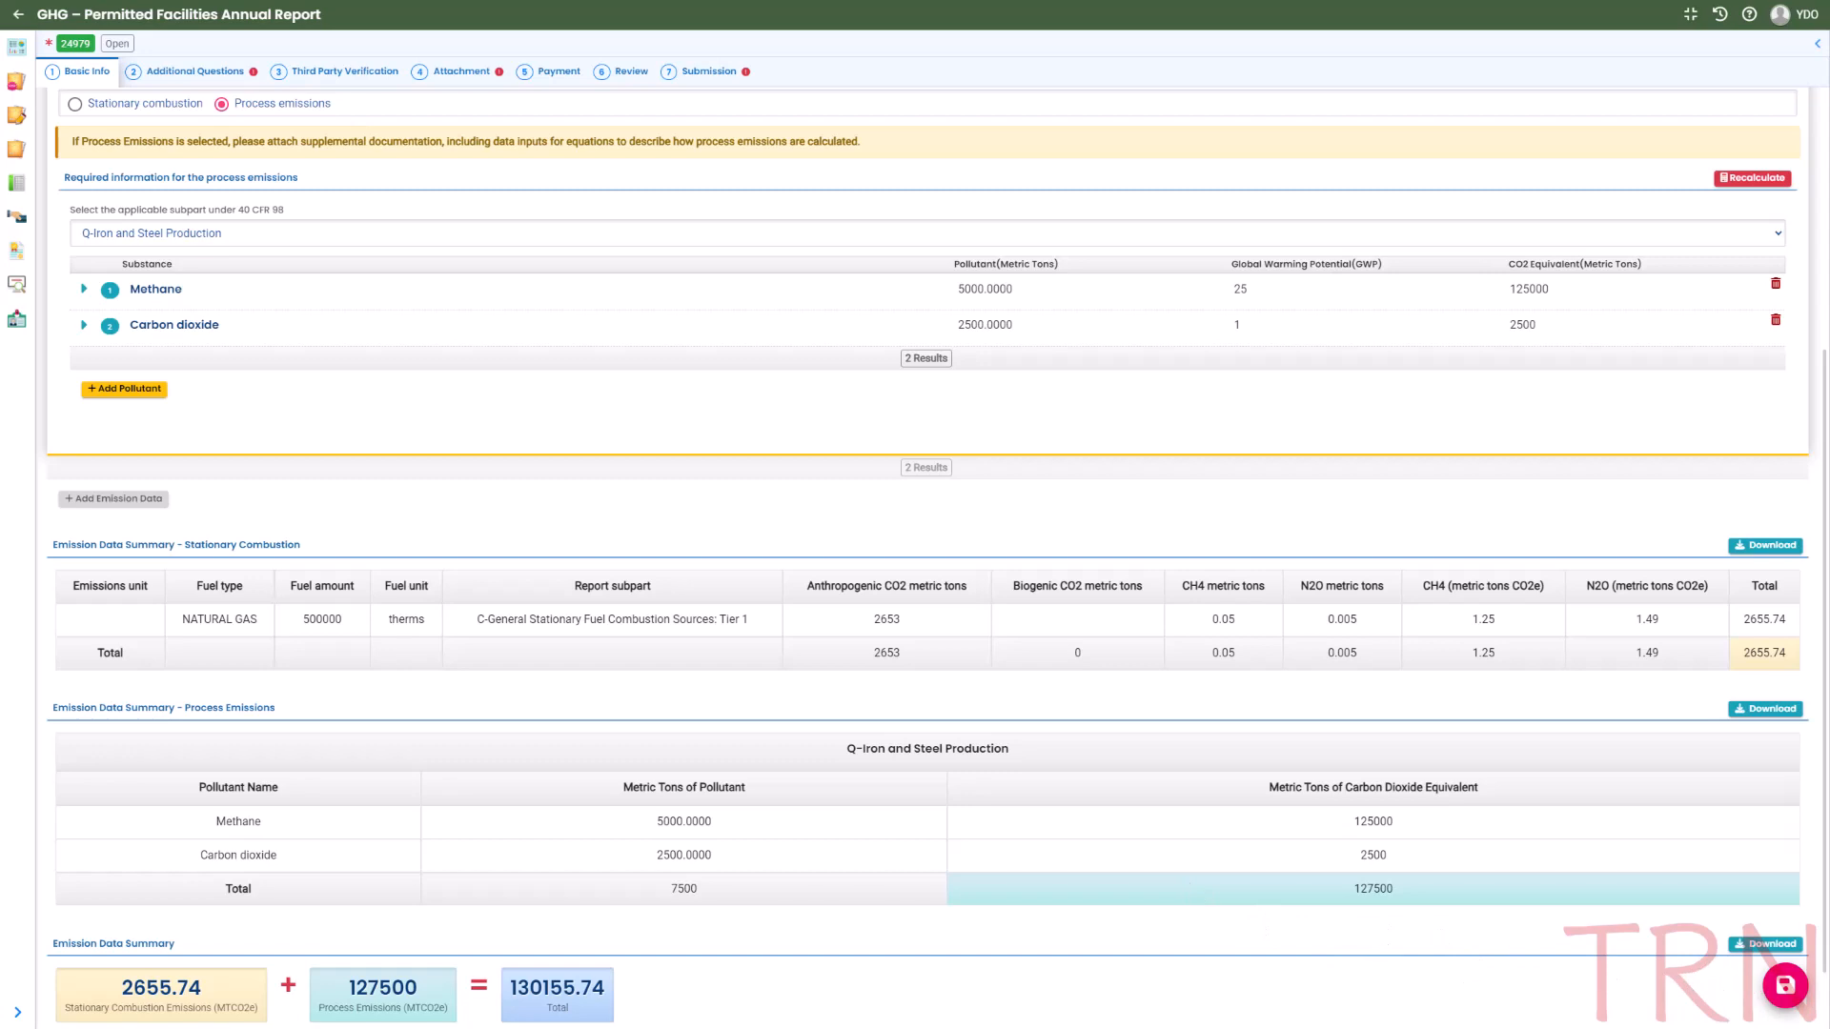
- Review the process emissions entry and the emission data summaries, and save the report
scroll(914, 572, up, 2)
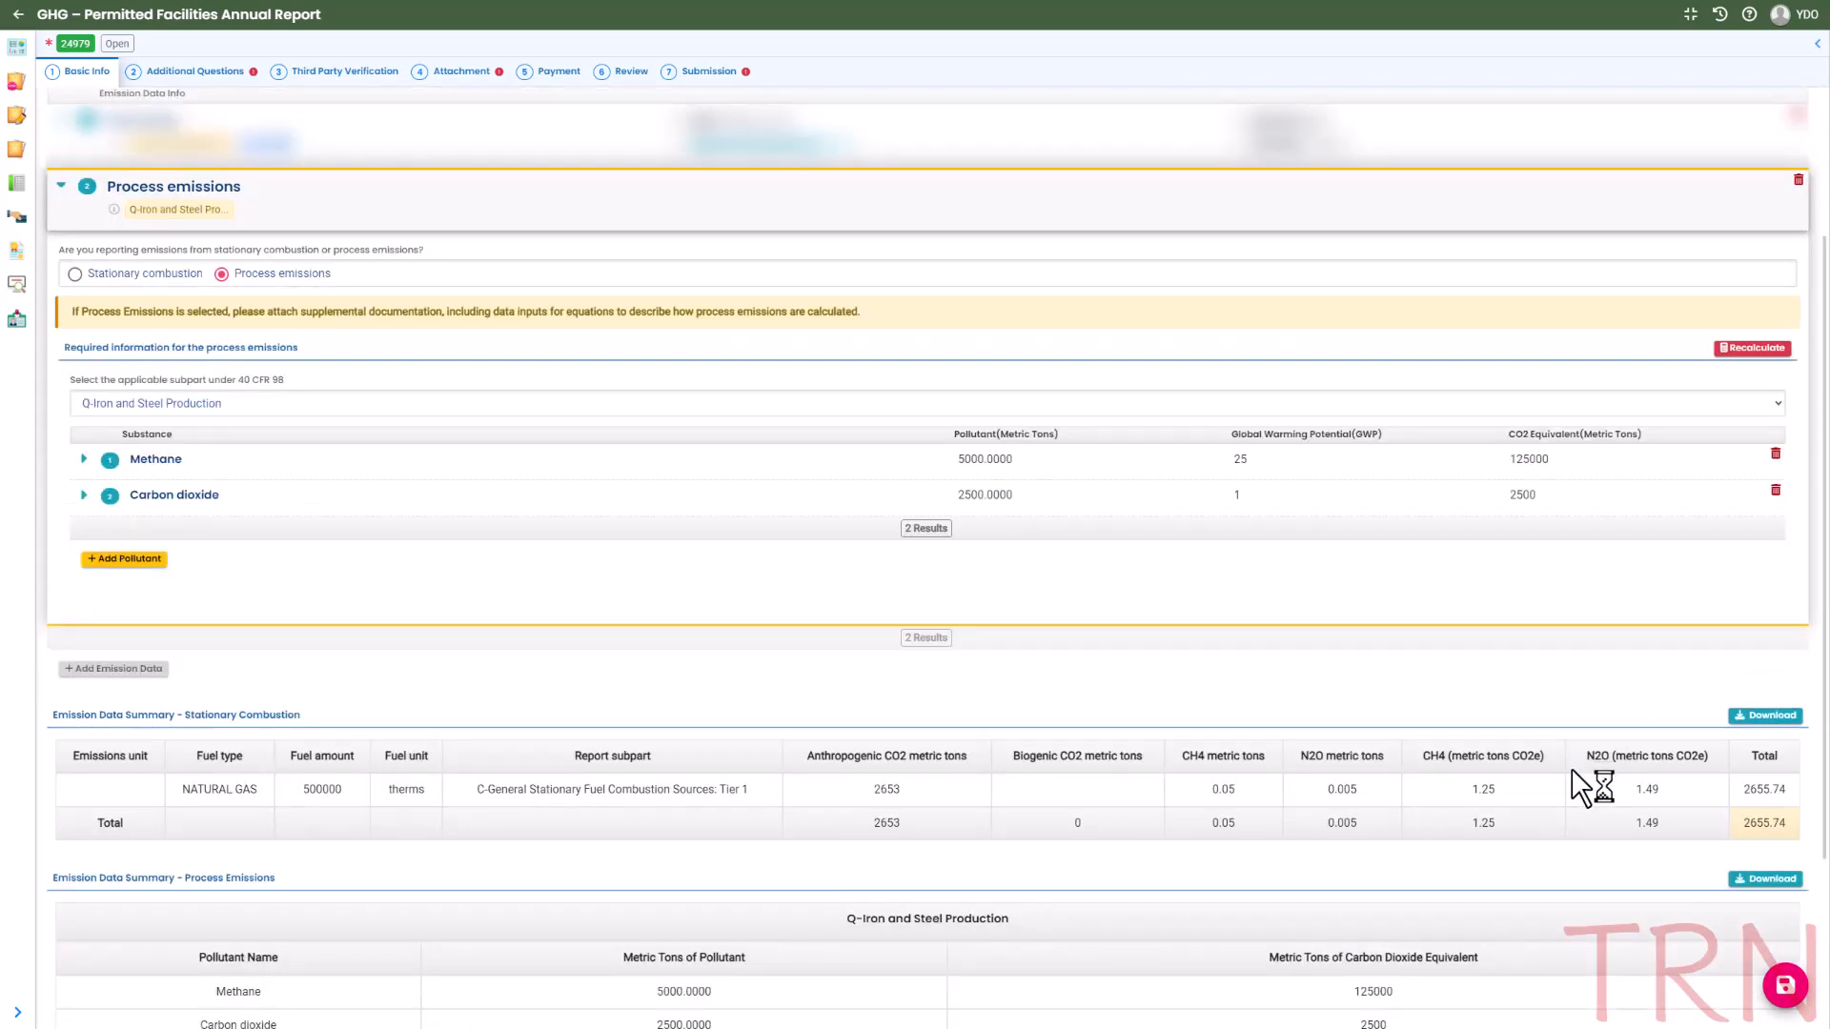
scroll(1574, 772, down, 3)
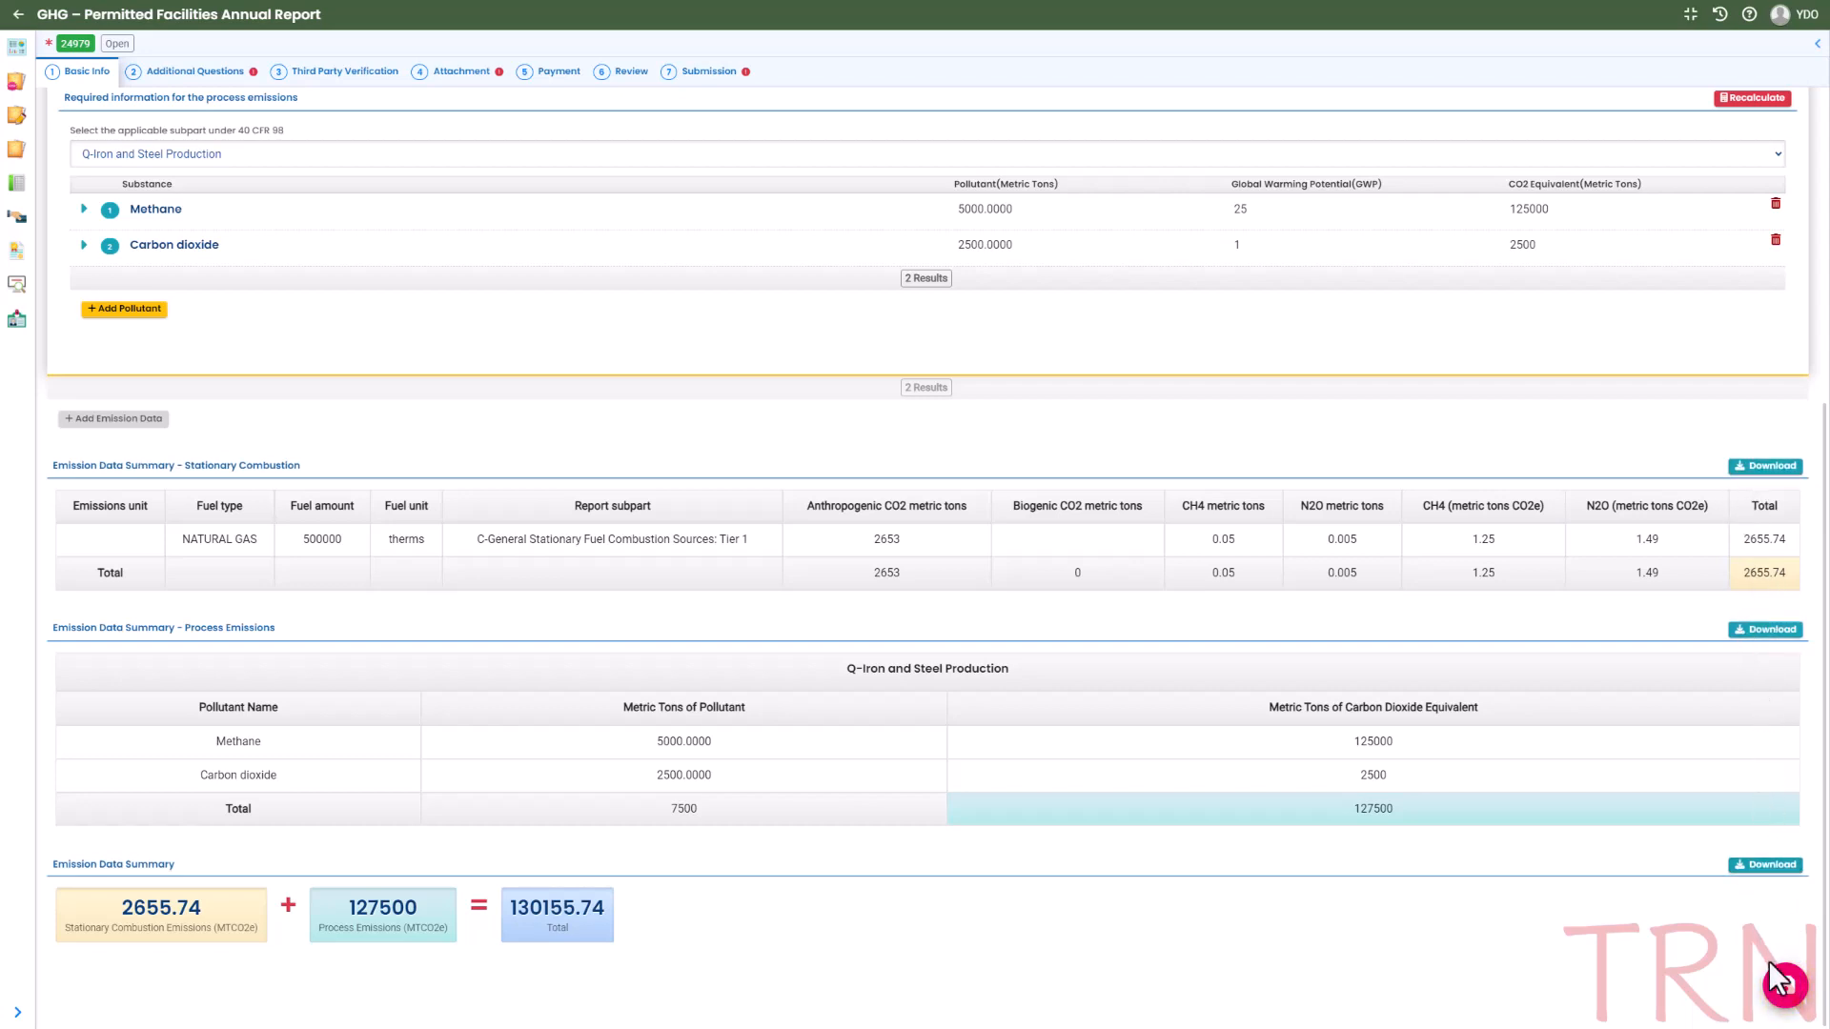
click(1775, 994)
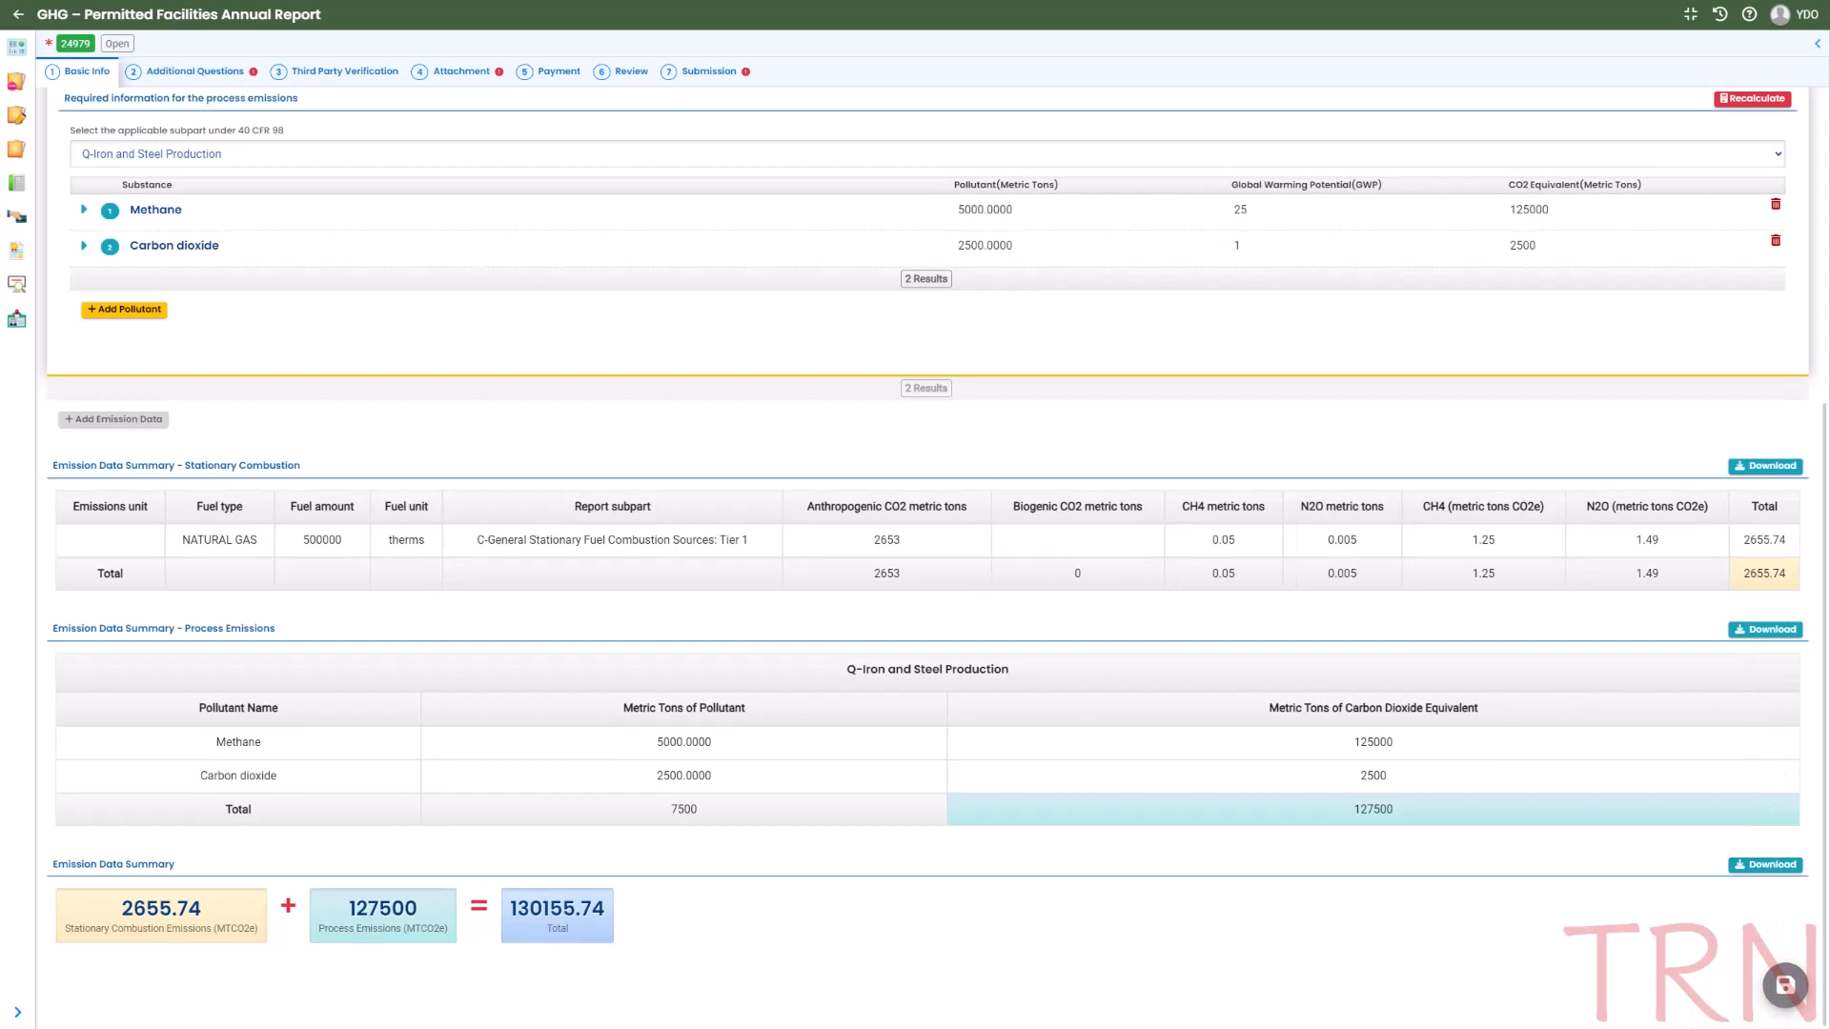
- In the additional questions, report that the facility combusted natural gas, with 4000 mmBtu received and 3500 mmBtu combusted
click(204, 76)
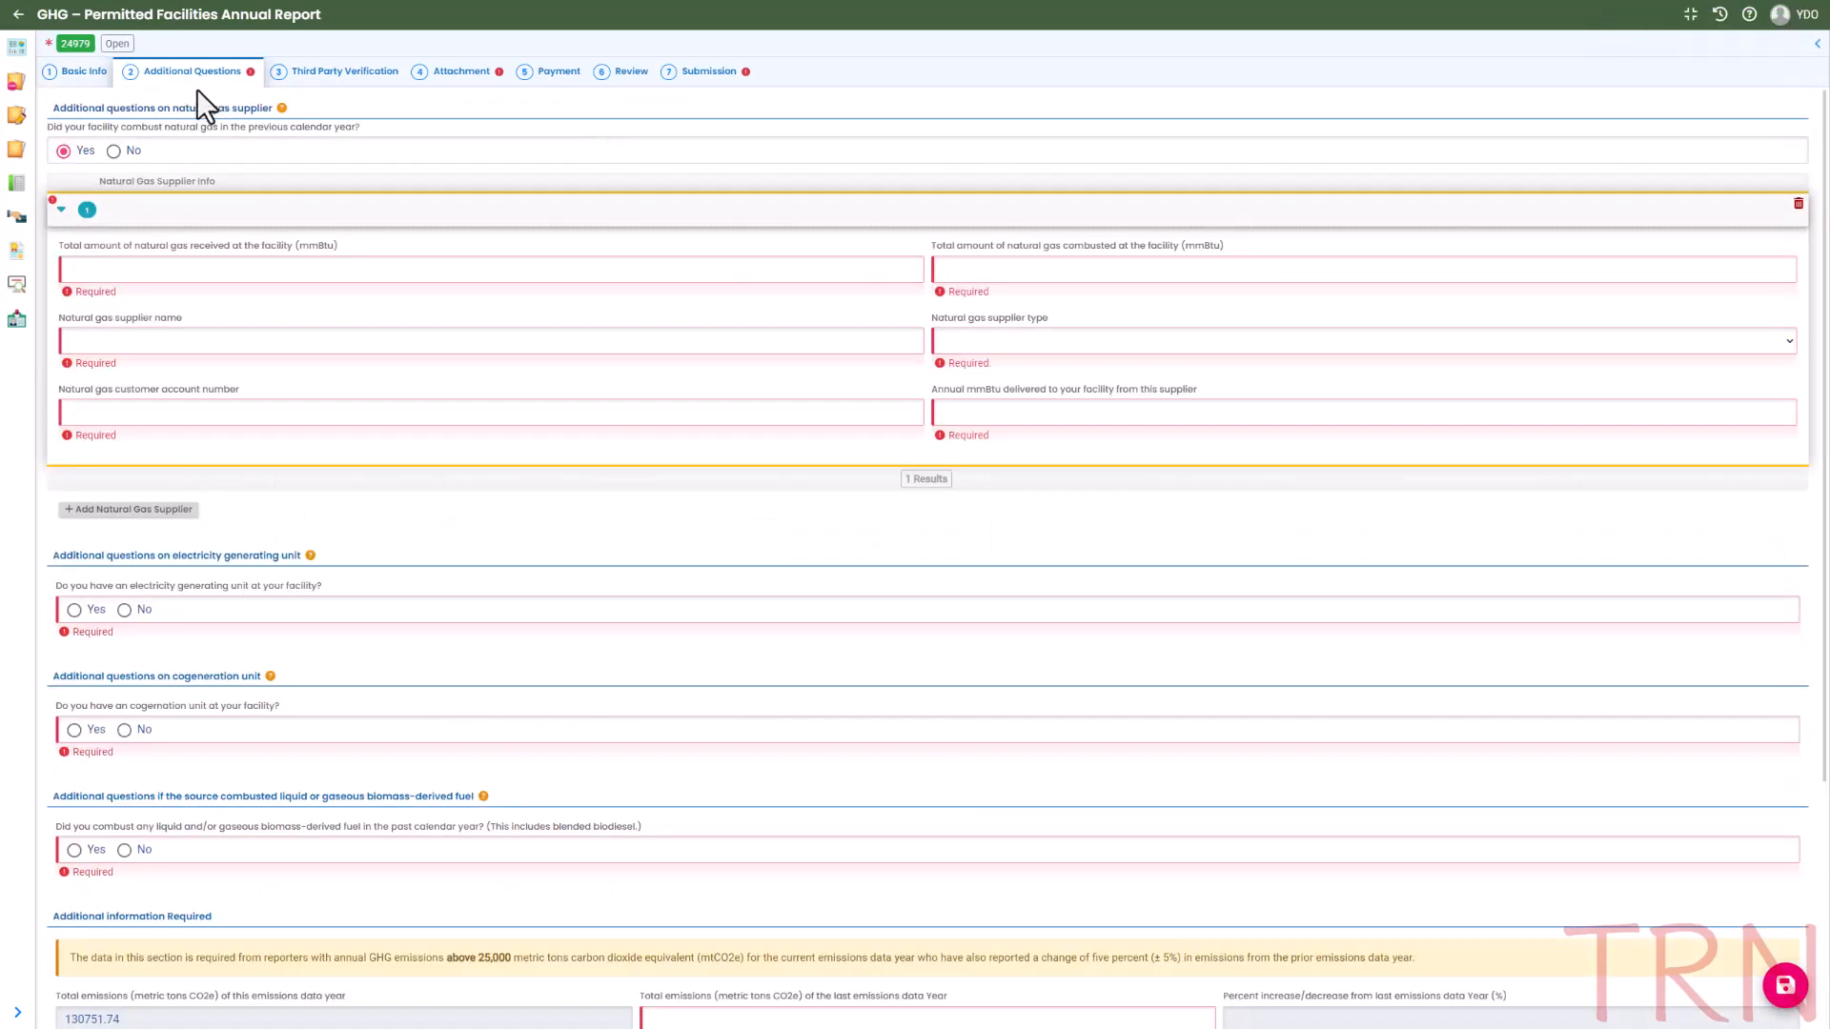
click(114, 150)
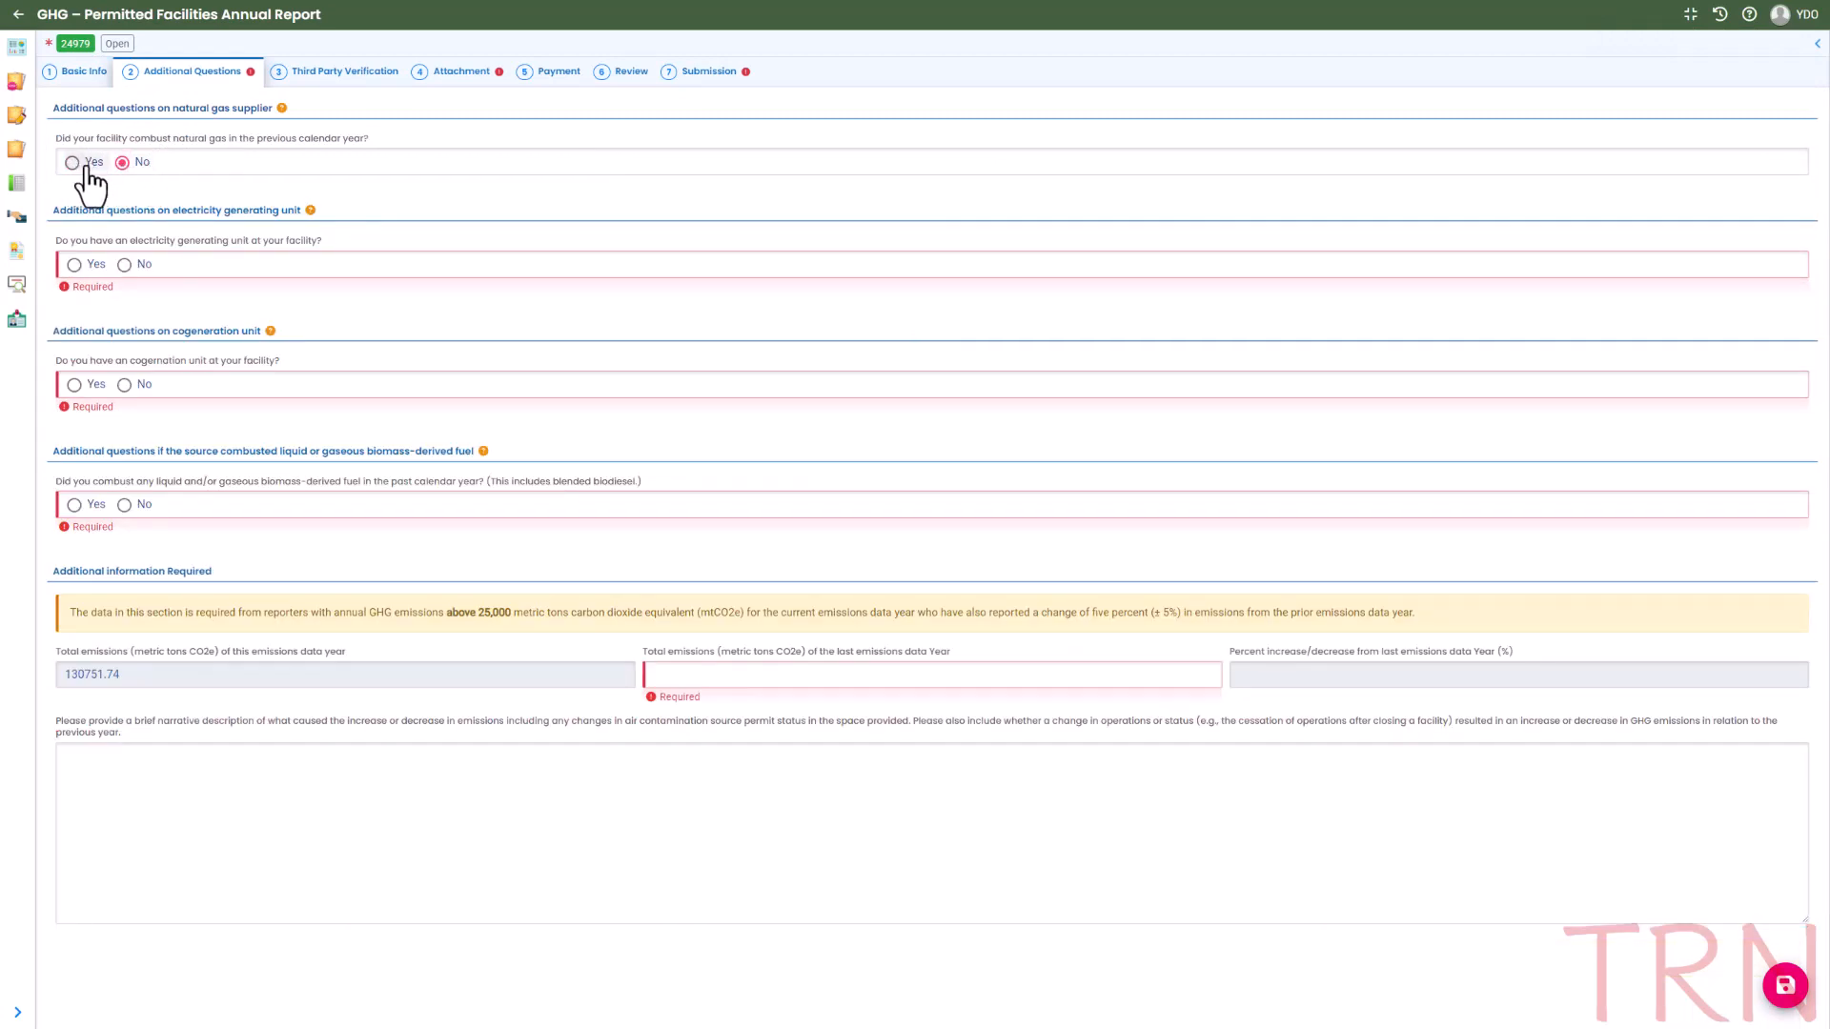
click(87, 164)
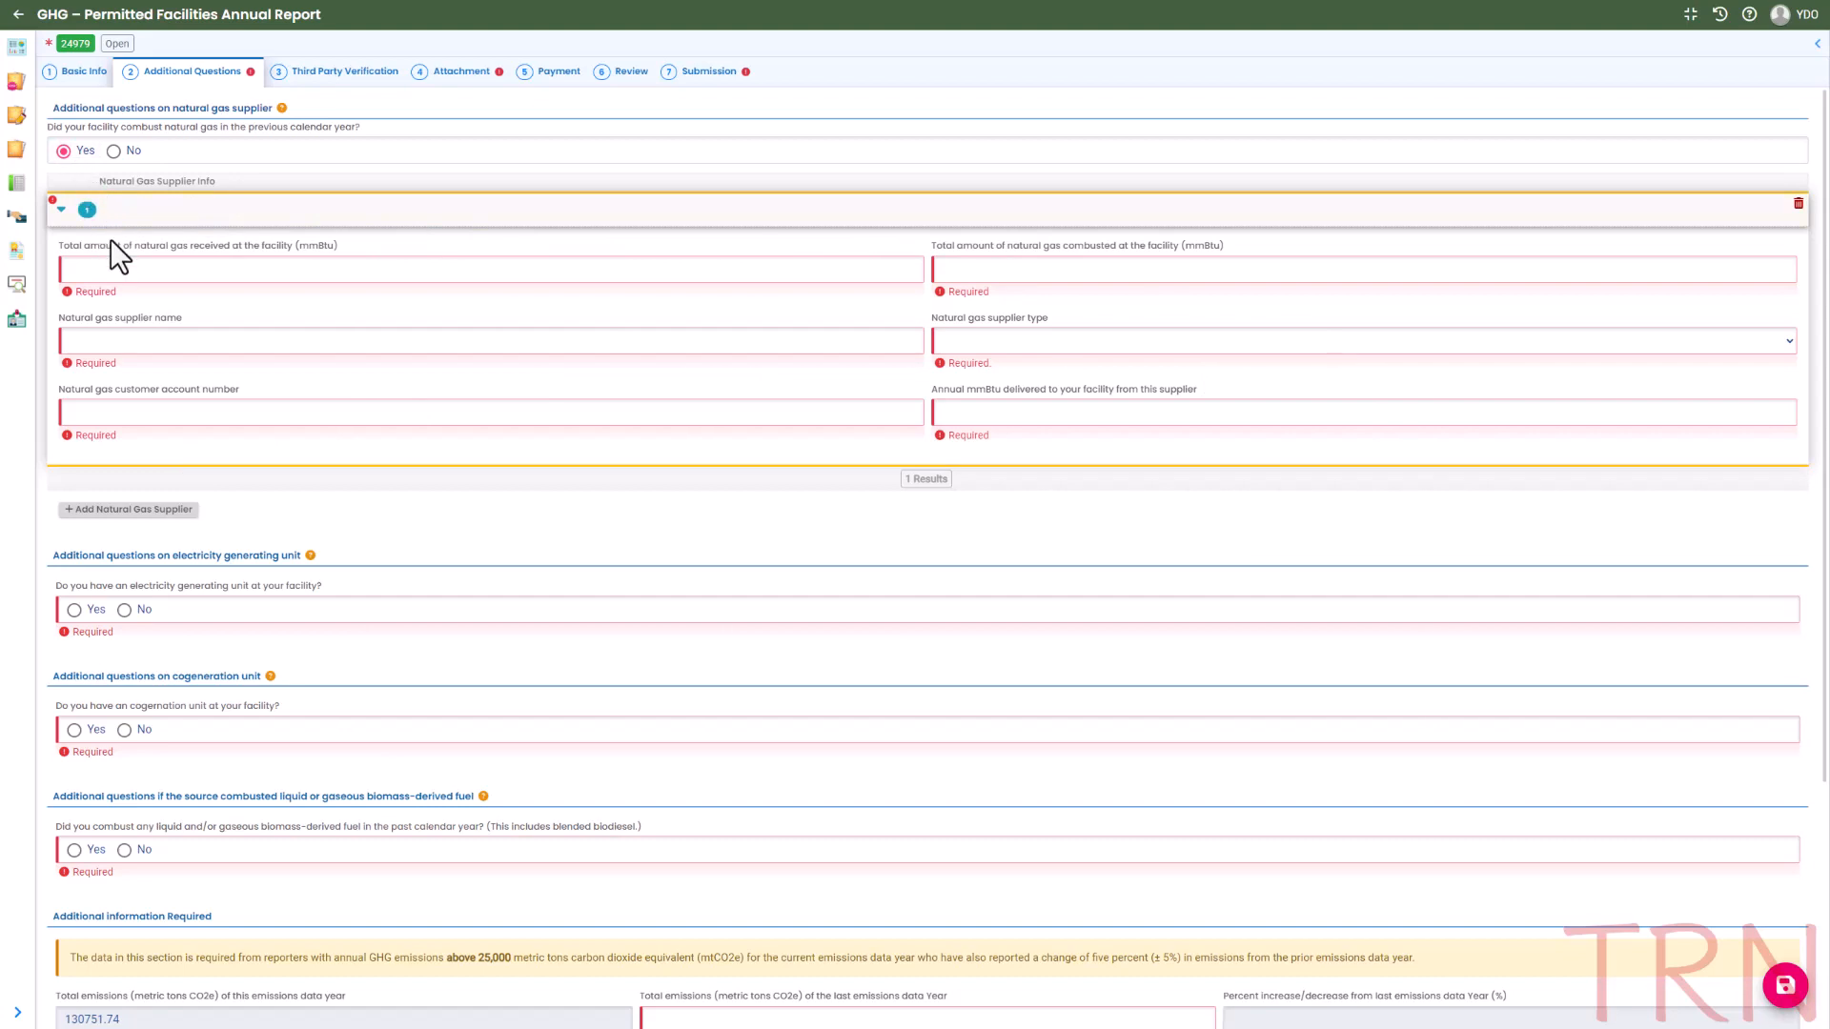
click(106, 265)
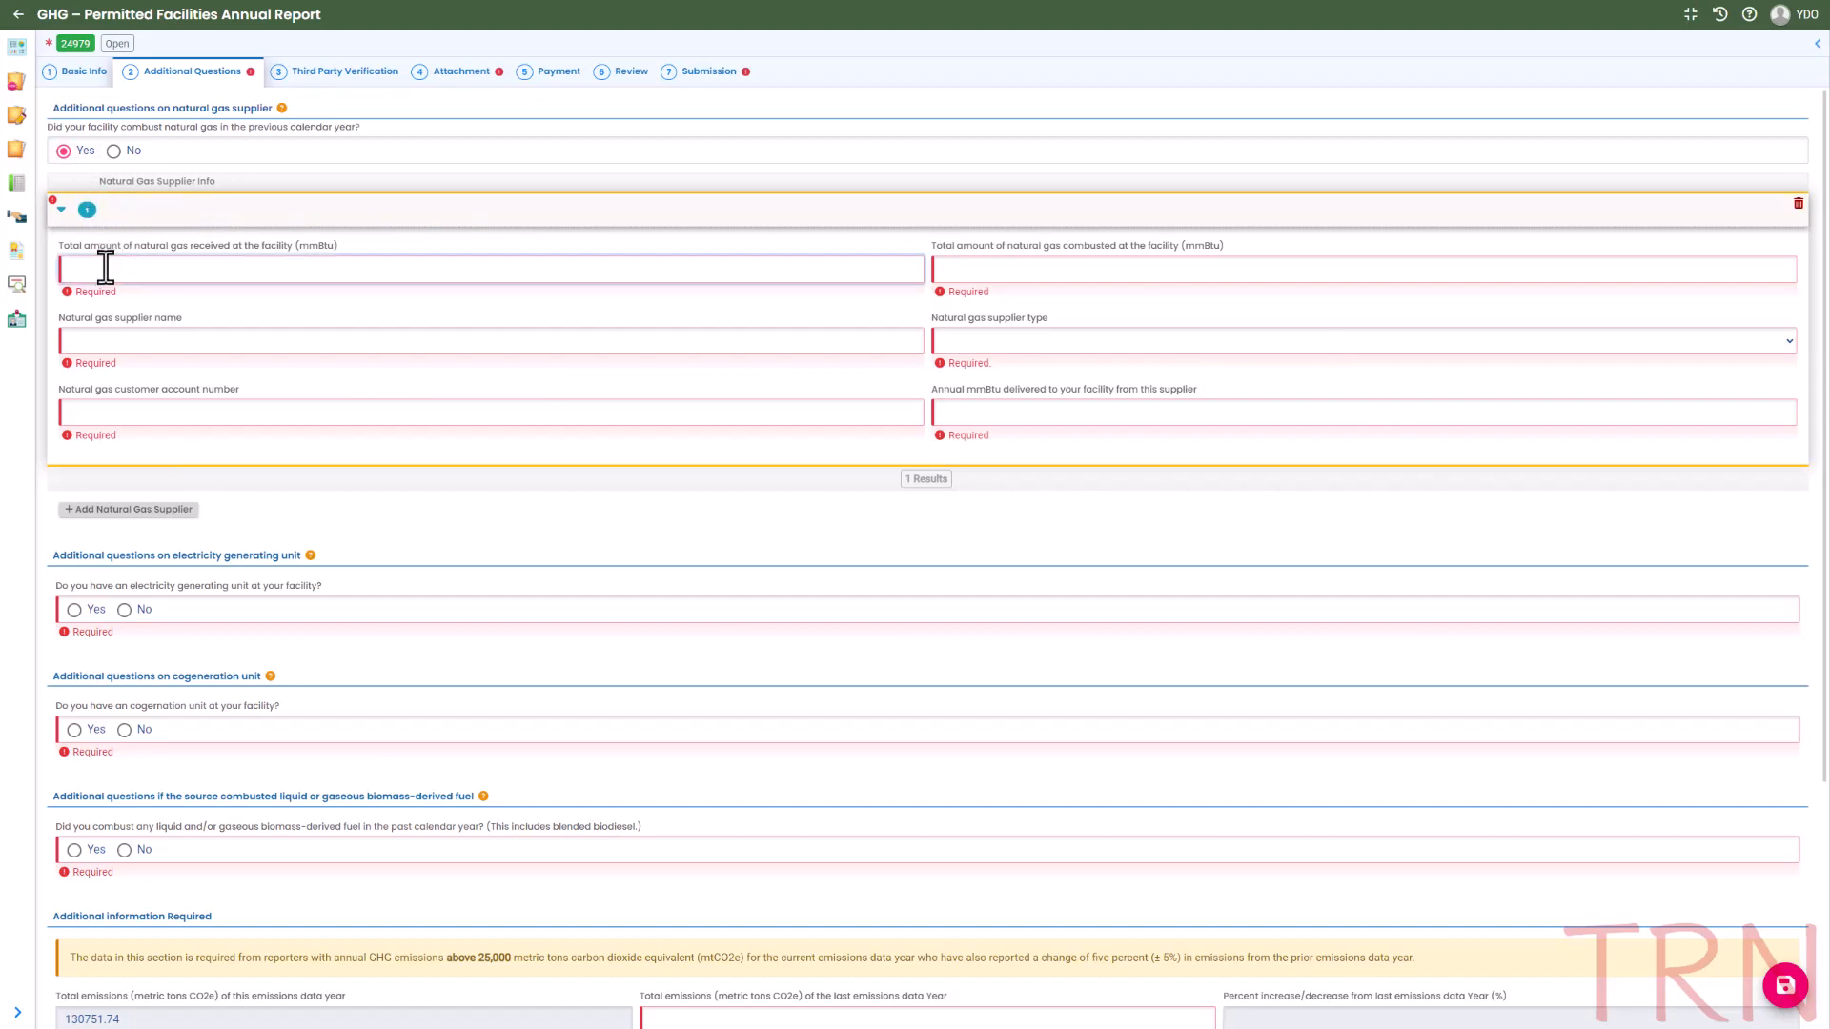
text(4000)
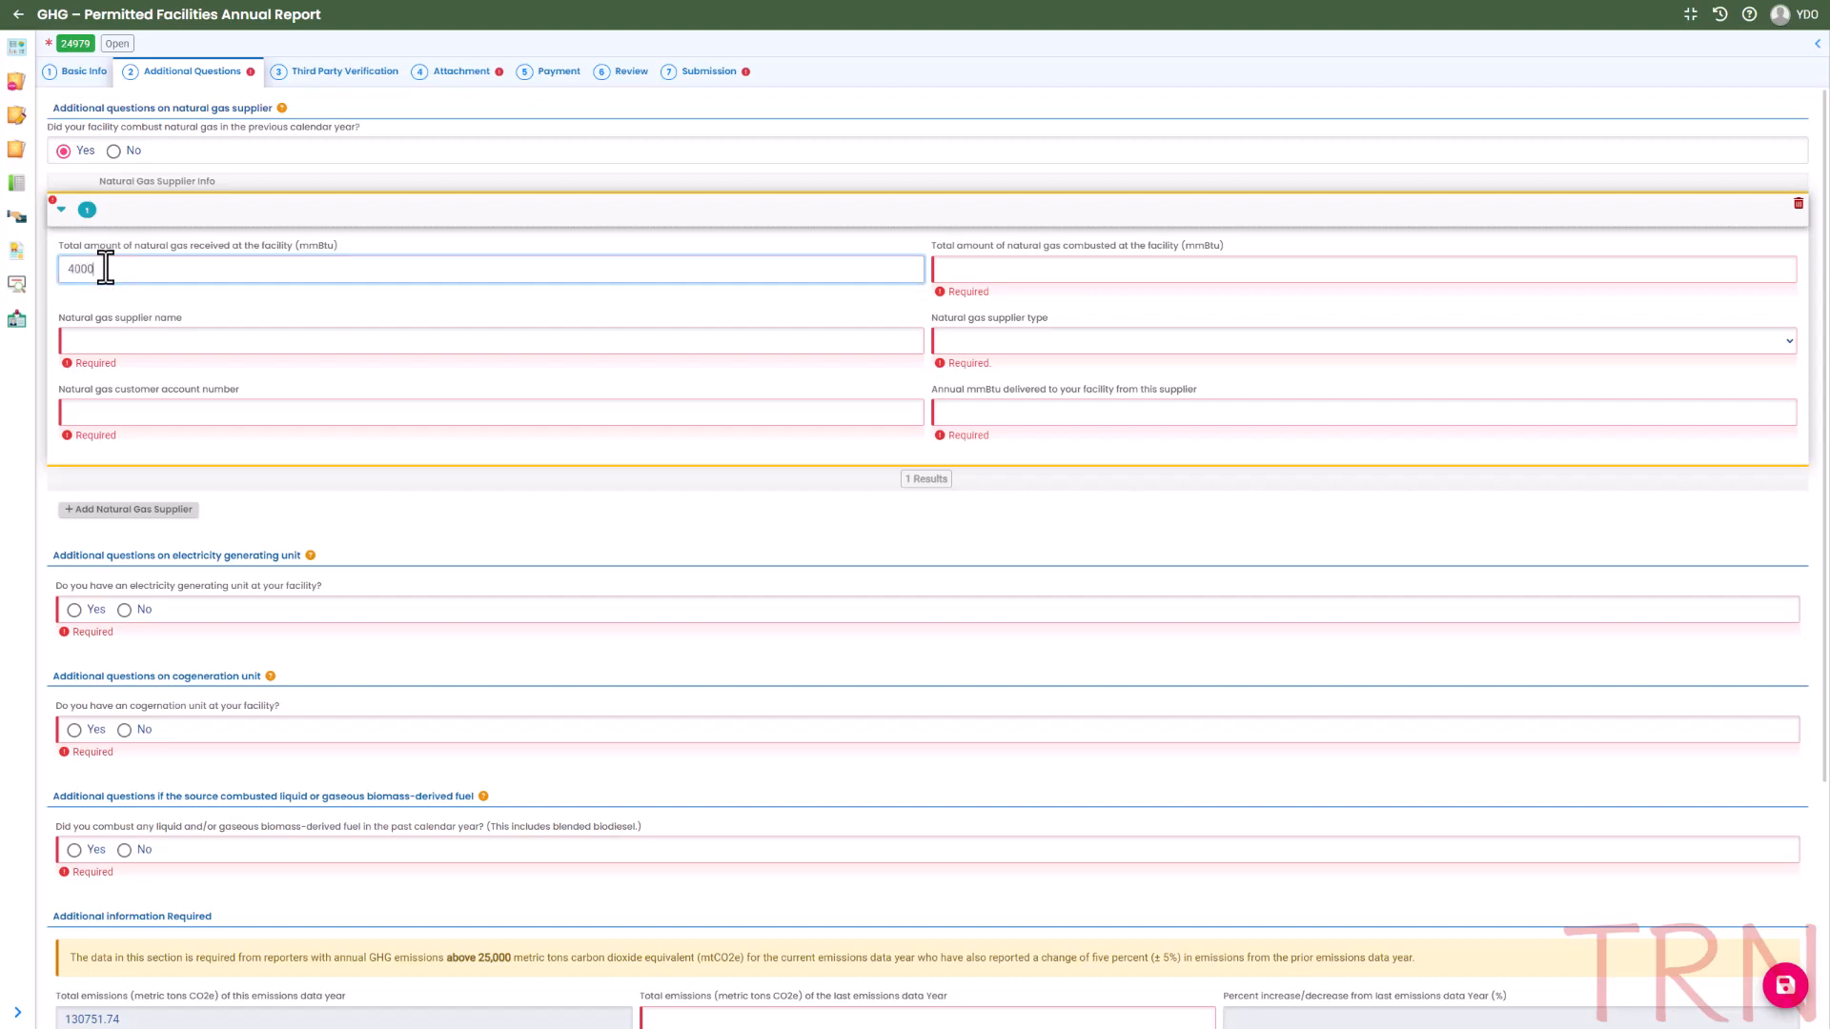
click(1004, 271)
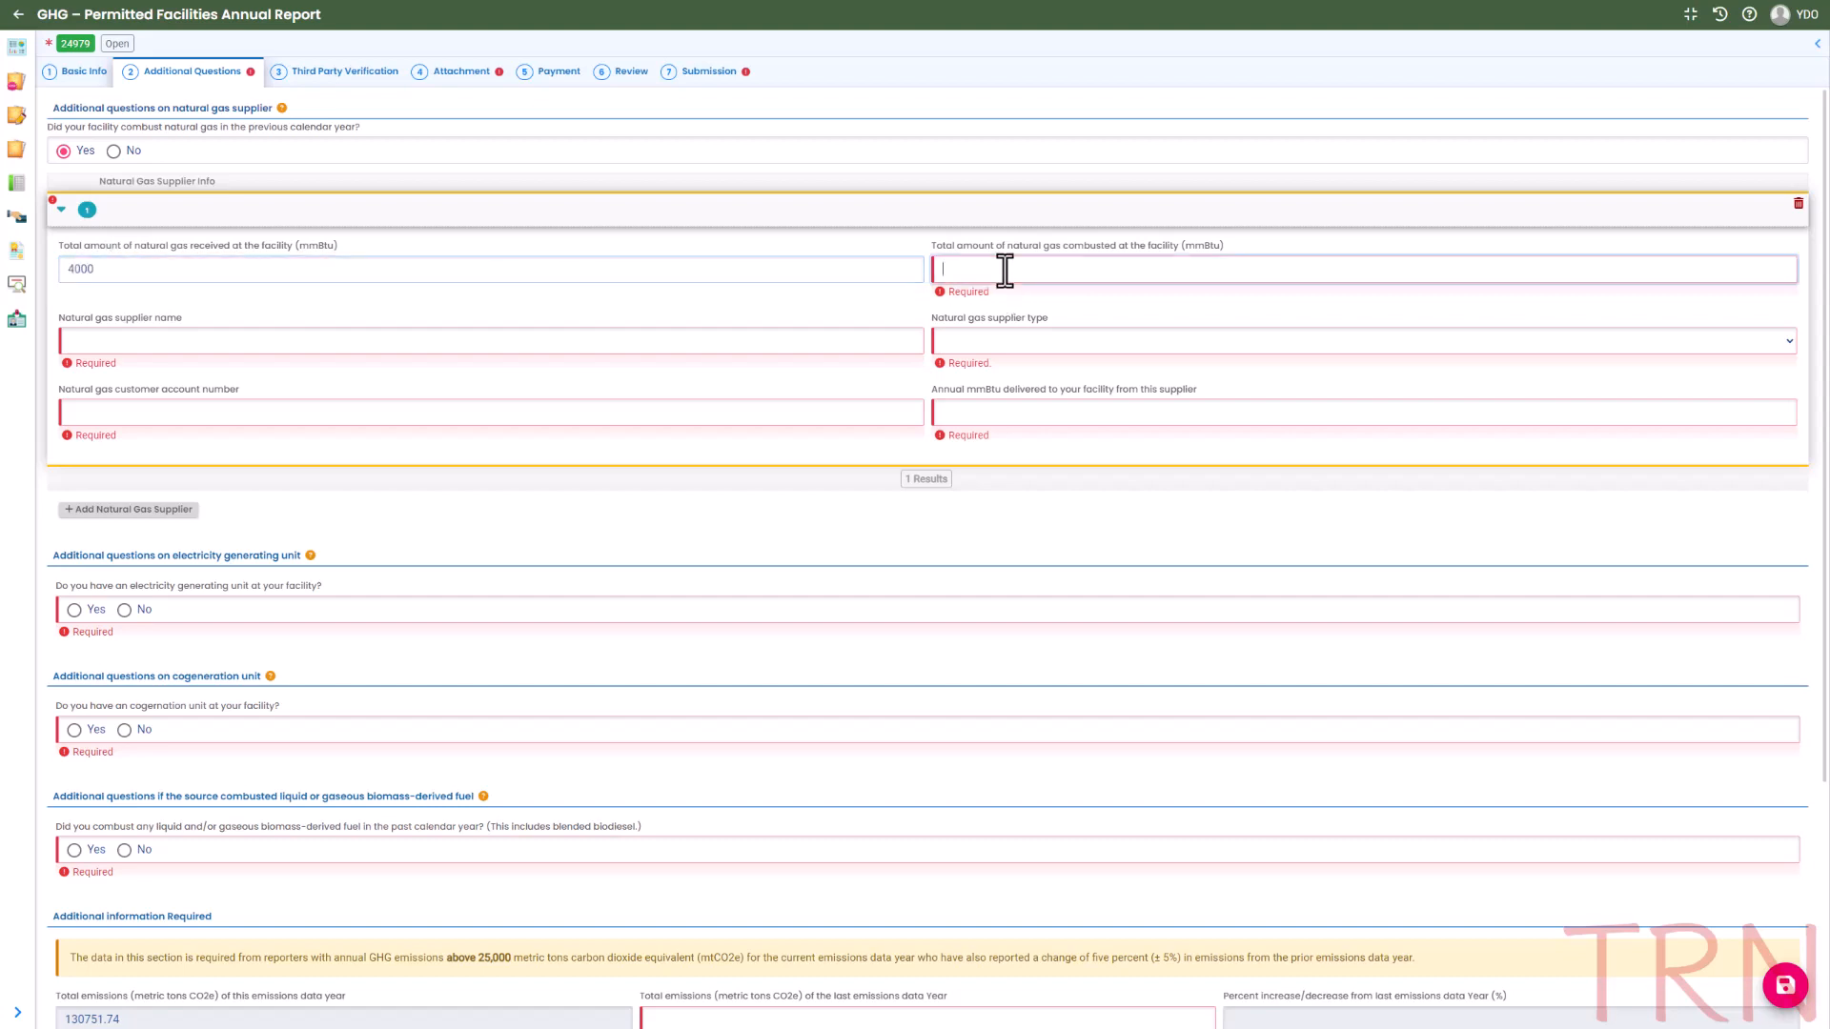
text(3500)
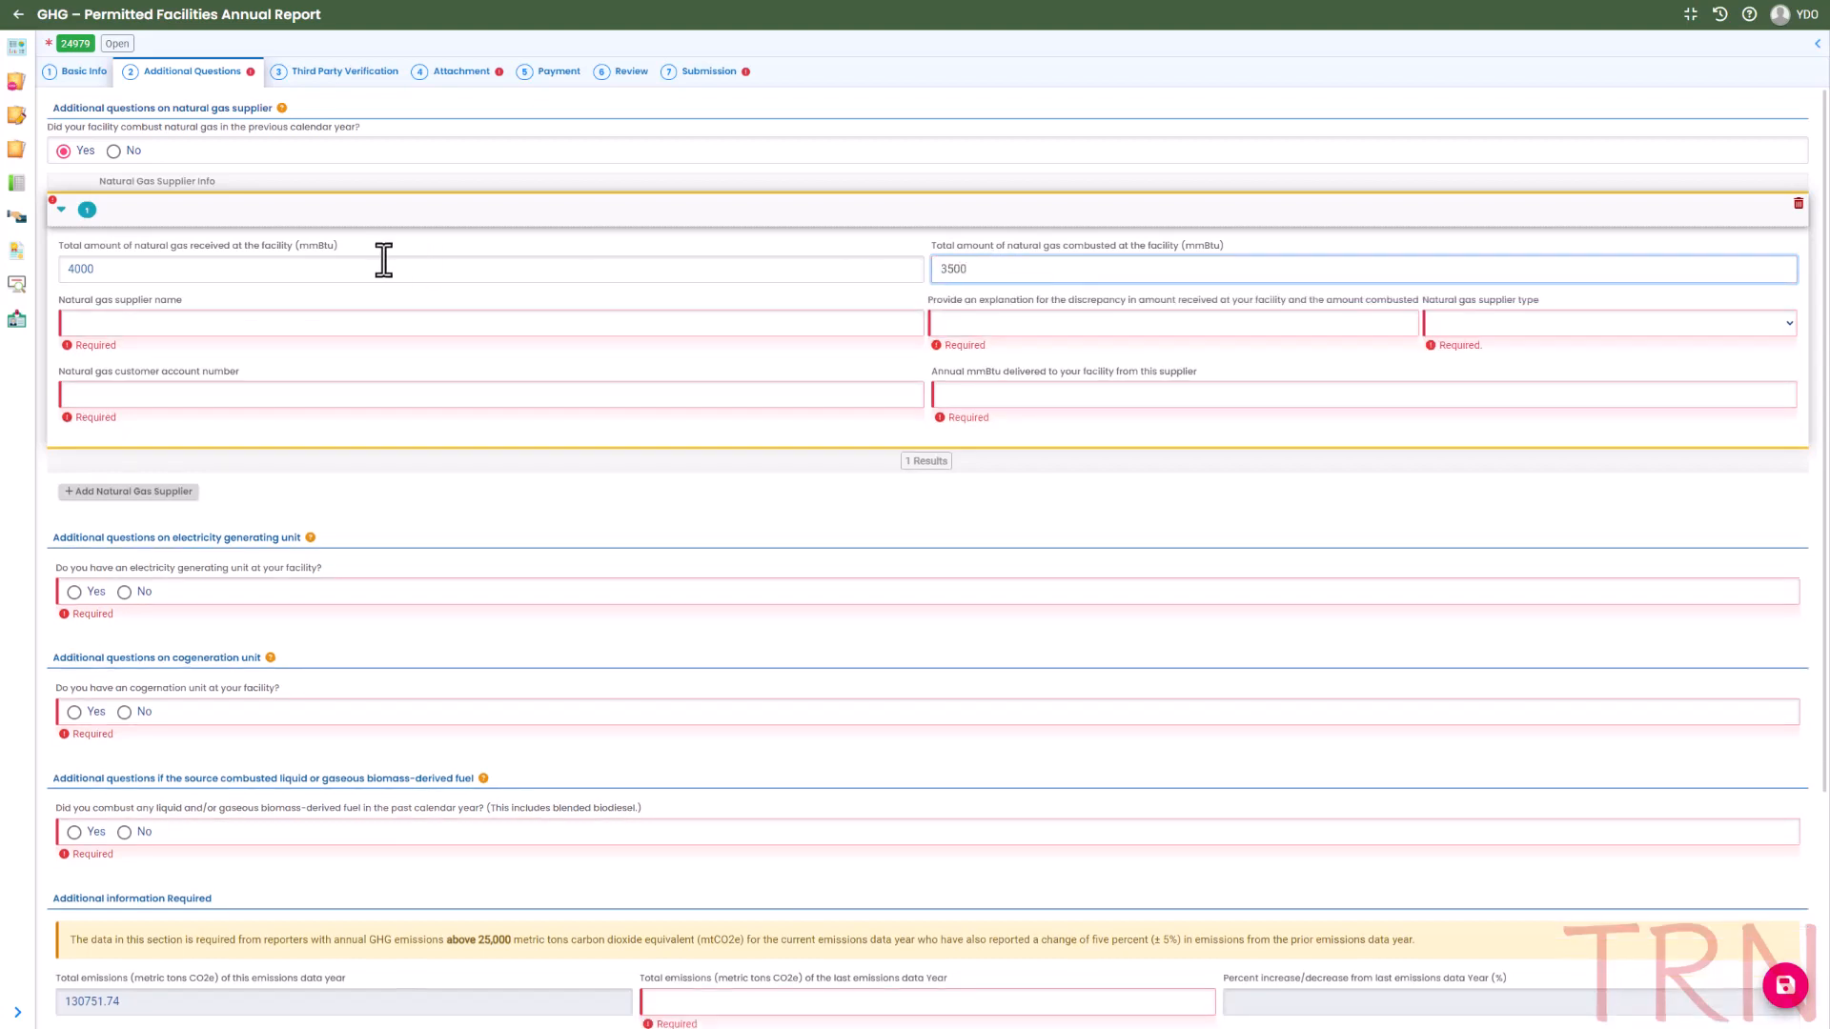
- Name the natural gas supplier New Gas Co and explain the discrepancy as "Some NG was stored for future use"
click(211, 325)
text(New G)
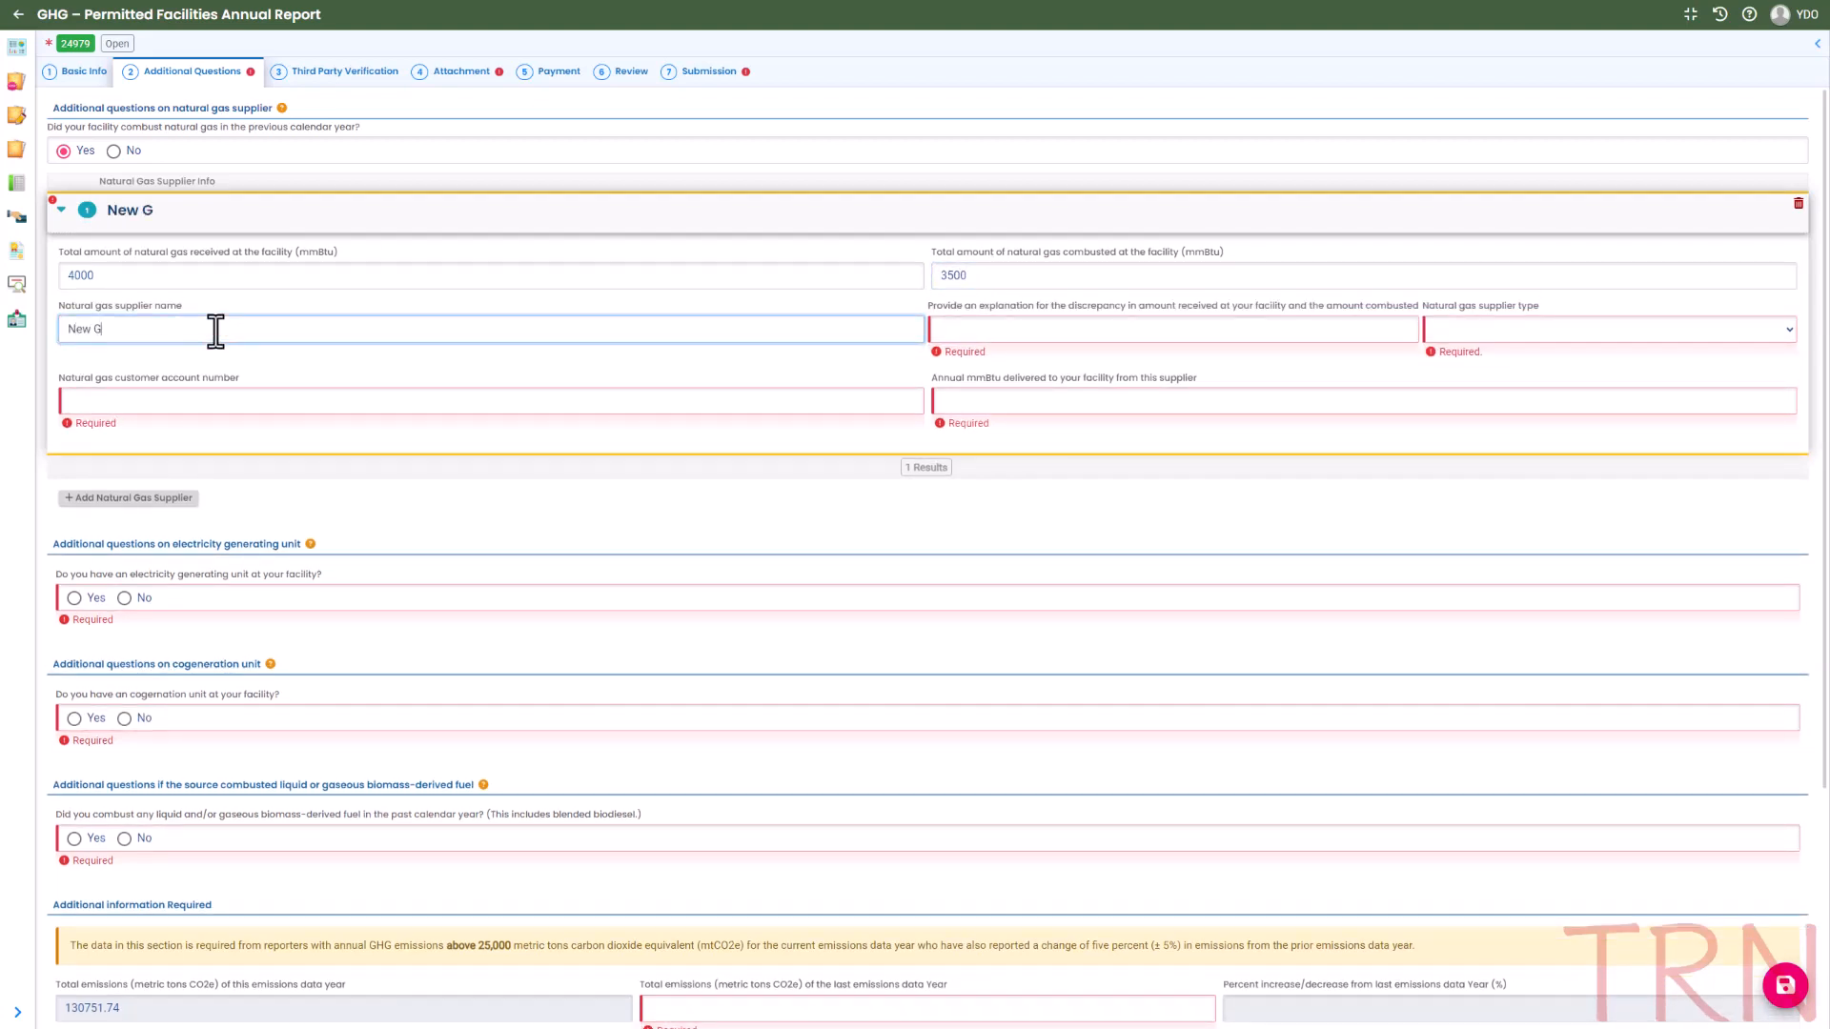
text(as Co)
click(1015, 331)
text(Some NG was stored for future use)
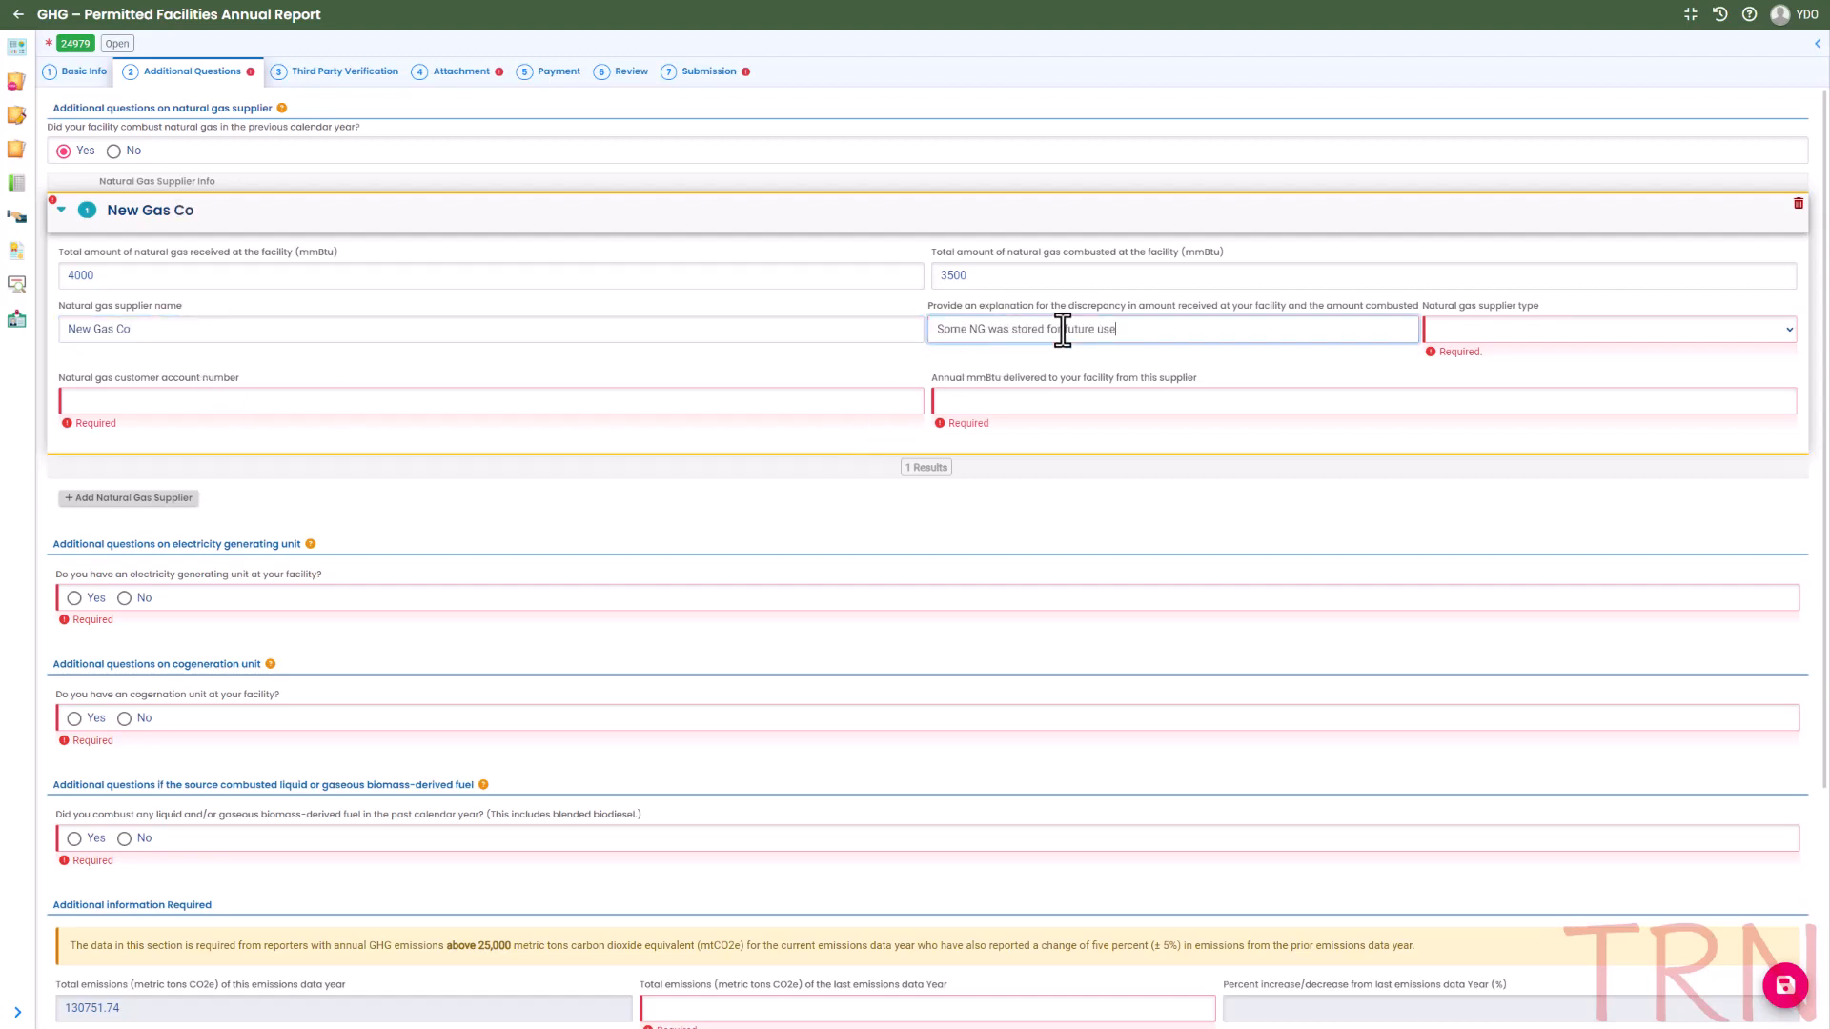
- Set the supplier type to Other, enter the natural gas customer account number, and set the annual delivery to 4000 mmBtu
click(1444, 329)
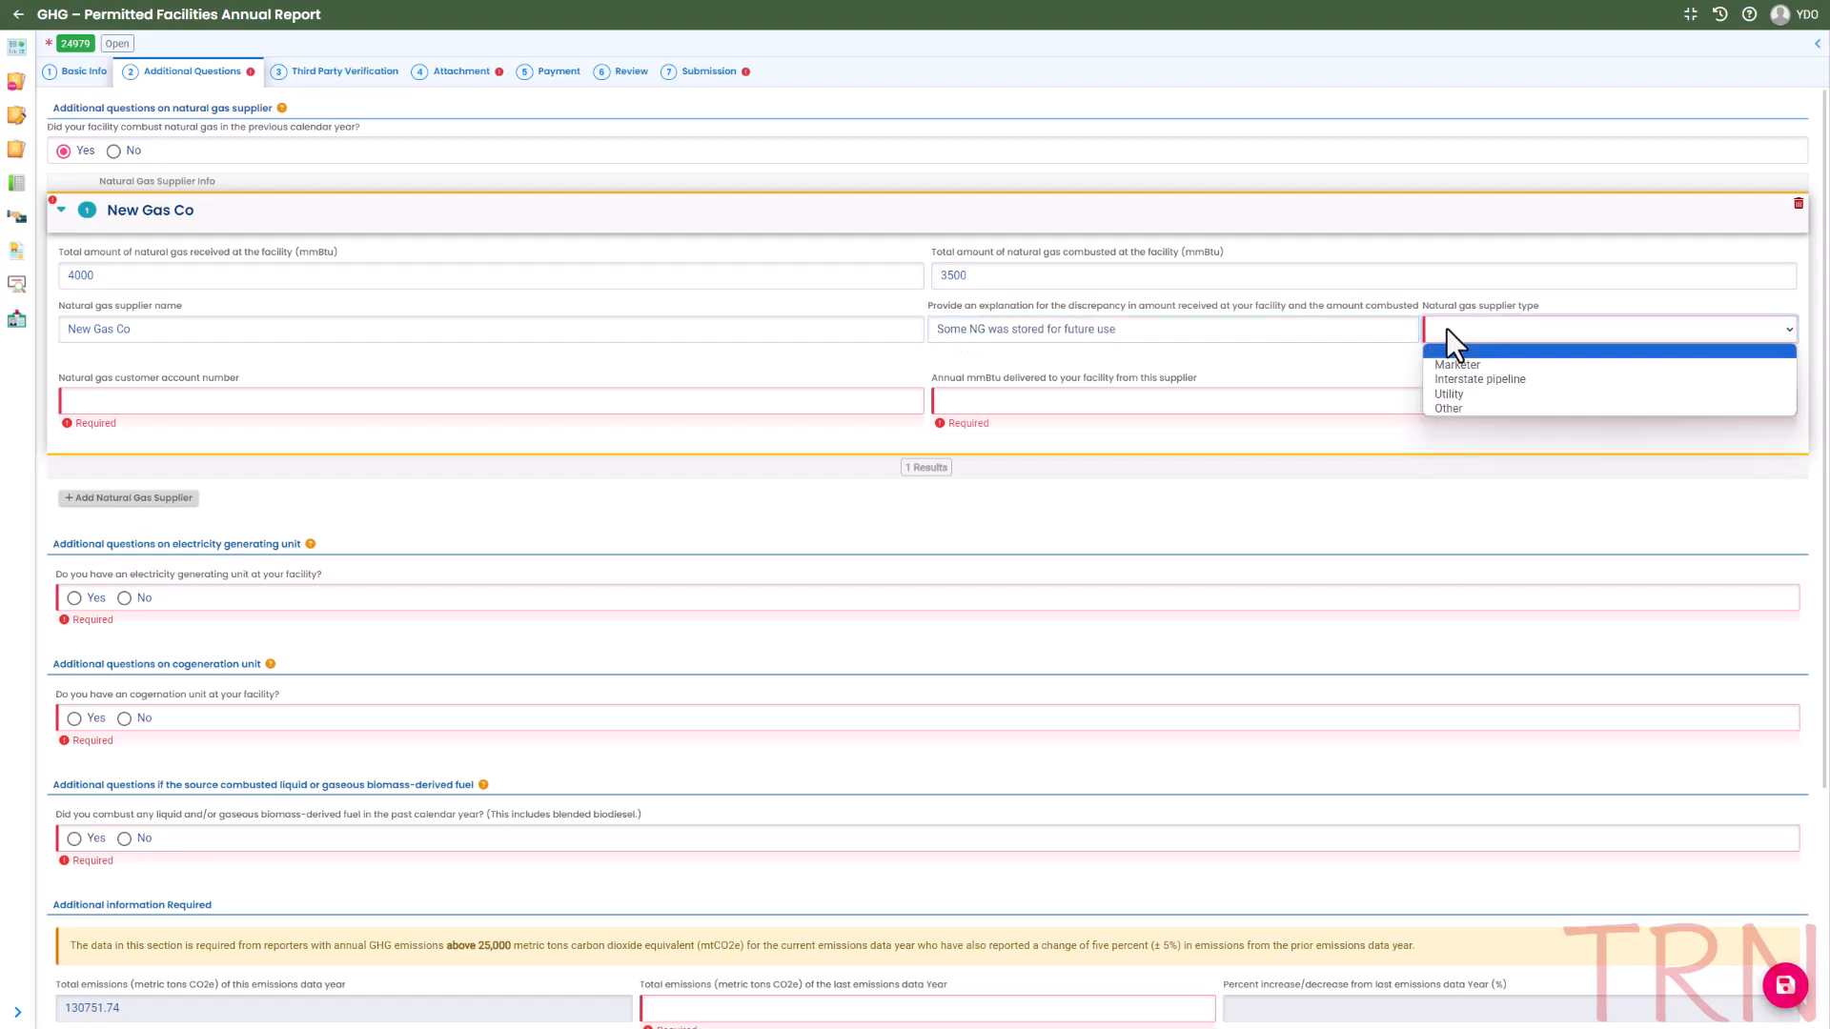
click(1441, 414)
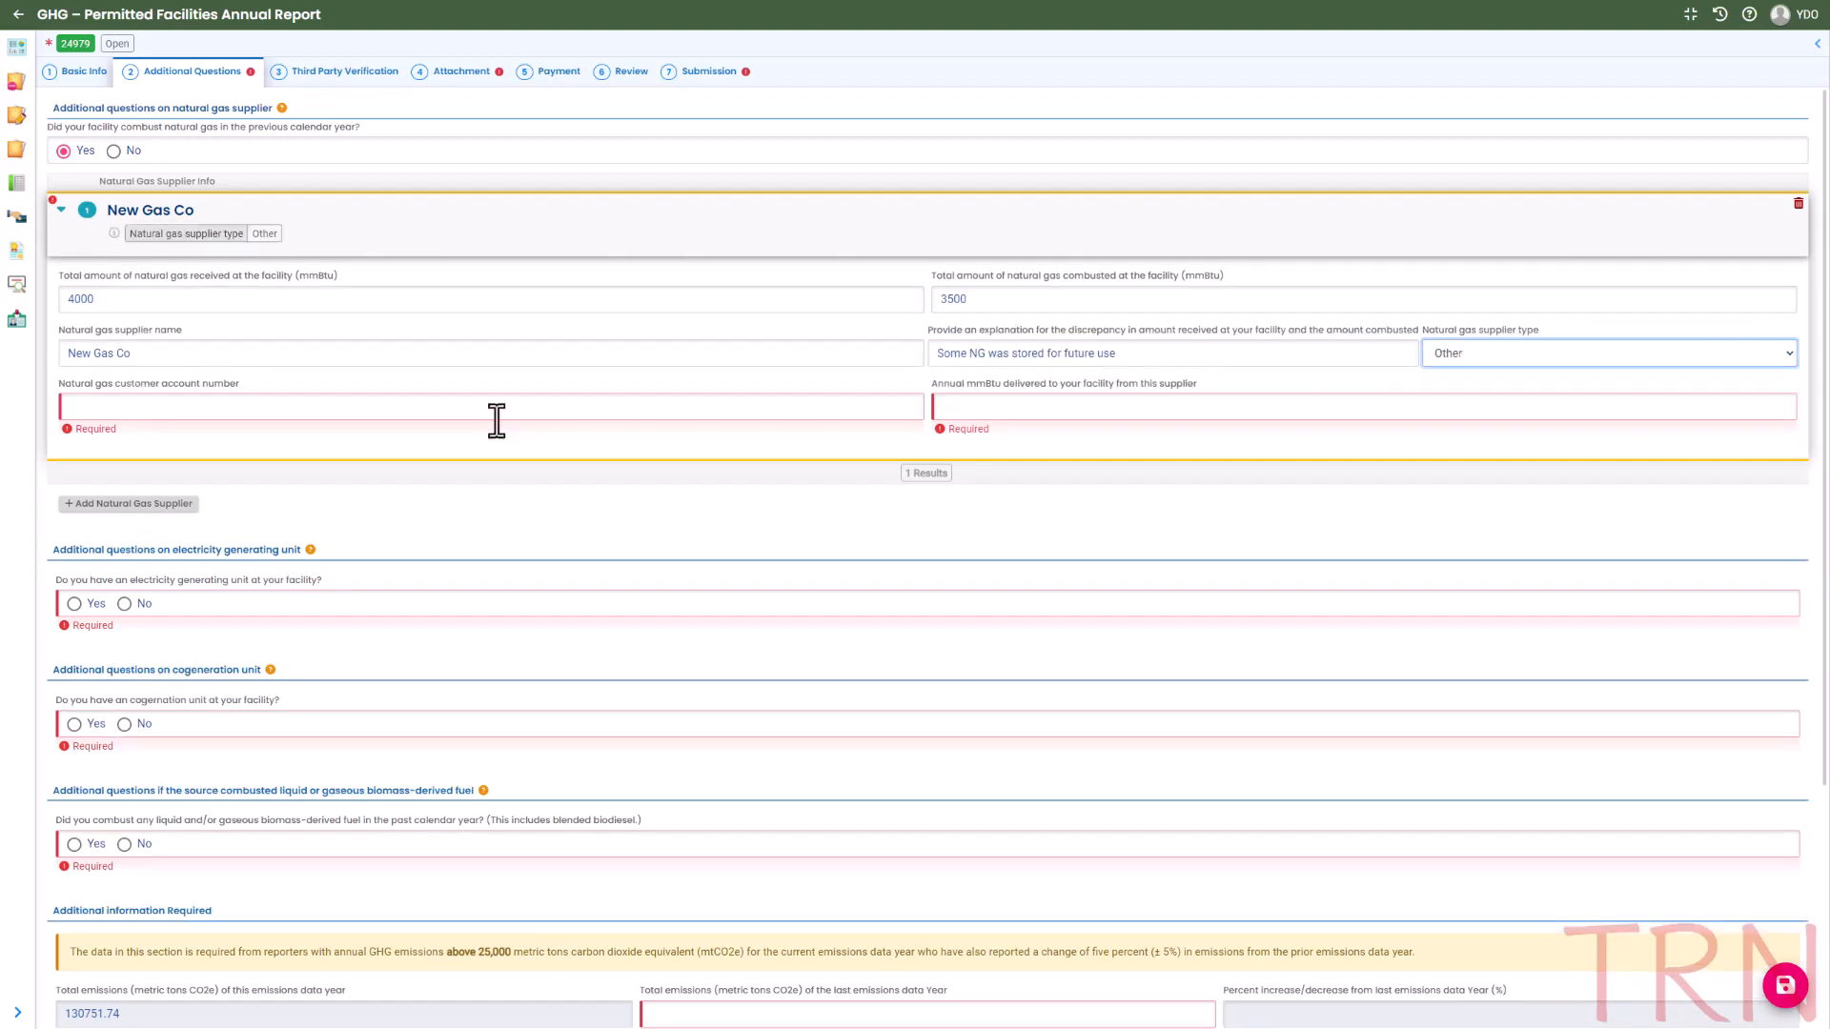
click(497, 413)
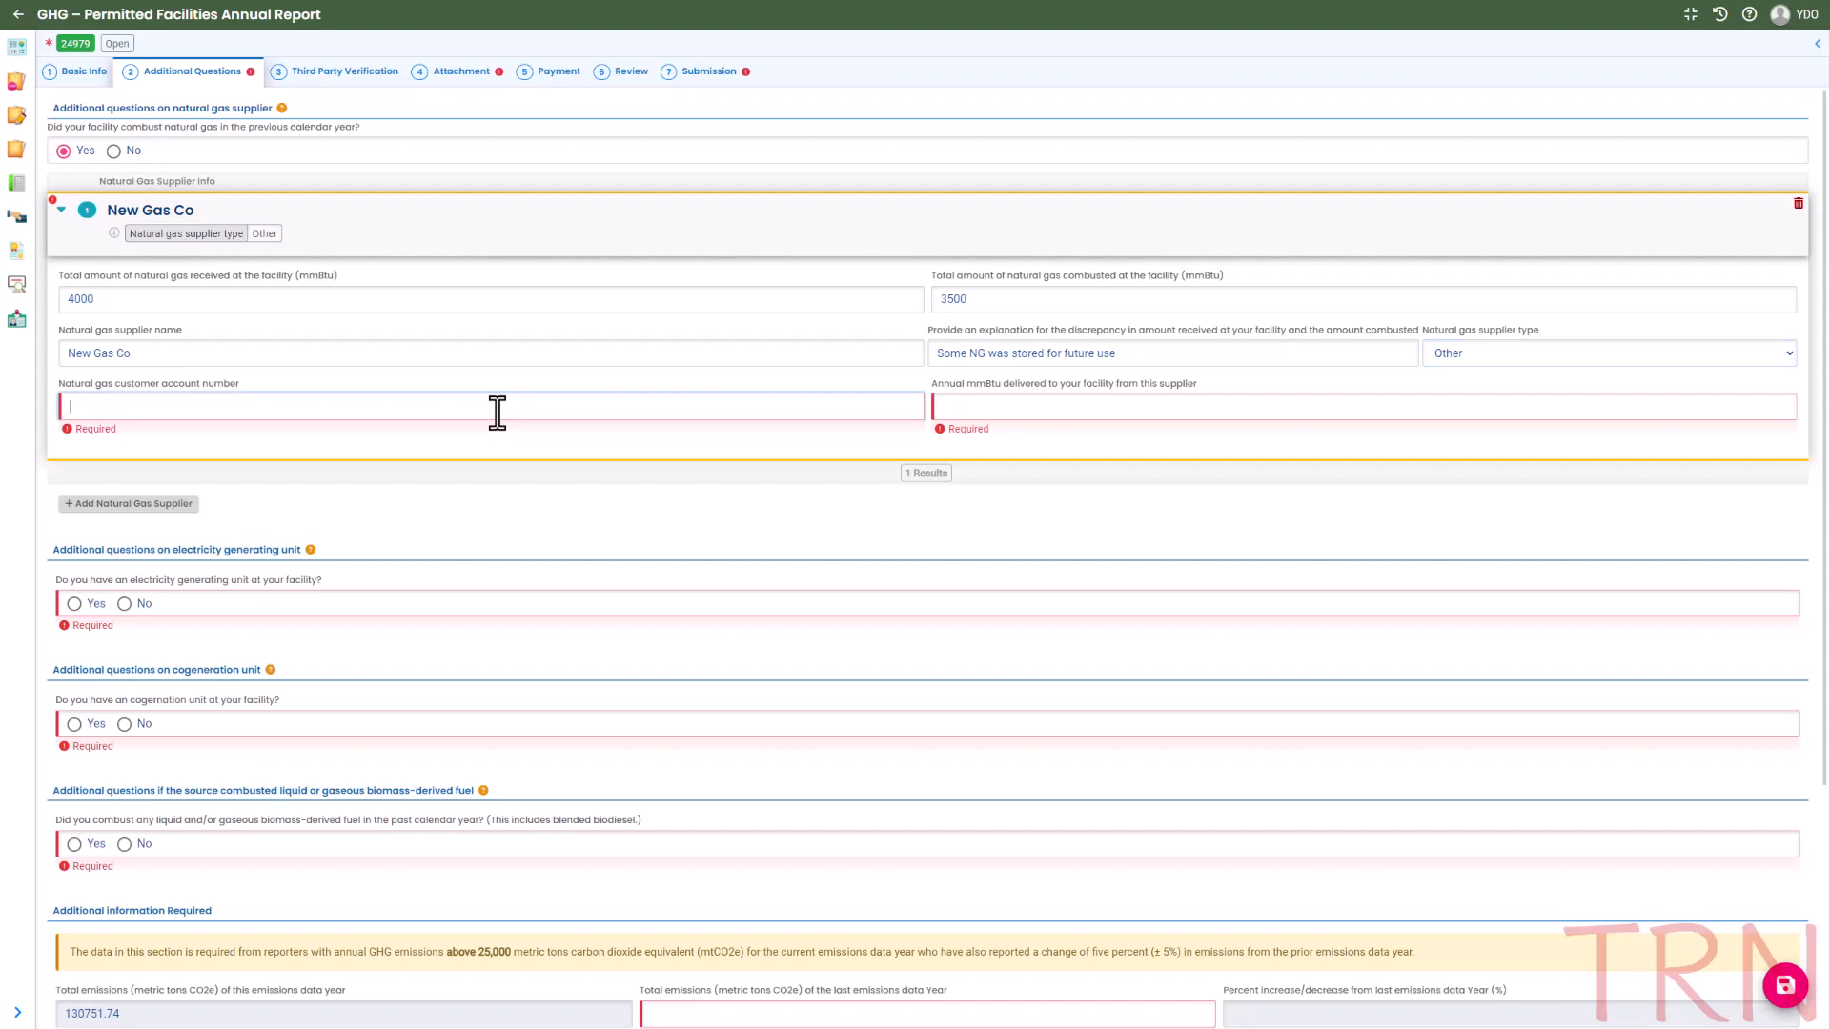
text(454545)
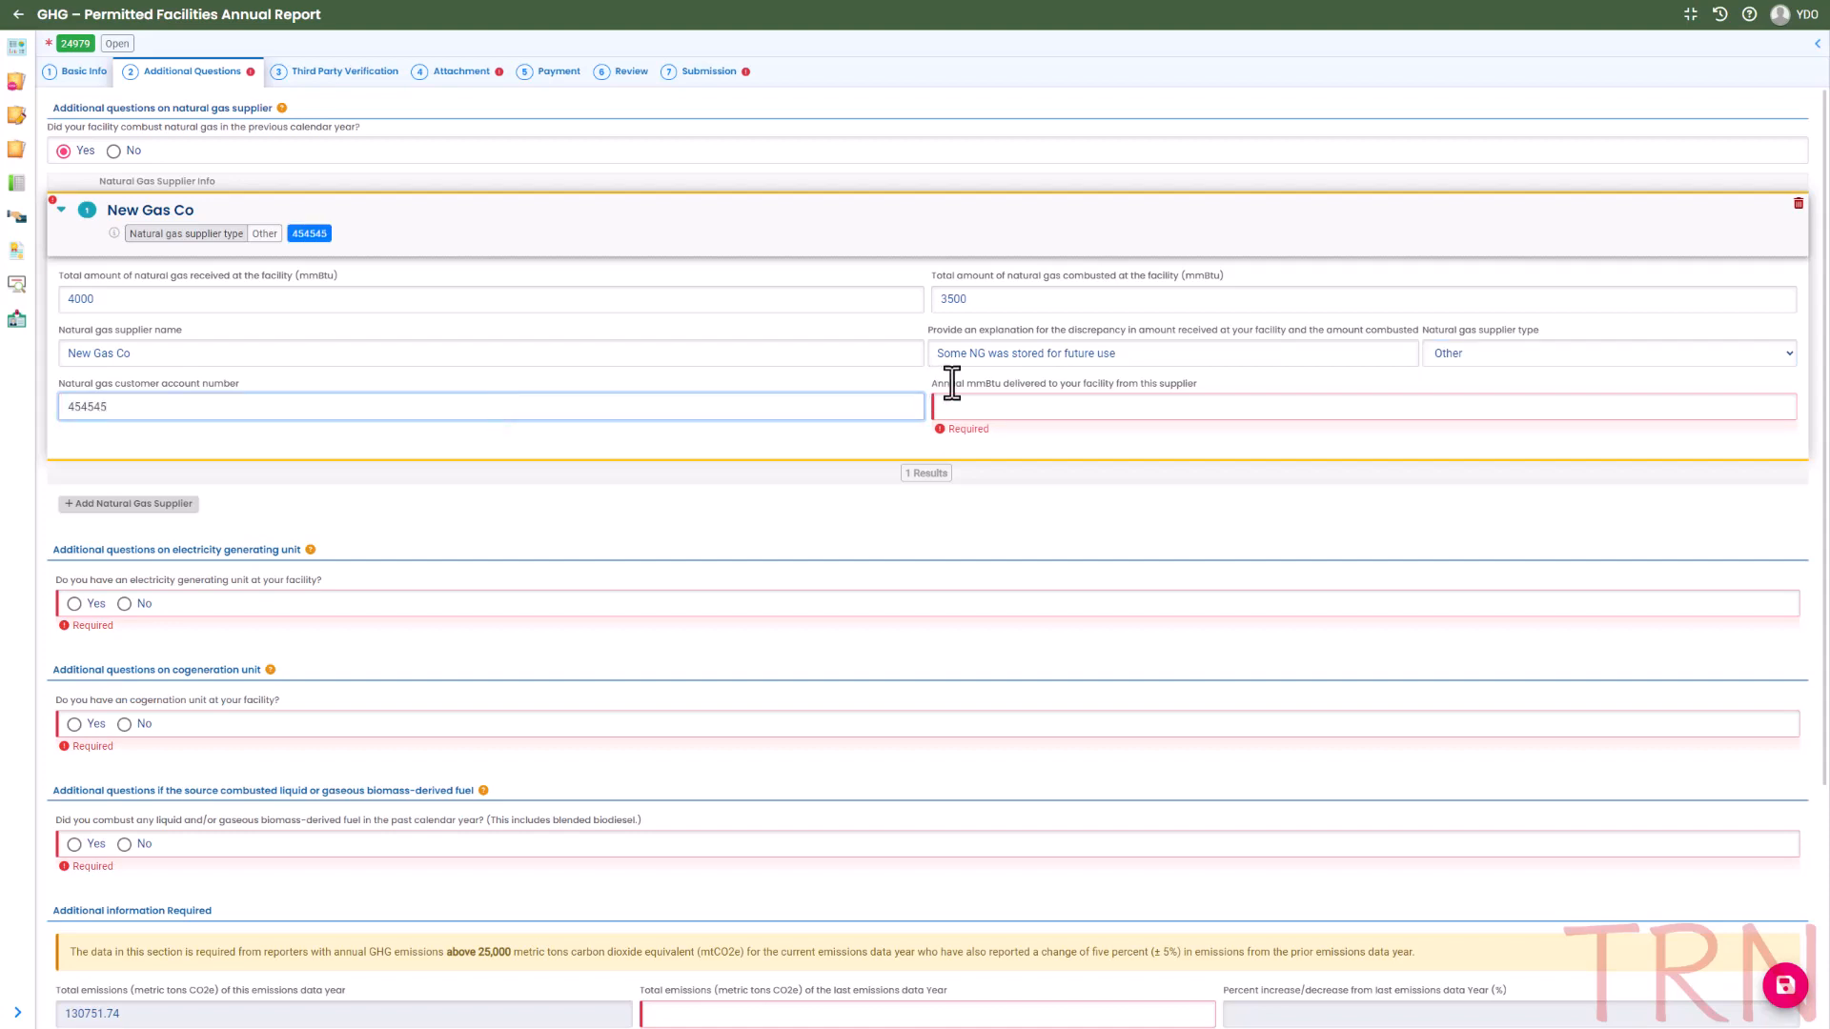
click(1030, 412)
text(4)
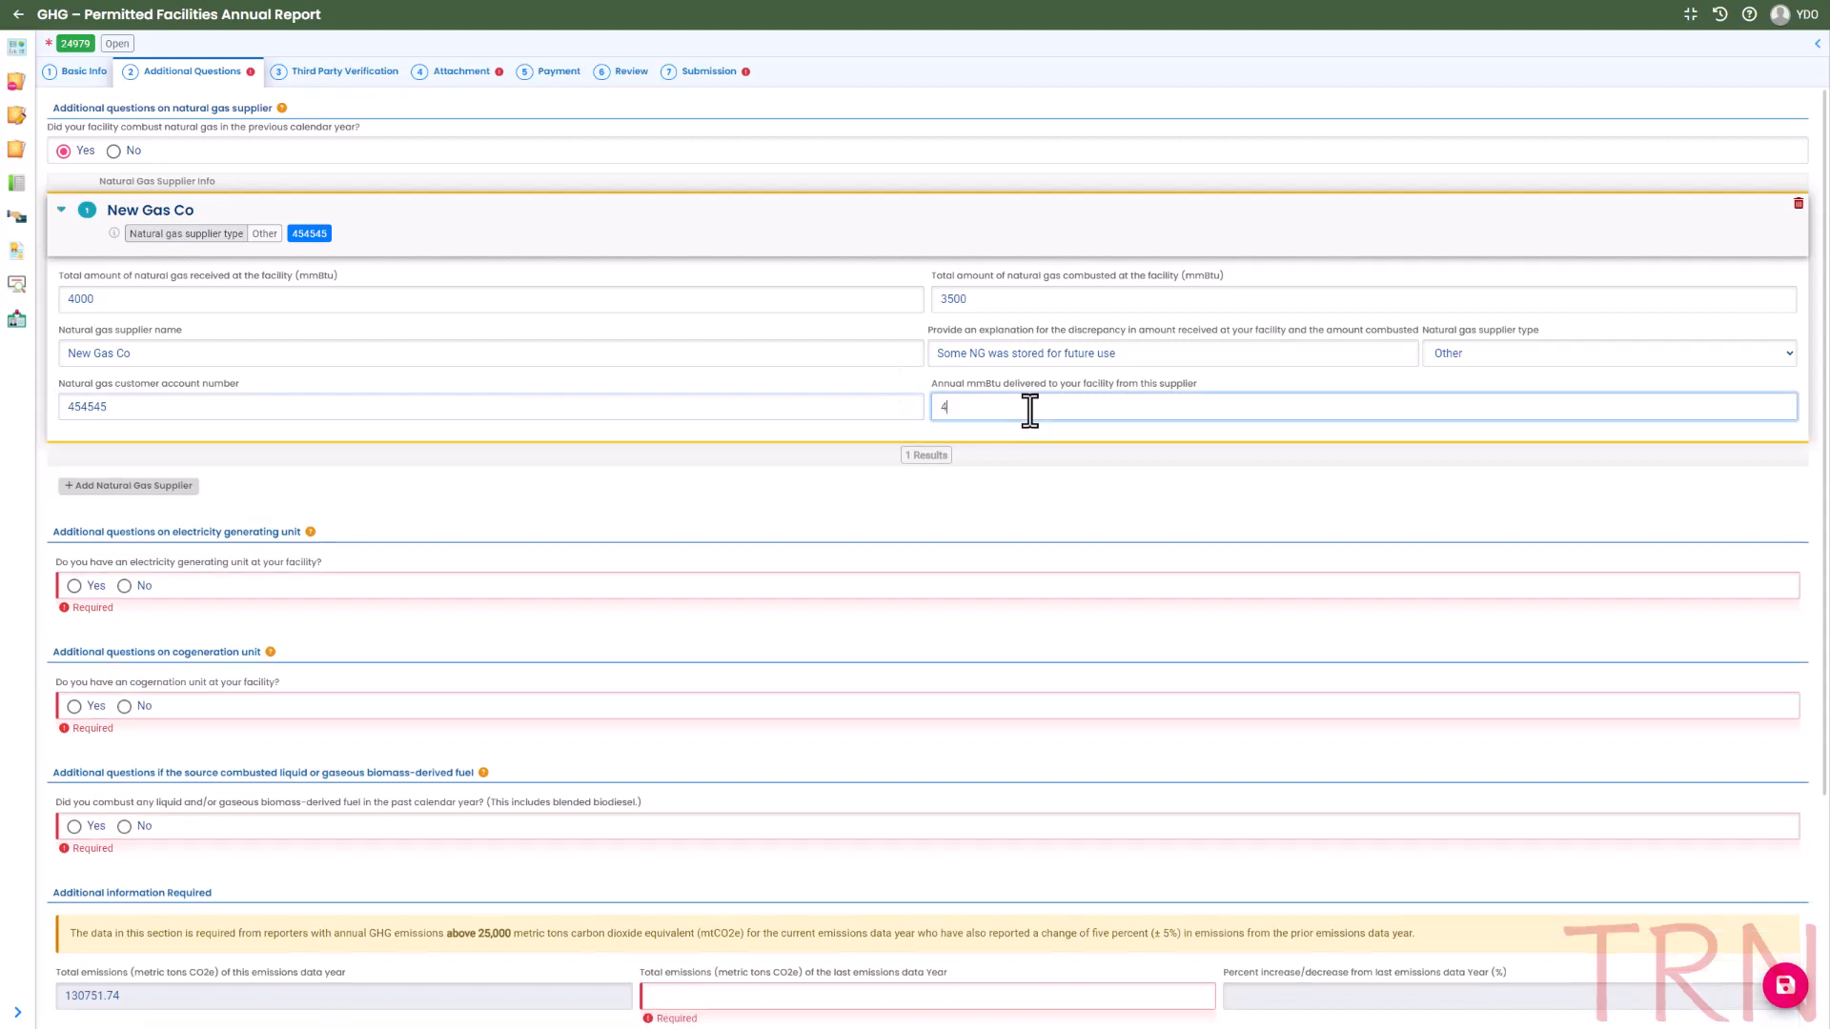
text(000)
click(589, 462)
- Answer No to the questions on an electricity generating unit, a cogeneration unit and liquid or gaseous biomass-derived fuel
click(124, 586)
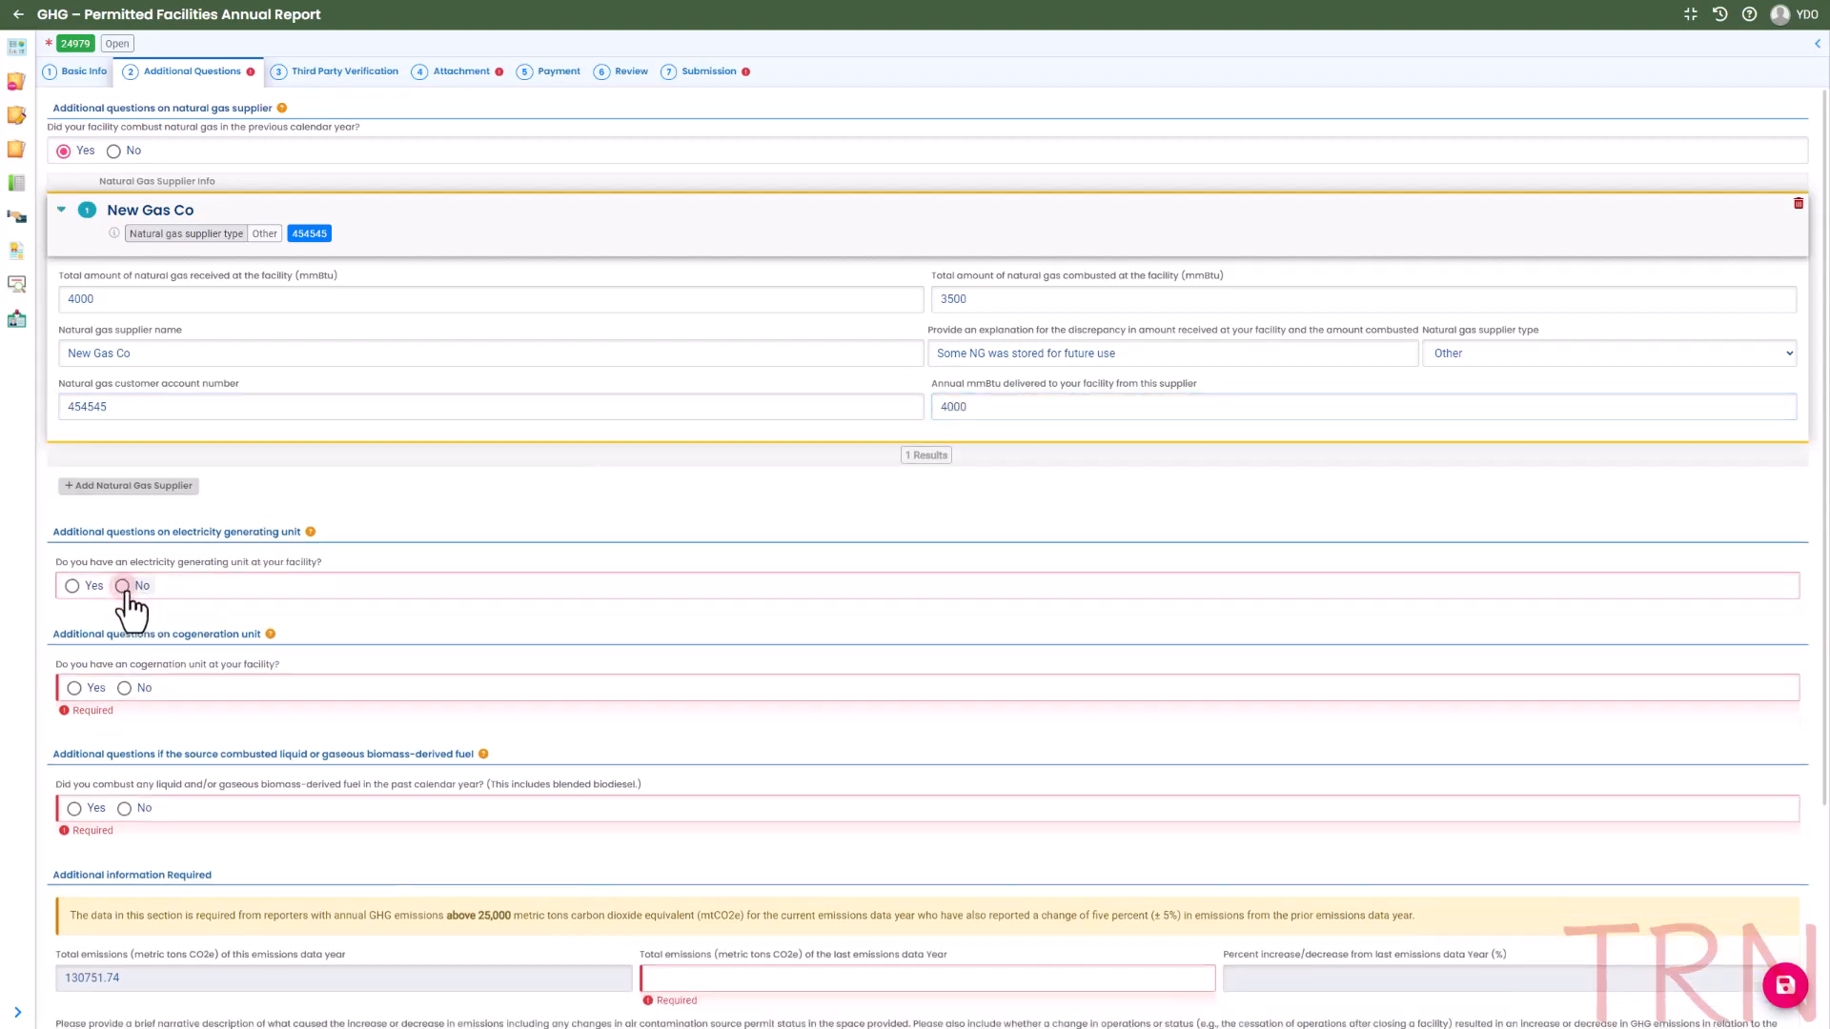
scroll(214, 593, down, 2)
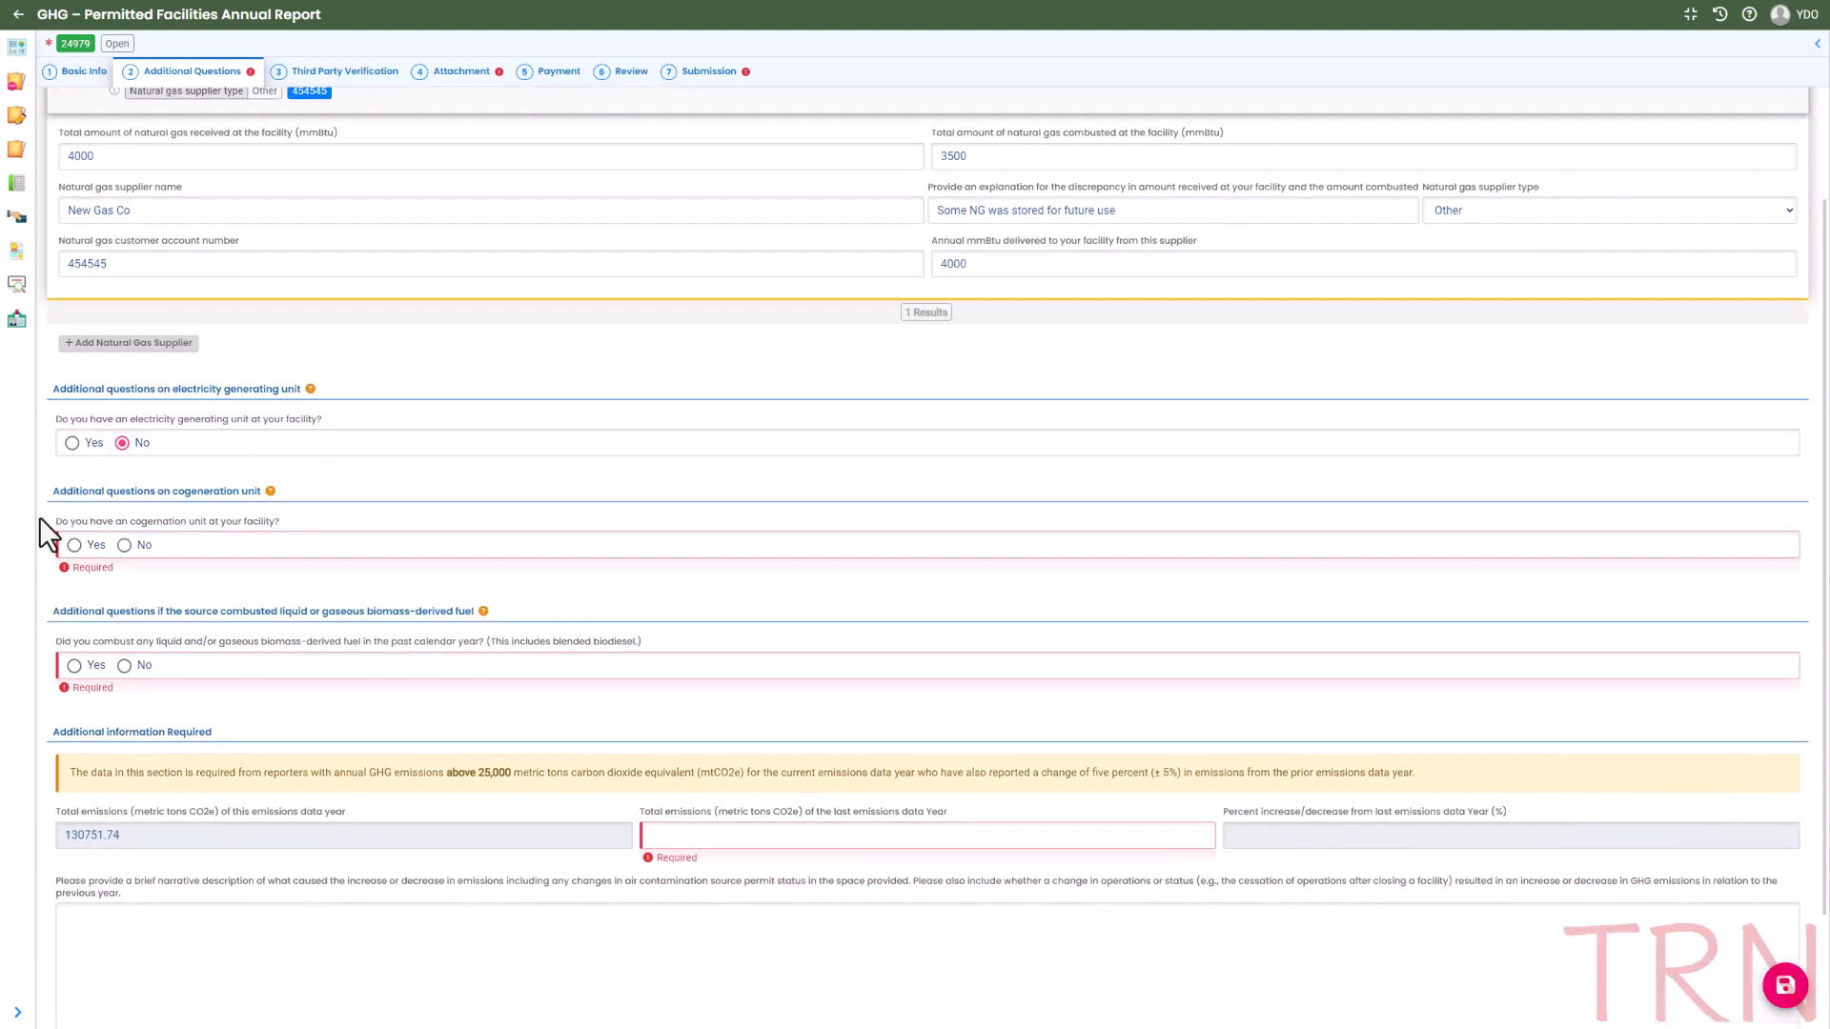
click(91, 547)
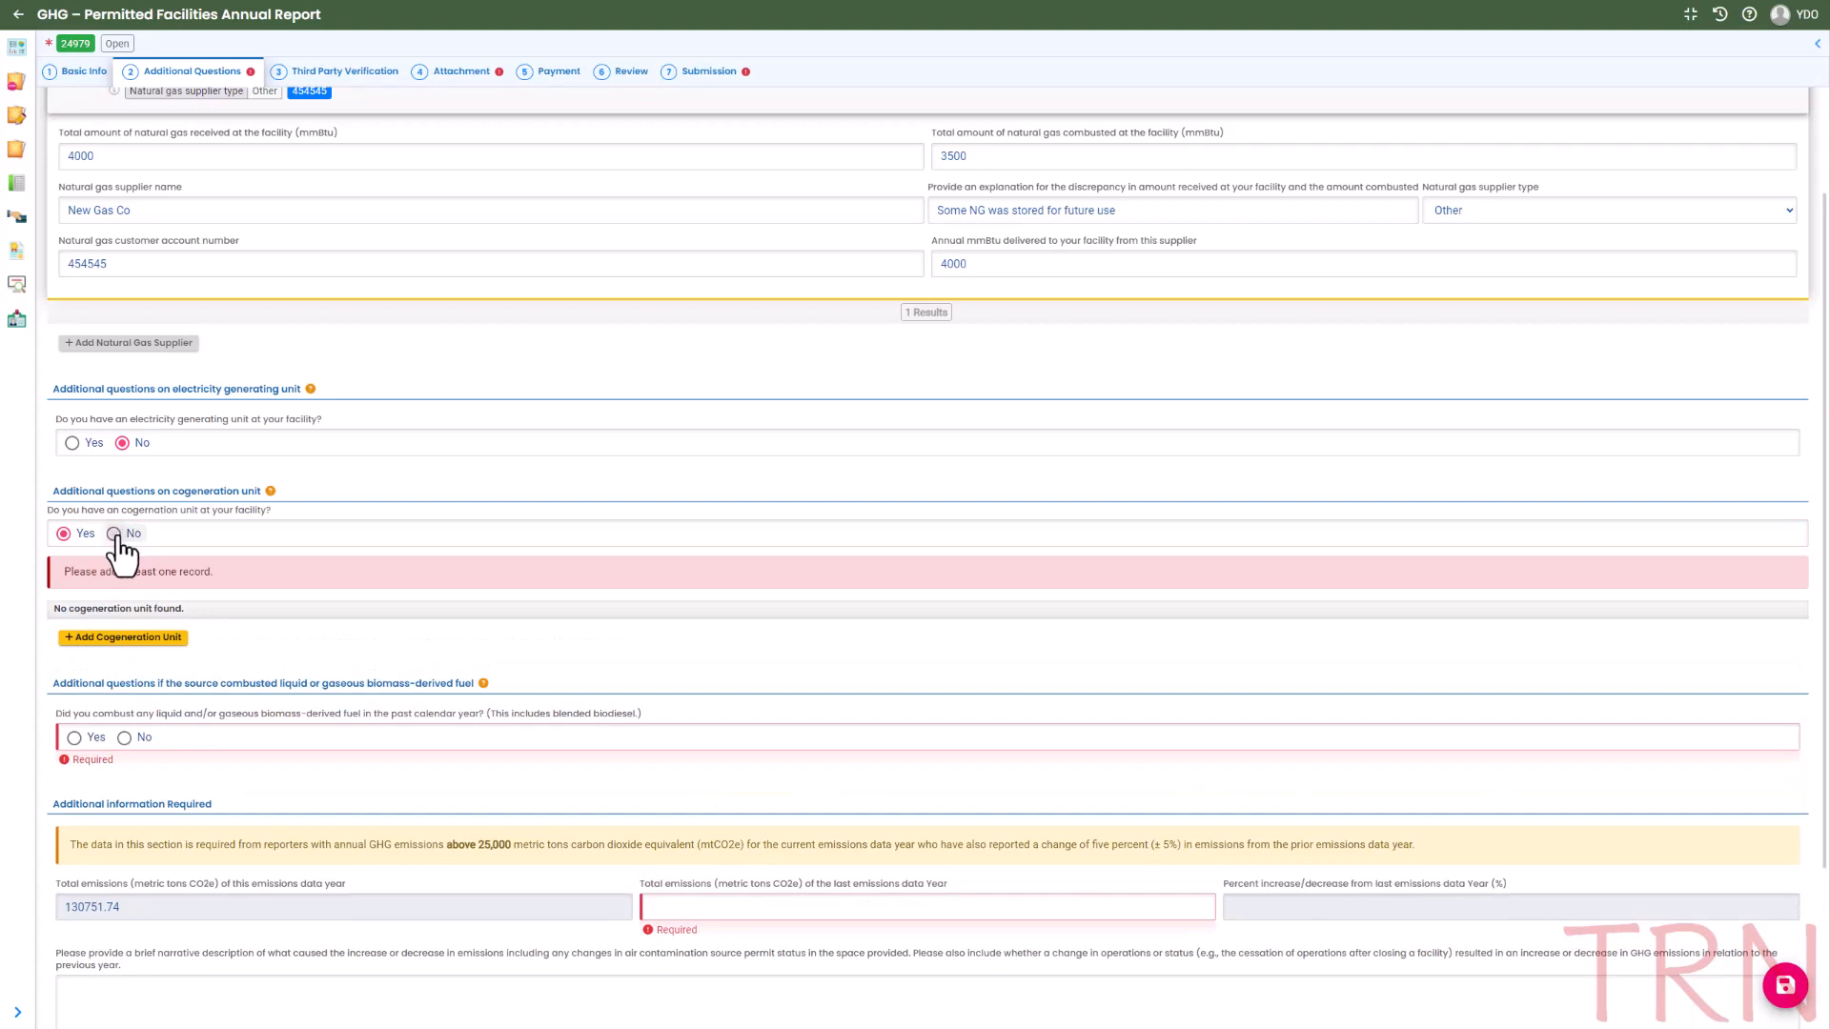
click(116, 534)
click(124, 648)
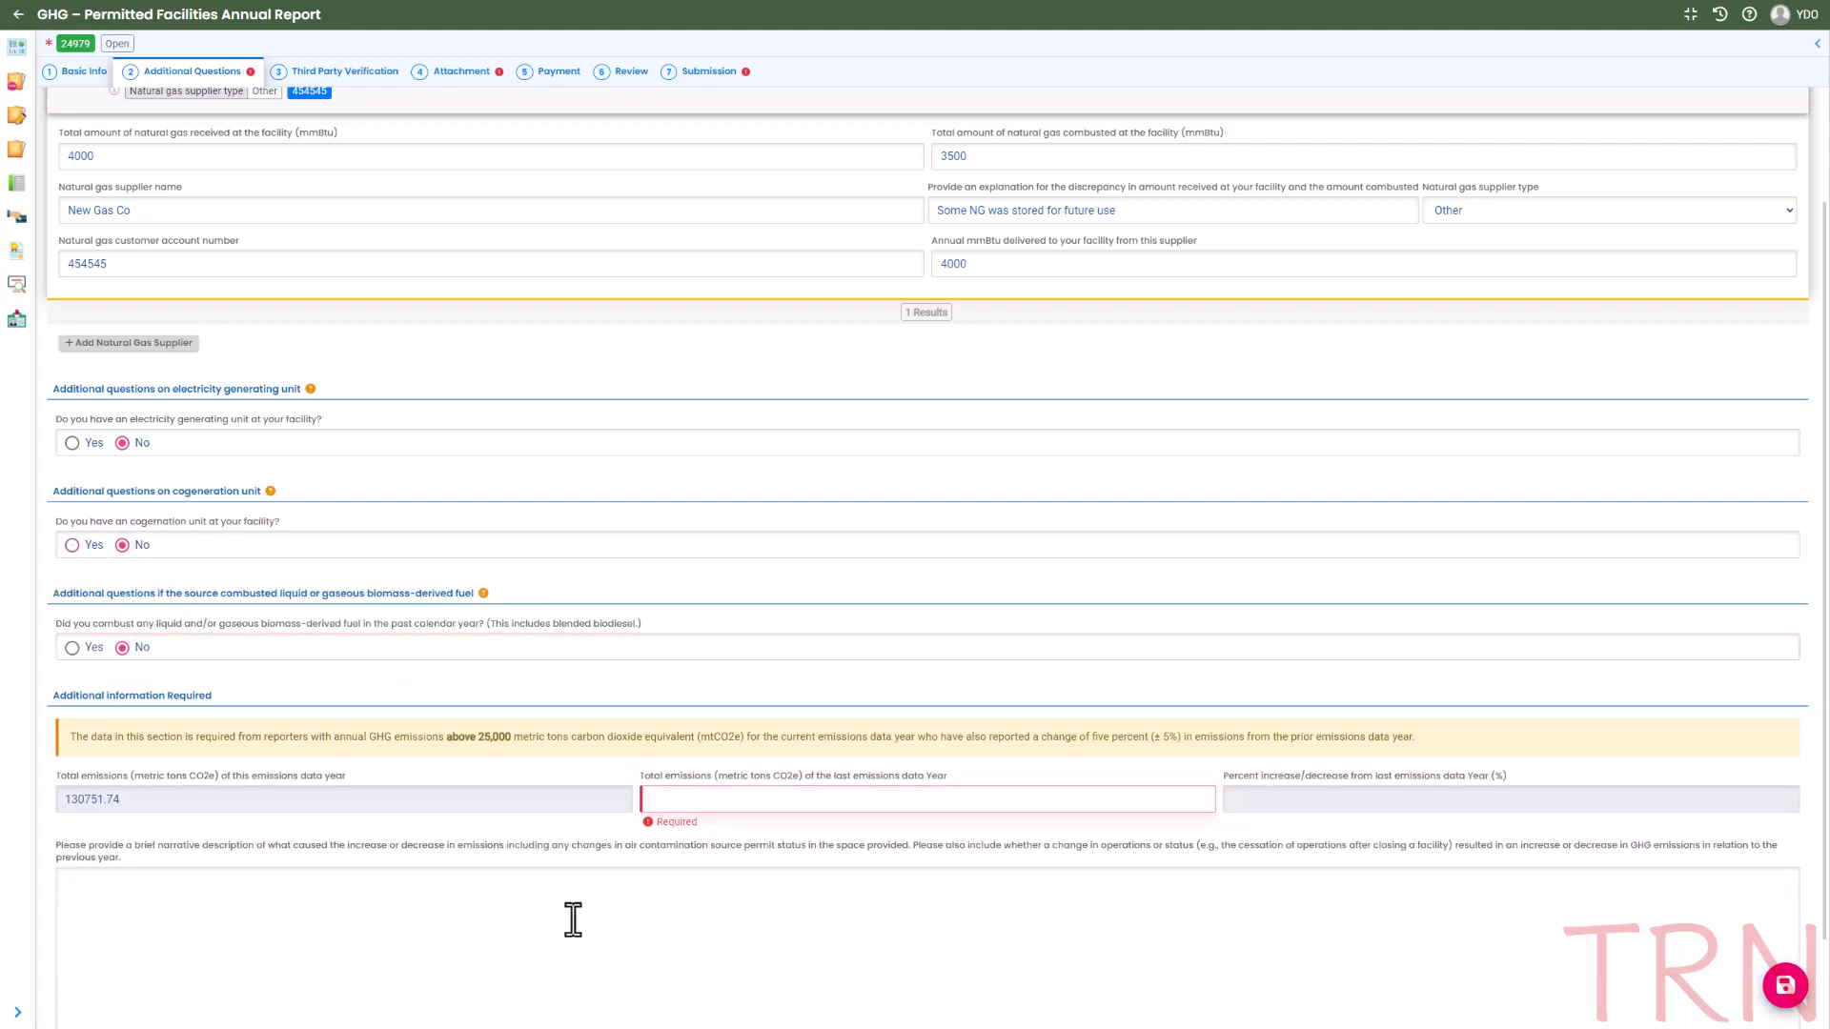
- Enter 101291.06 metric tons CO2e as the total emissions of the last emissions data year and save the report
click(724, 807)
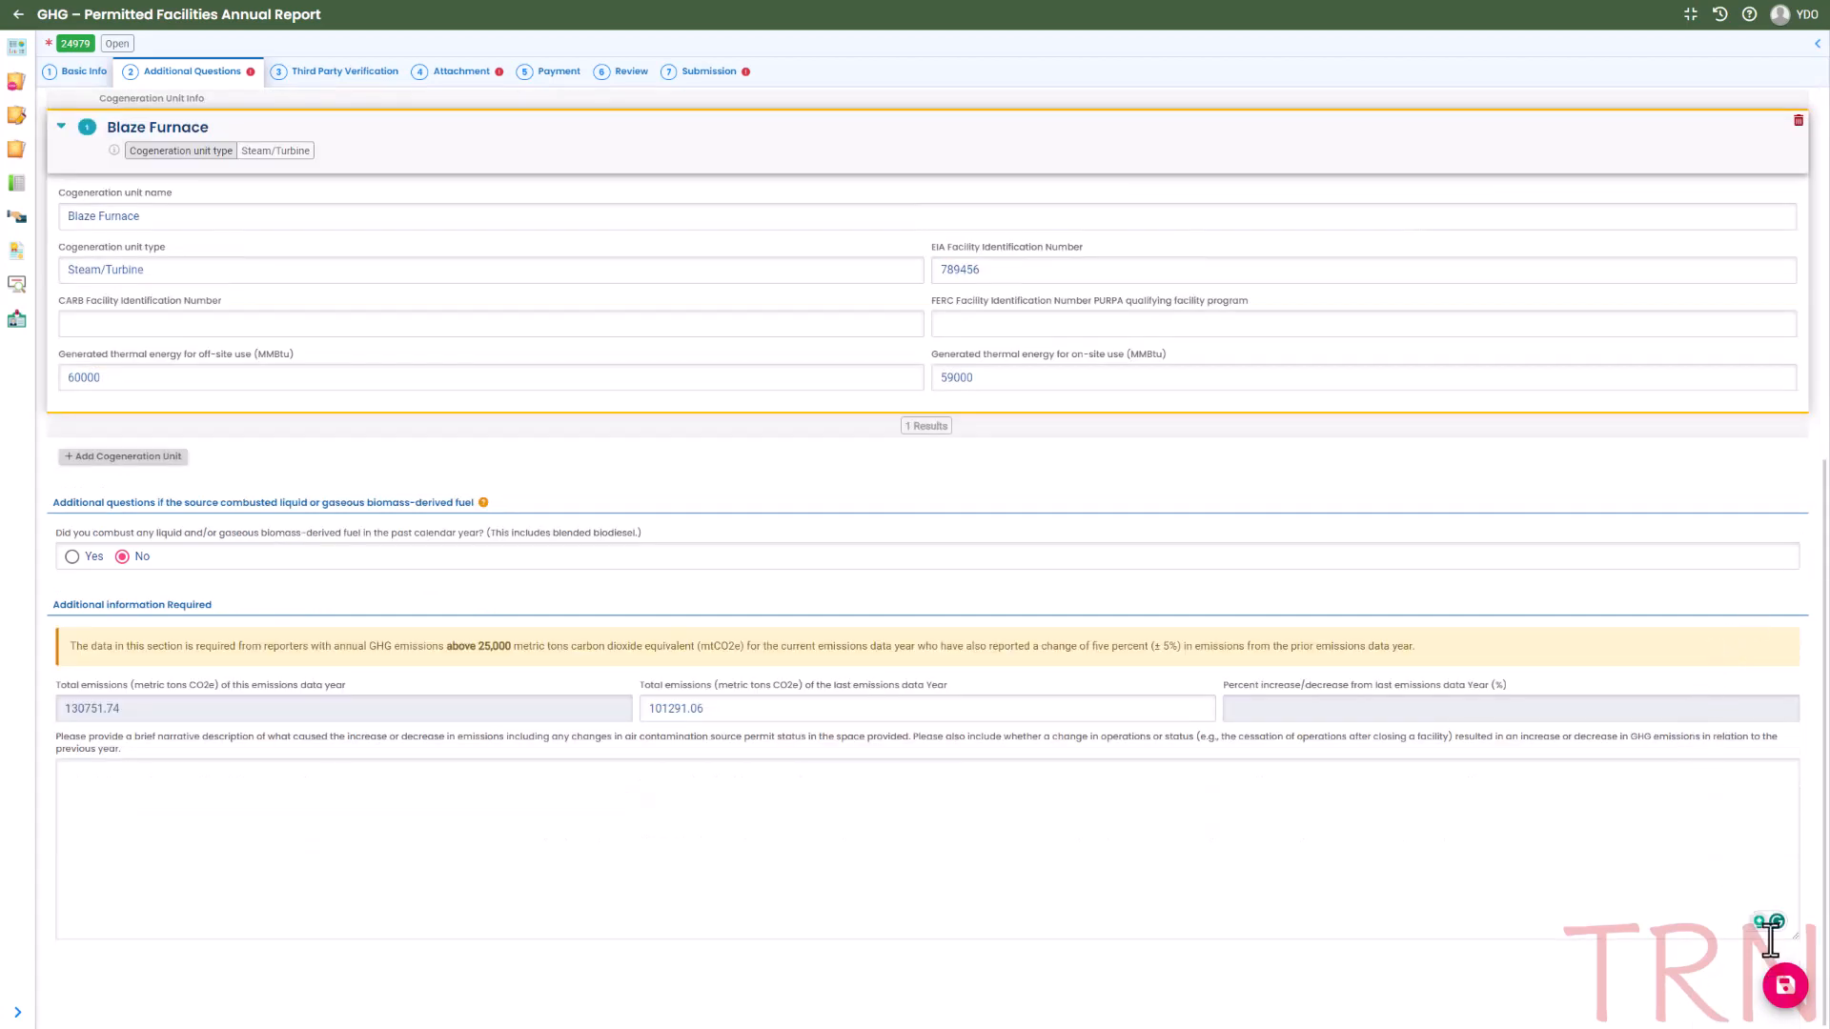
click(1783, 986)
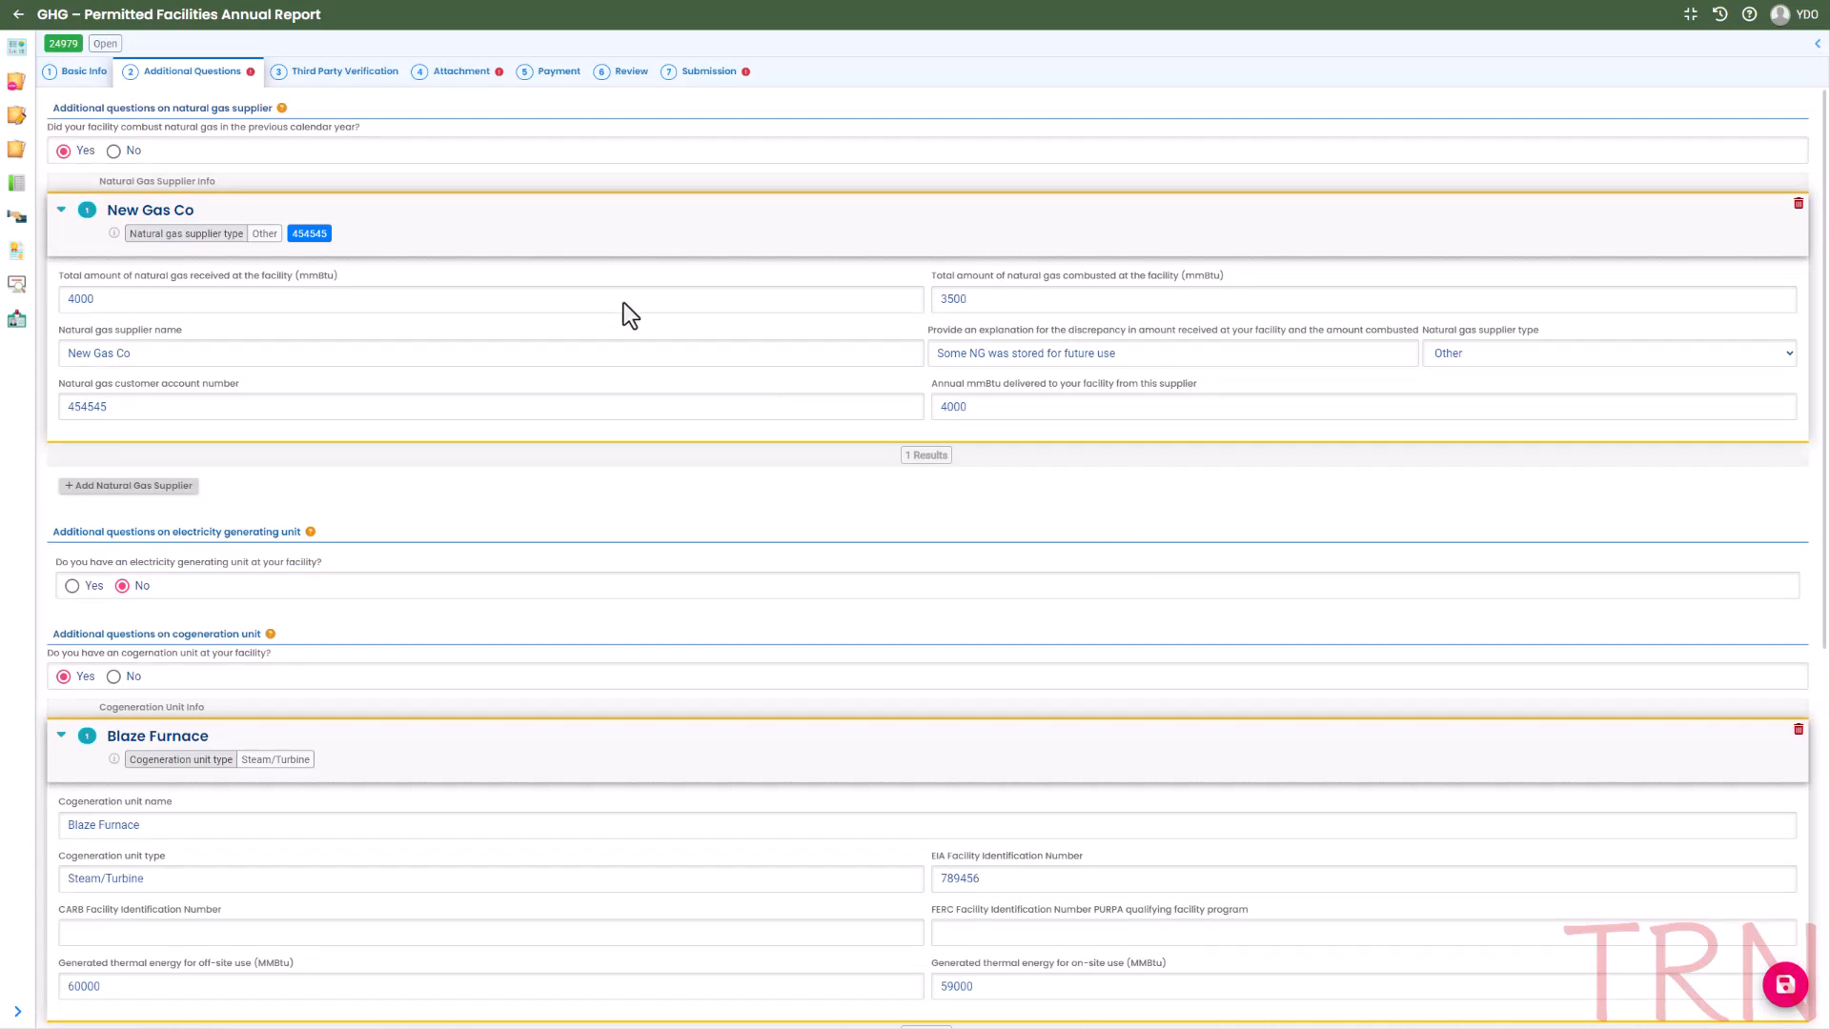
- Declare that the emissions report does not require Third Party Verification under OAR 340-272 and save the report
click(359, 82)
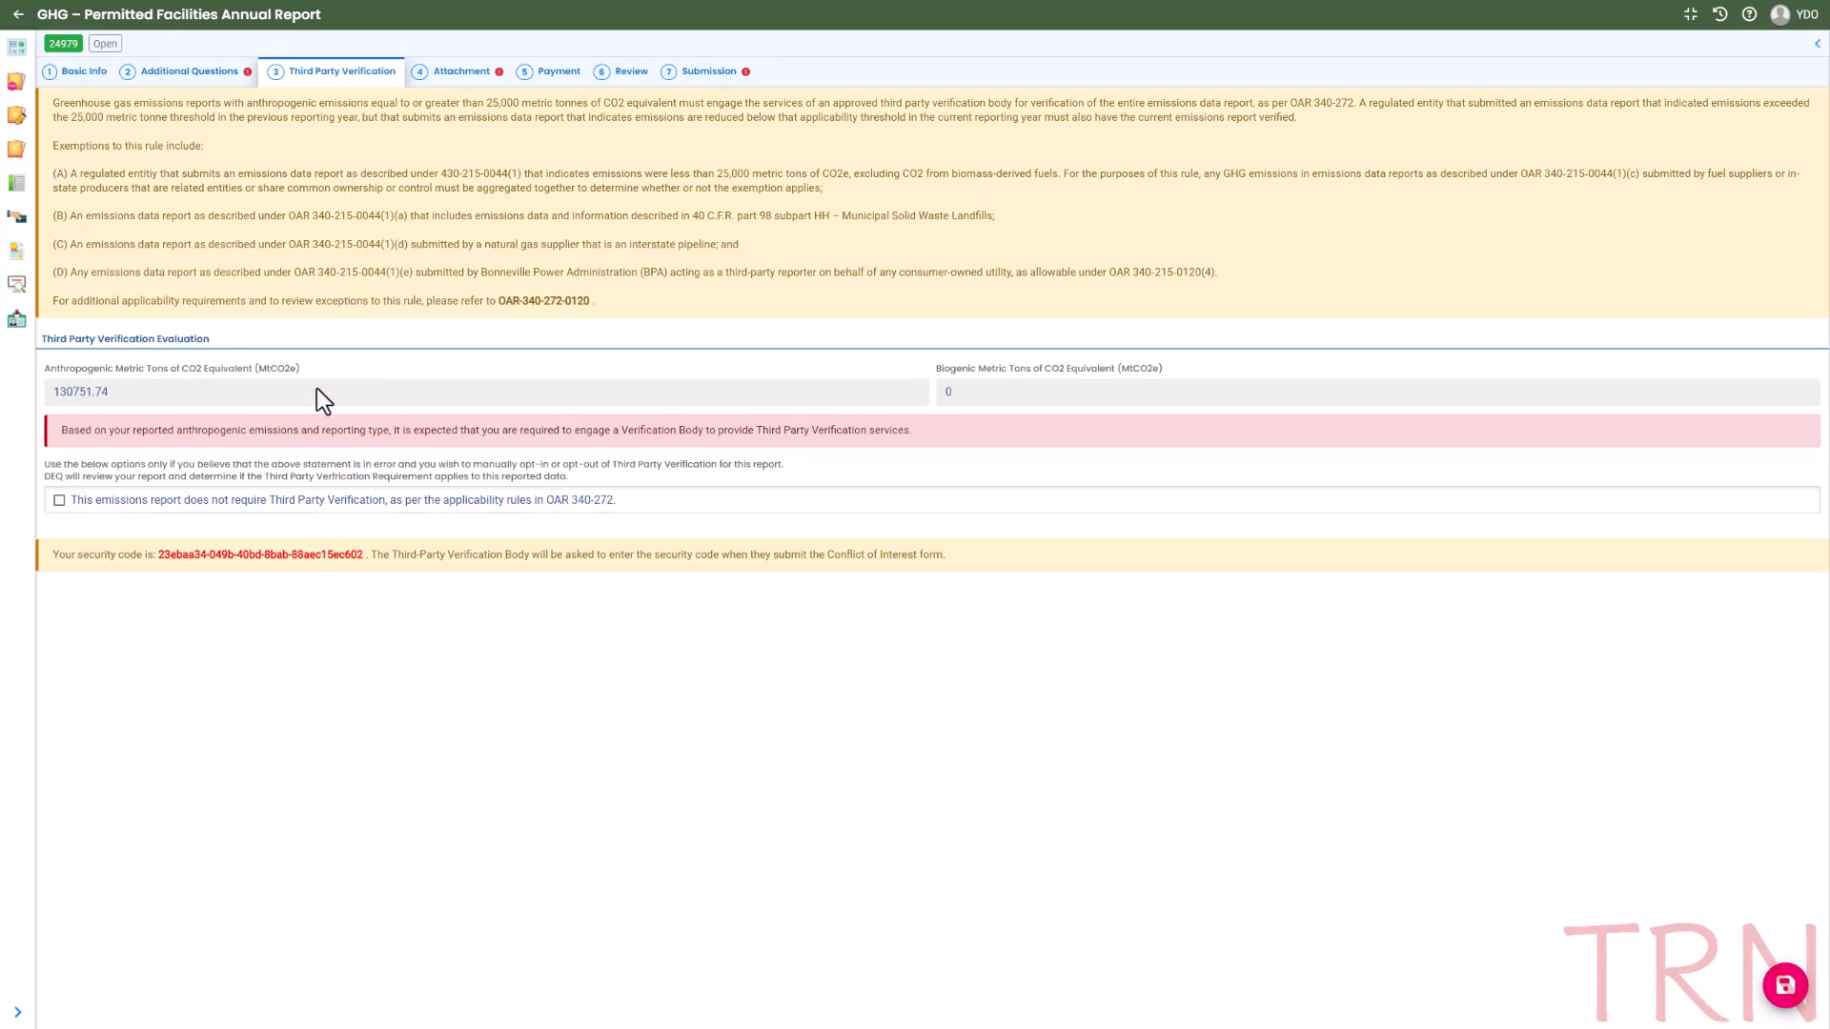
click(59, 500)
drag(156, 555, 359, 563)
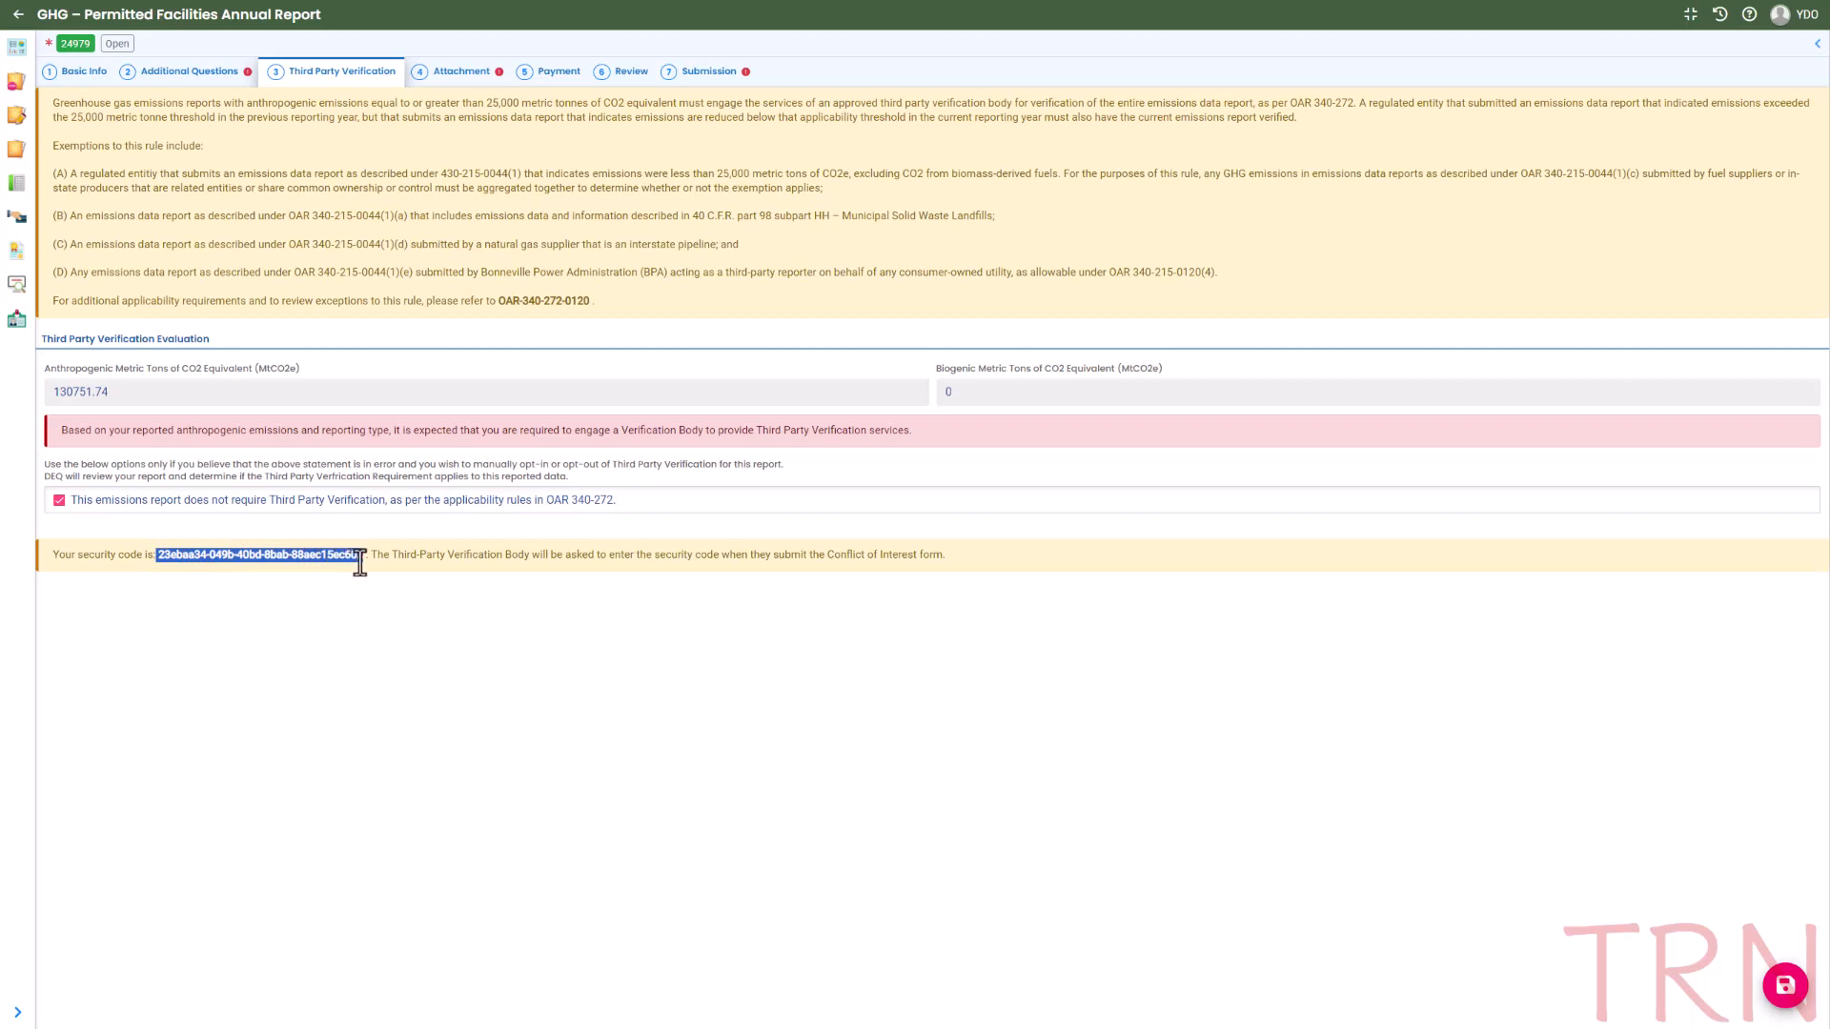
click(207, 585)
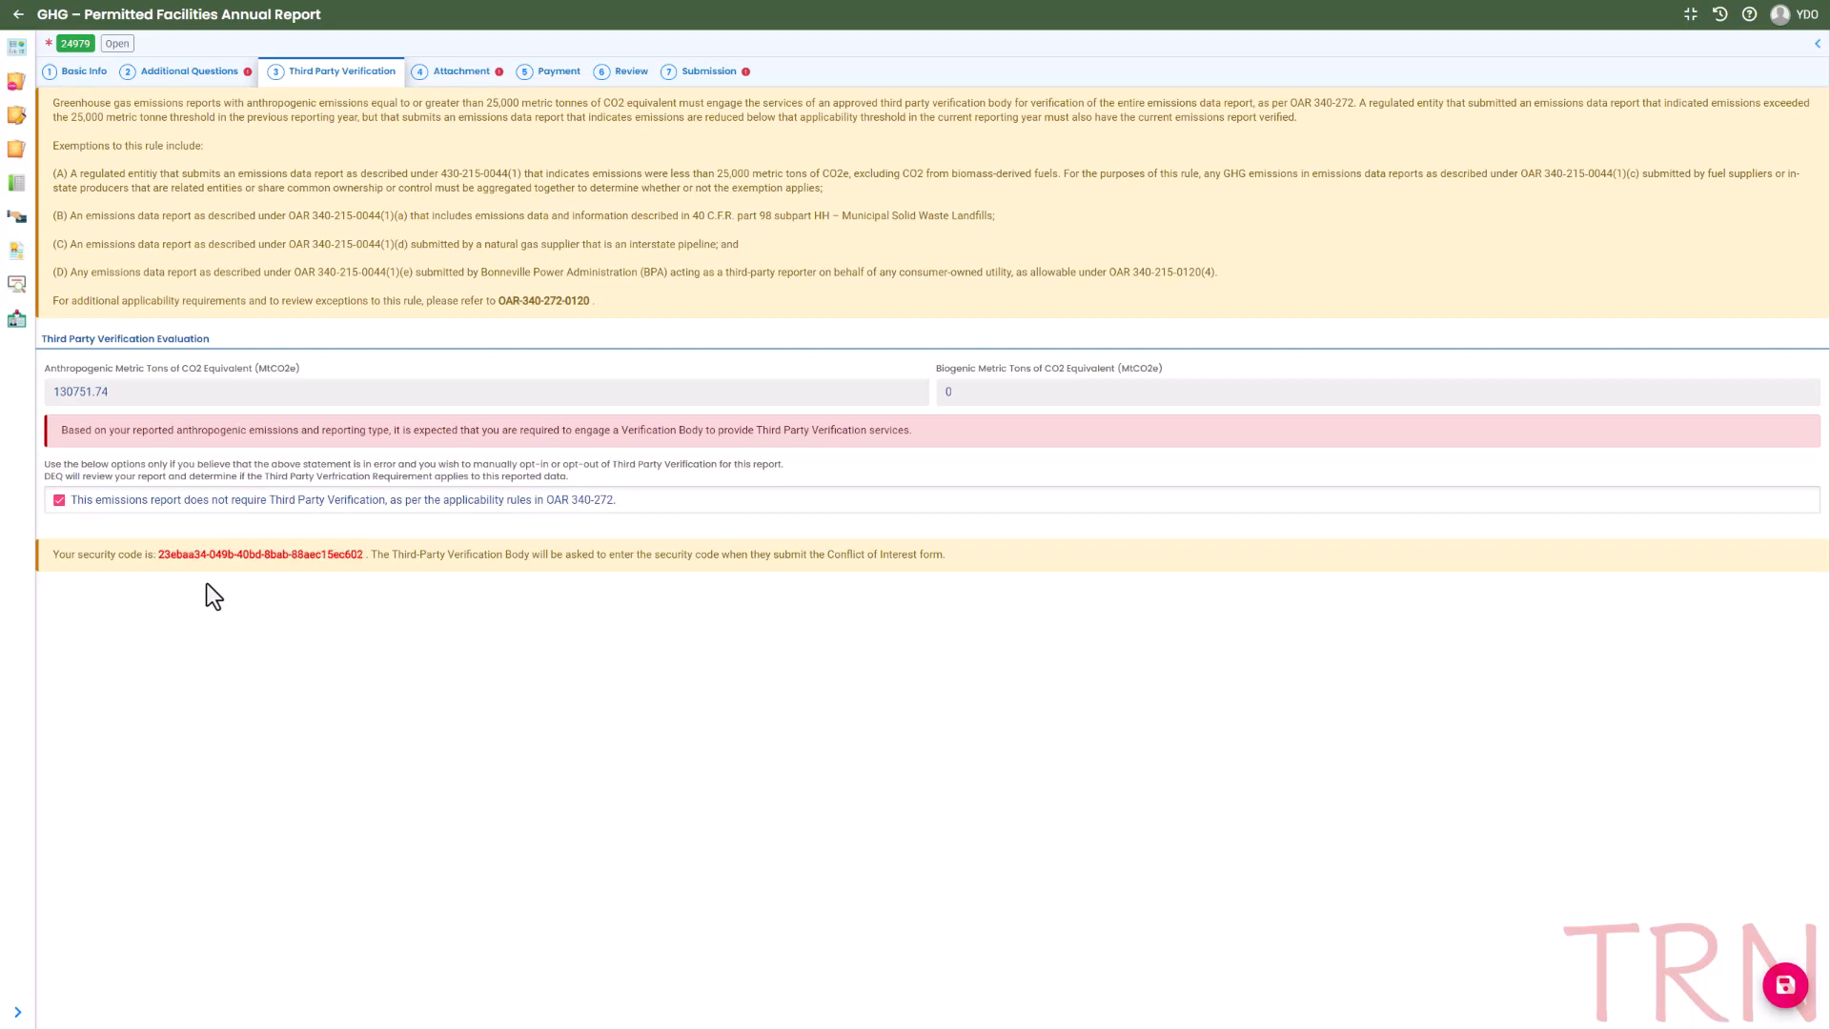
click(1780, 994)
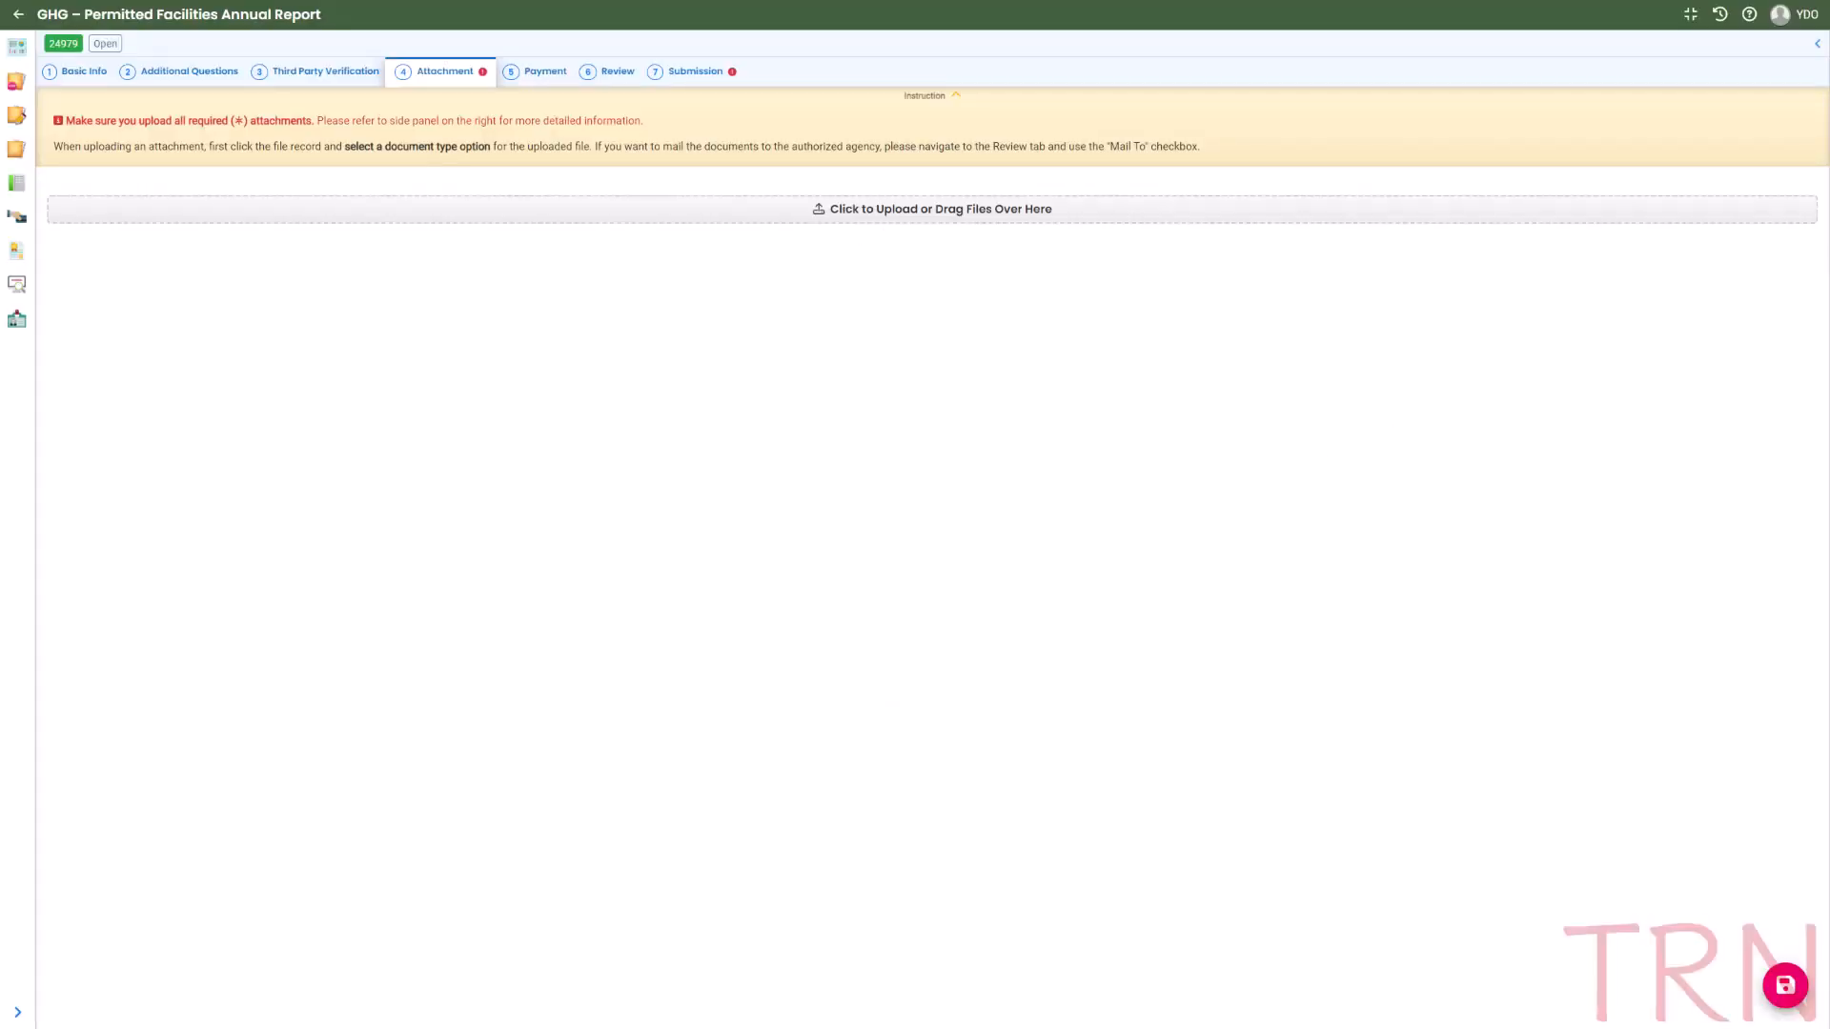
- Upload FISReference.pdf as an attachment to the report
drag(1318, 519, 779, 215)
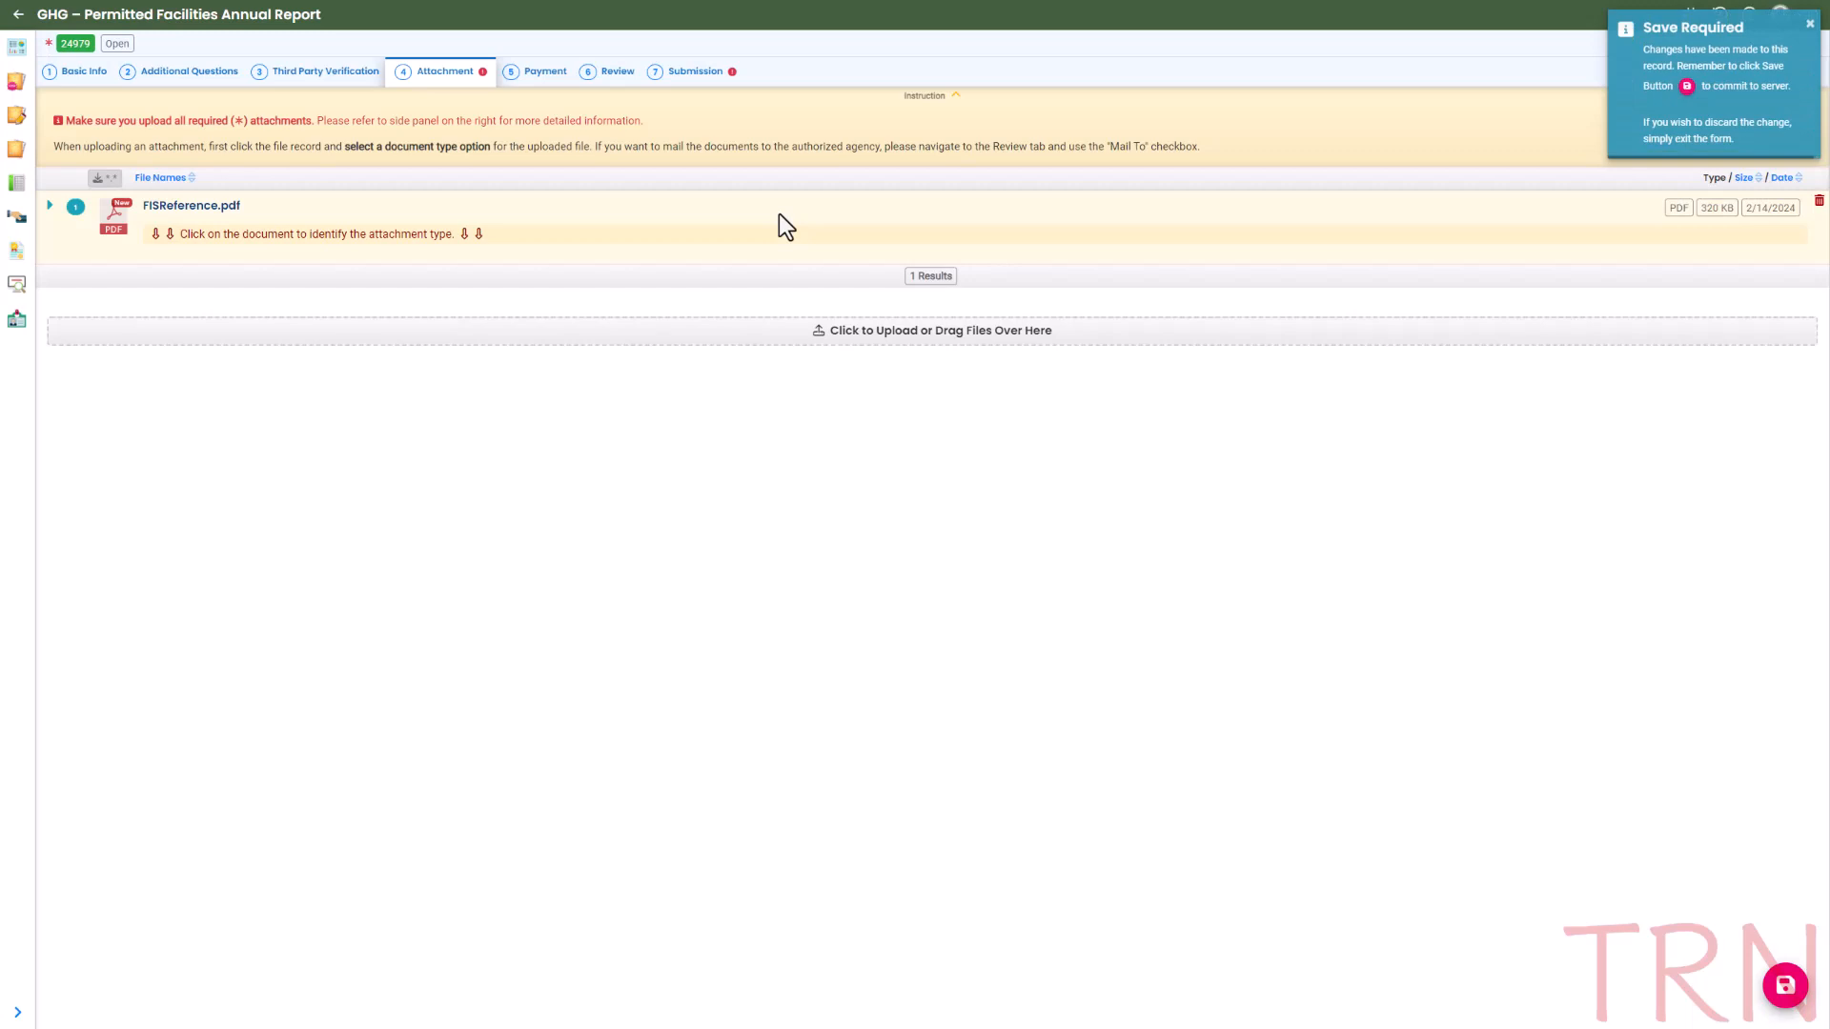
- Set the document type of FISReference.pdf to Required Emissions Data Inputs and Calculations for Process Emissions
click(338, 252)
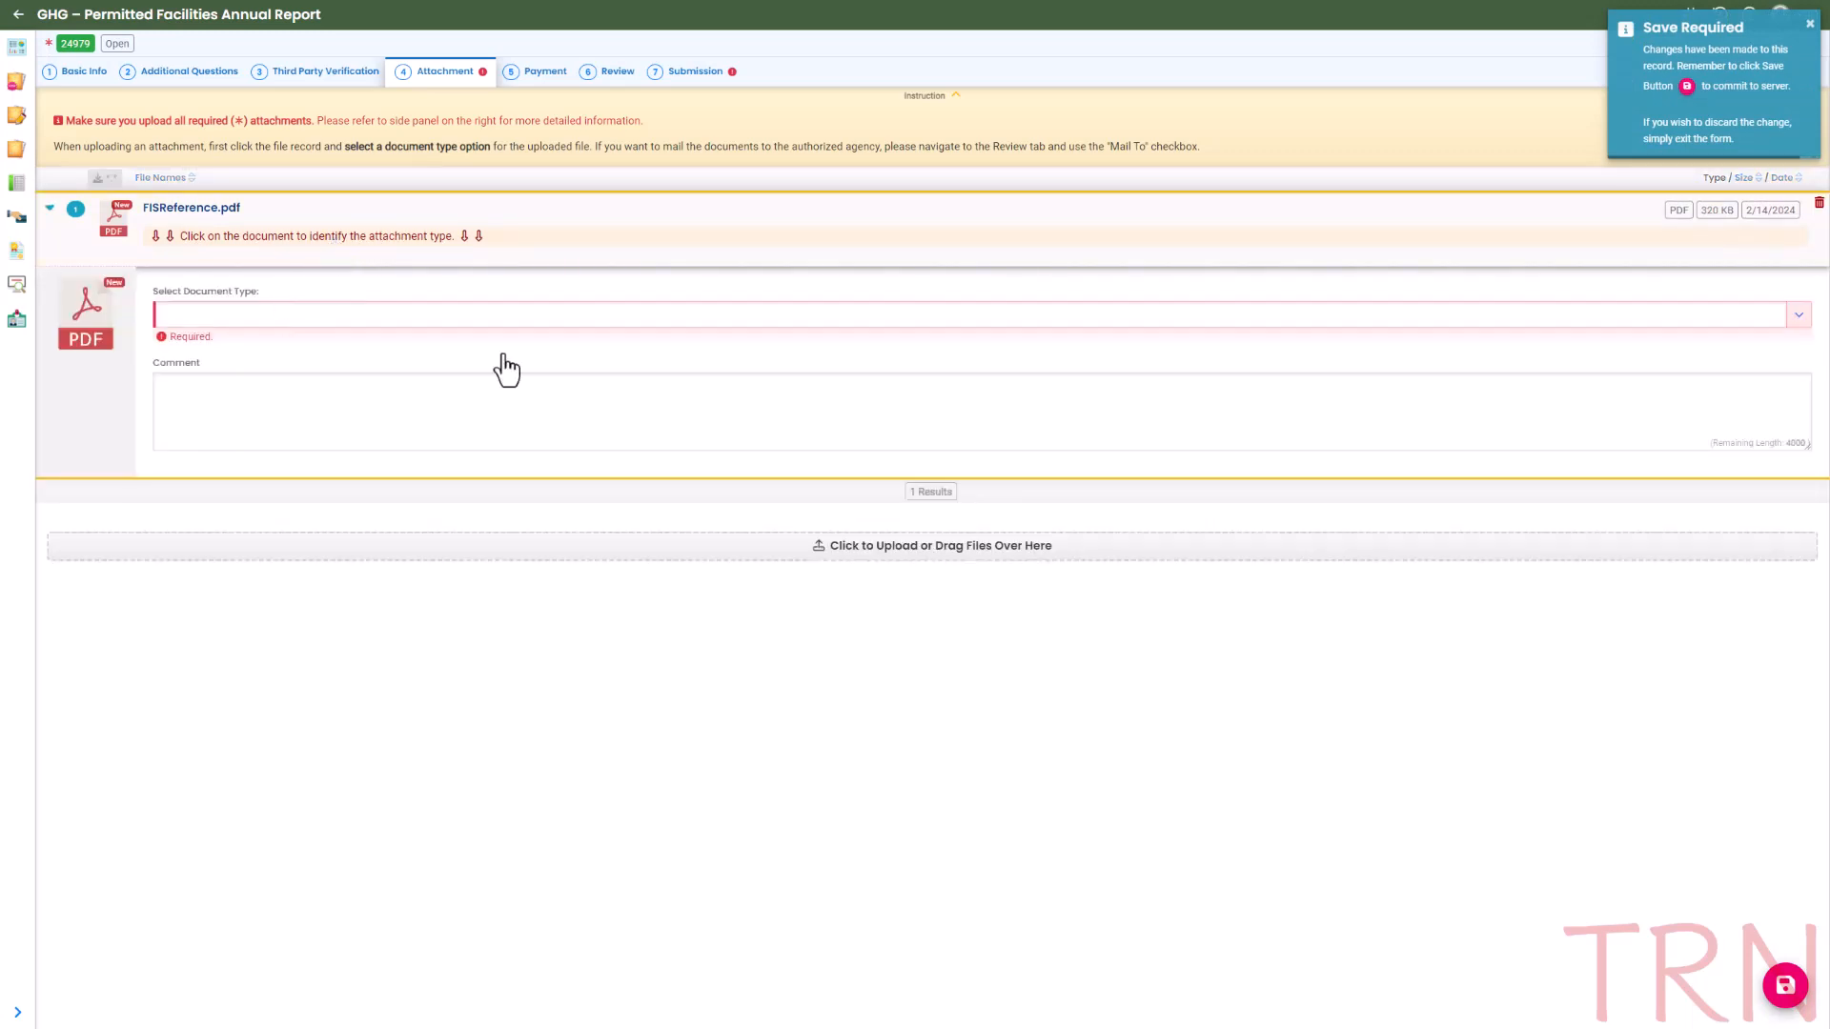
click(1794, 317)
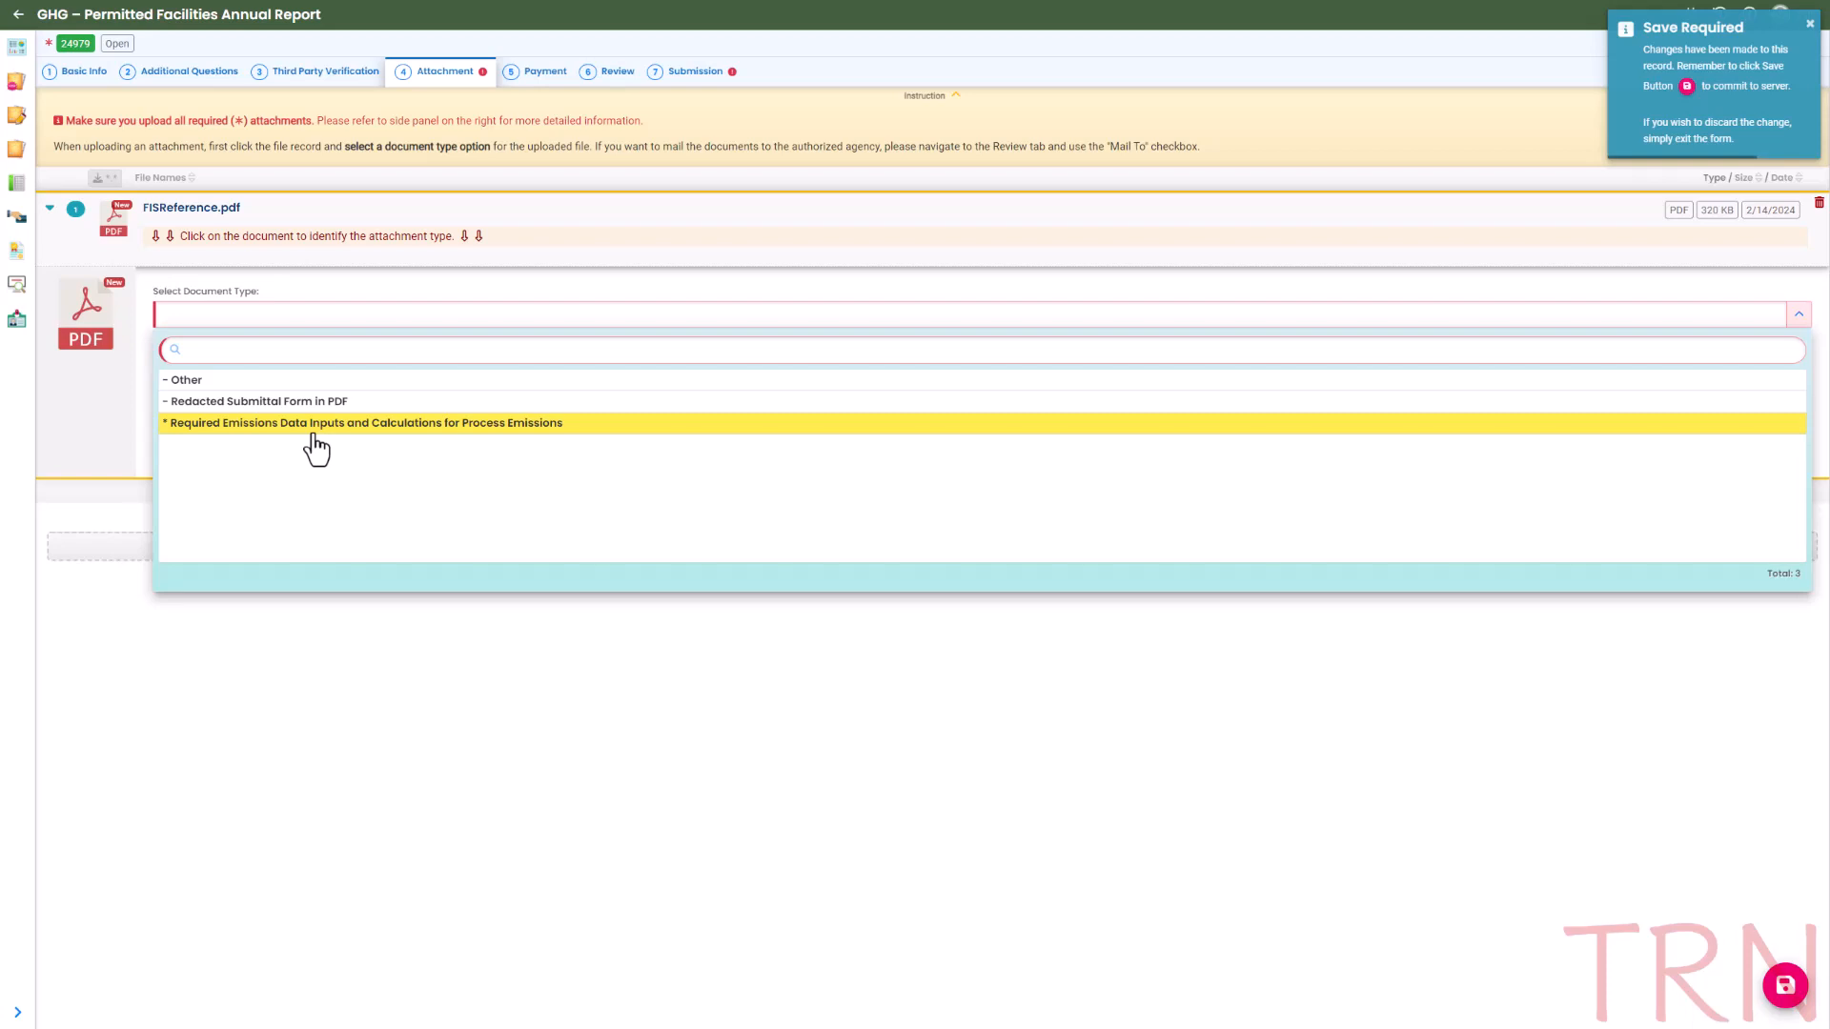
click(275, 393)
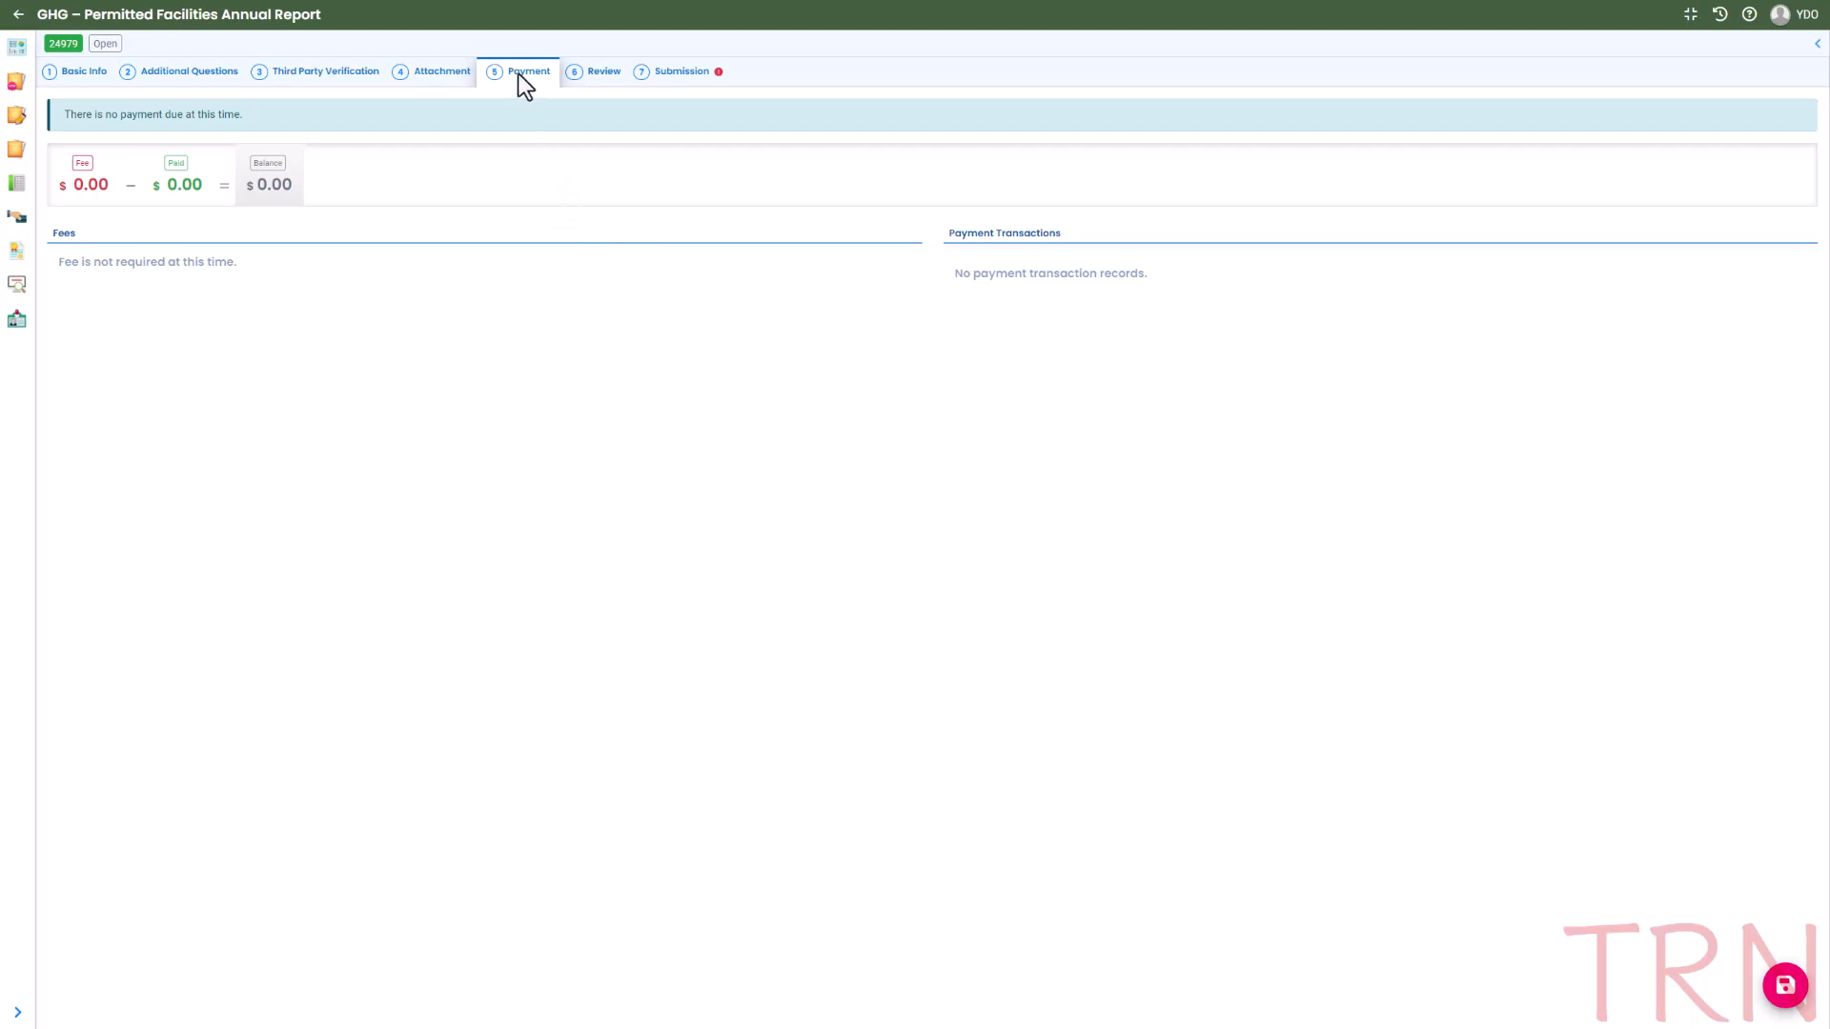
- Review the printable version of the report, from the owner details and 2023 emission data summary through the third party verification section
click(602, 84)
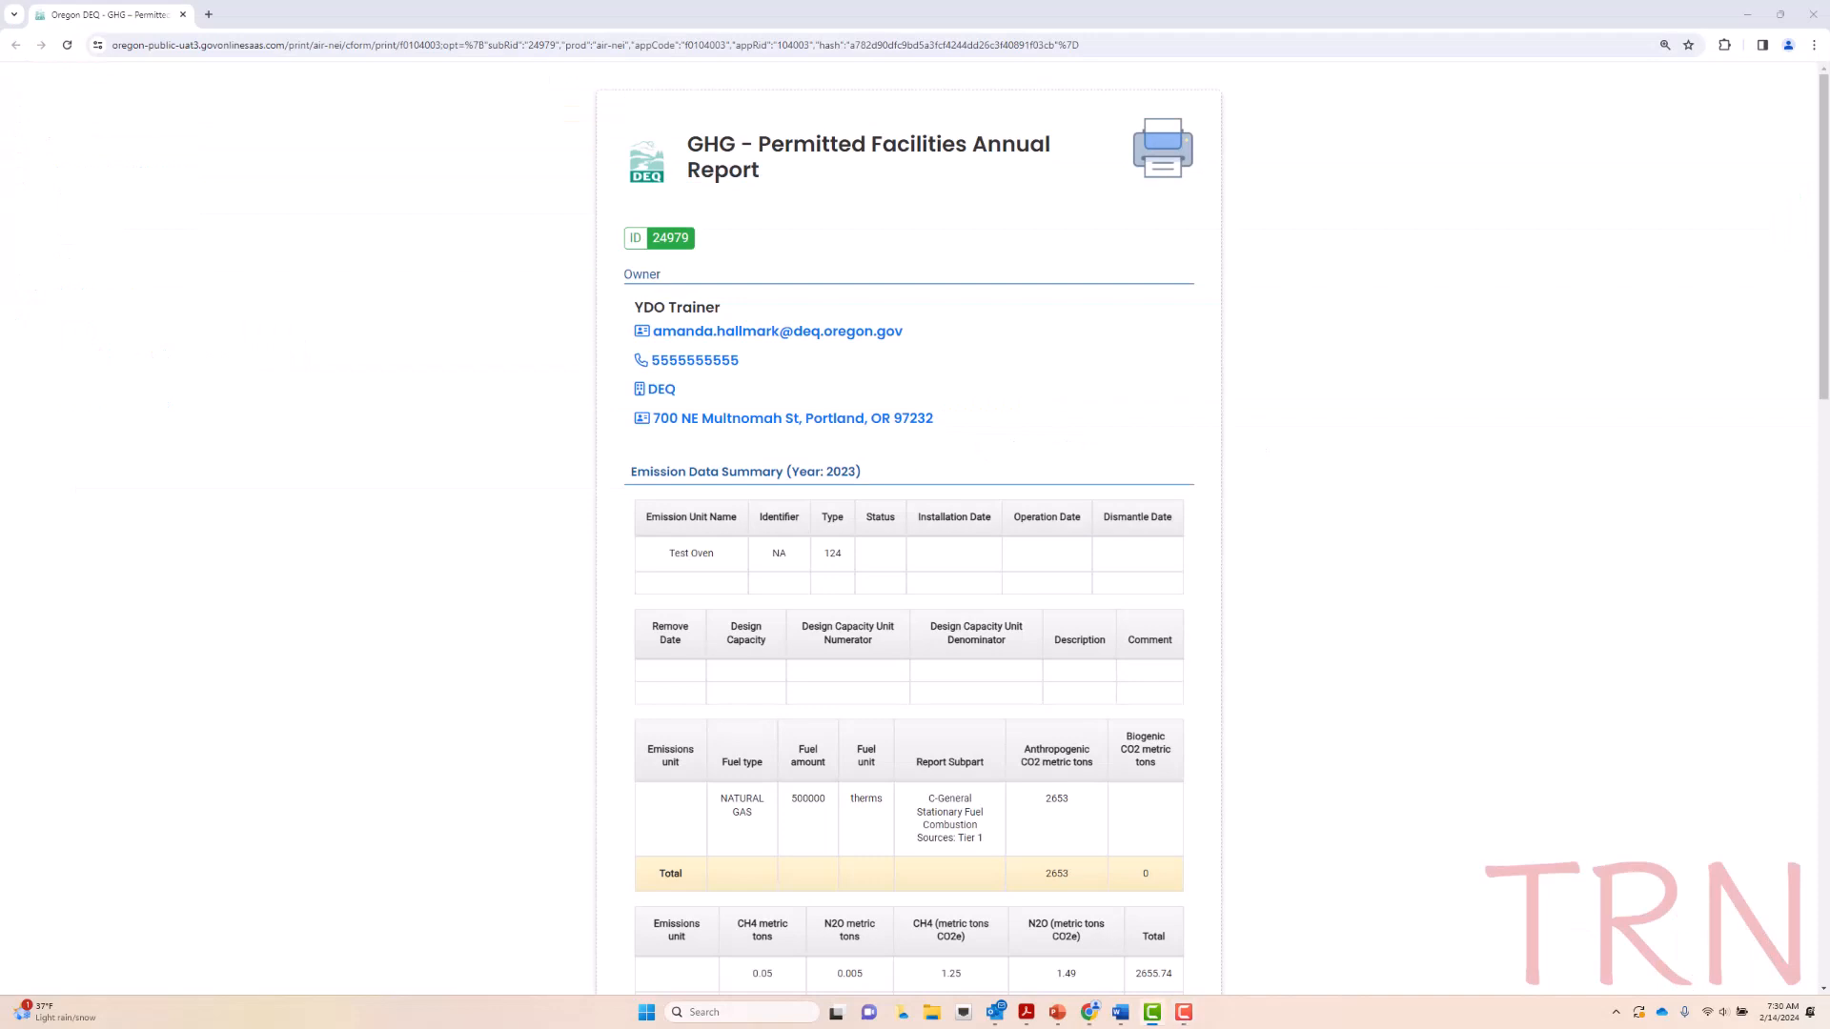
scroll(1426, 609, down, 3)
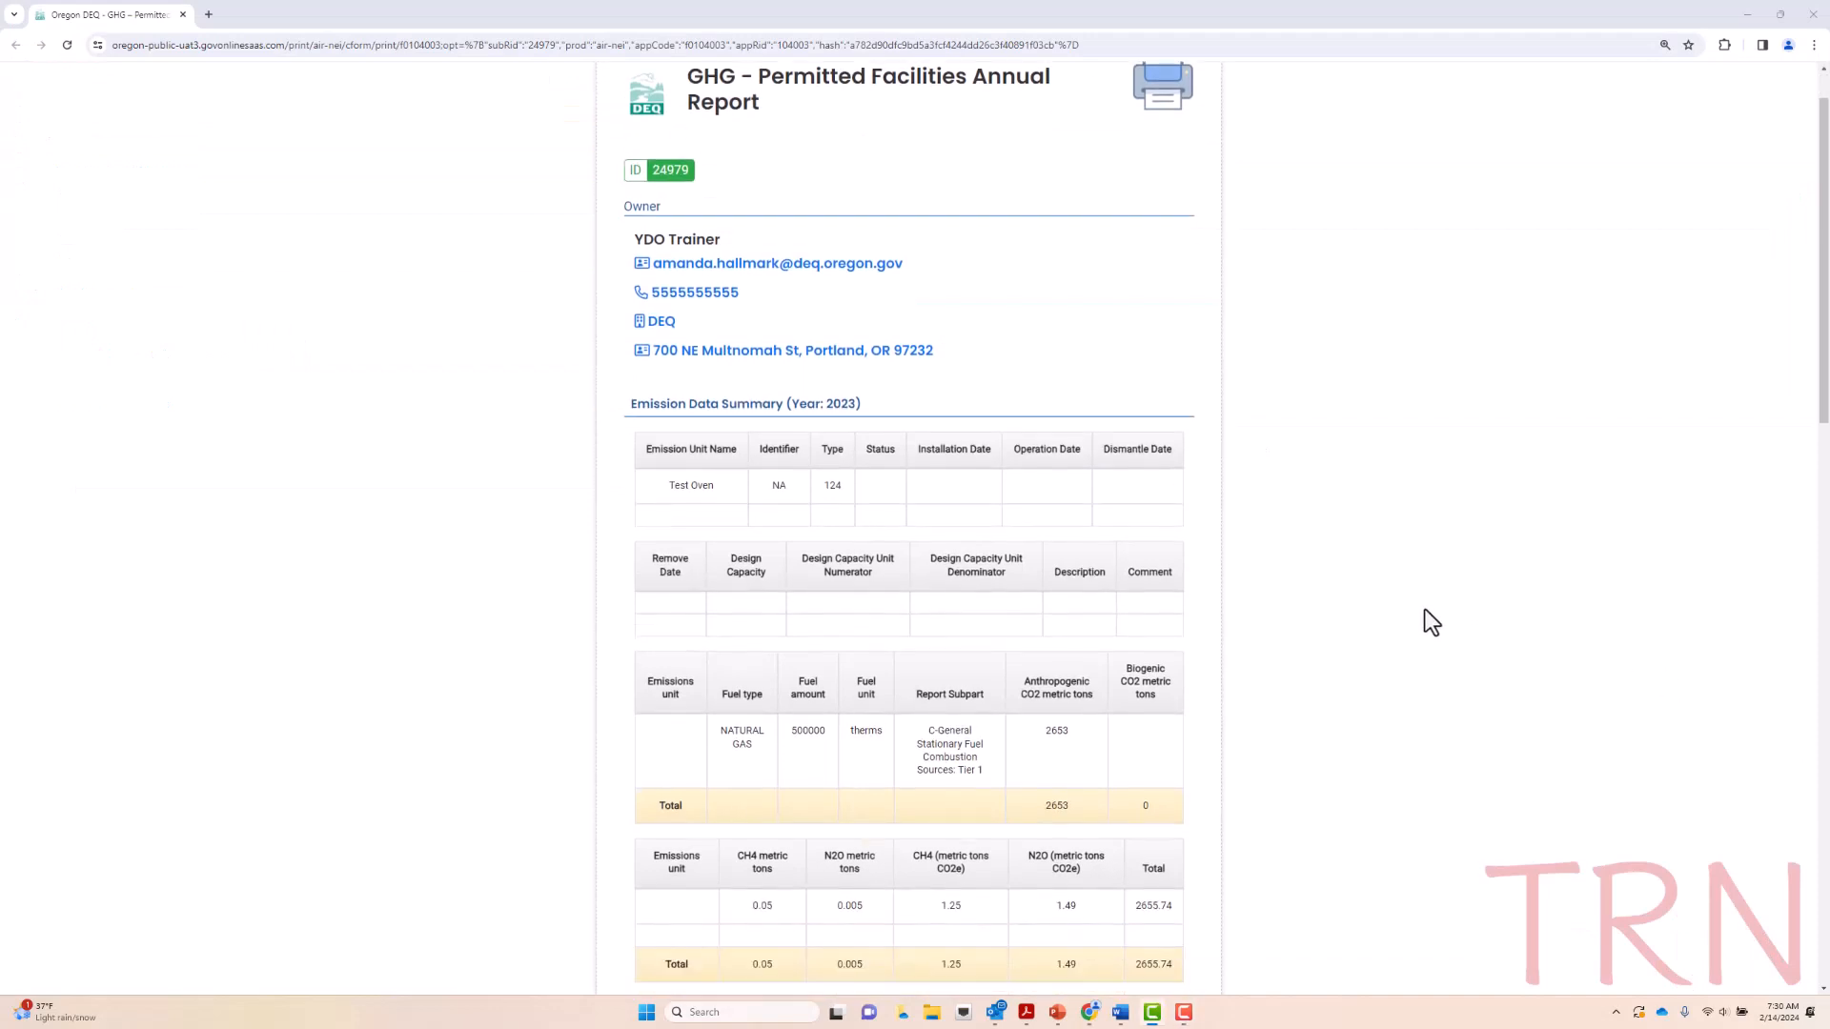
scroll(1431, 615, down, 5)
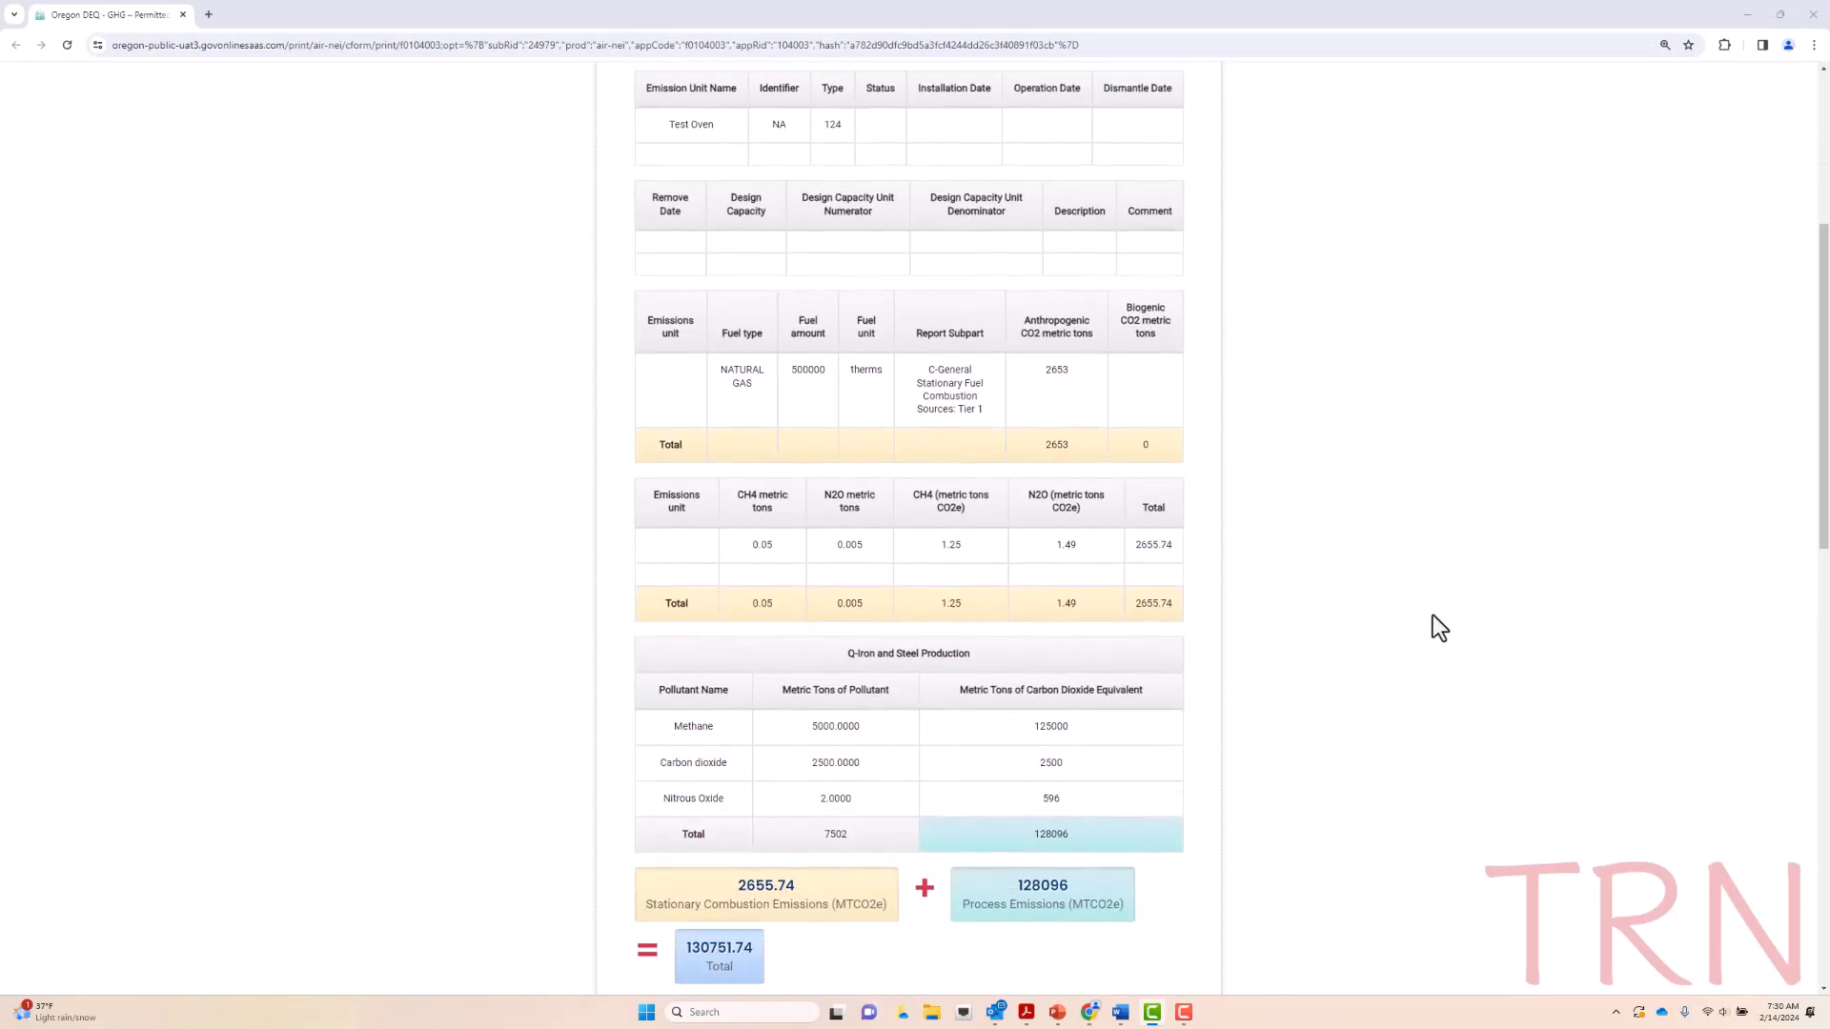
scroll(1433, 618, down, 2)
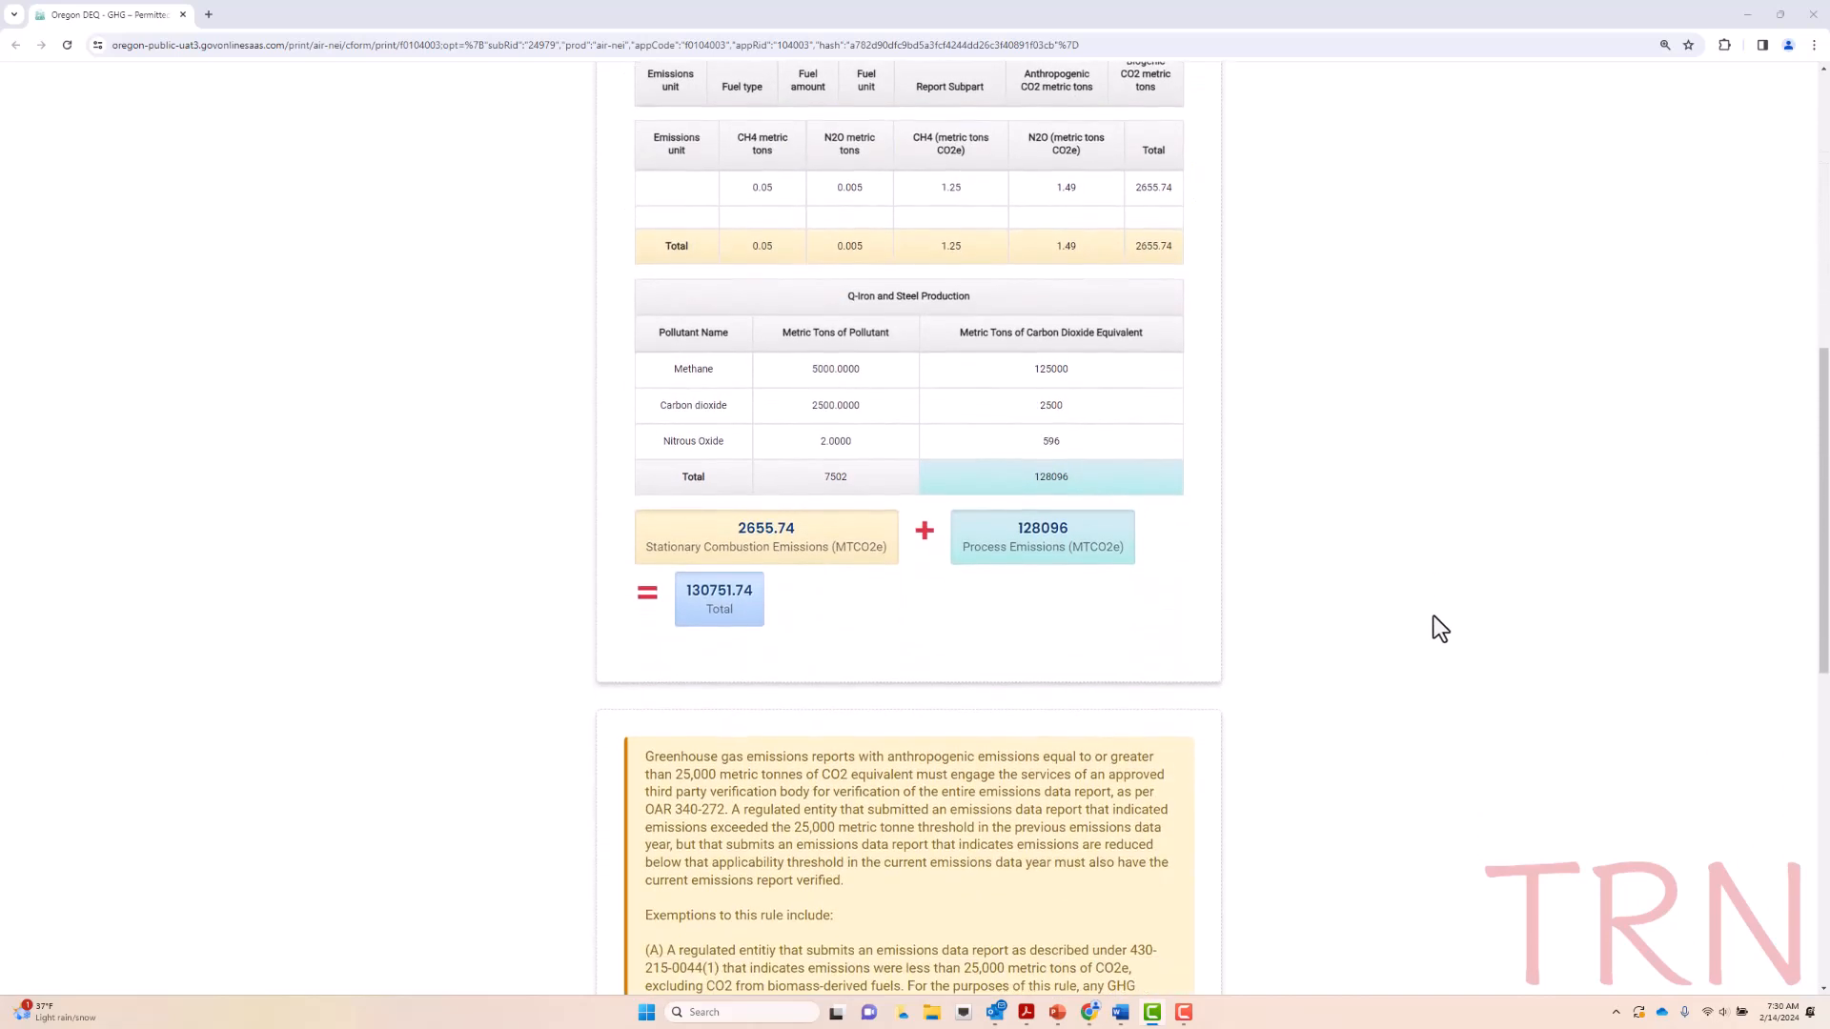
scroll(1432, 617, down, 4)
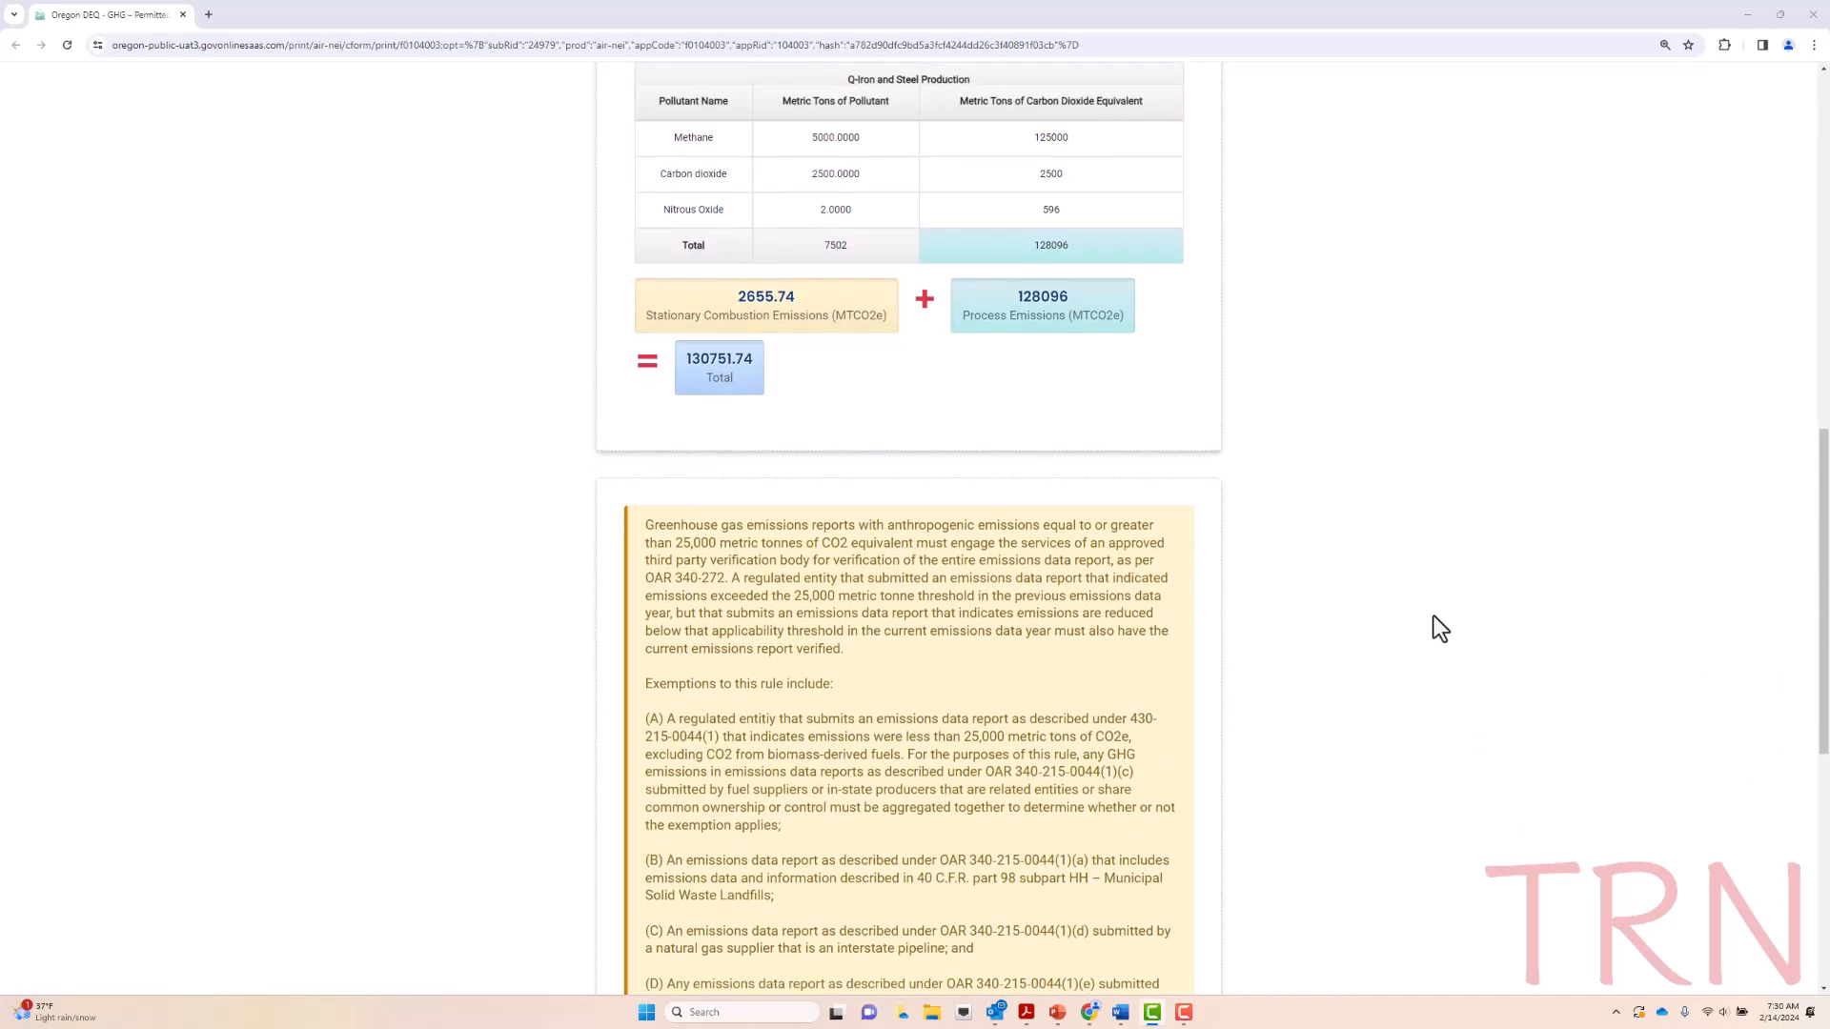
scroll(1439, 629, down, 3)
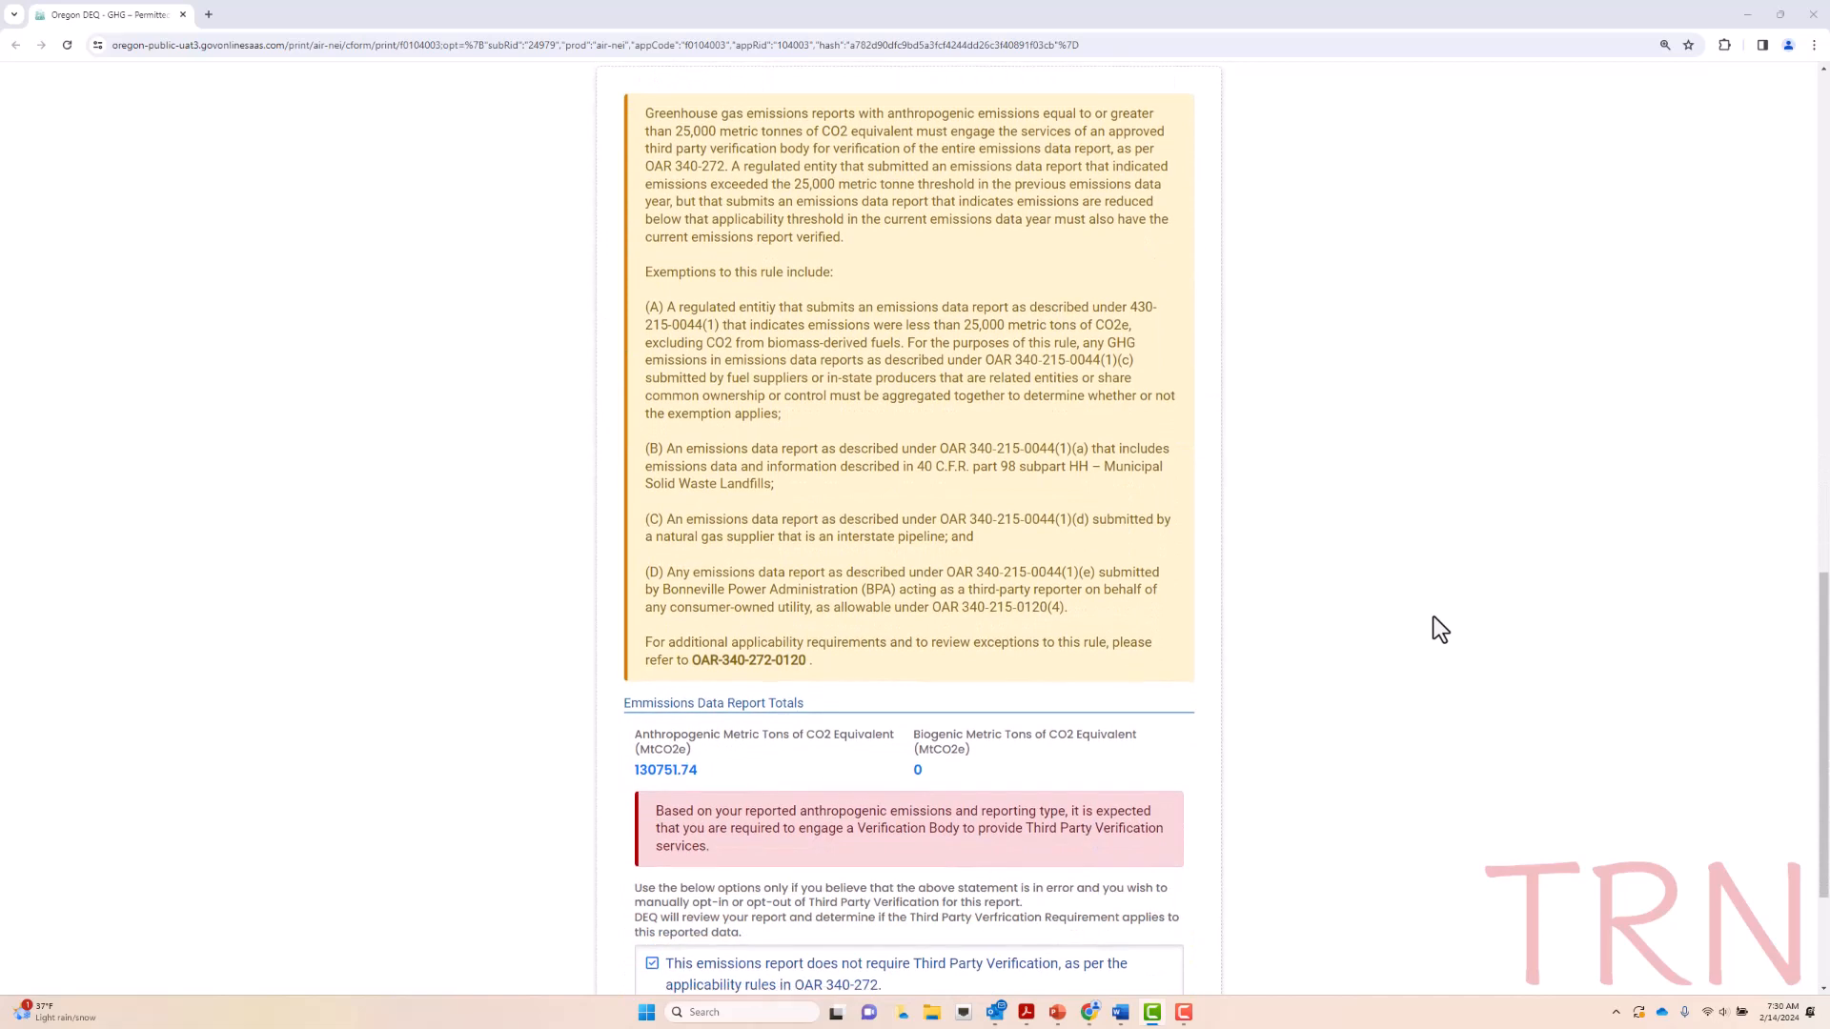
scroll(1439, 629, down, 1)
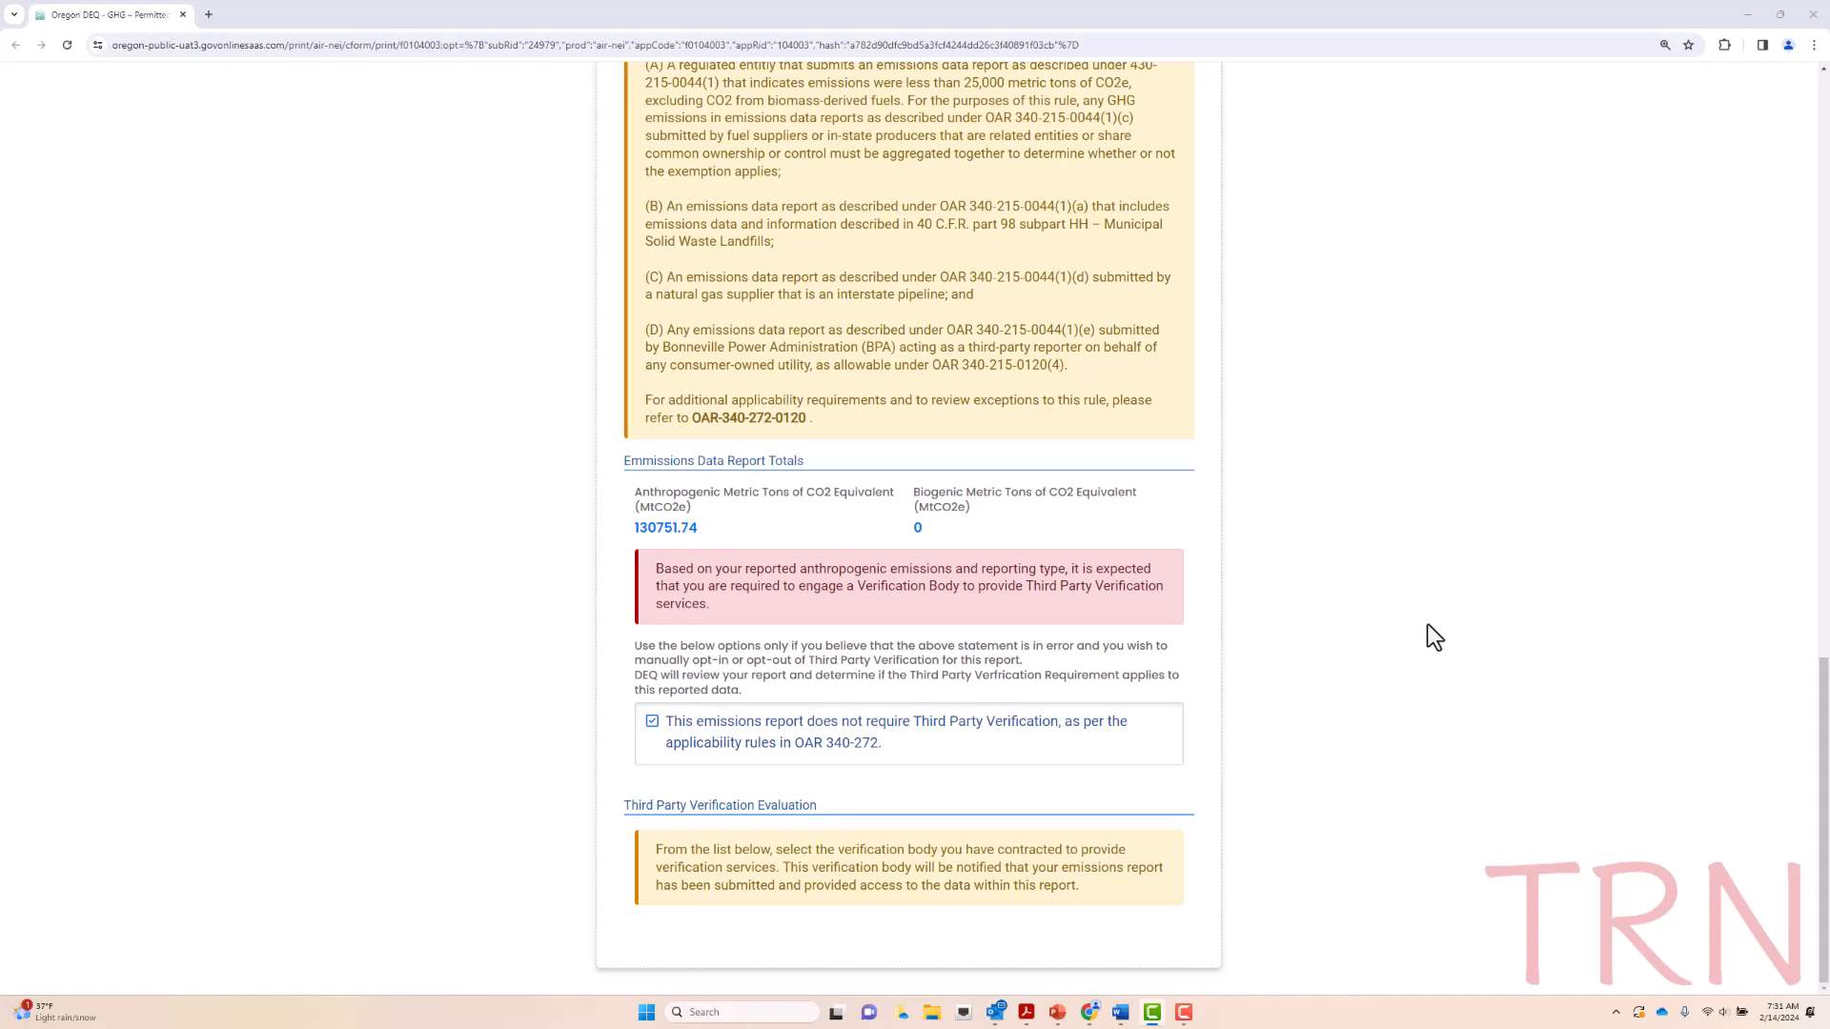
scroll(1434, 636, up, 5)
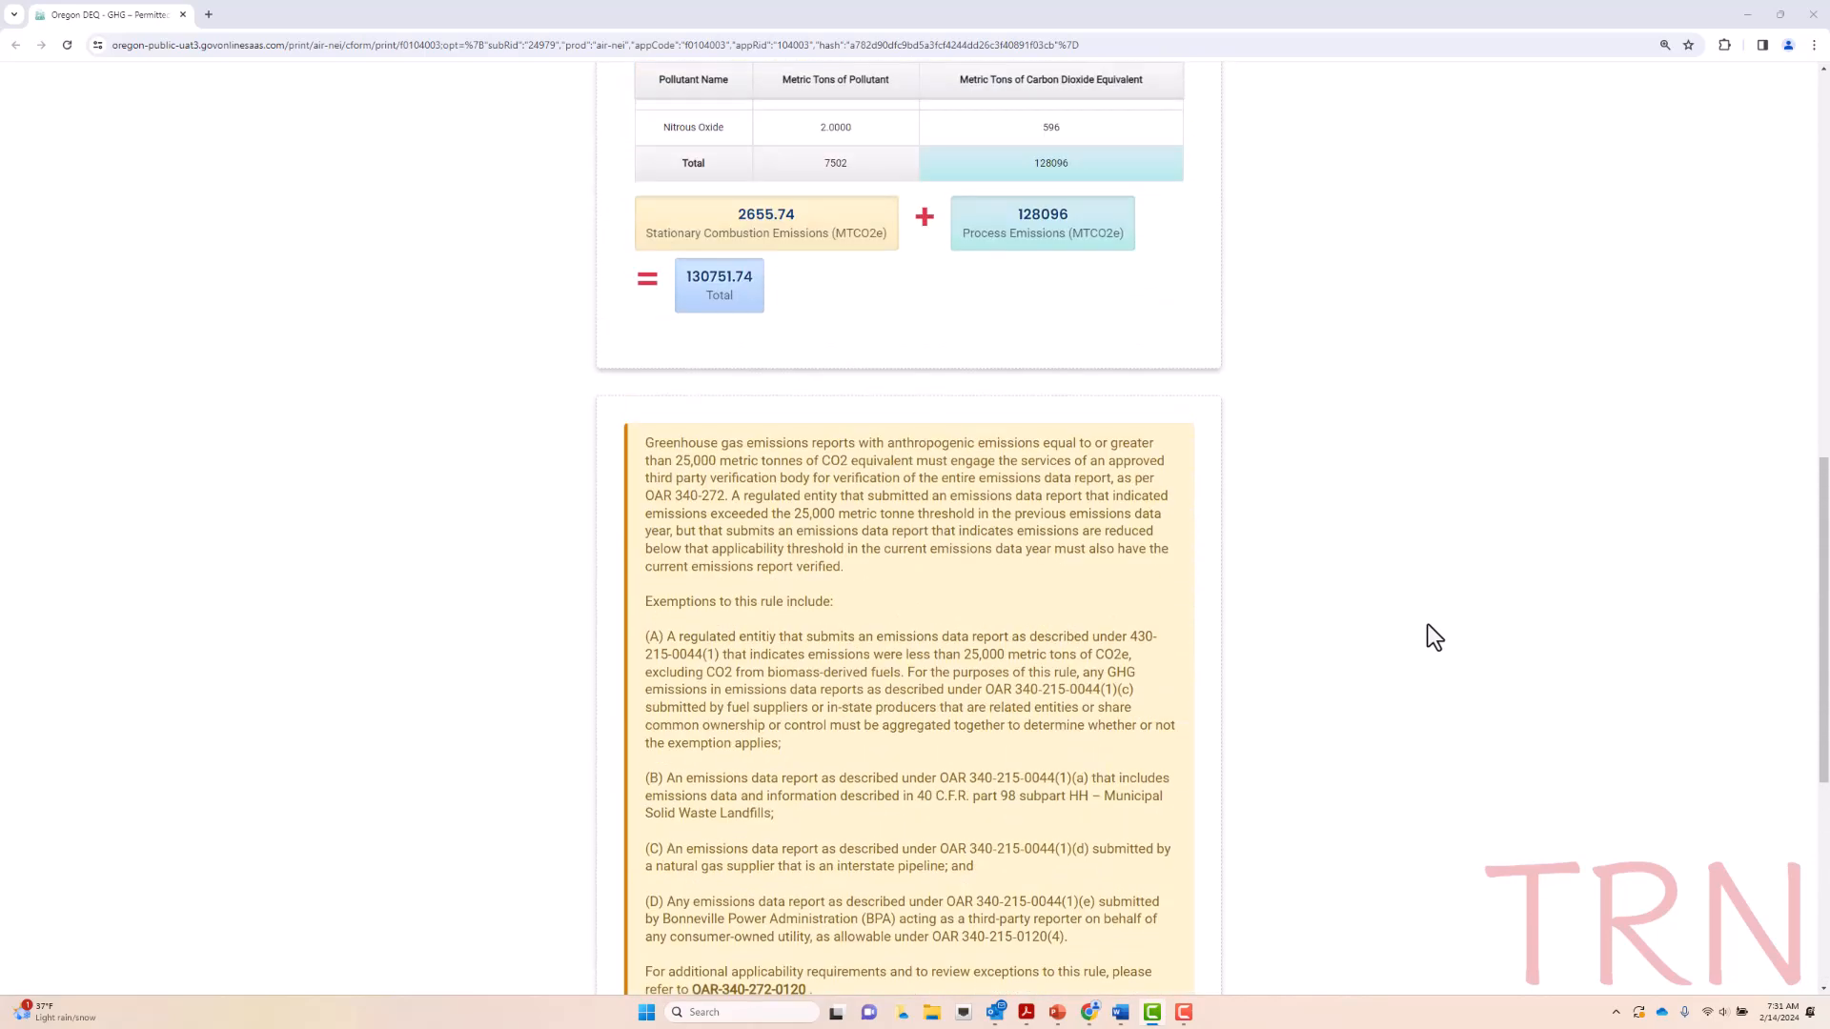
scroll(1428, 625, down, 5)
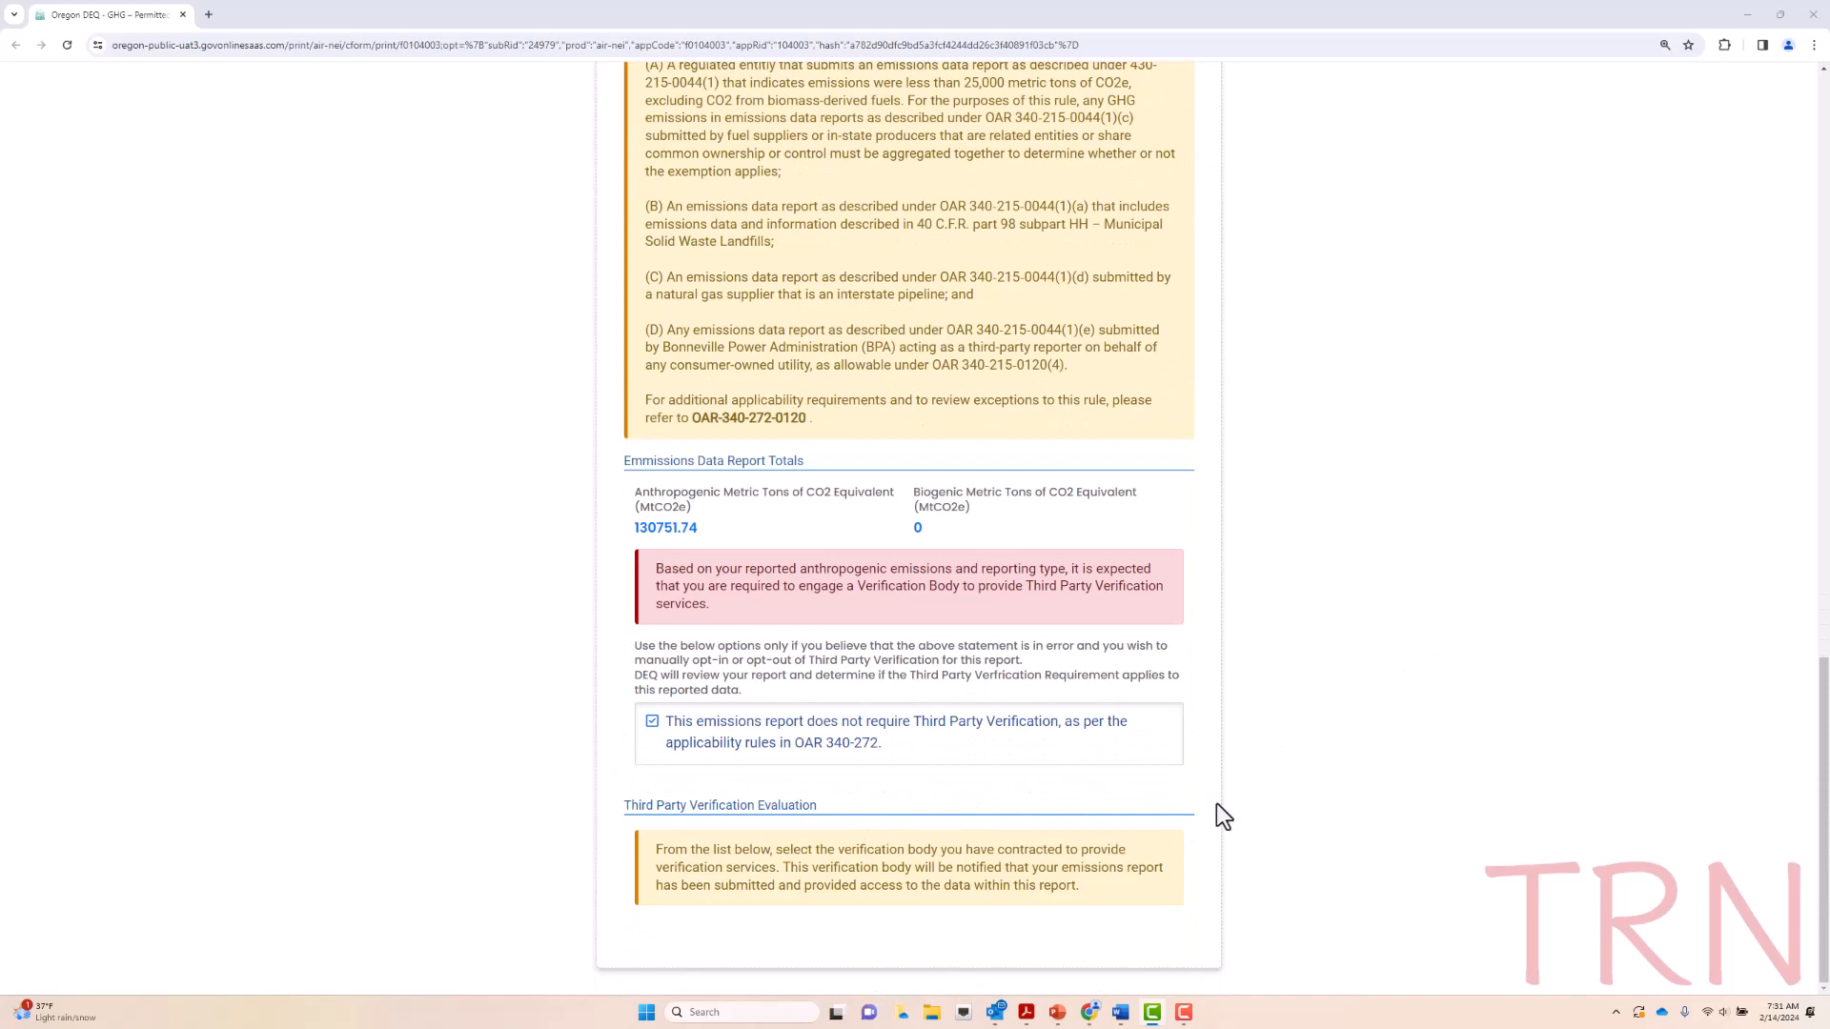
scroll(1334, 798, up, 6)
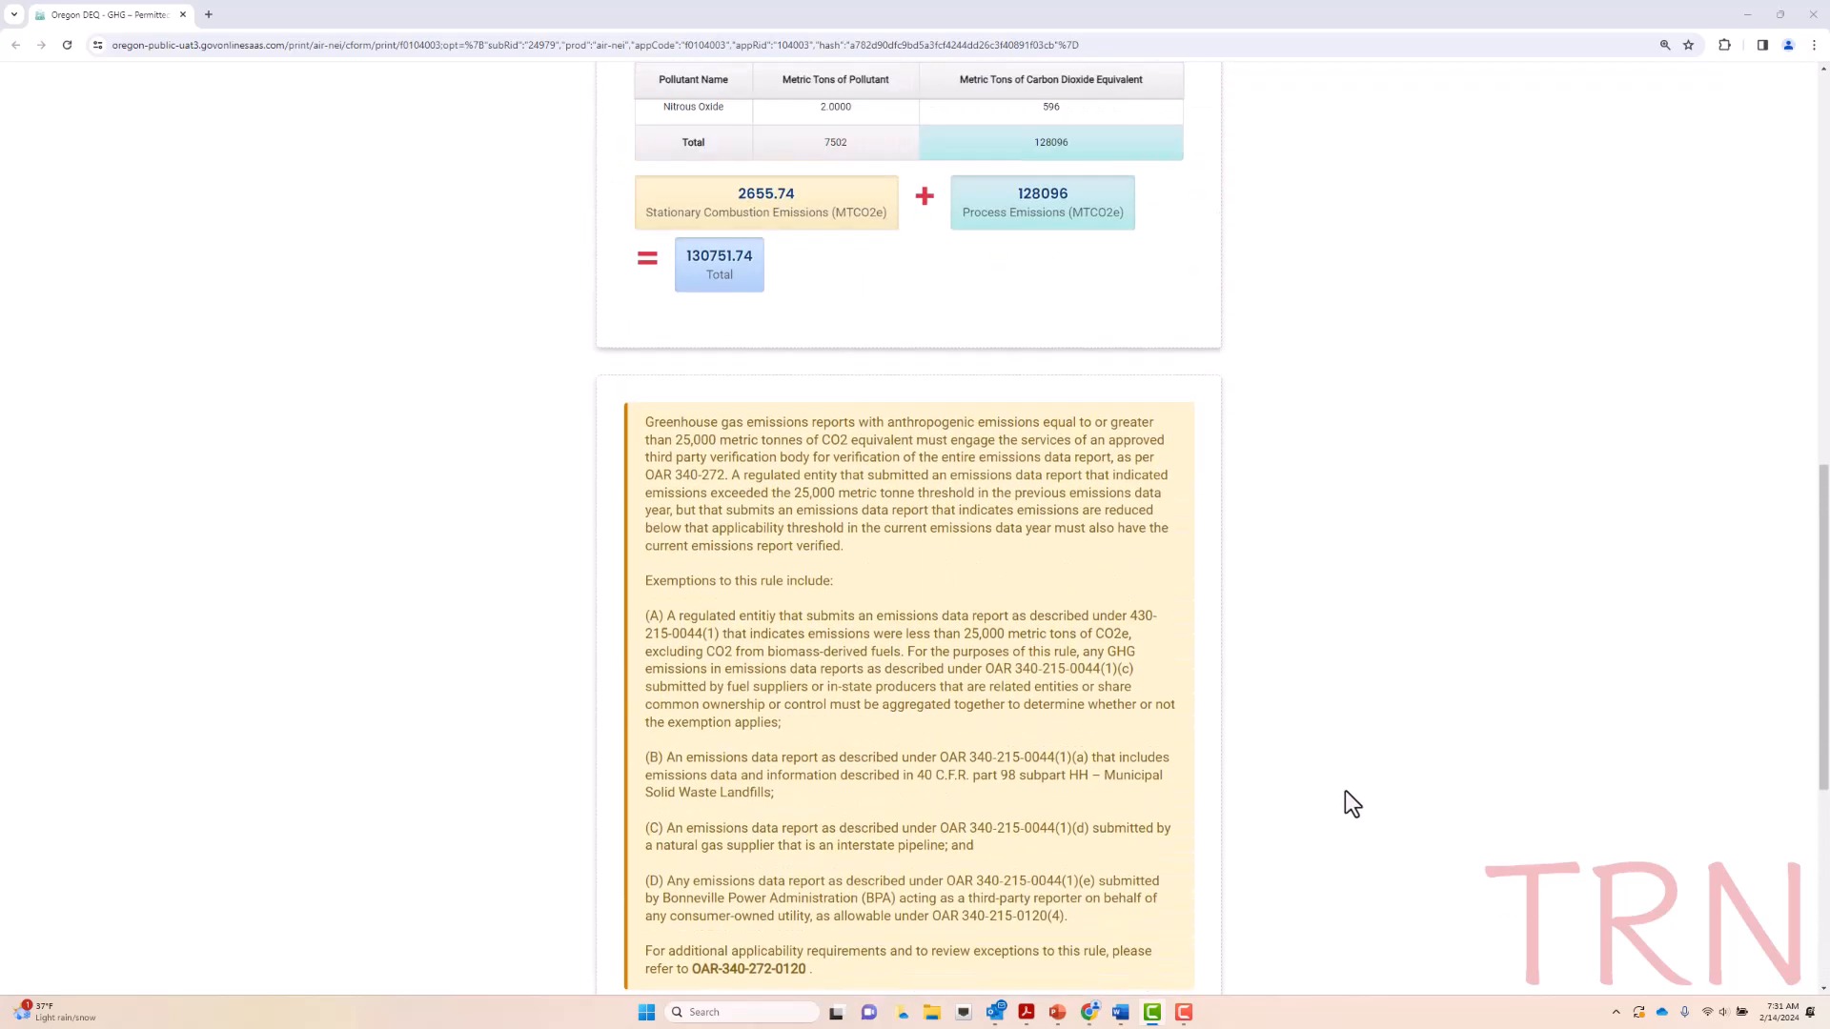
scroll(1346, 791, up, 6)
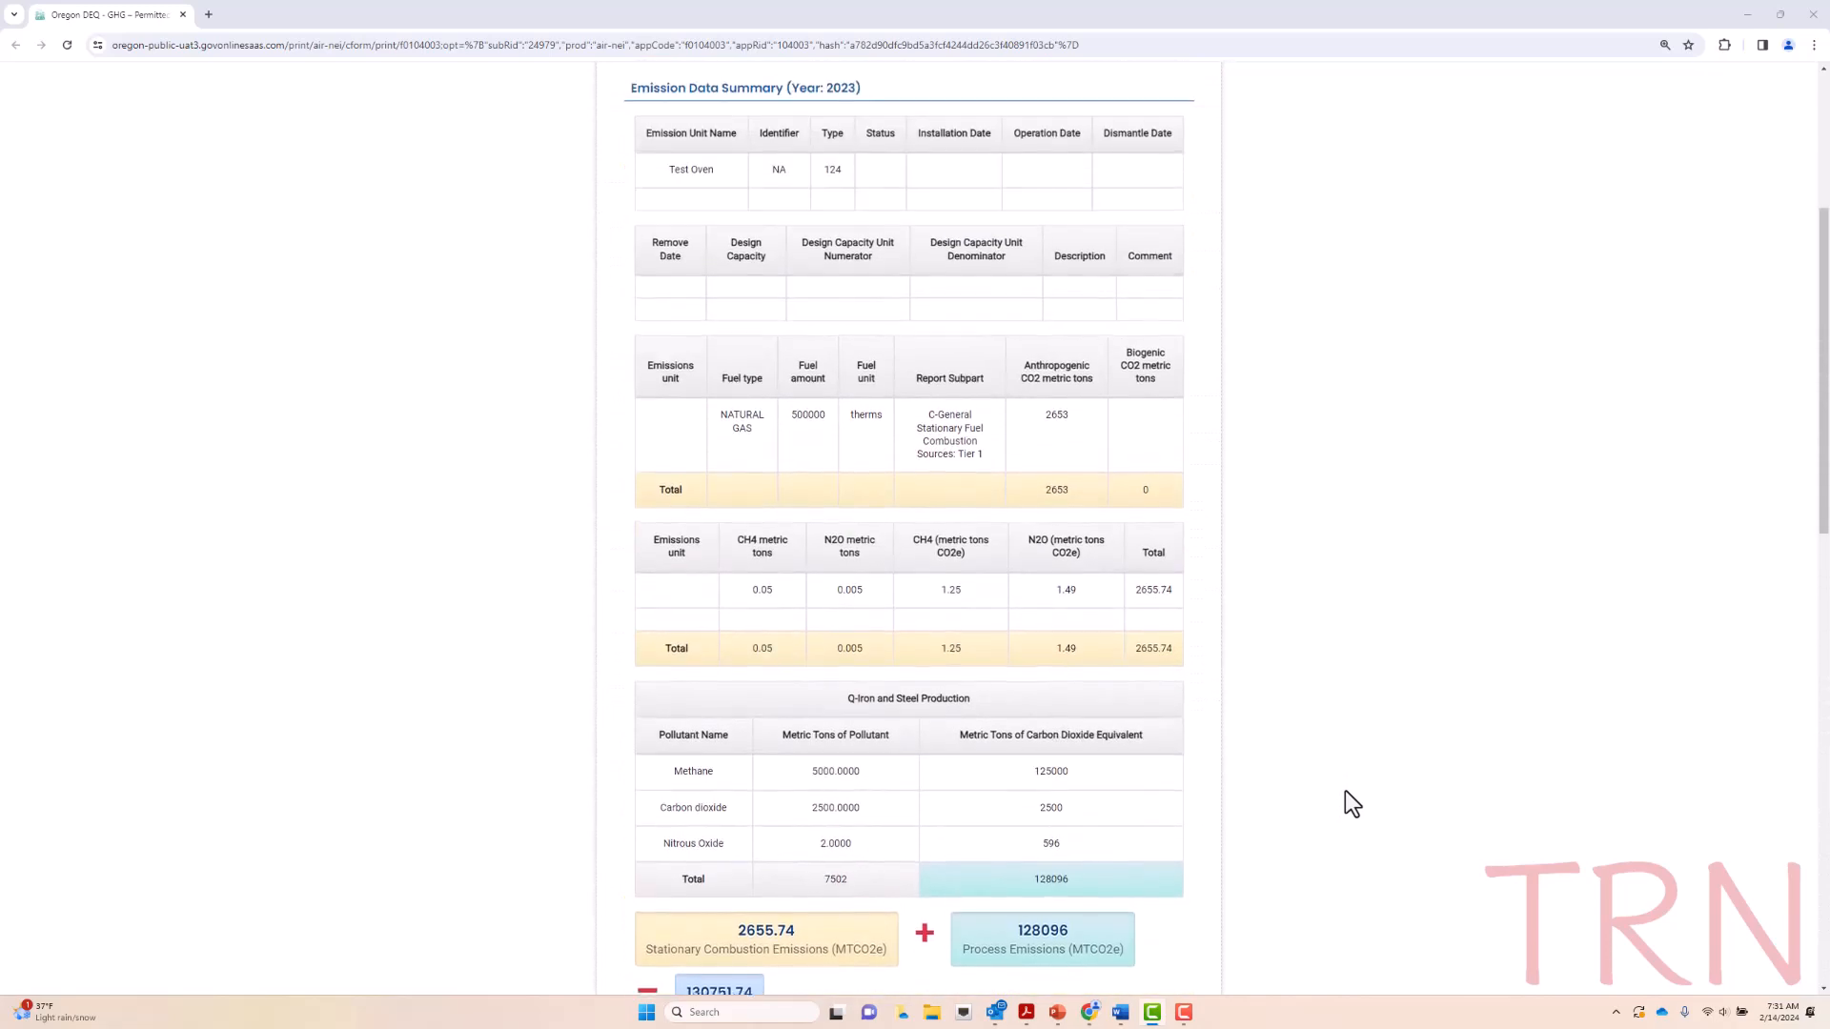
scroll(1348, 792, up, 2)
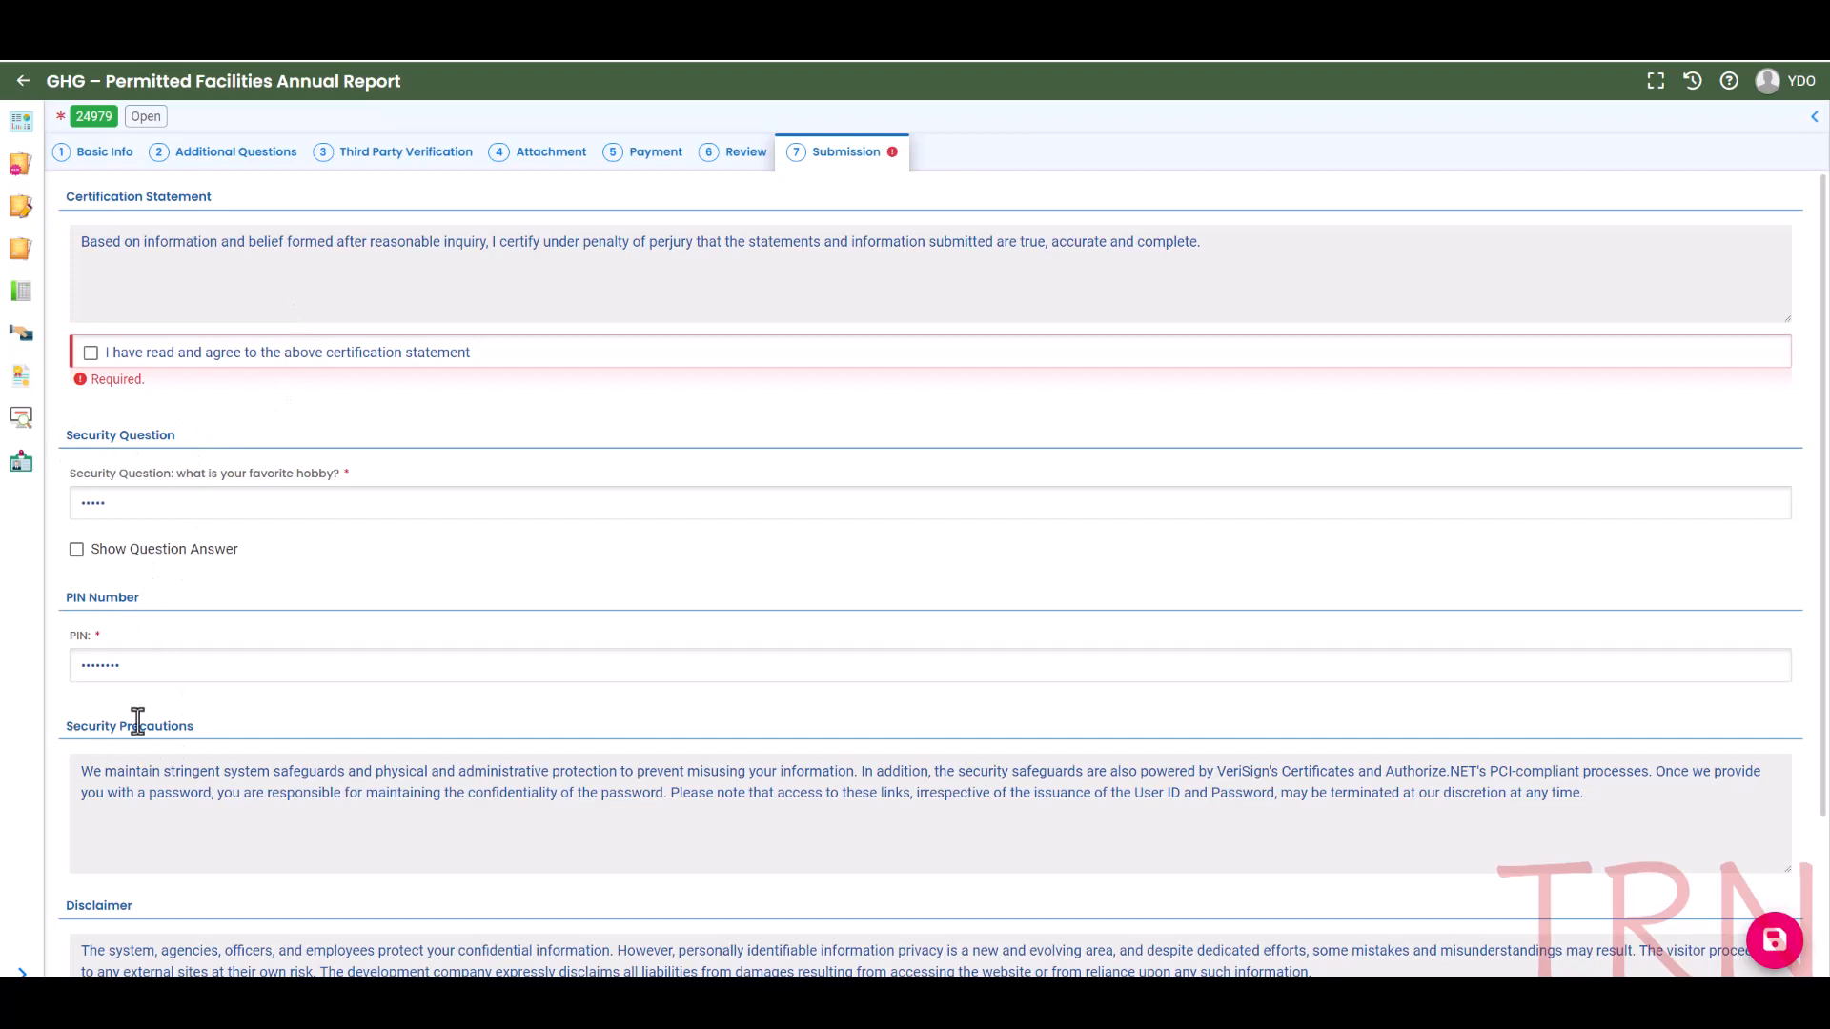
- Agree to the certification statement and submit the annual report
scroll(592, 795, down, 2)
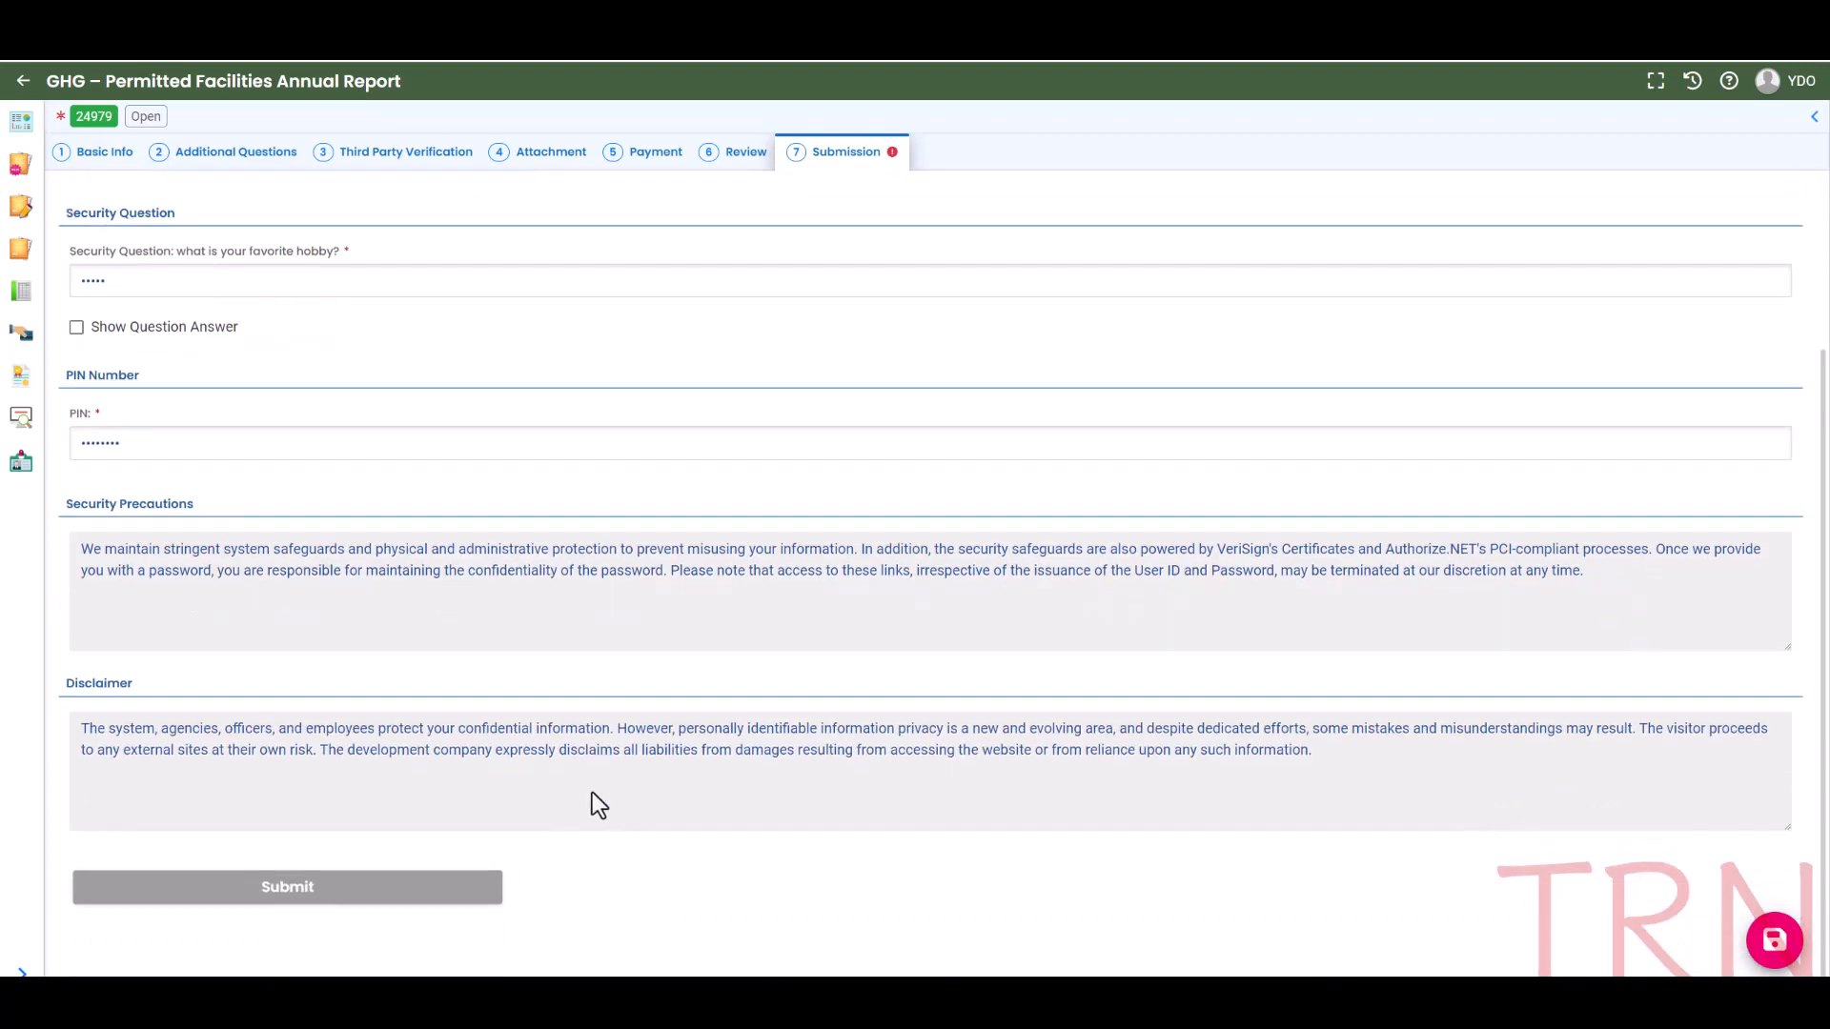
click(477, 888)
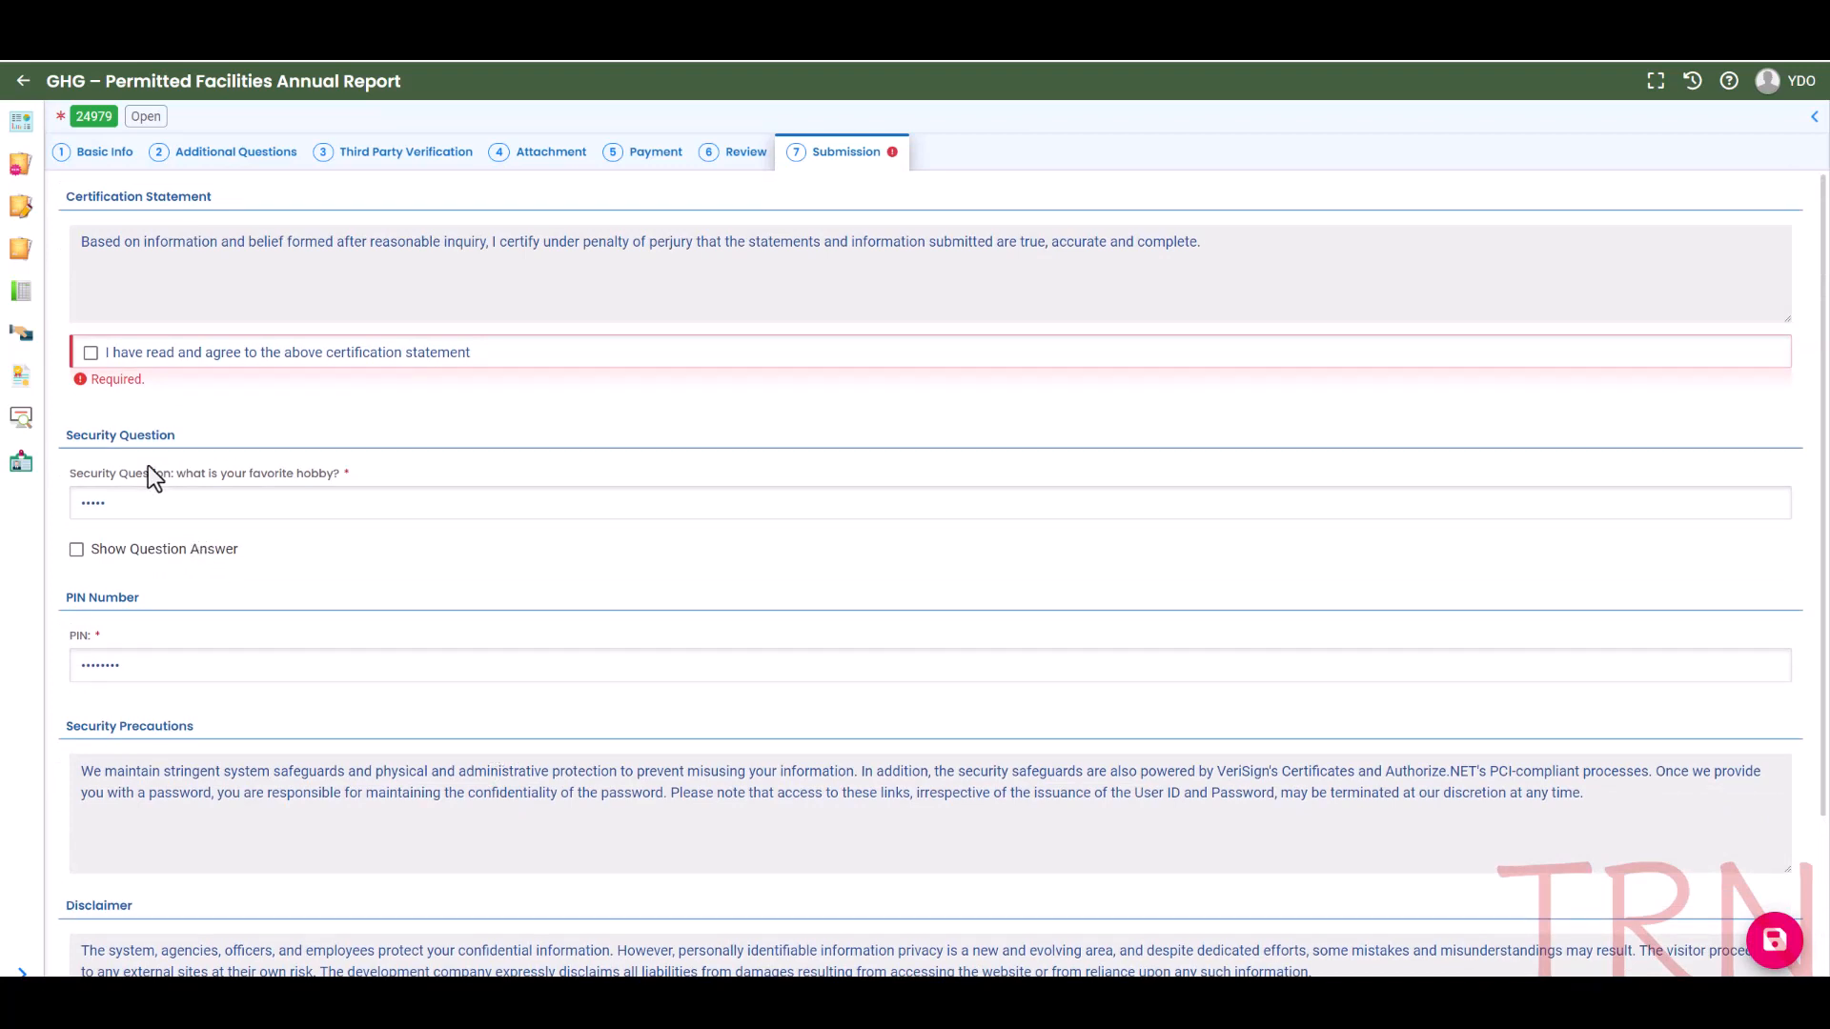
click(90, 355)
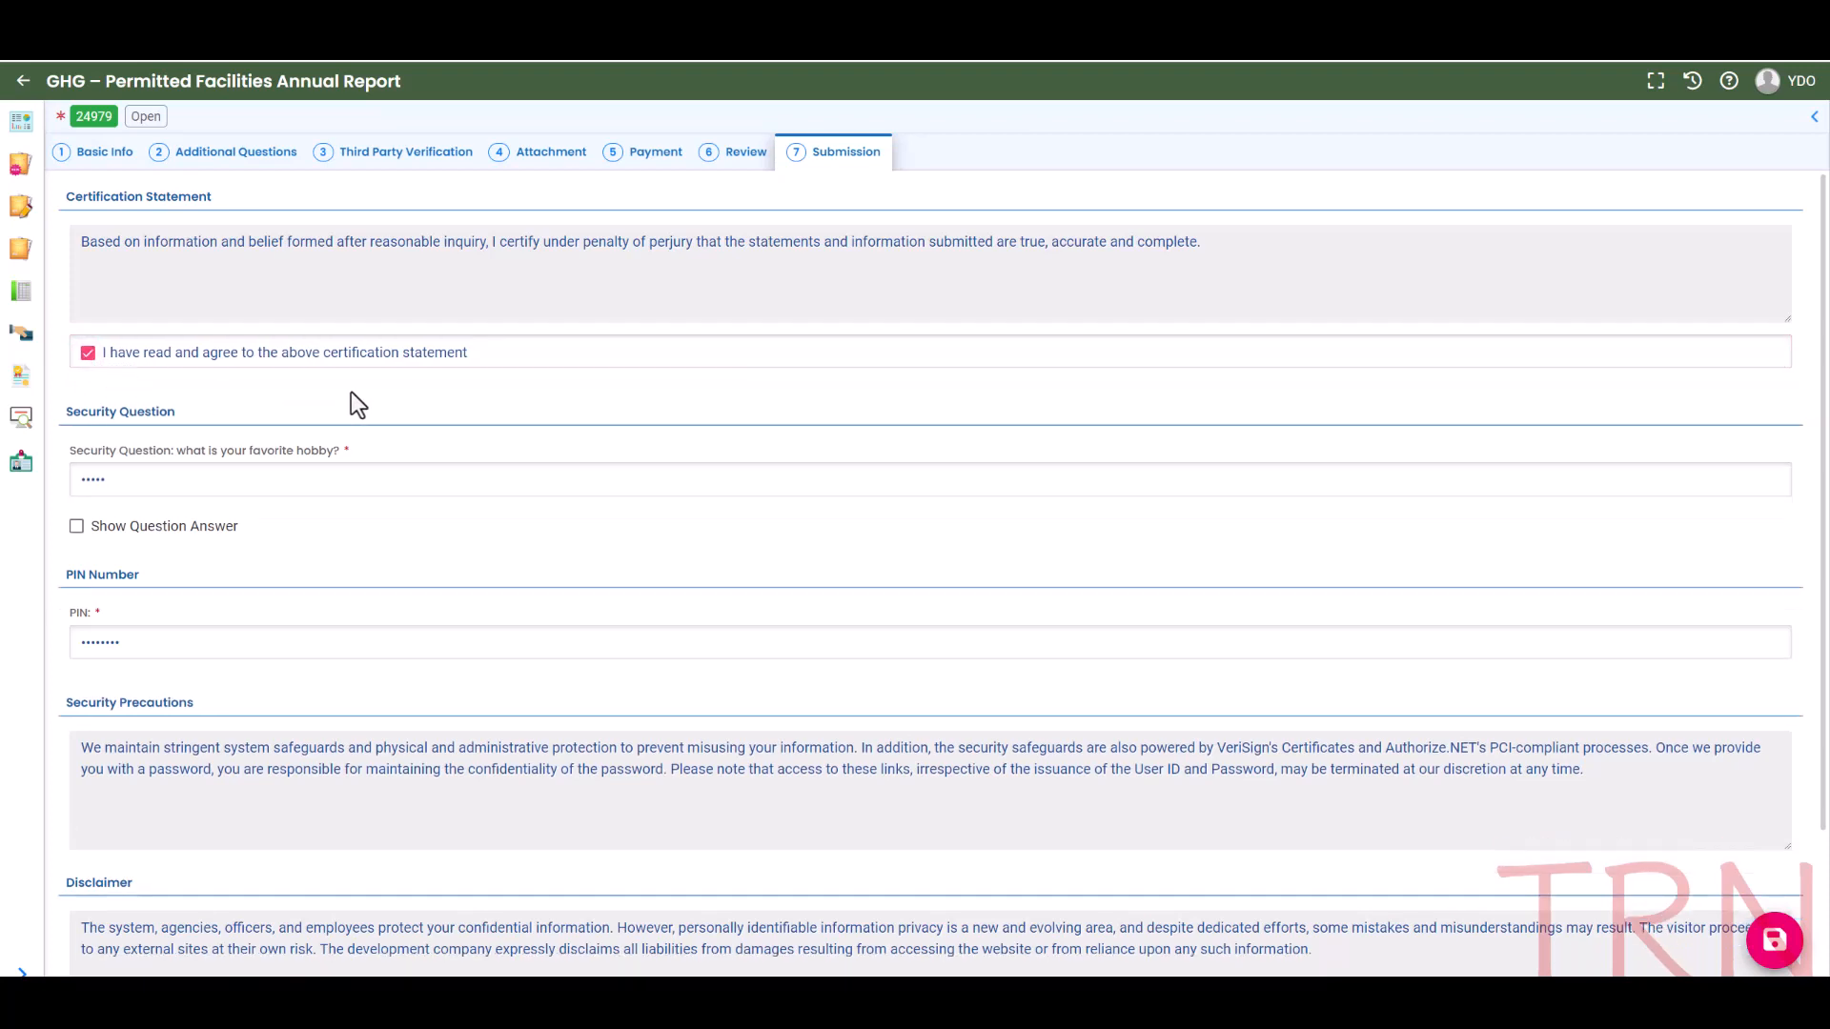
scroll(351, 393, down, 2)
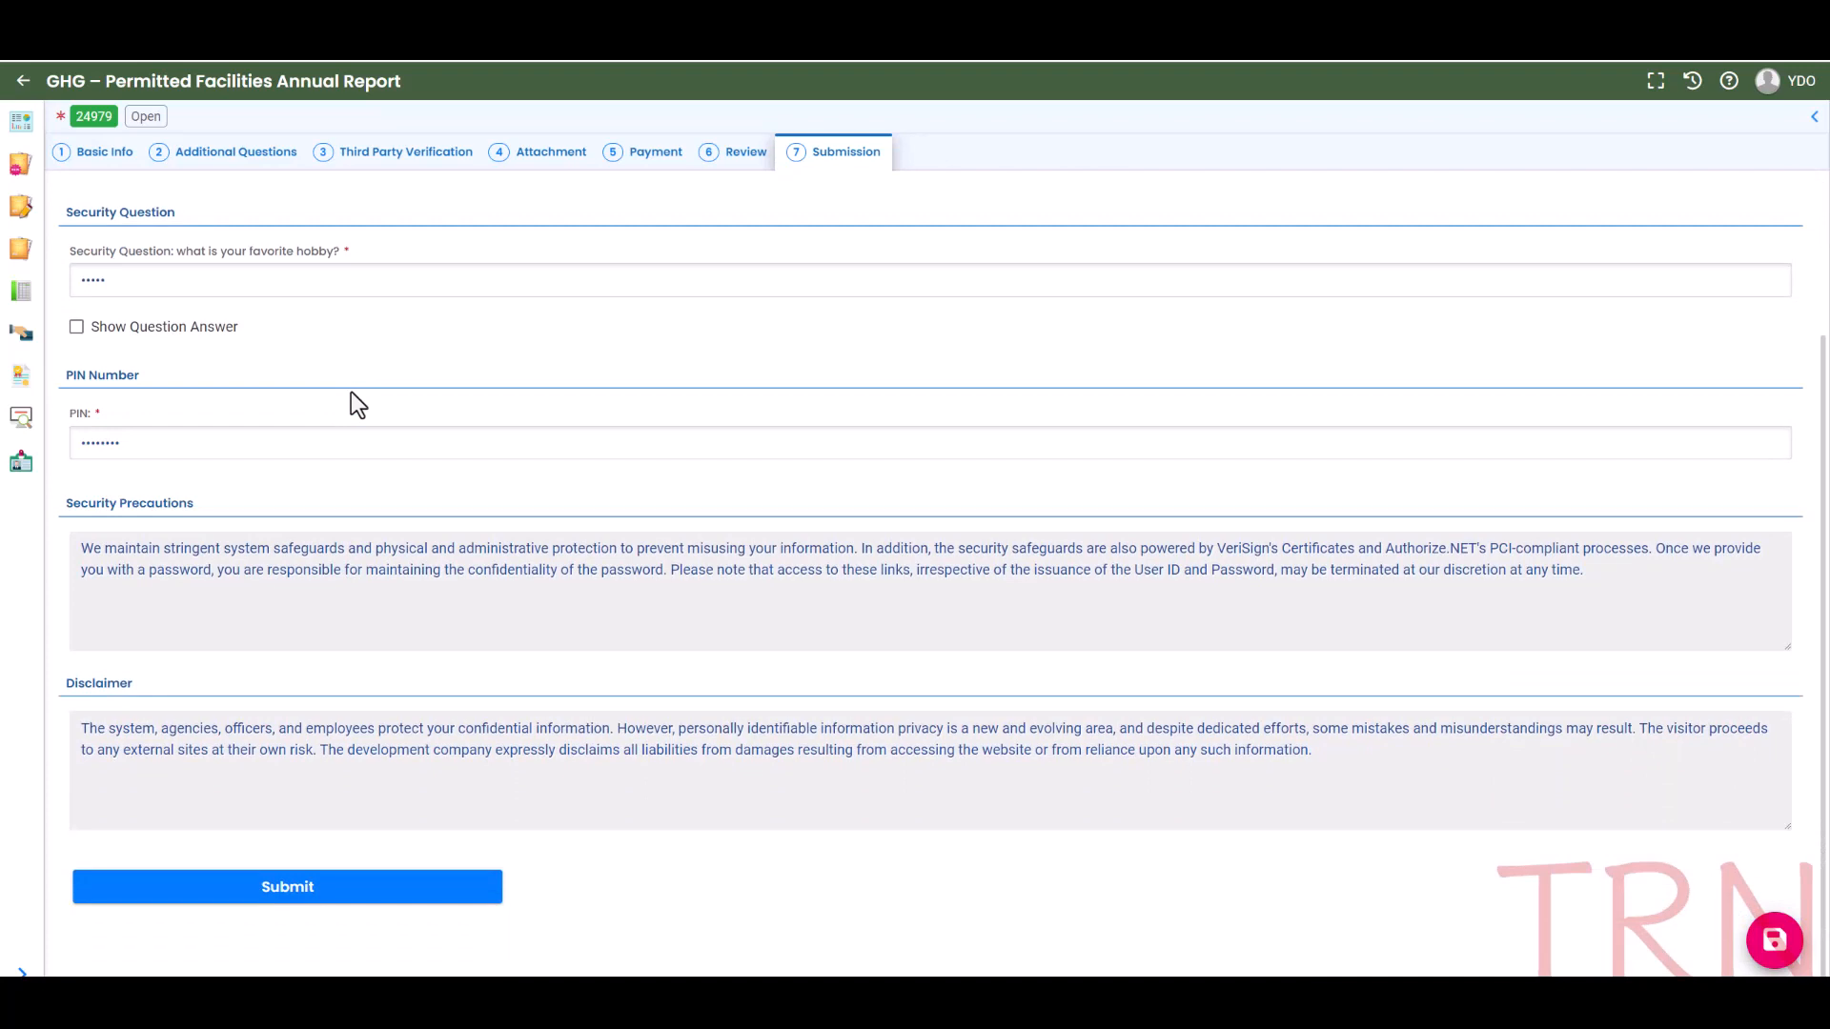
scroll(350, 398, up, 2)
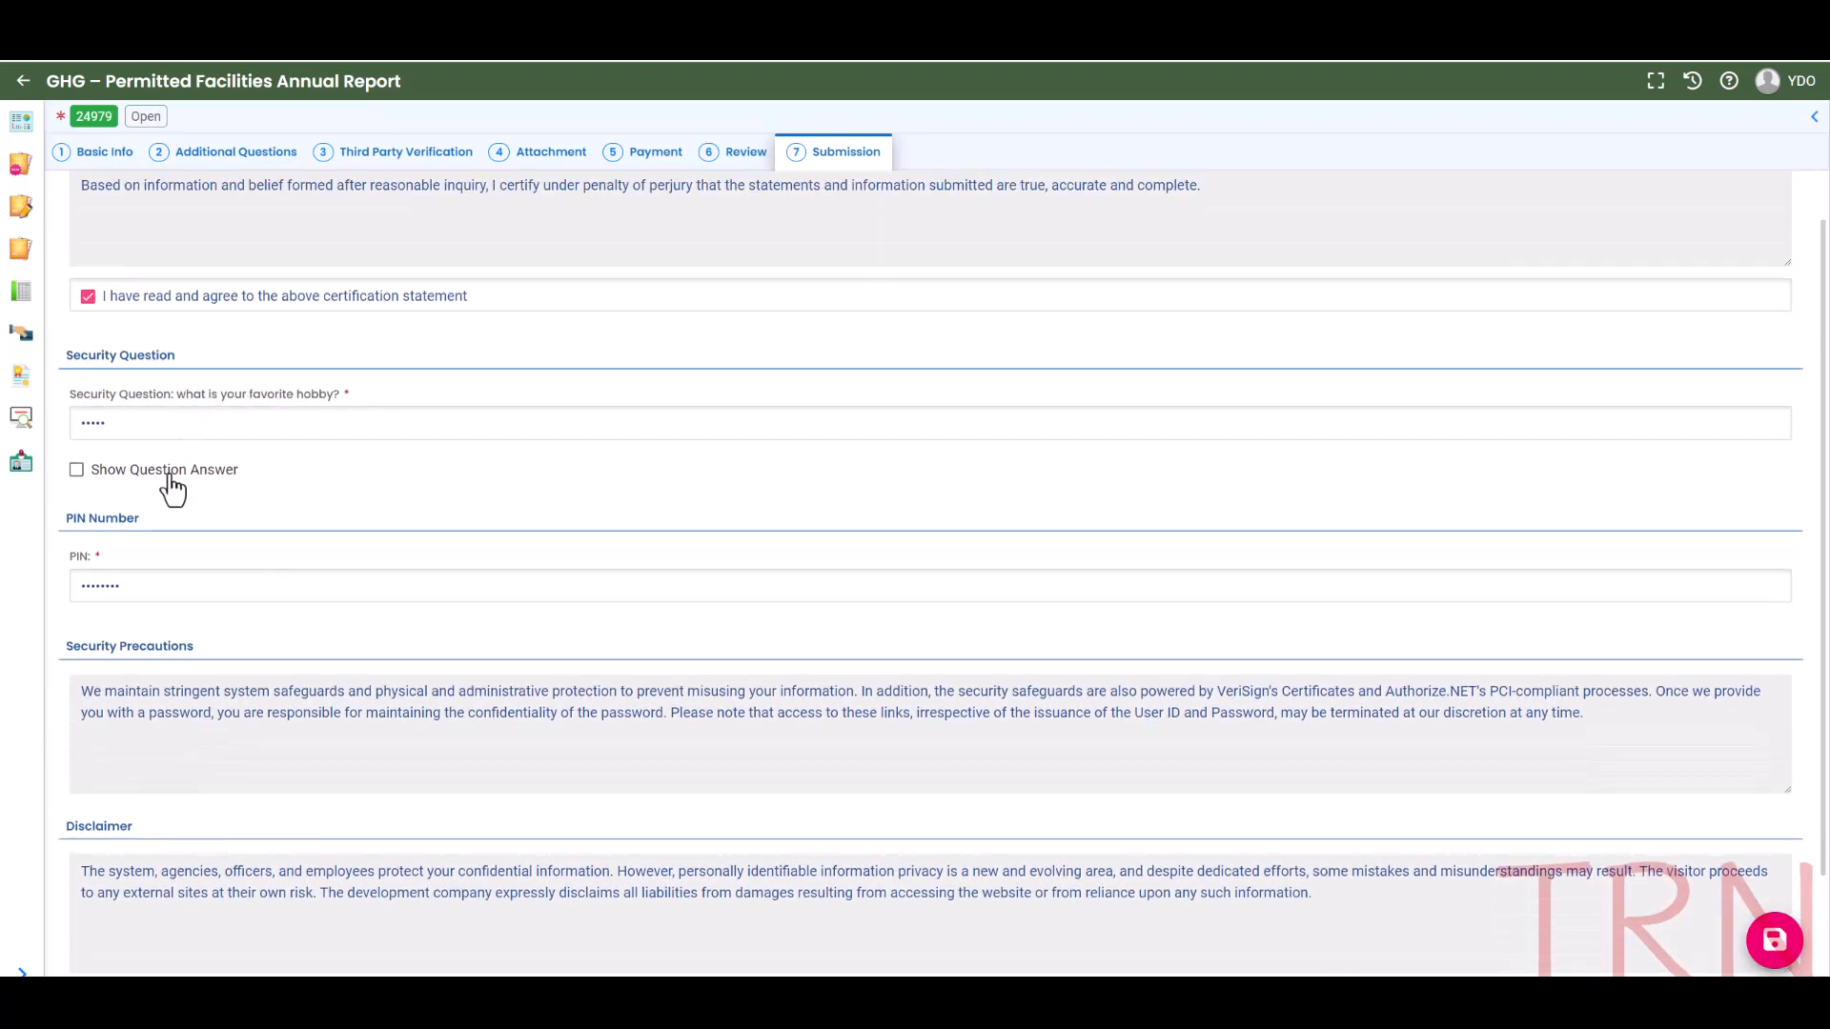
scroll(153, 747, down, 2)
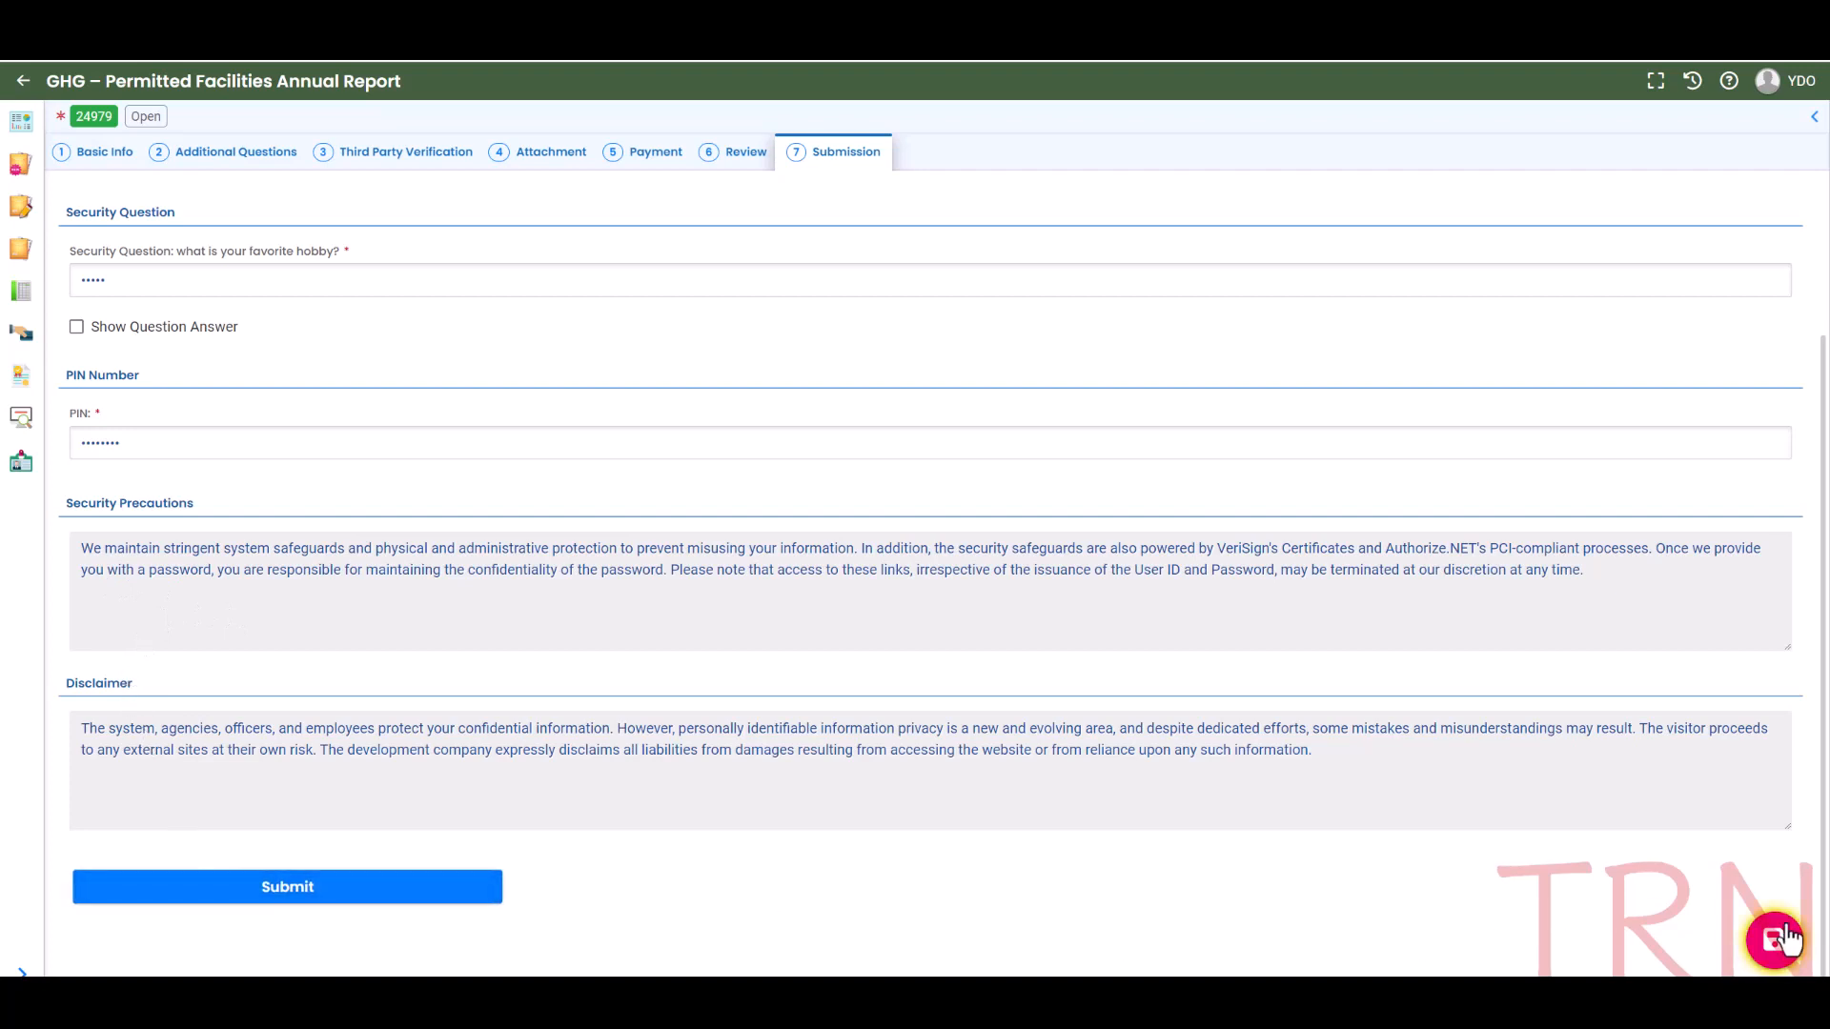
click(434, 891)
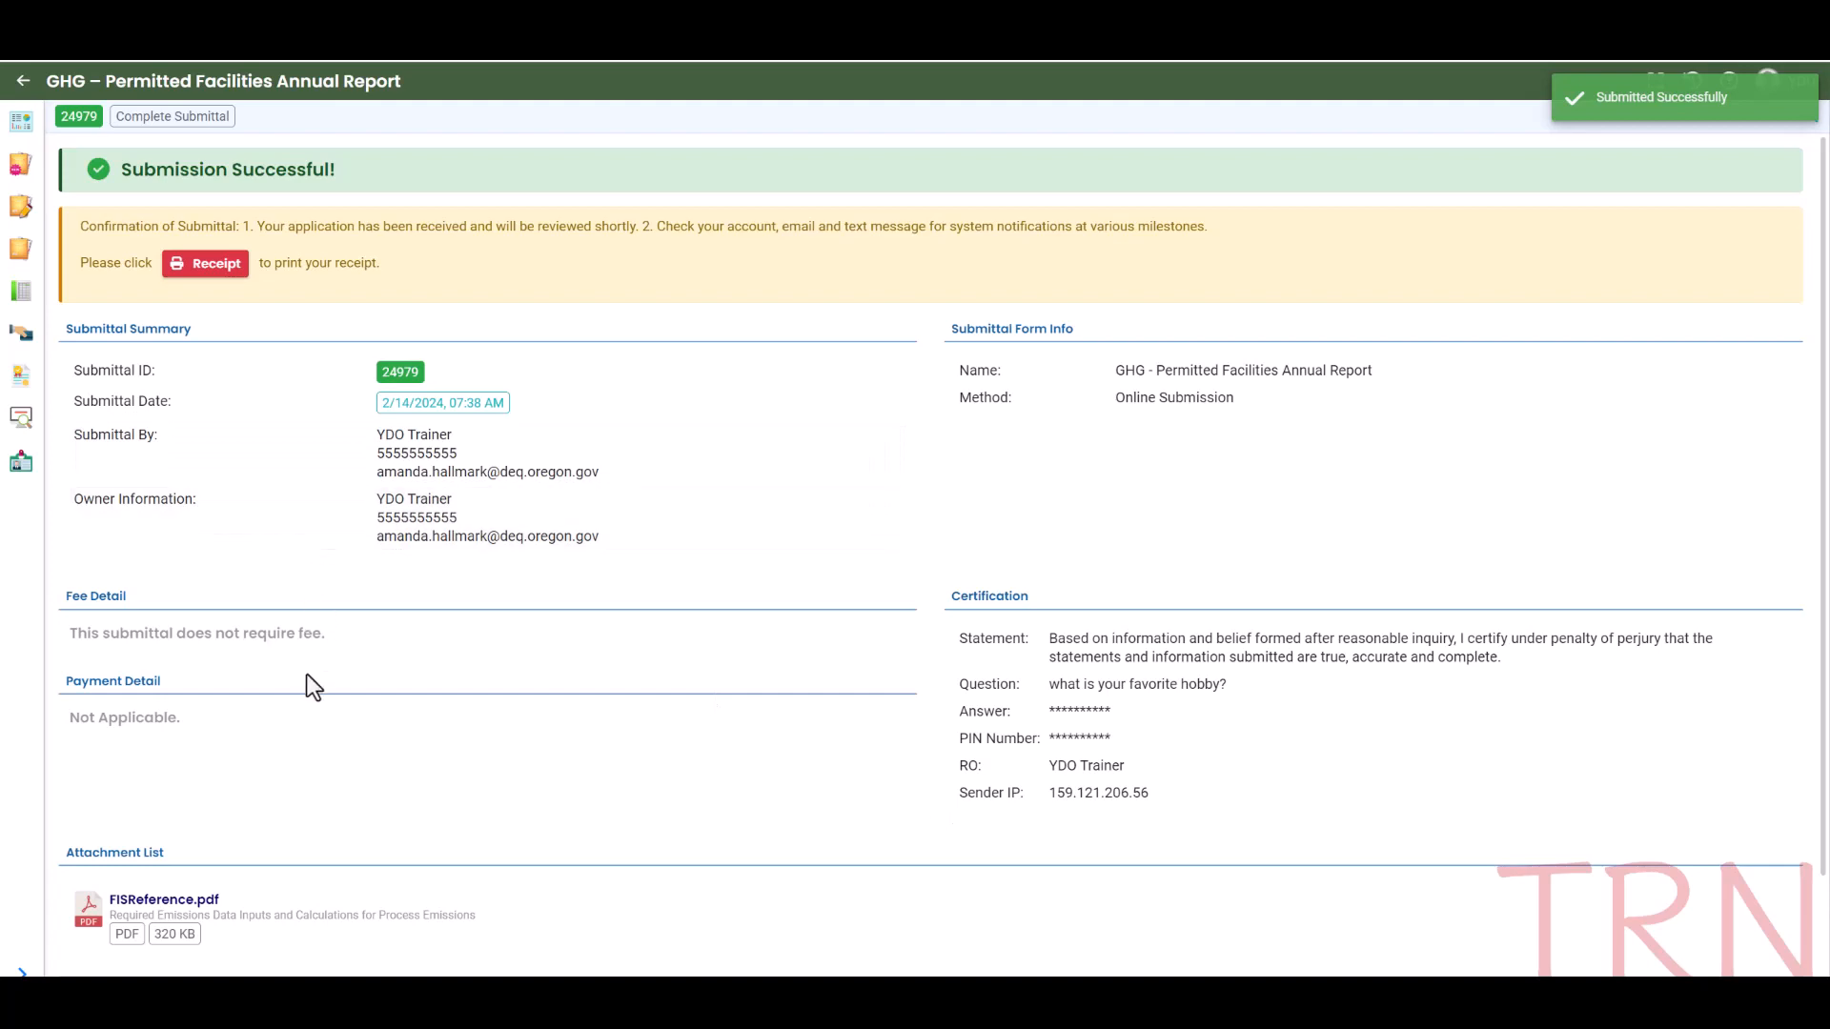
- Check the submittal confirmation details, then finish the submittal and return to the dashboard
scroll(341, 746, down, 2)
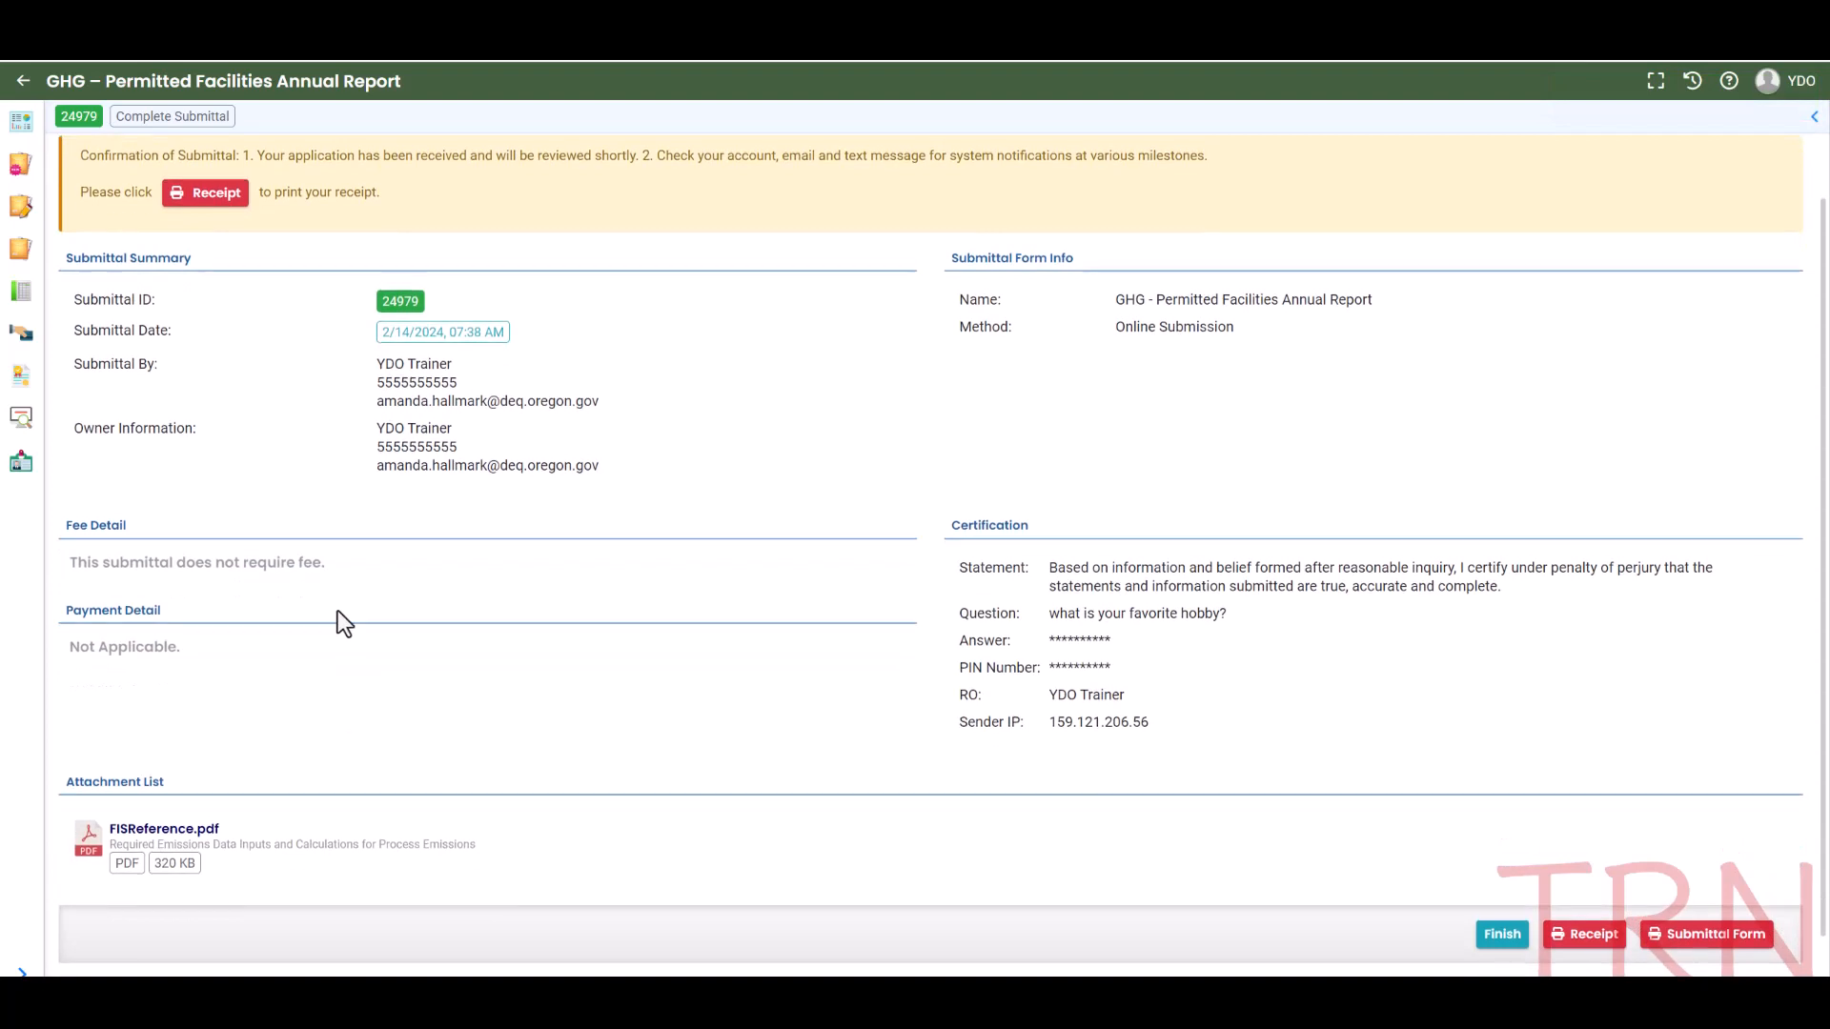
scroll(337, 610, up, 2)
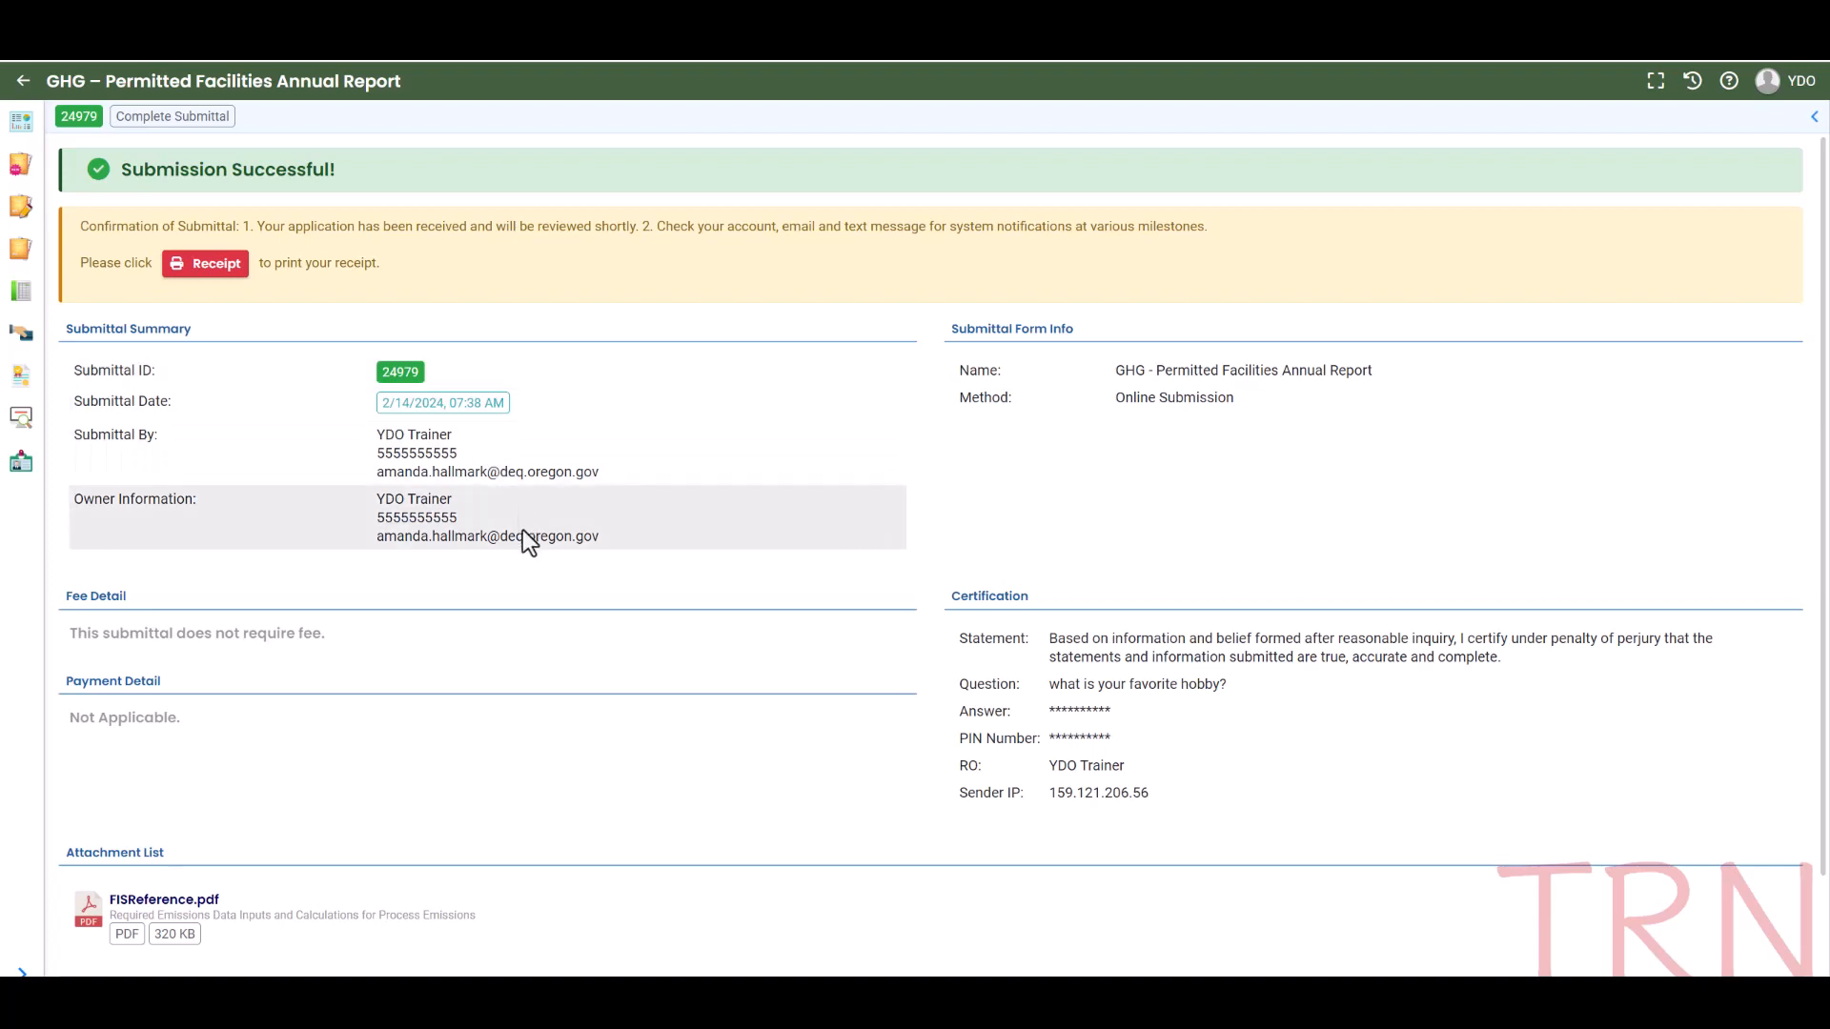
scroll(860, 677, down, 2)
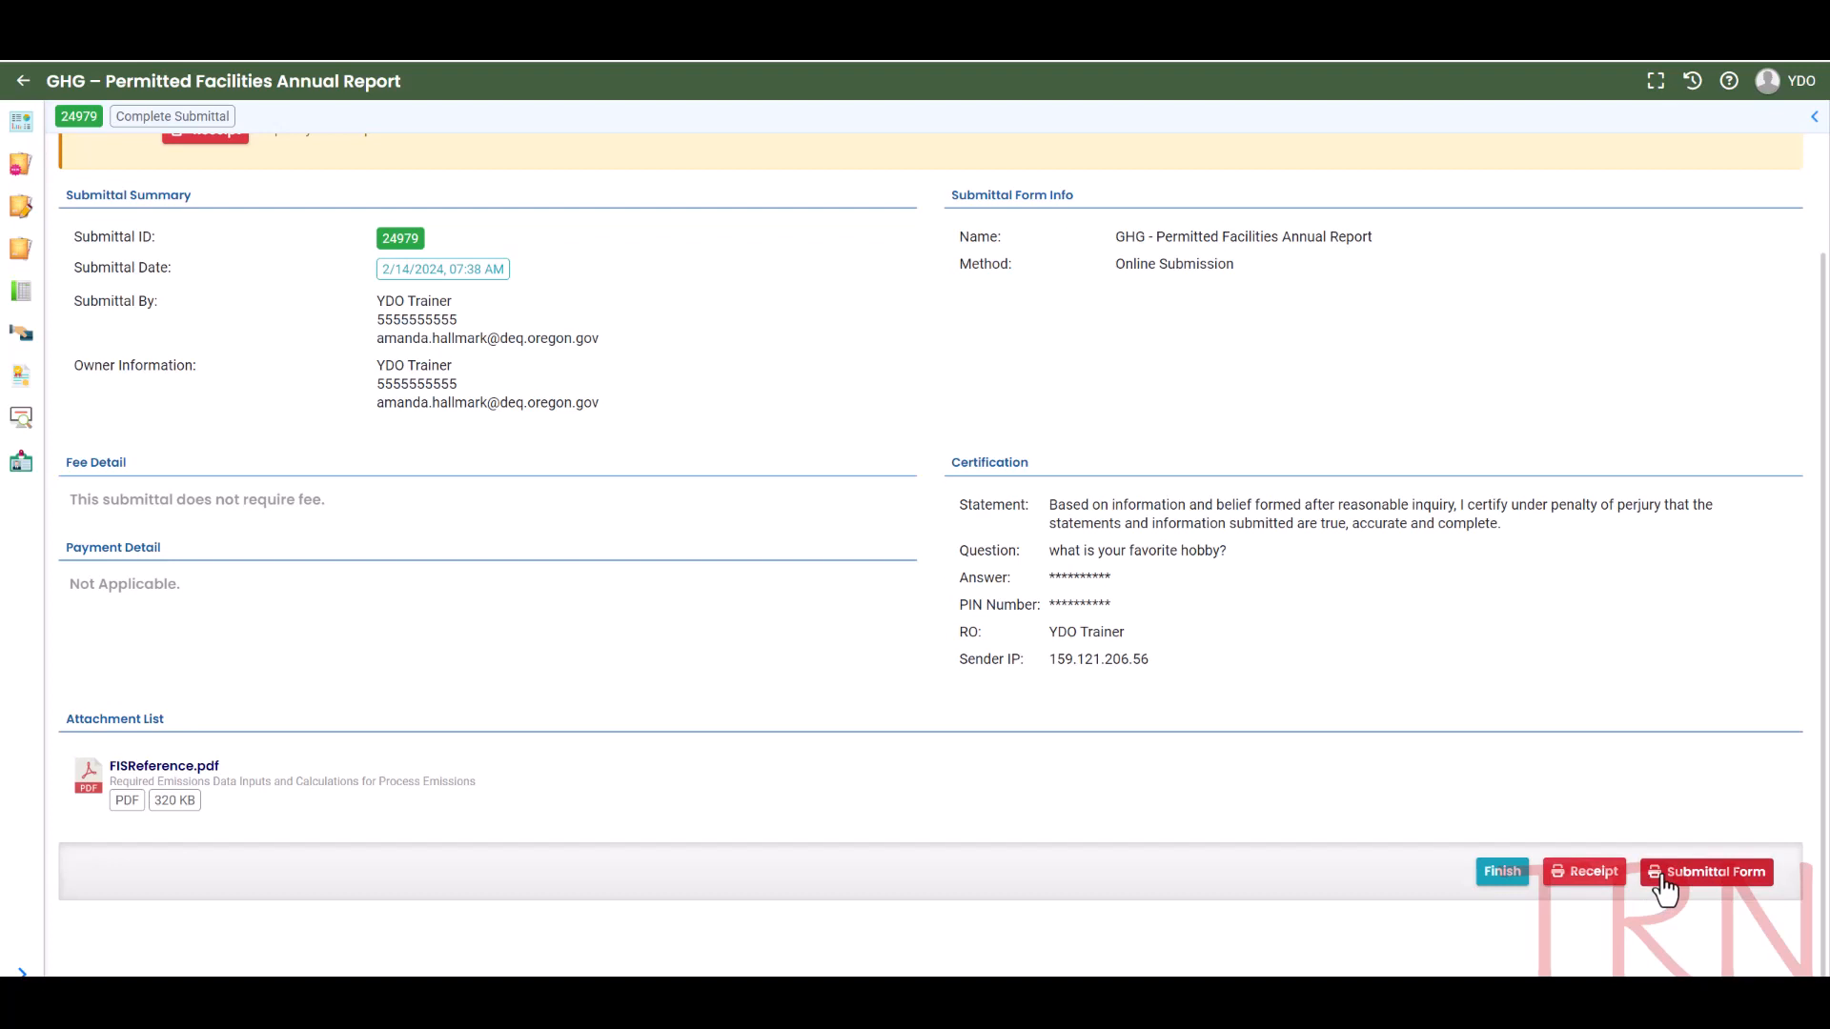
click(1500, 881)
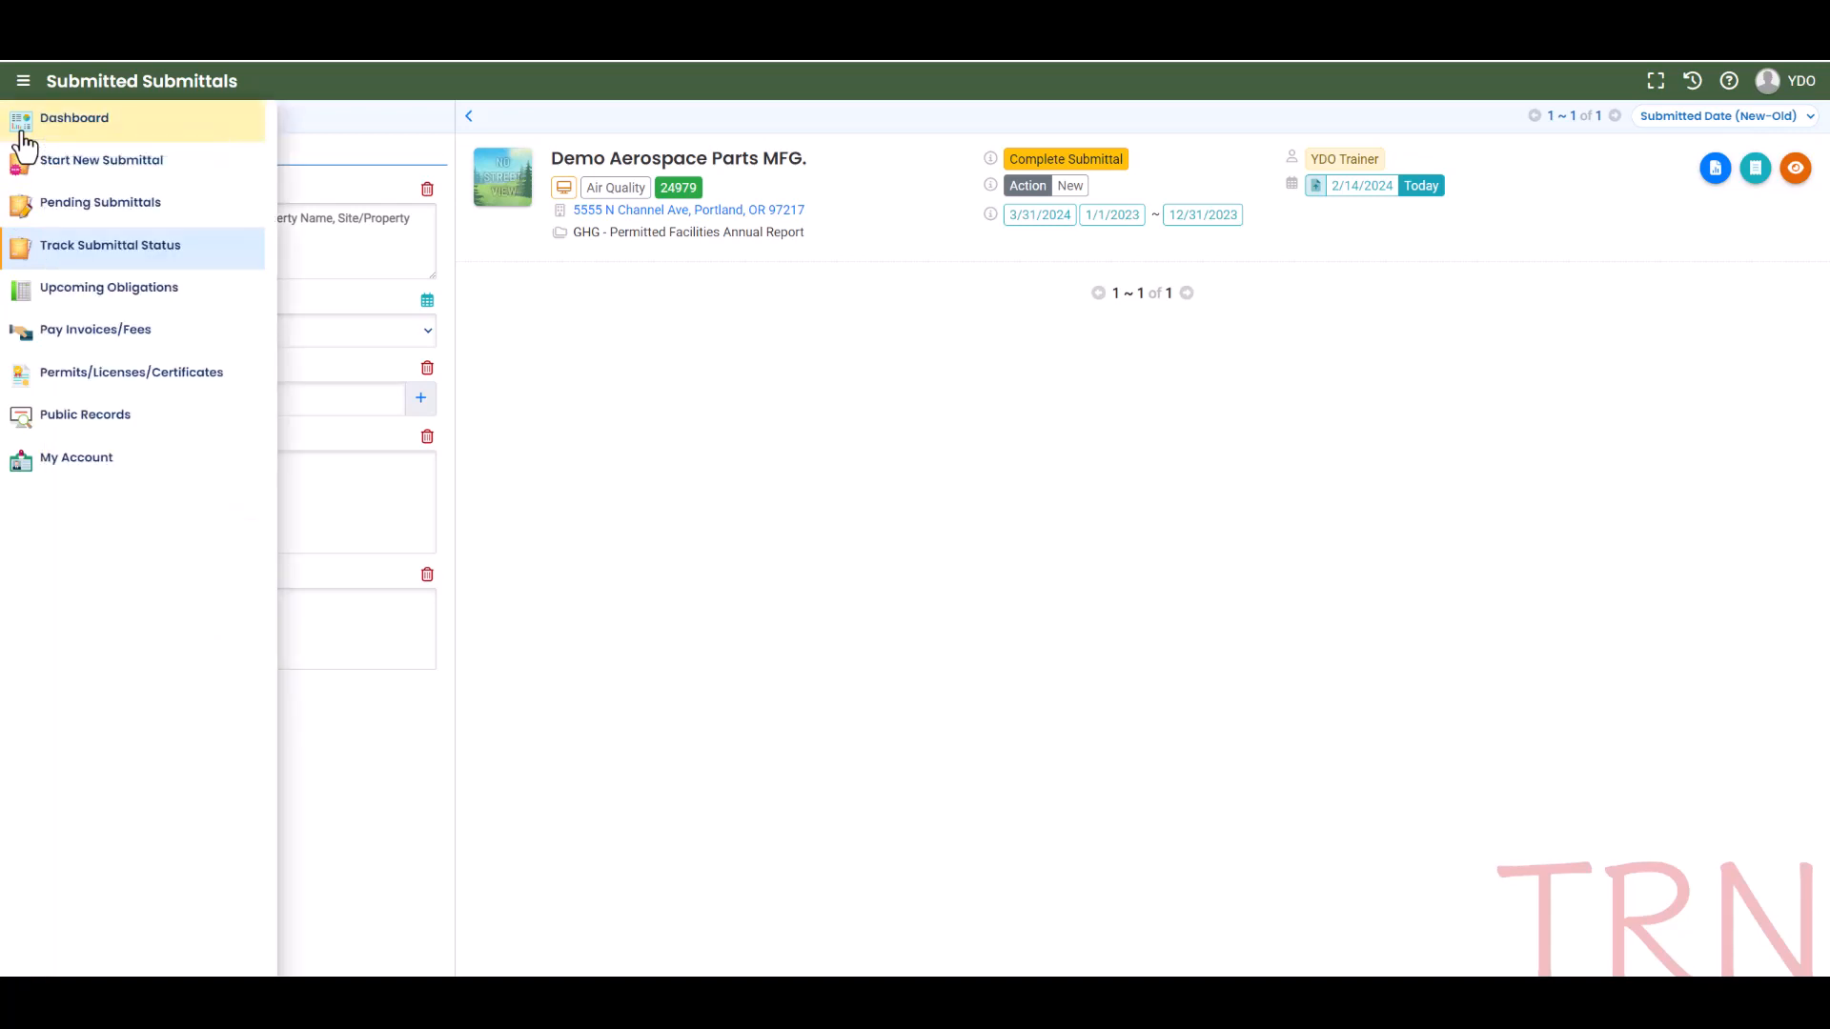
click(20, 138)
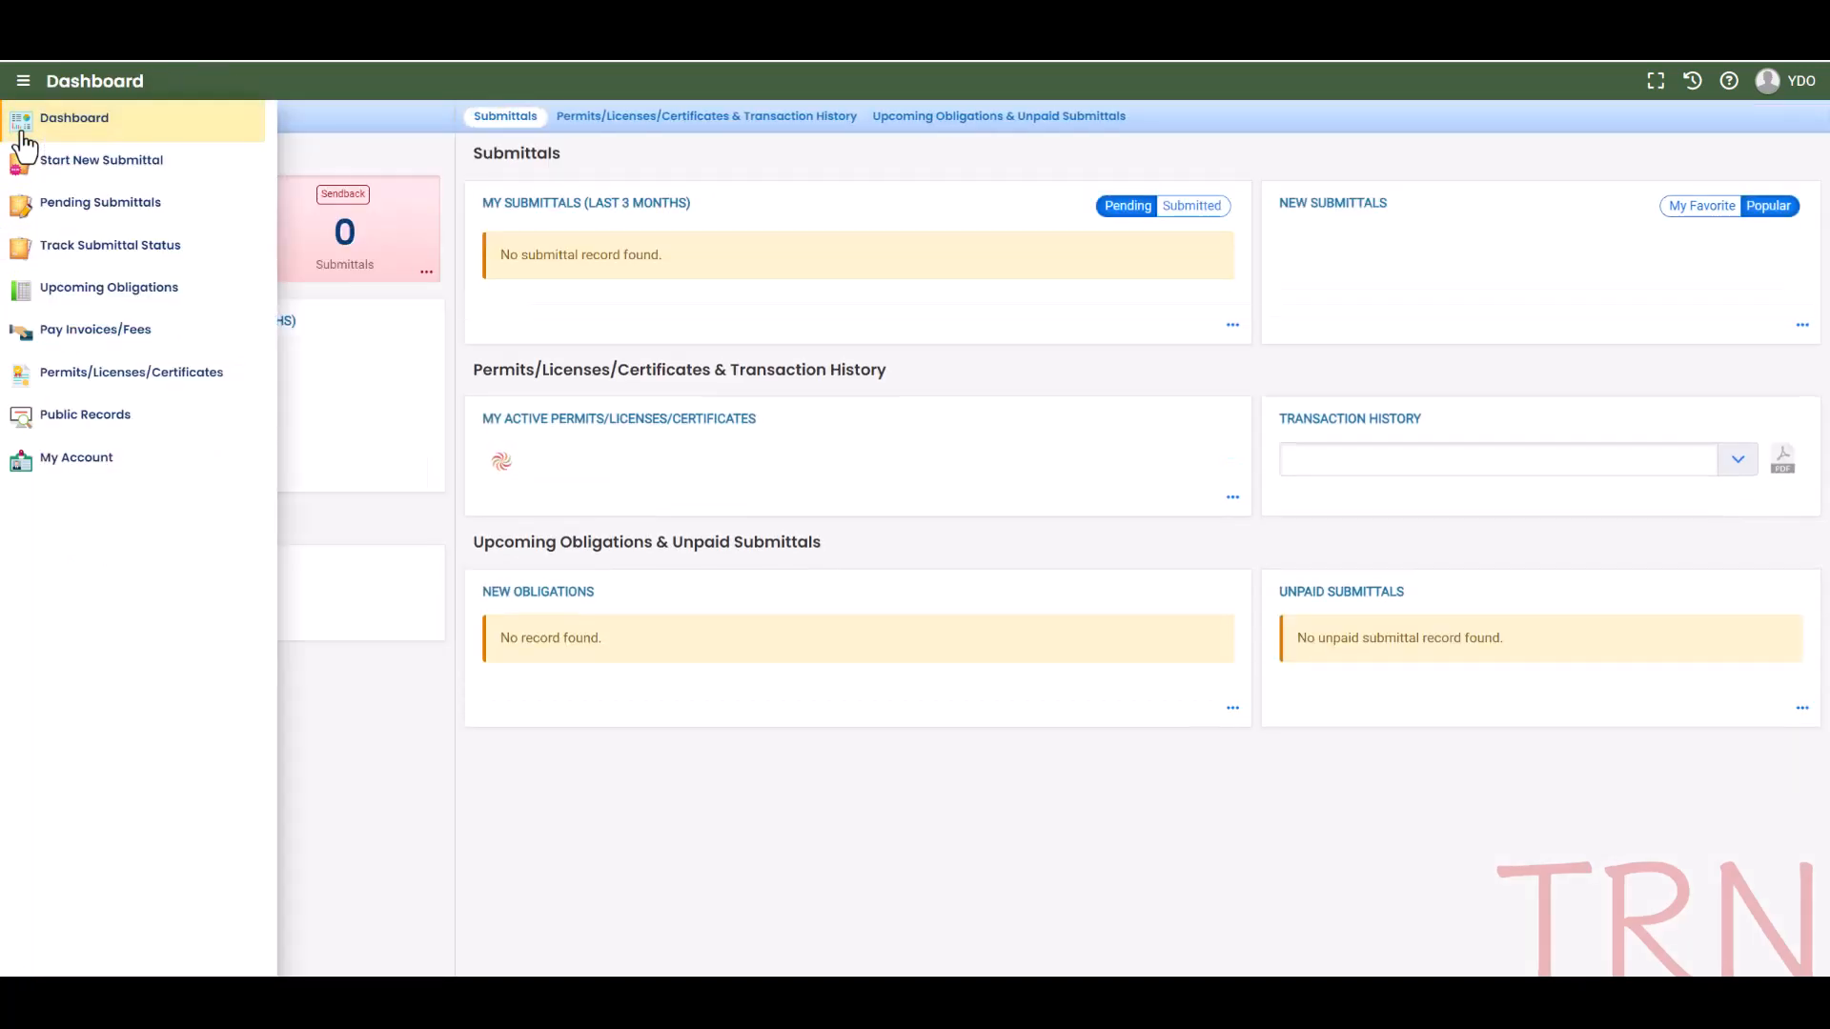